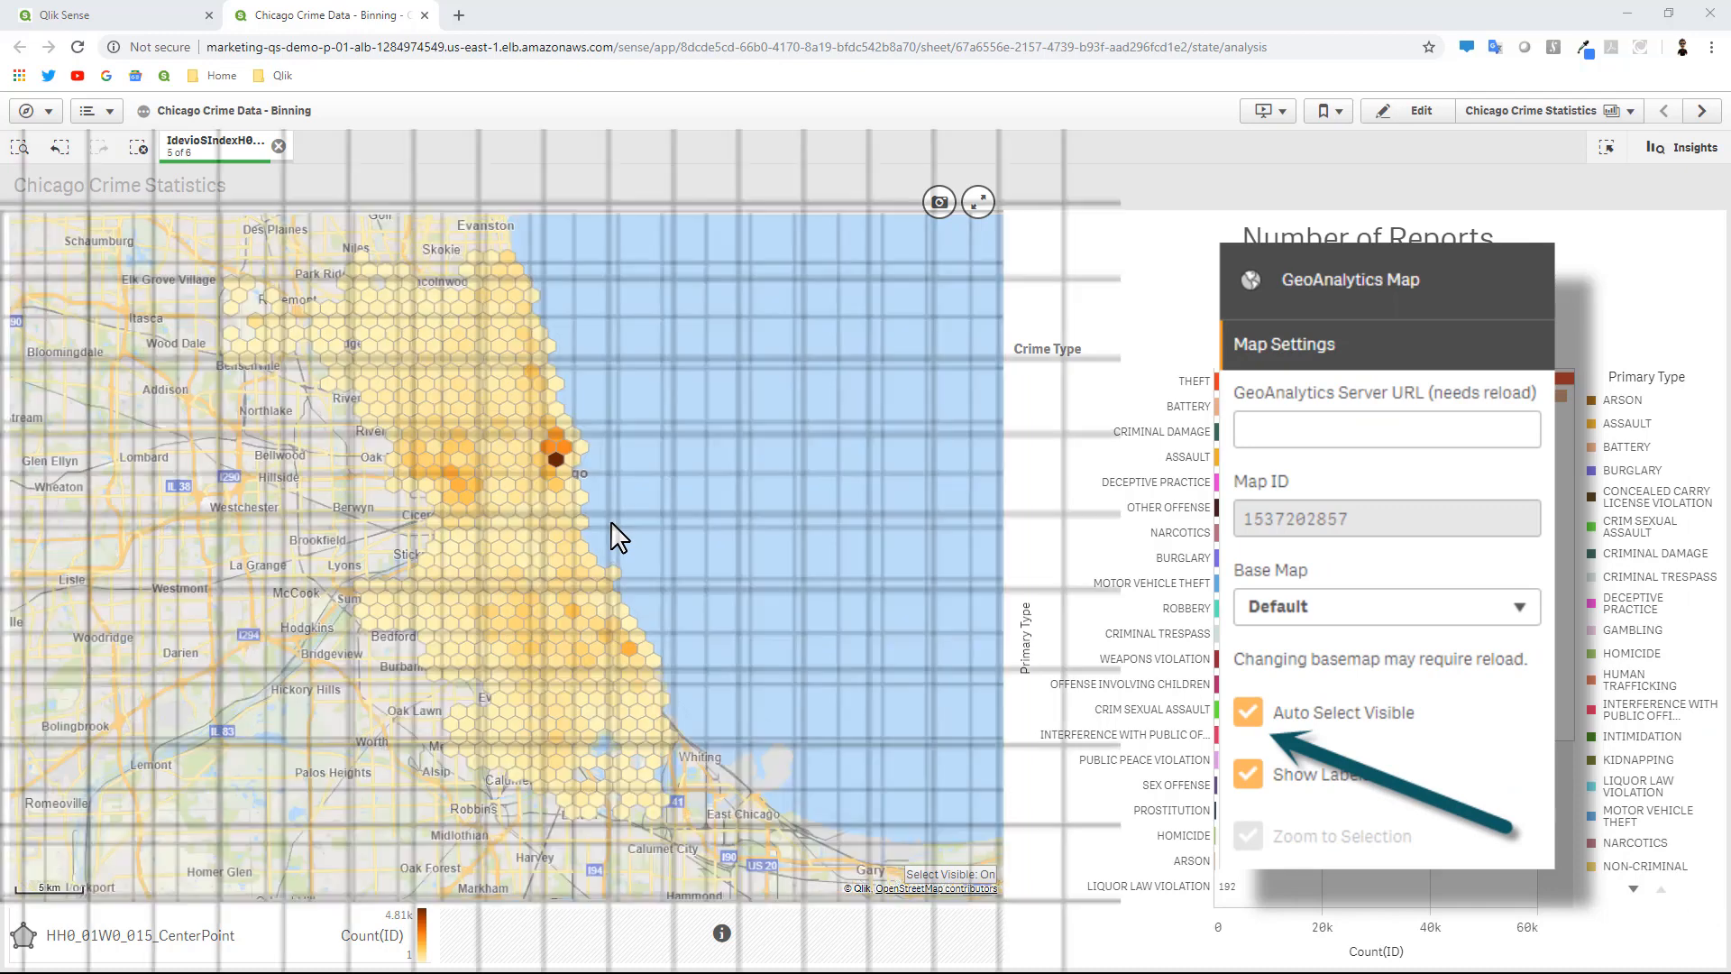
Zoom the crime map in from the citywide hexagon bins to the individual incident markers and inspect one marker's details.
scroll(612, 522, "up", 1)
scroll(552, 518, "up", 1)
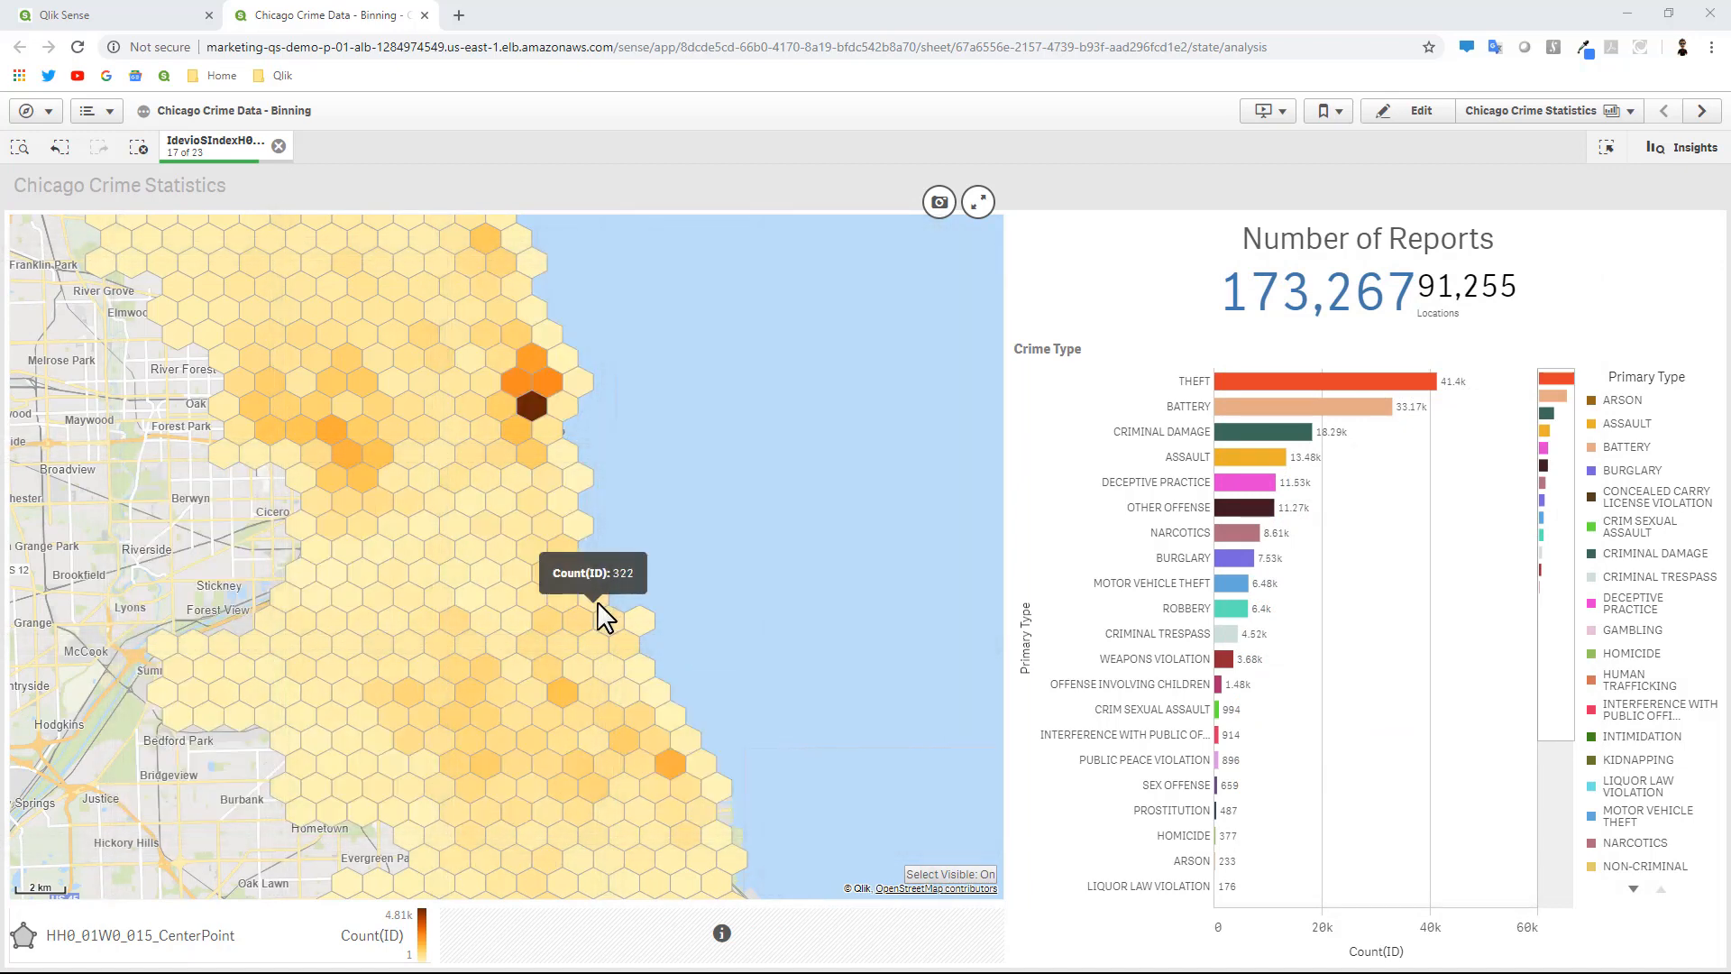
scroll(469, 617, "up", 1)
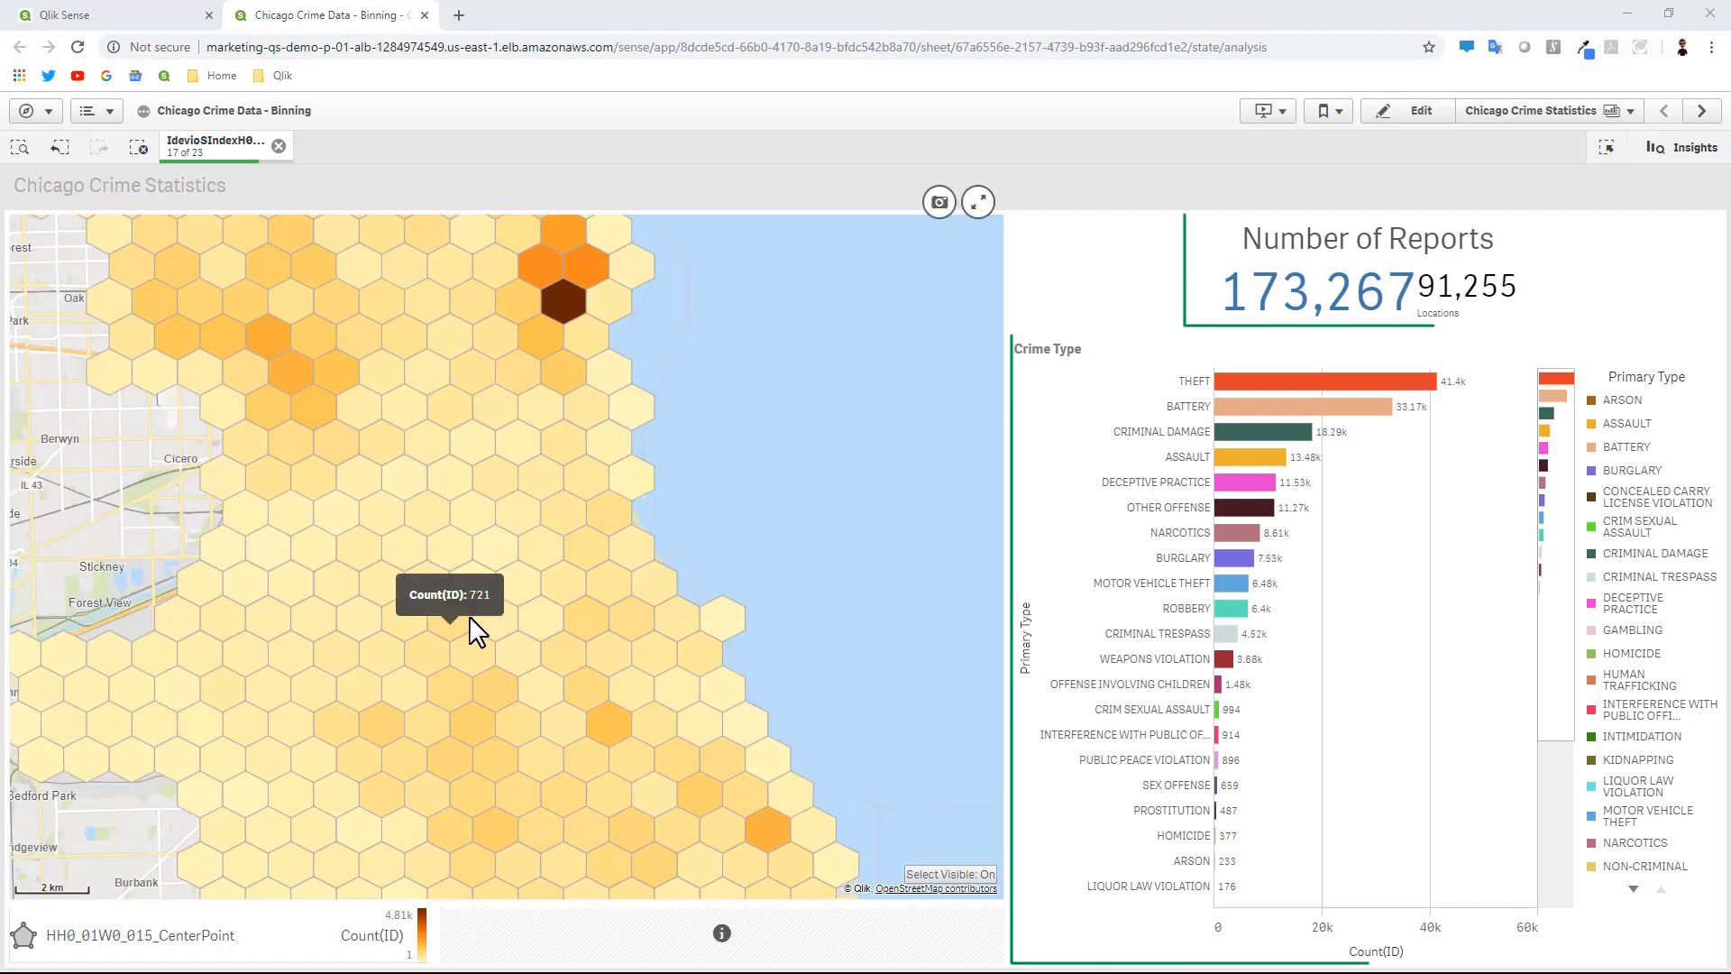
scroll(550, 574, "up", 1)
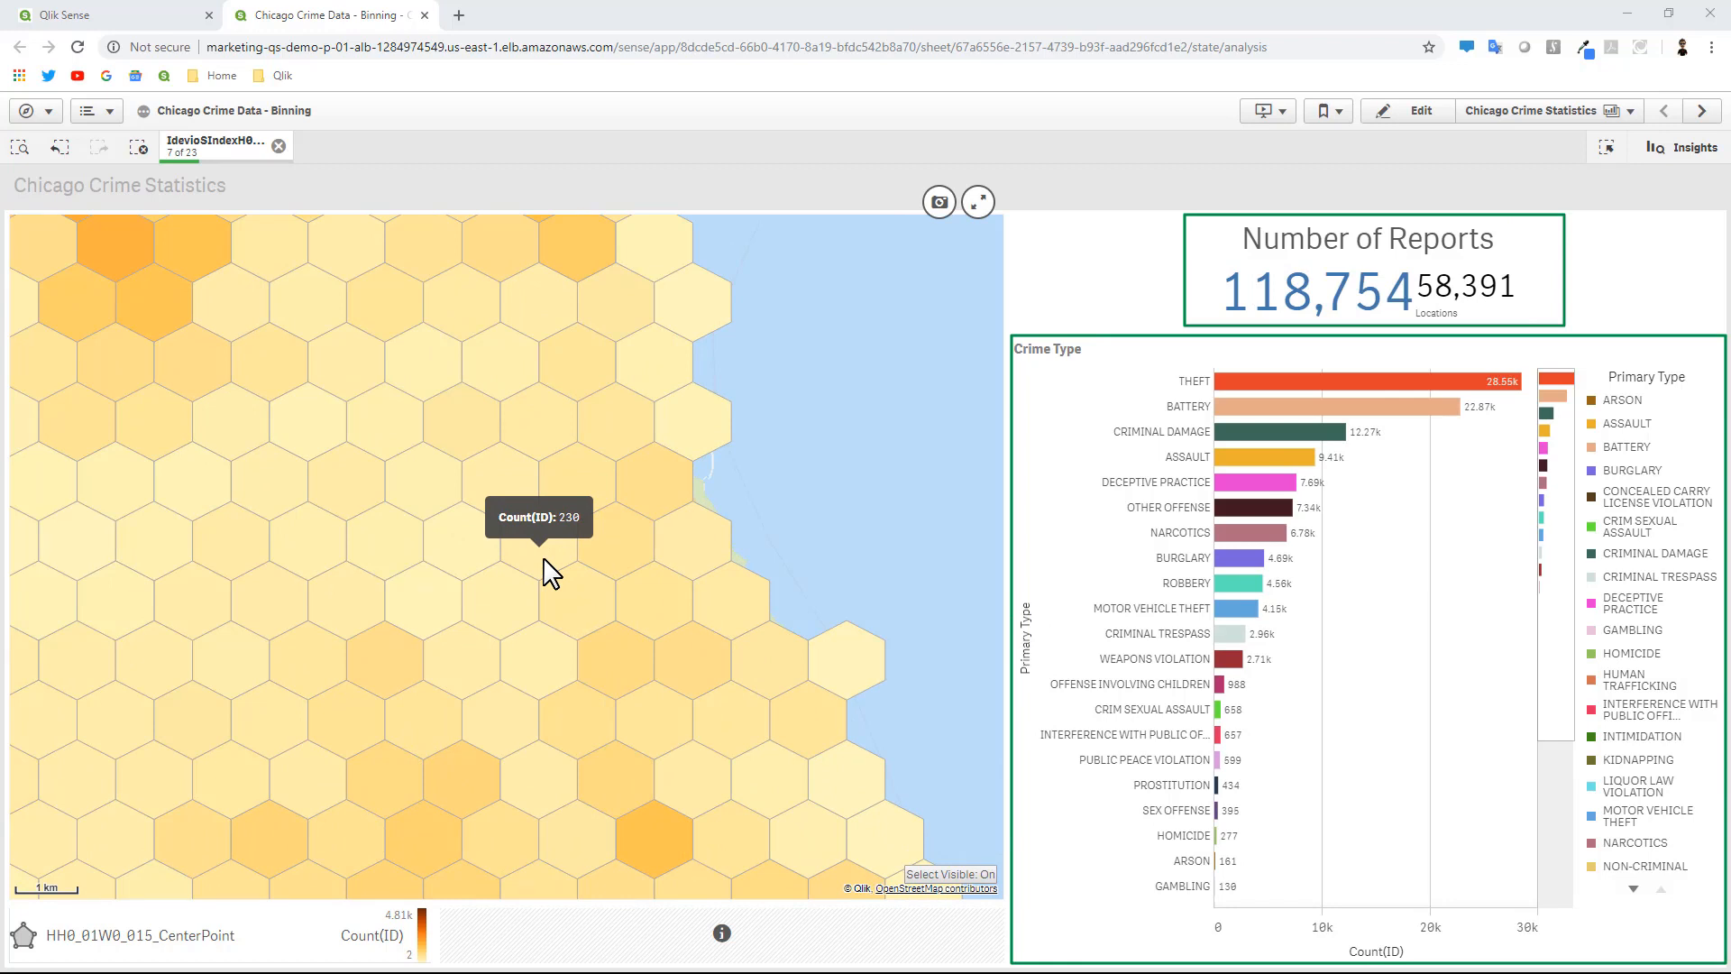
scroll(551, 574, "up", 1)
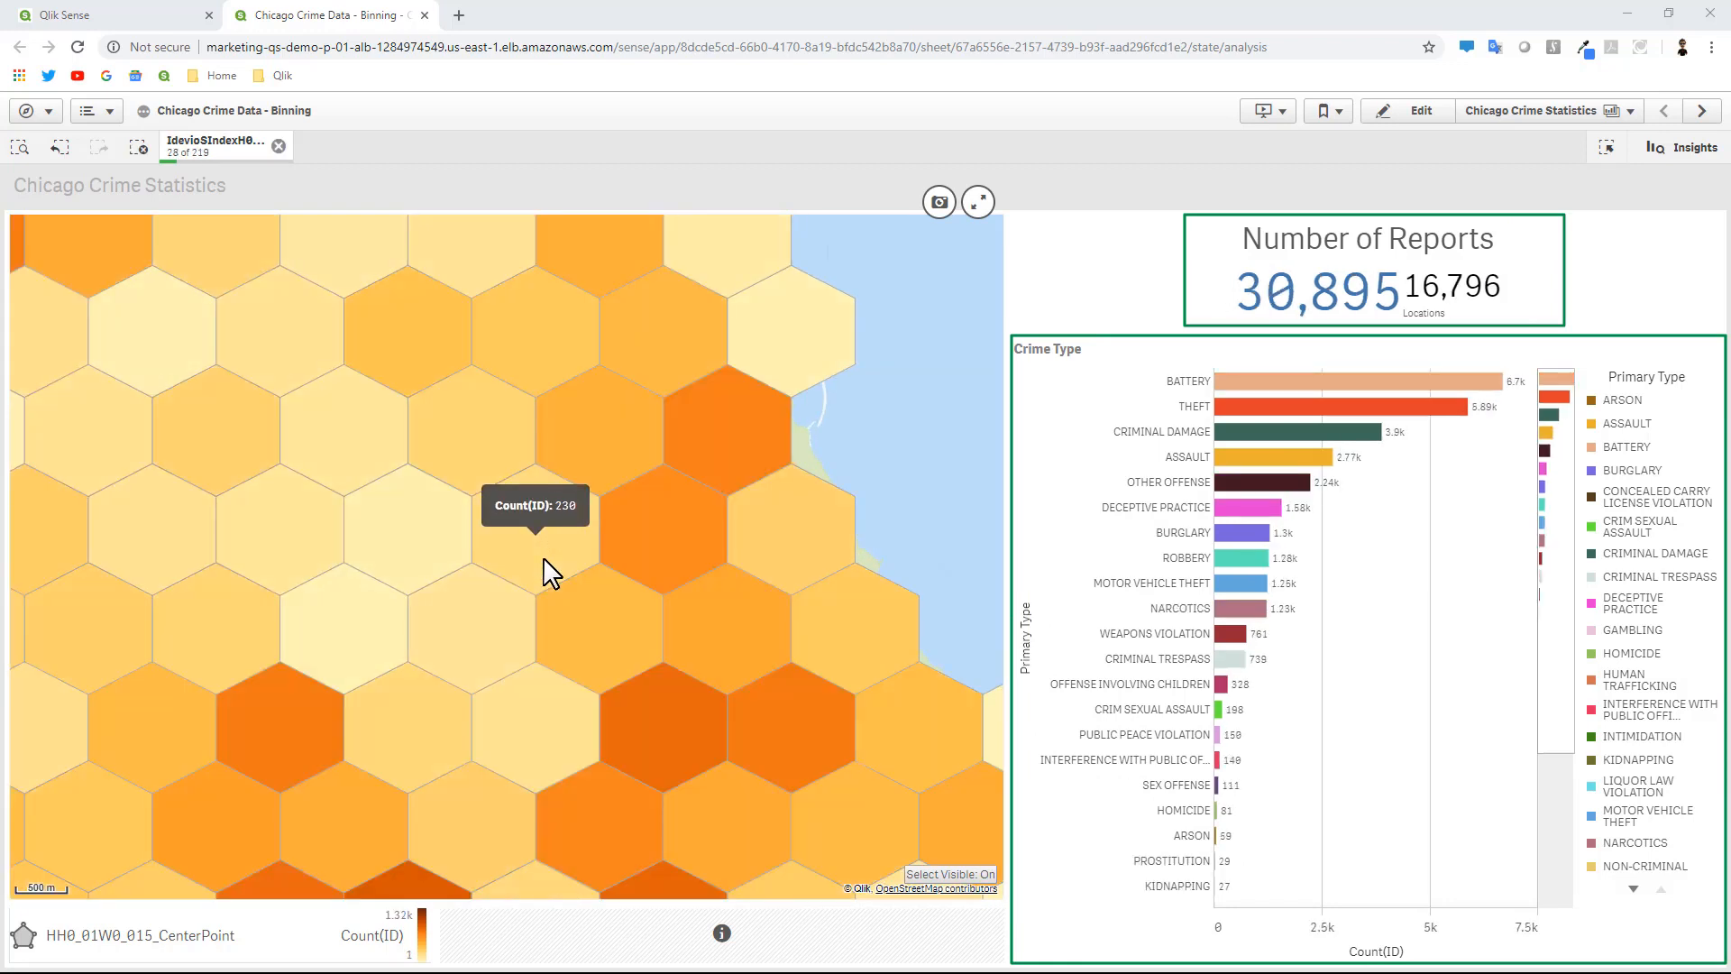
scroll(544, 558, "up", 1)
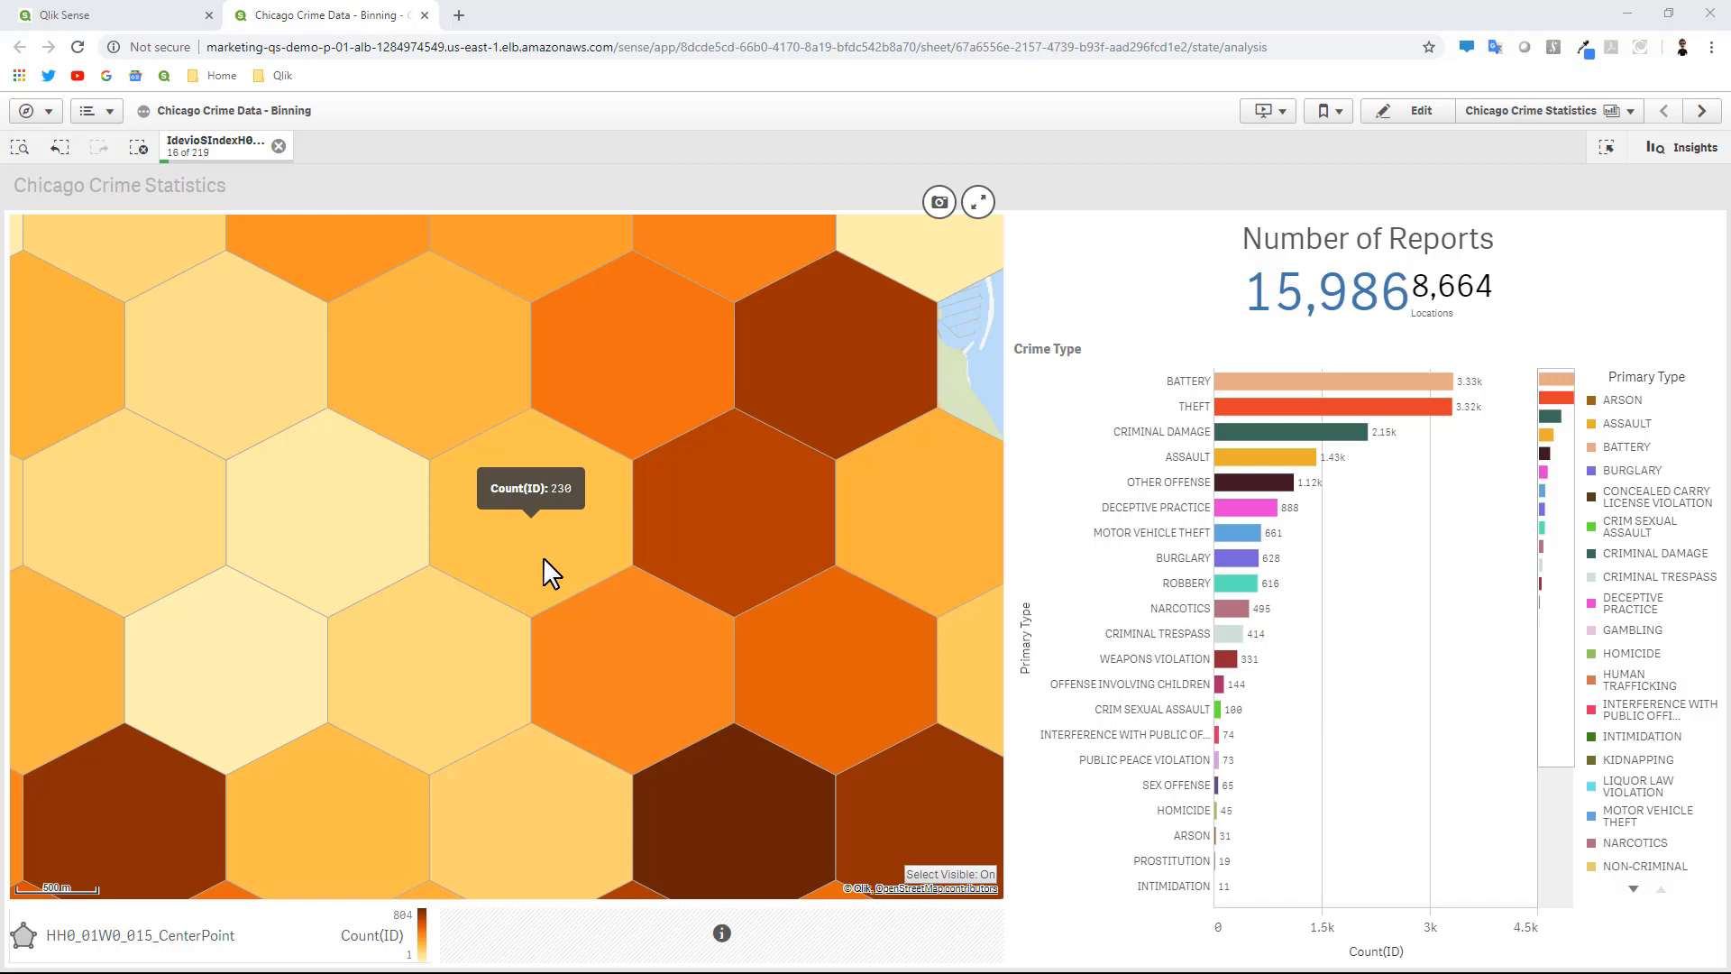
scroll(544, 559, "up", 1)
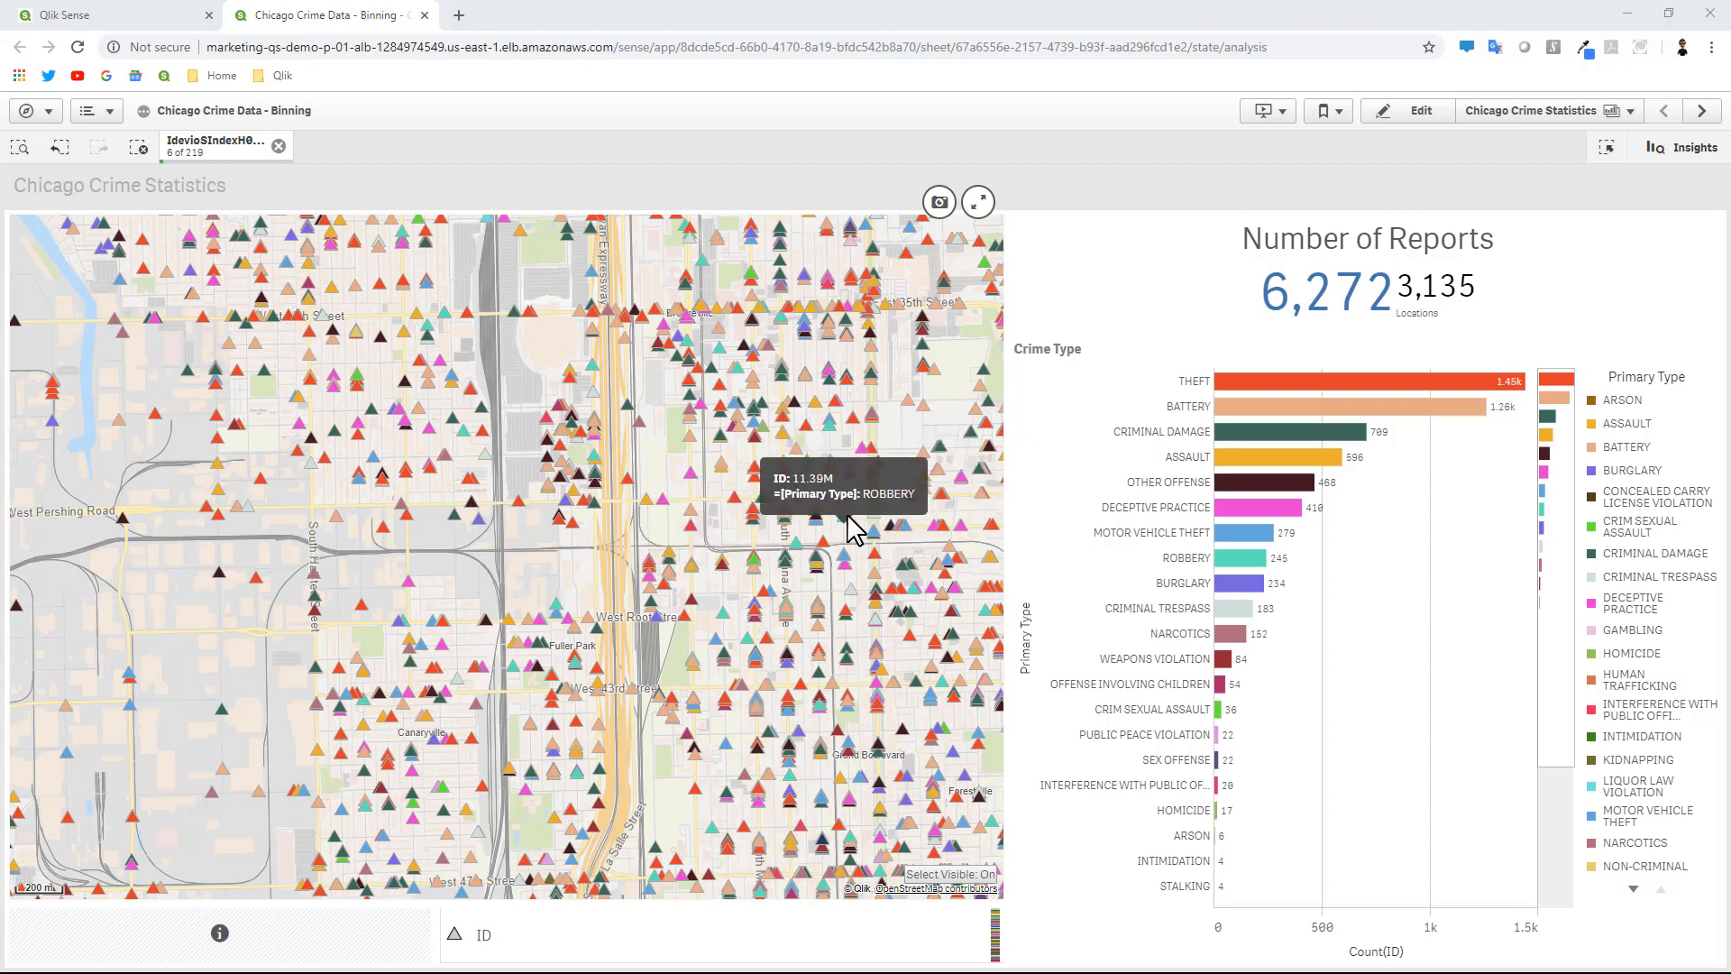
mouse_move(874, 501)
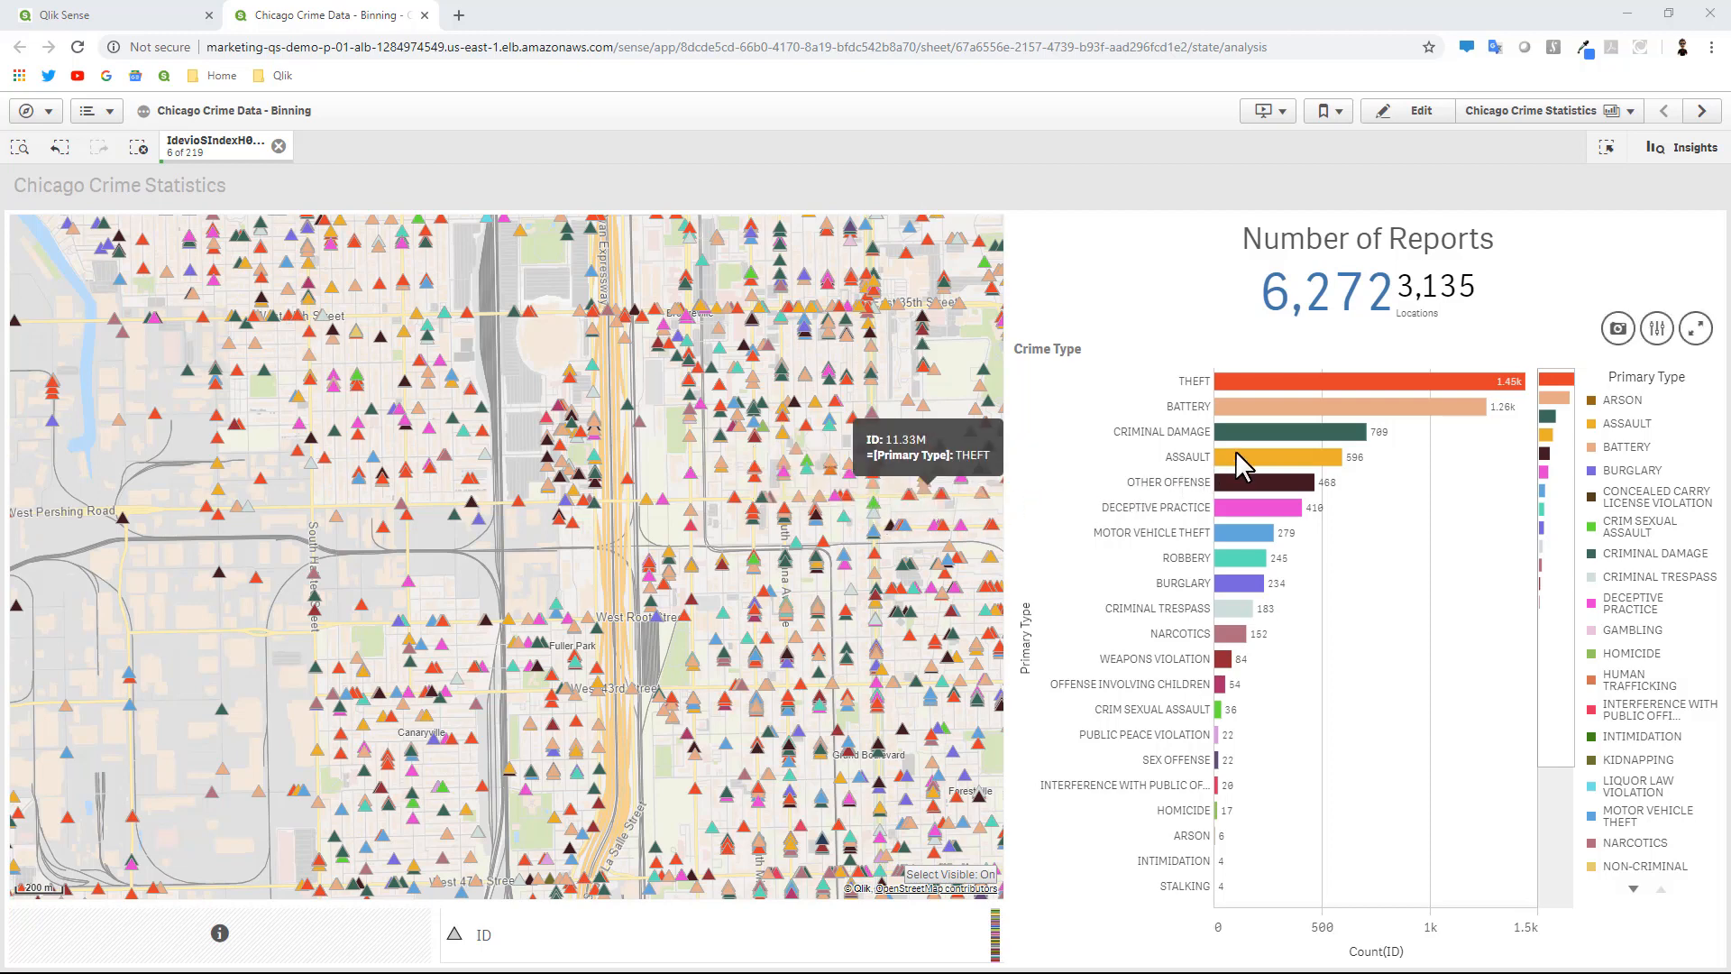
Filter the dashboard to the THEFT and ASSAULT crime types using the Crime Type chart.
left_click(1261, 380)
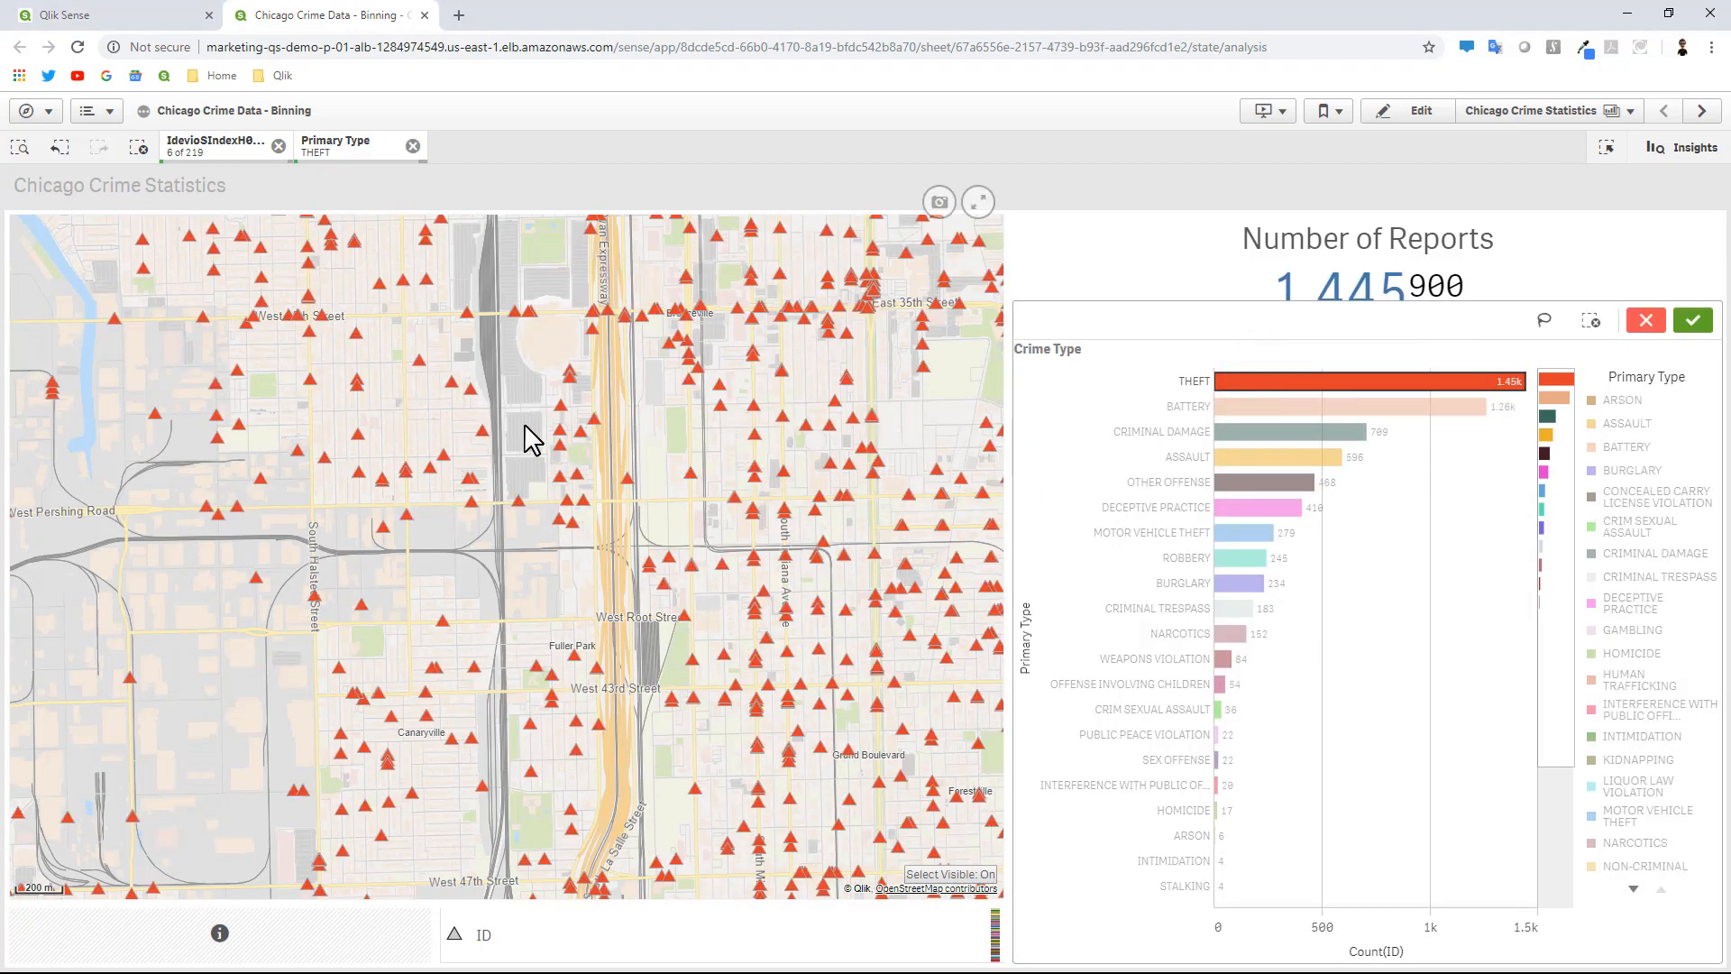
left_click(1218, 462)
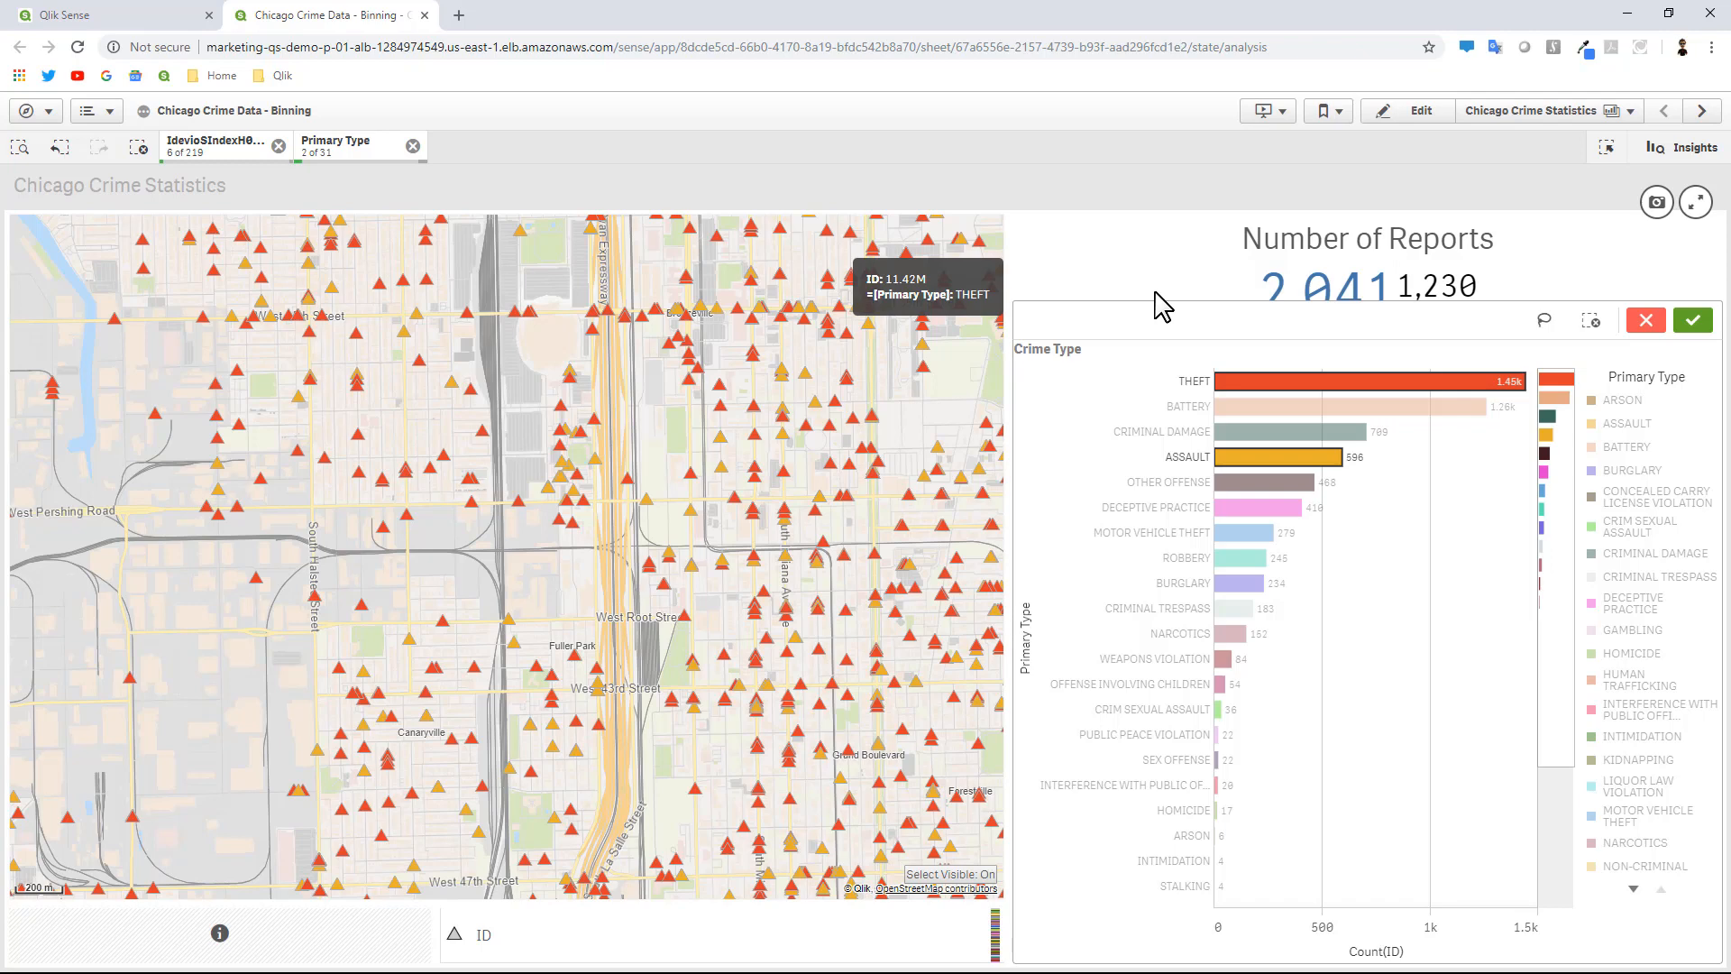
Close the current app and open the Chicago Crime Statistics sheet of "Video - Chicago Crime Data - Binning" for editing.
left_click(424, 15)
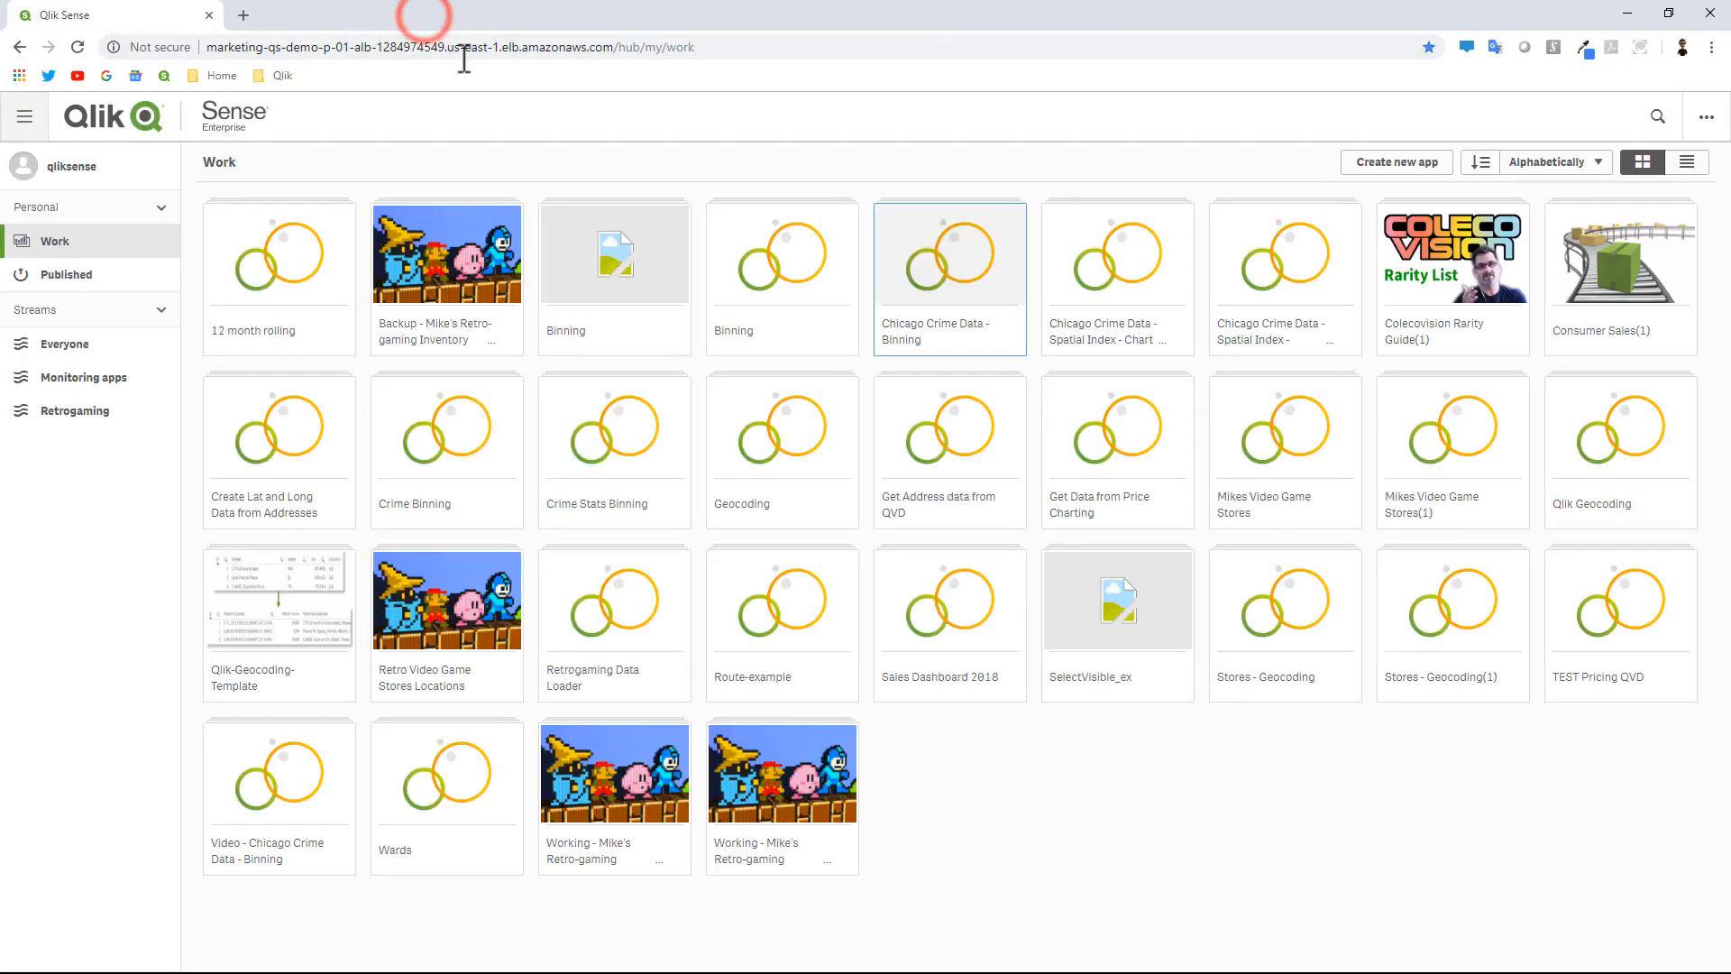
left_click(298, 821)
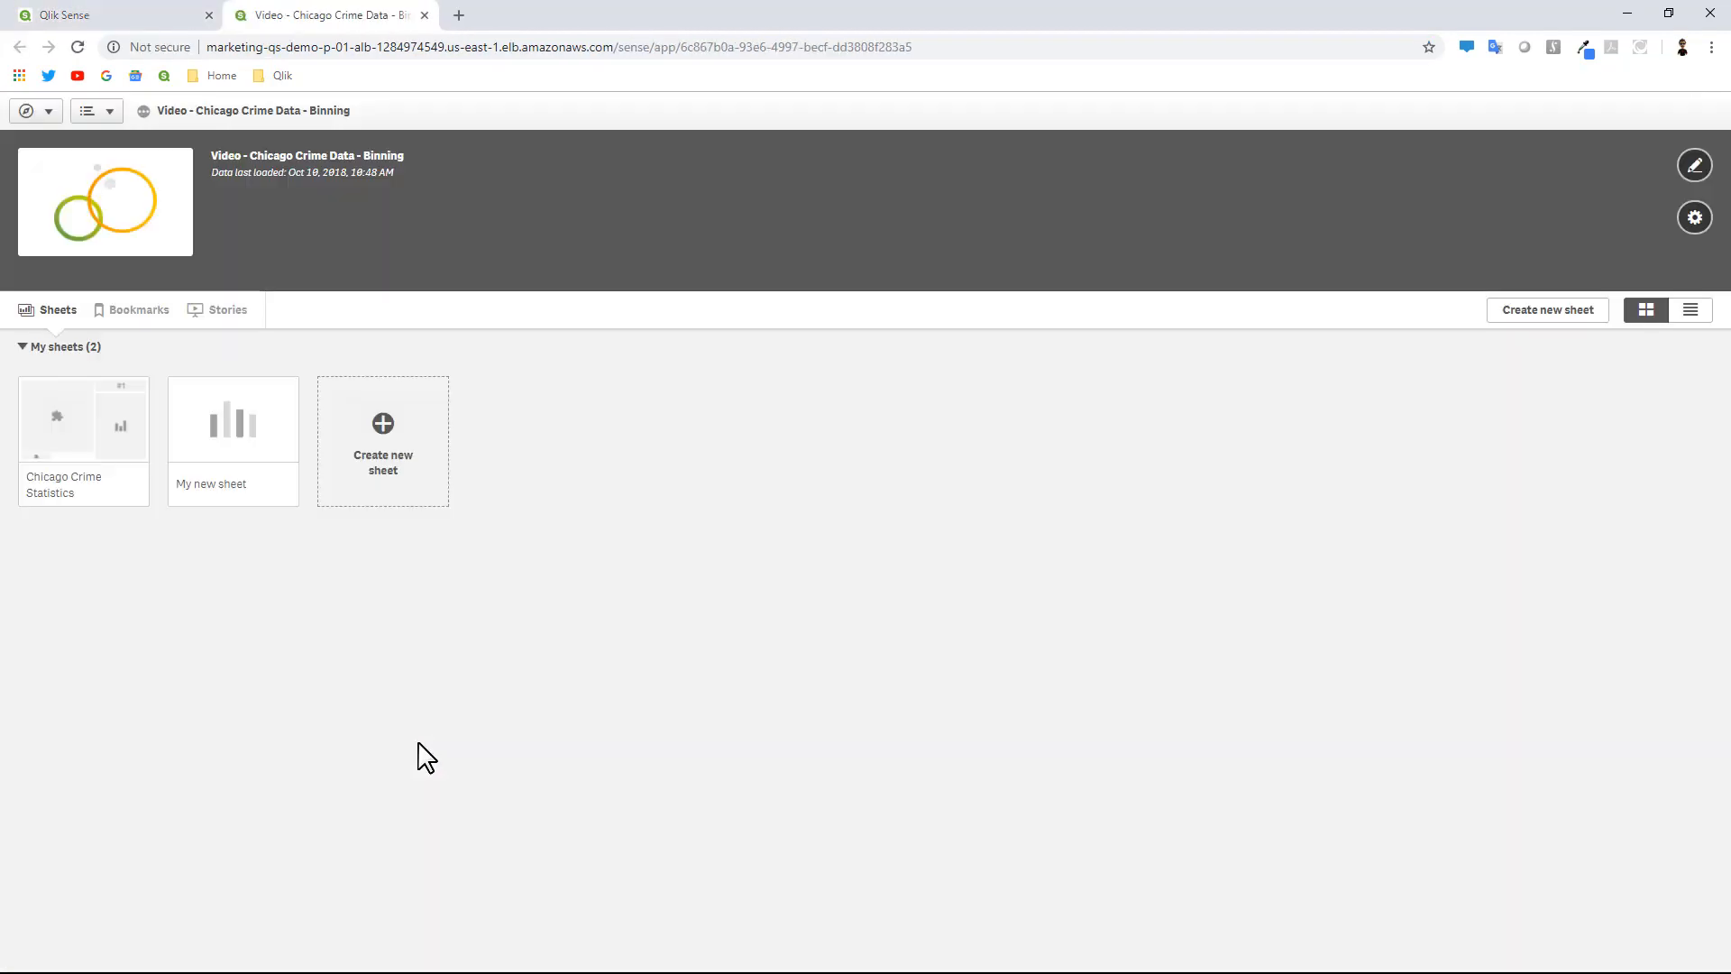
left_click(116, 447)
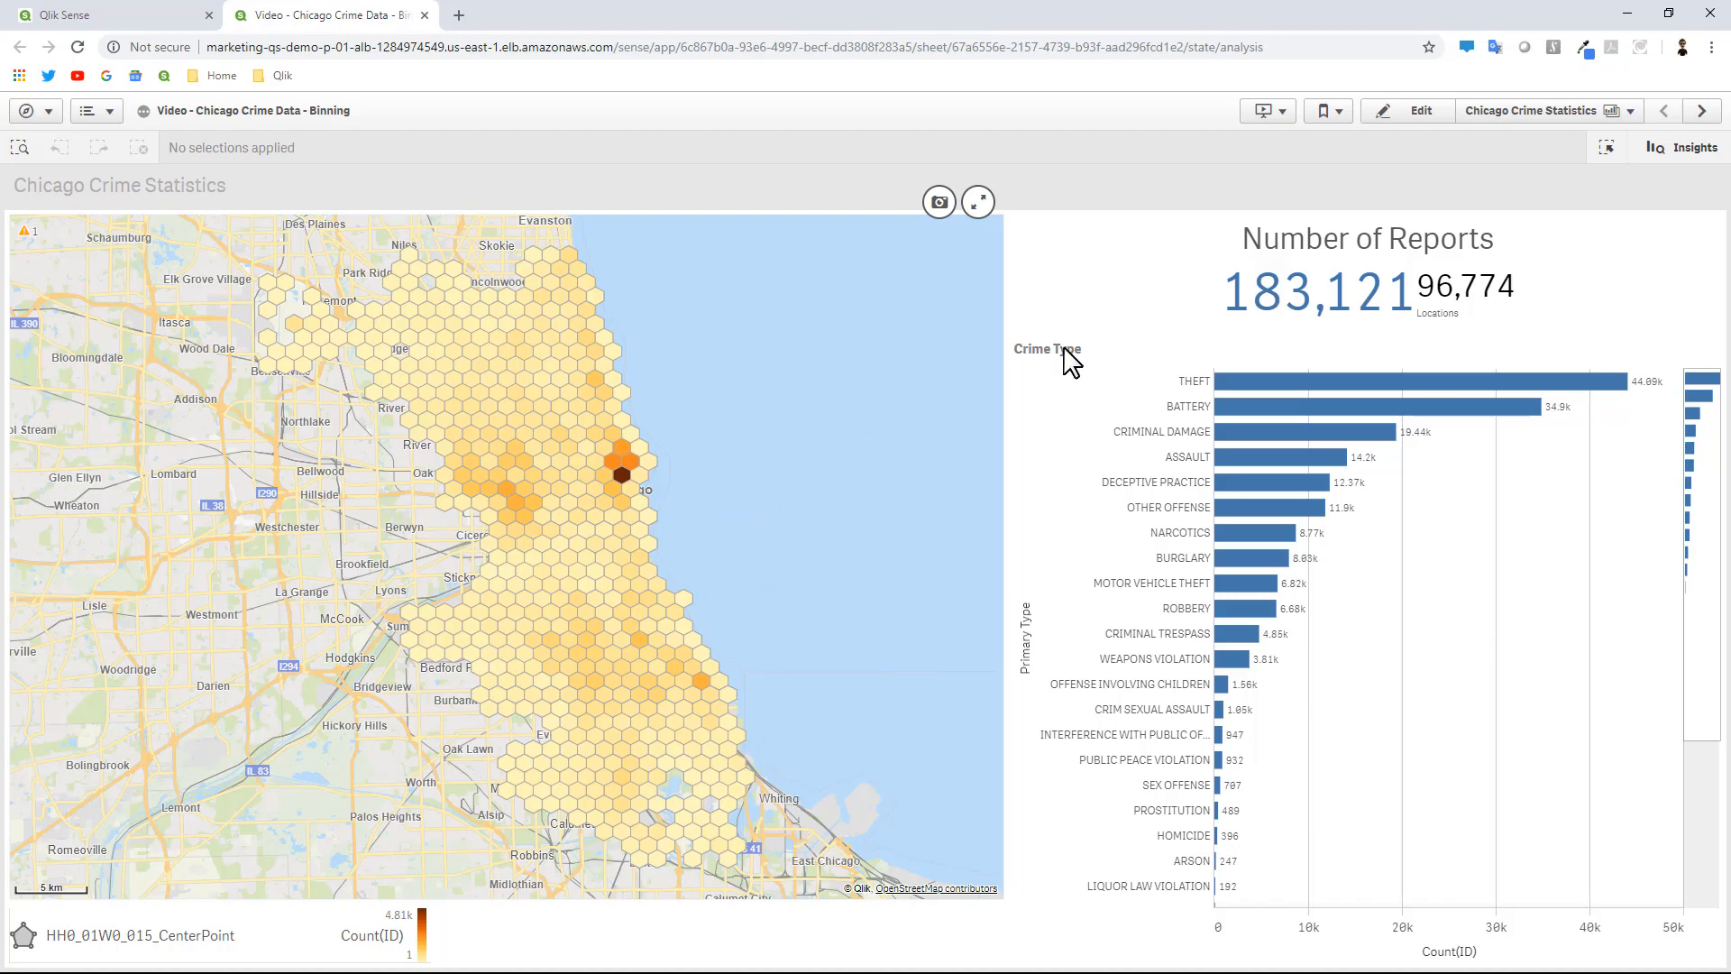
left_click(1418, 110)
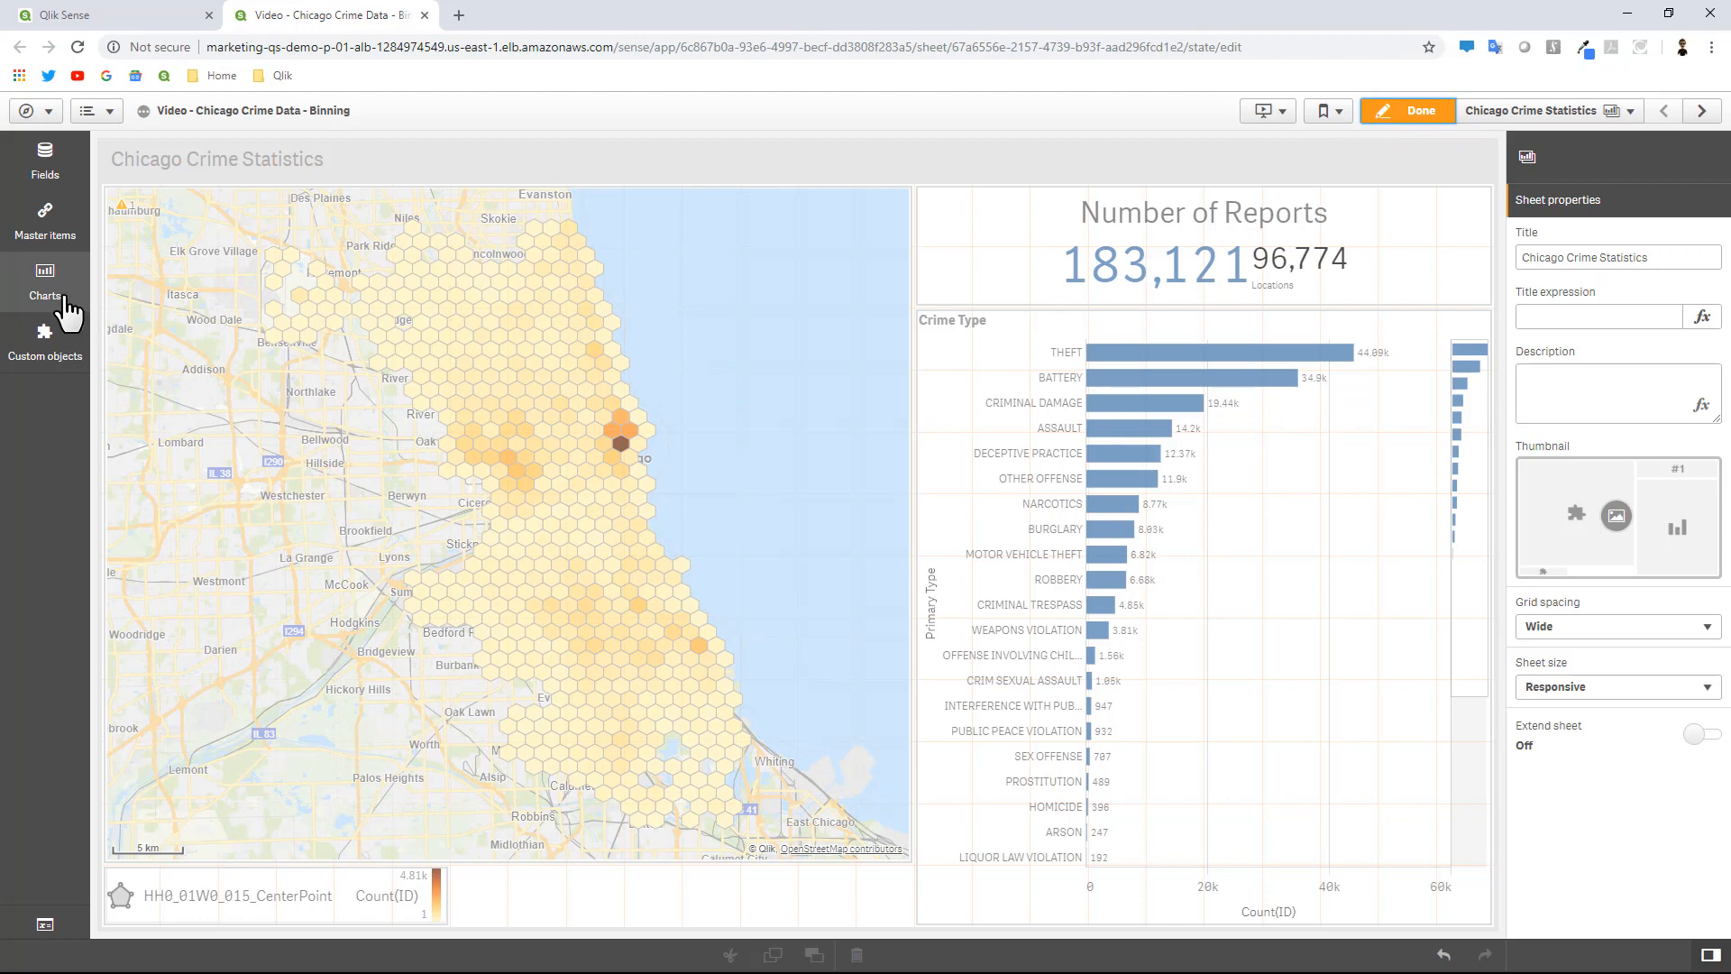
Add a GeoAnalytics Bubble Layer to the empty space below the map, beside the hexagon layer's legend.
left_click(46, 335)
scroll(144, 523, "down", 5)
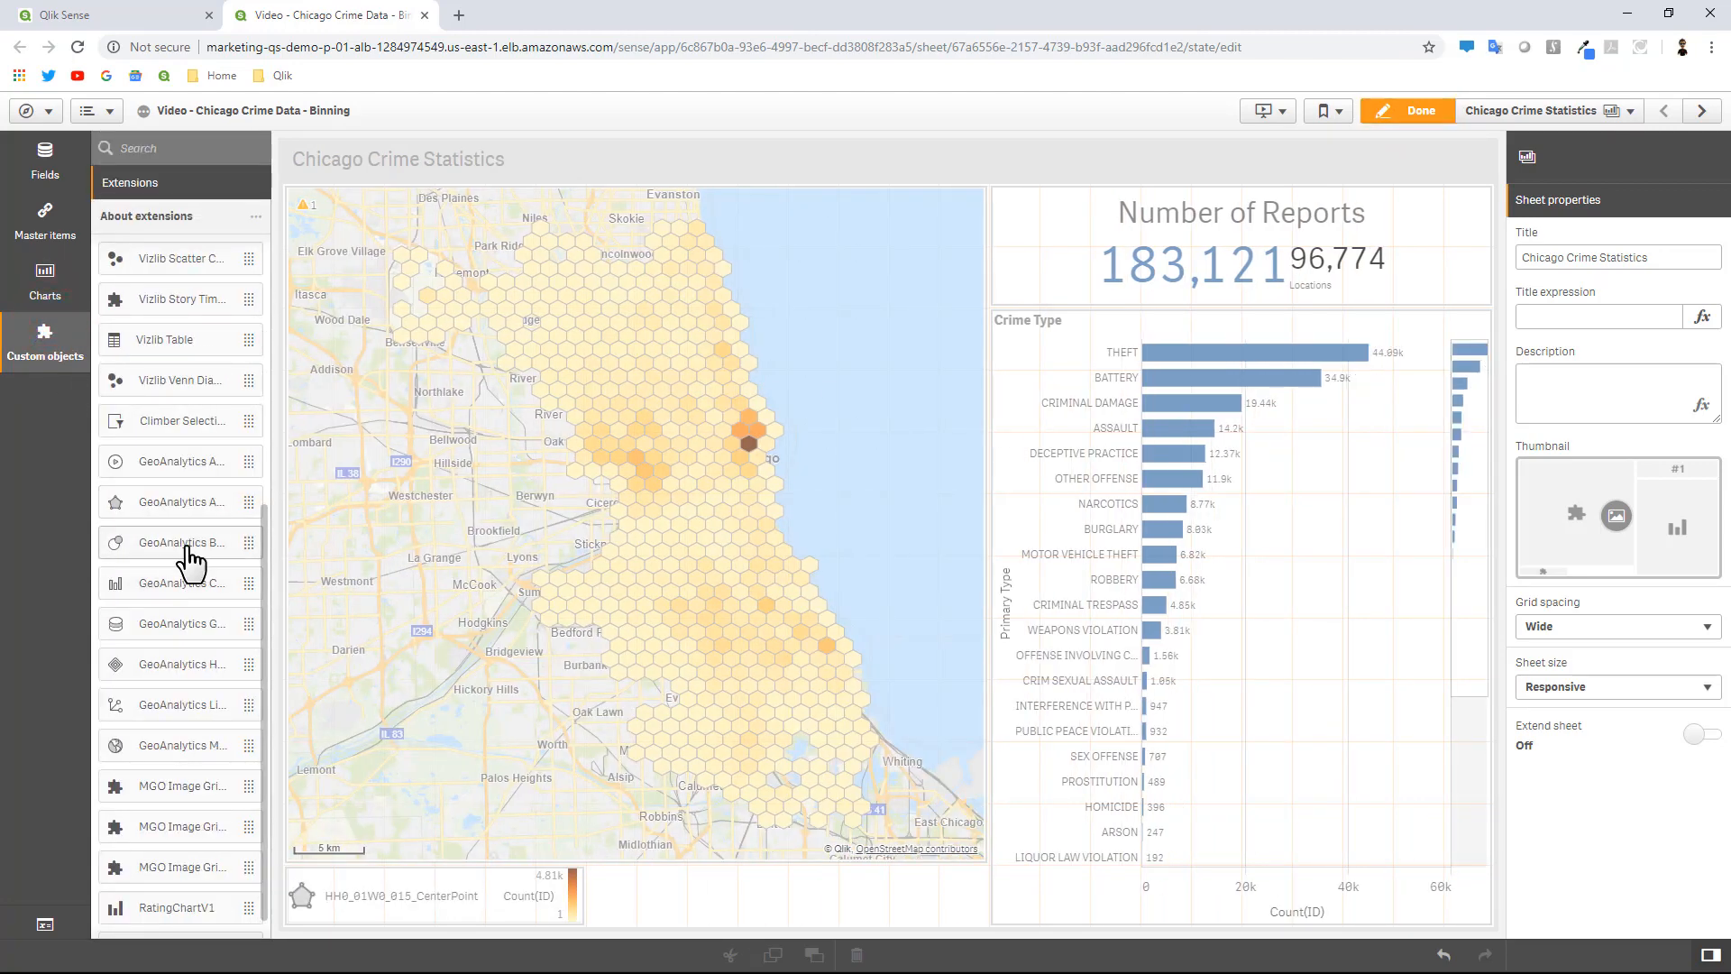
left_click_drag(186, 544, 706, 917)
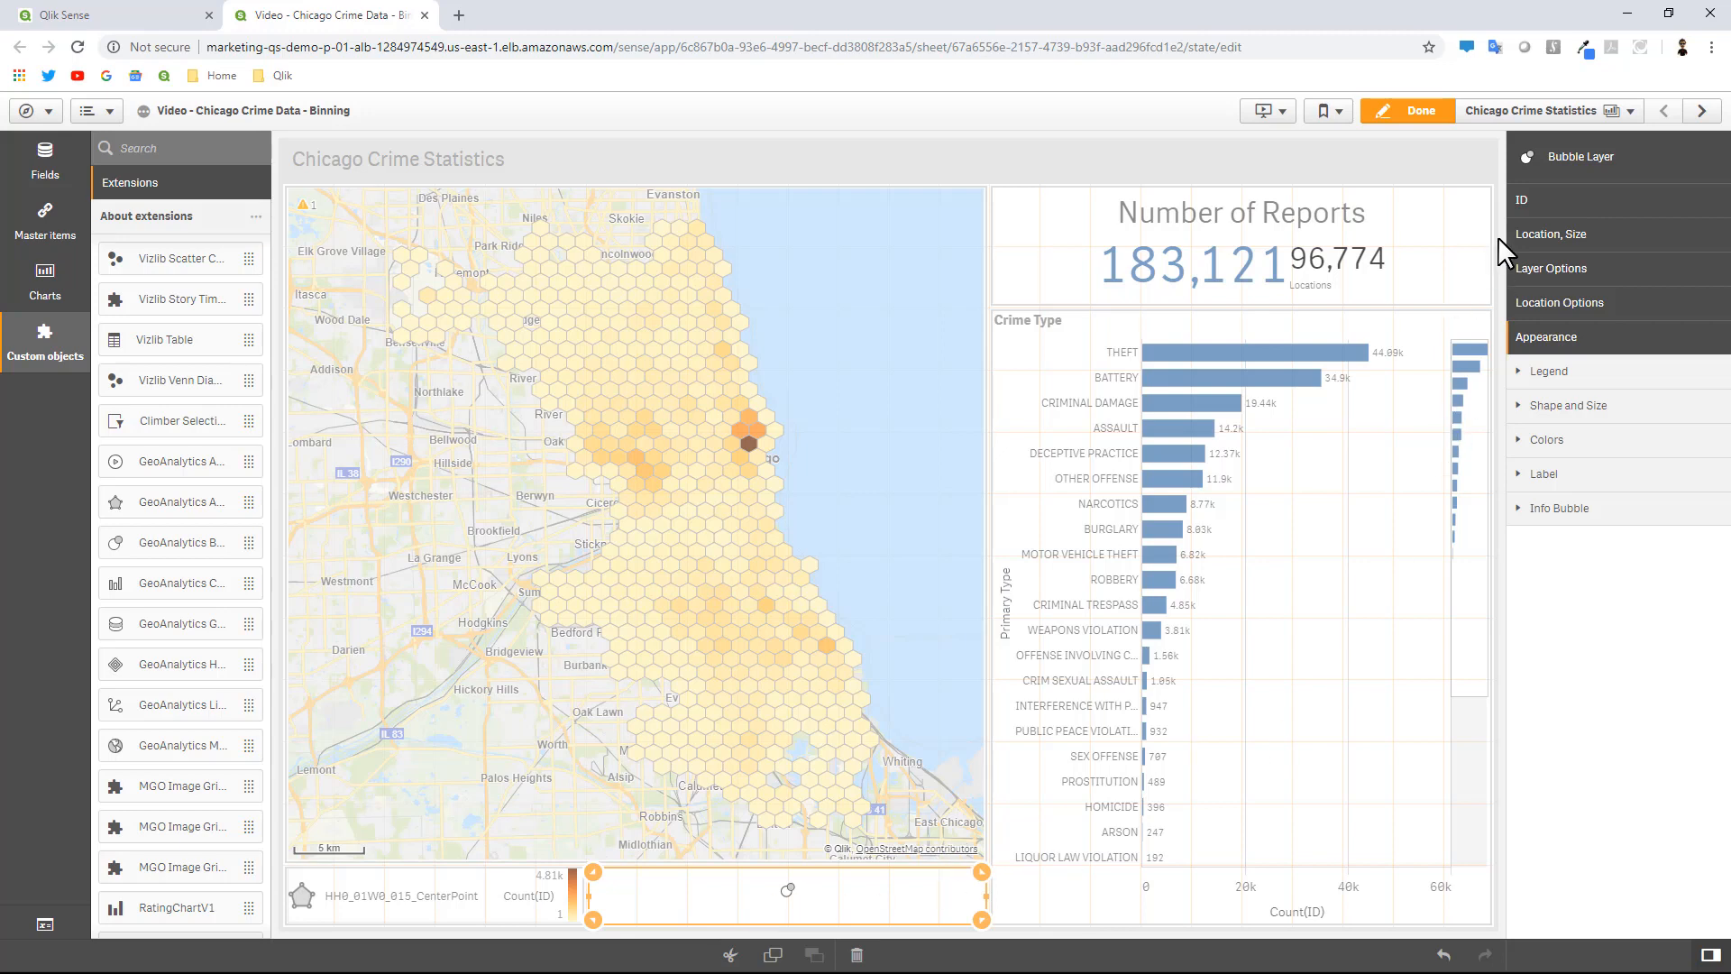
Add the ID field as the bubble layer's dimension.
left_click(1535, 209)
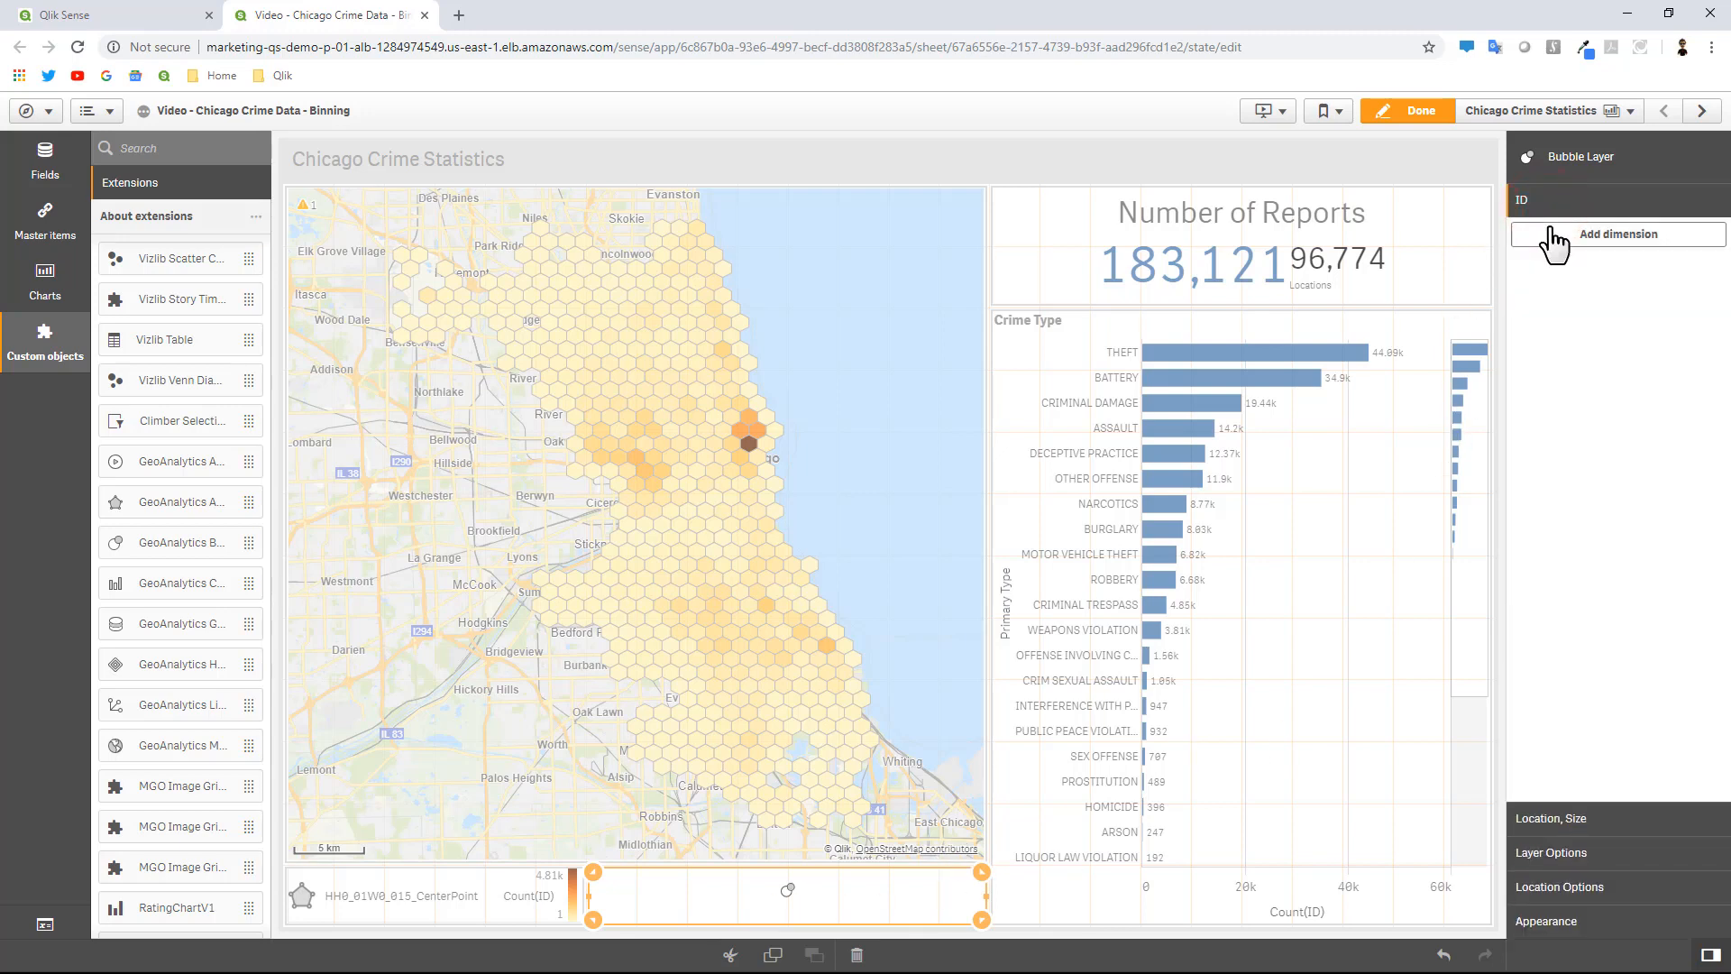
left_click(1556, 237)
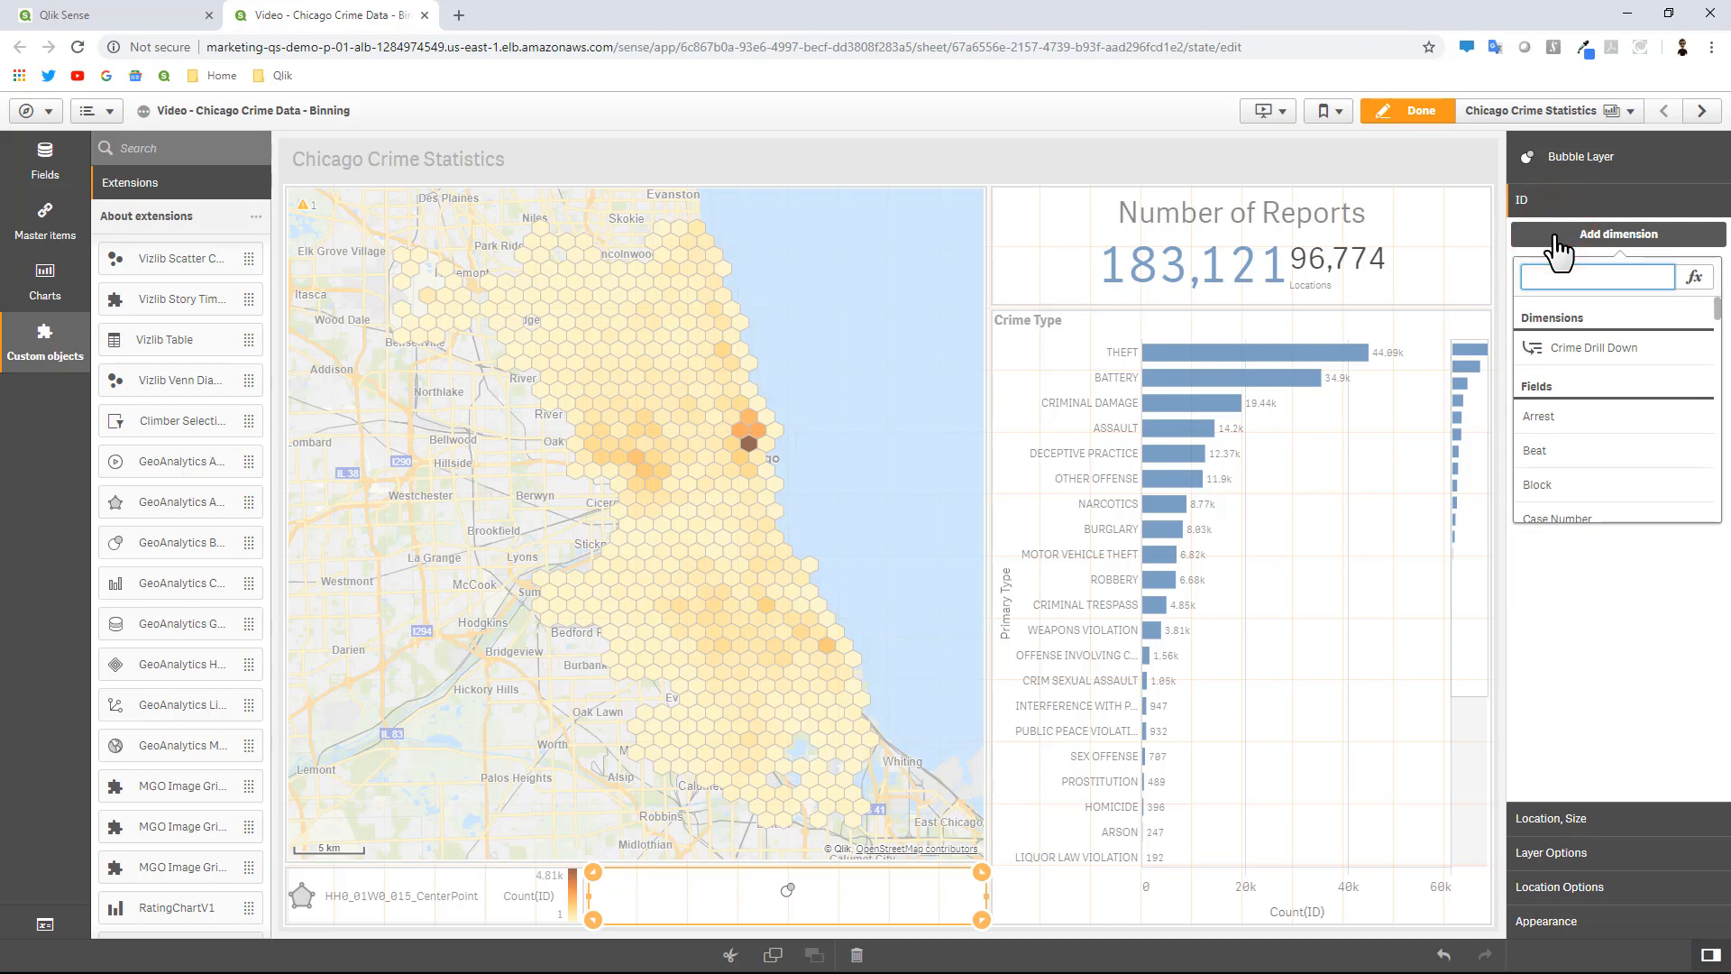
type("ID")
key("Return")
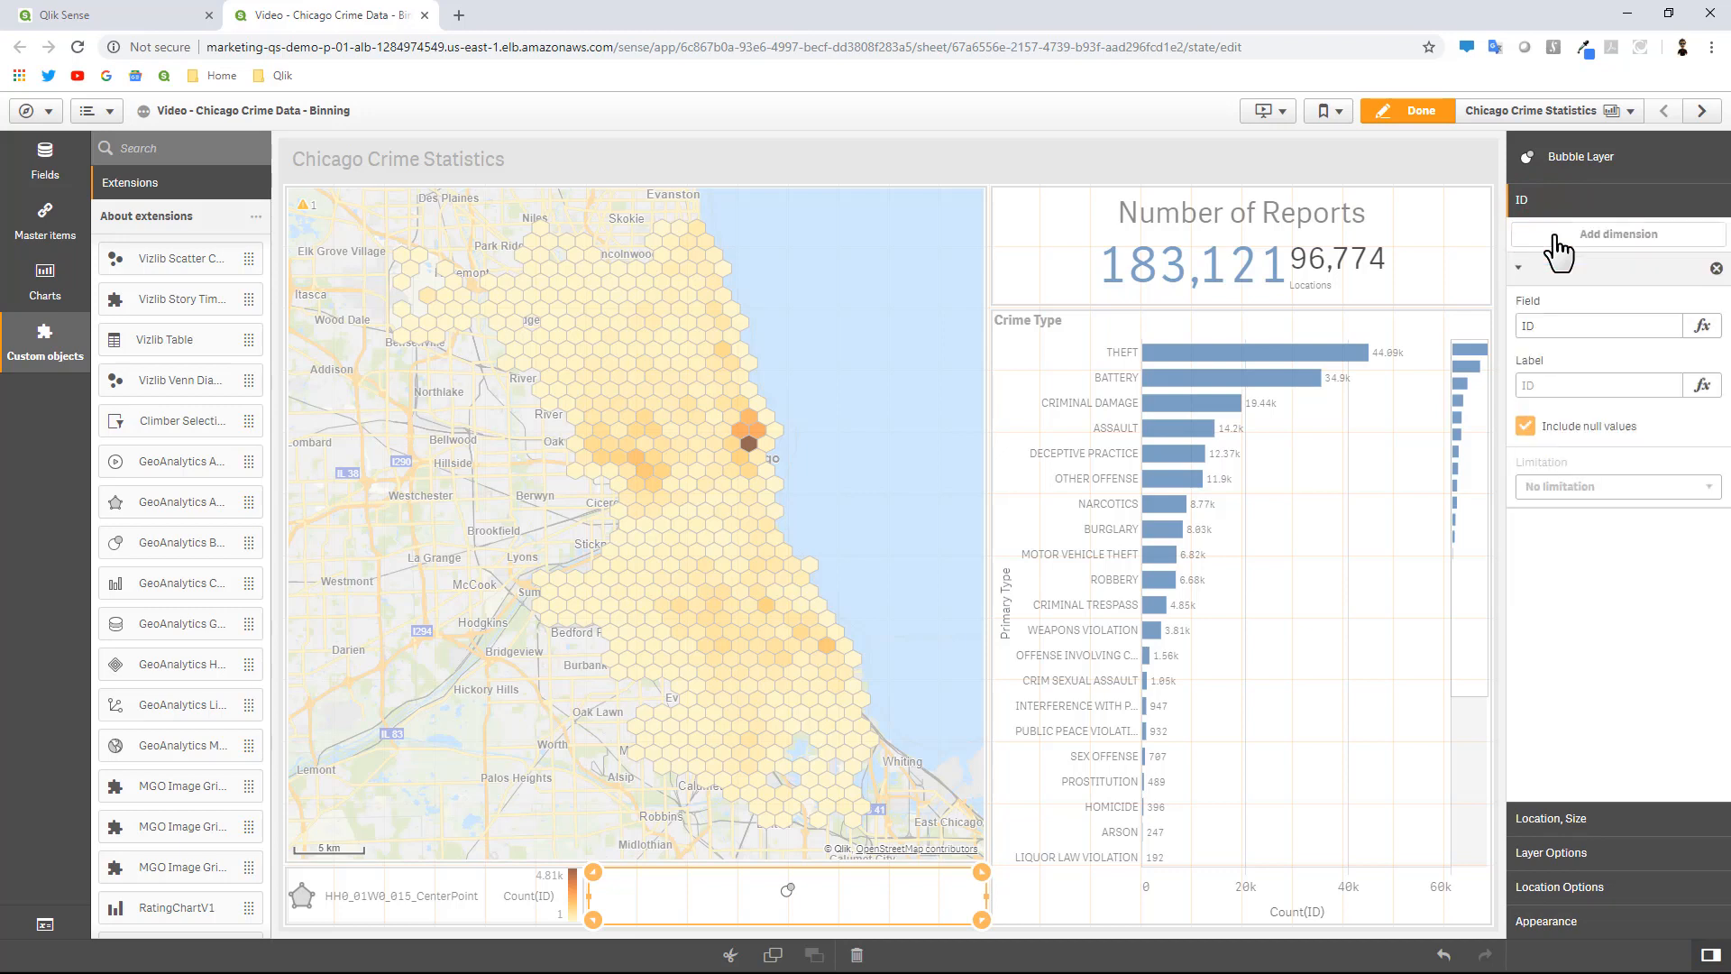
Add Sum(Longitude_Latitude) as the bubble layer's location measure.
left_click(1581, 825)
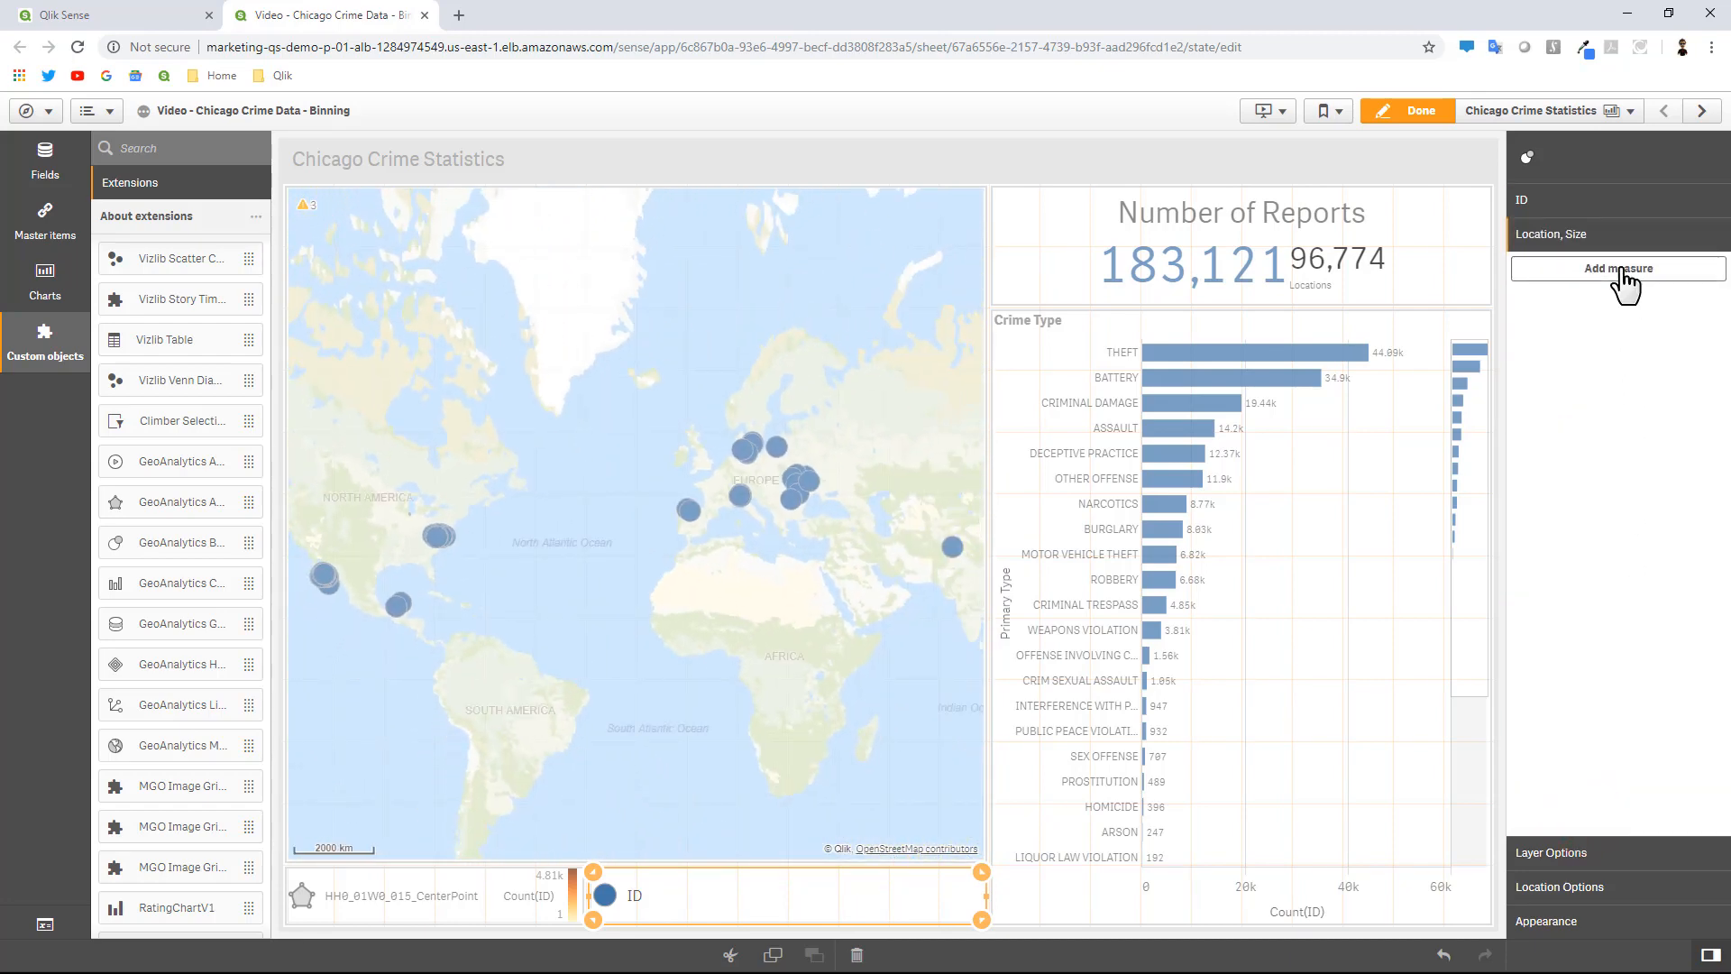
left_click(1621, 271)
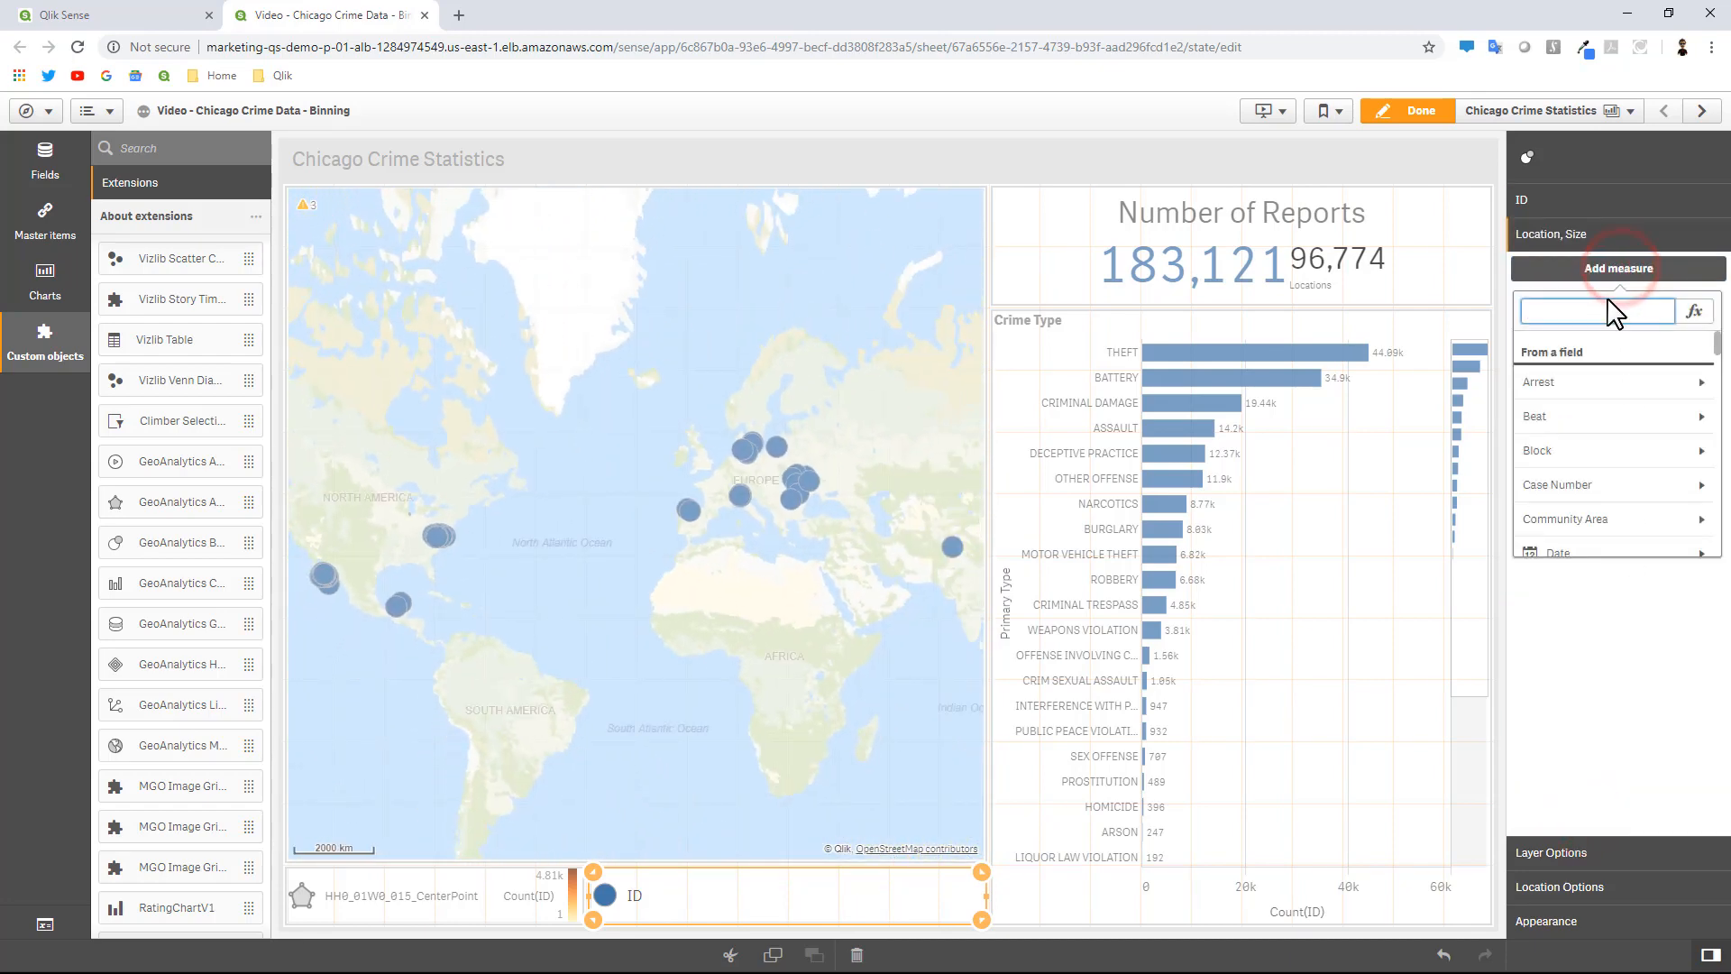
type("Lo")
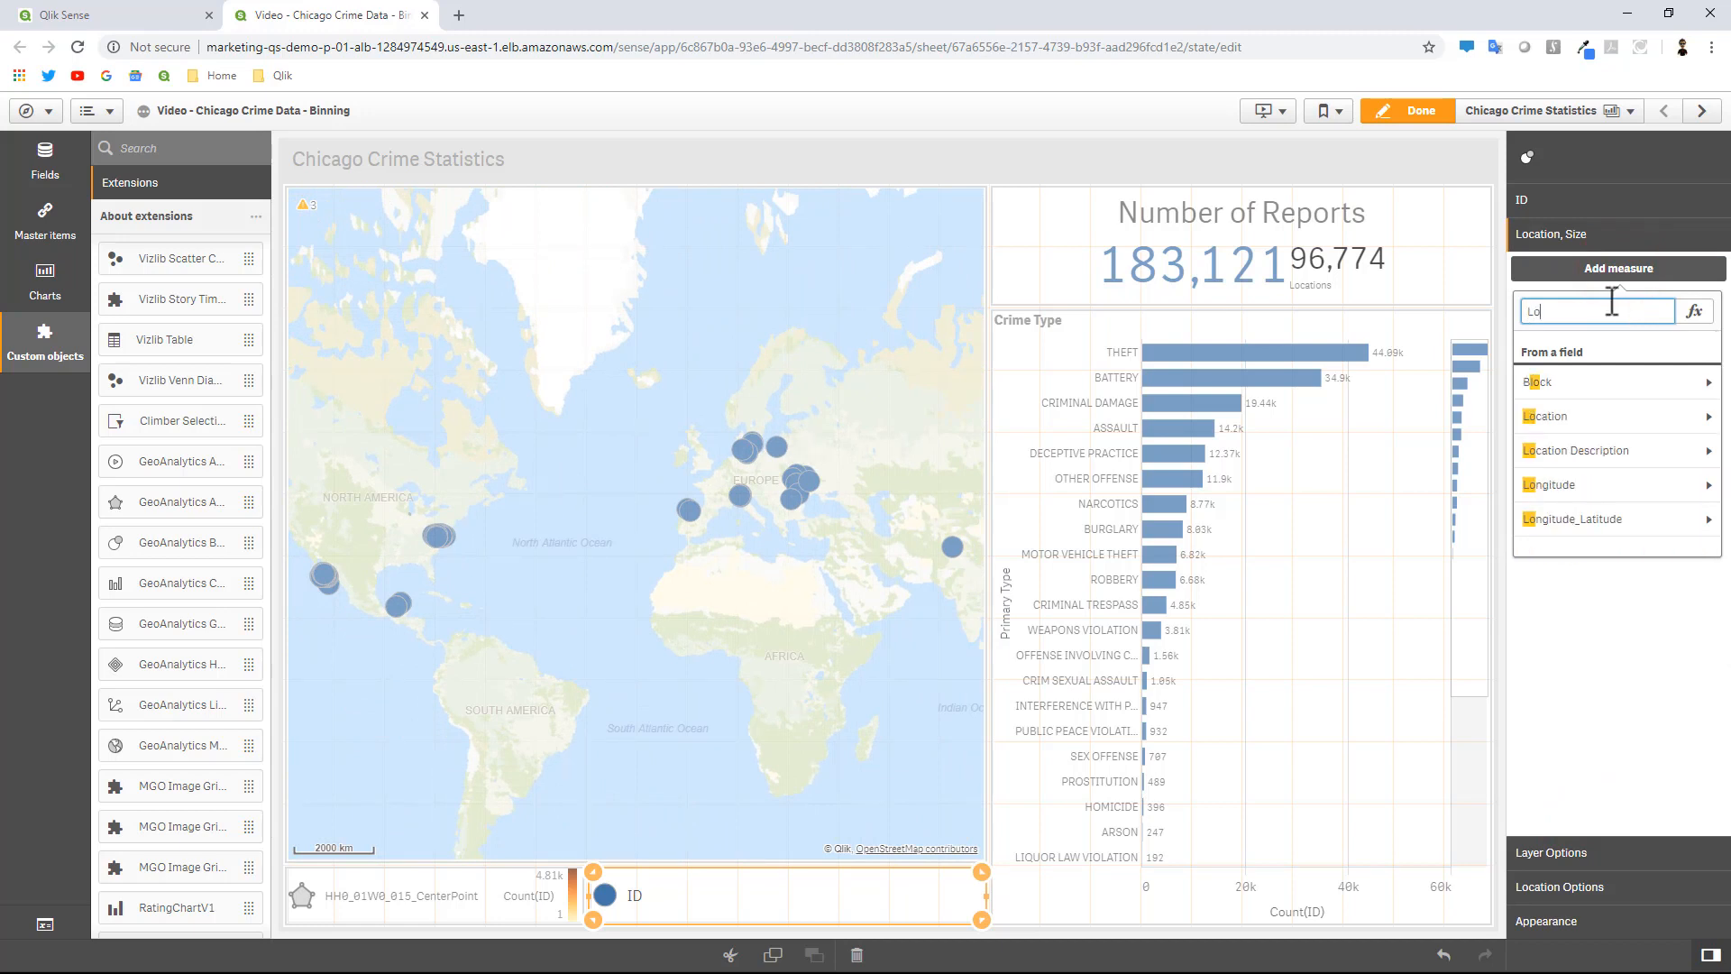
left_click(1602, 522)
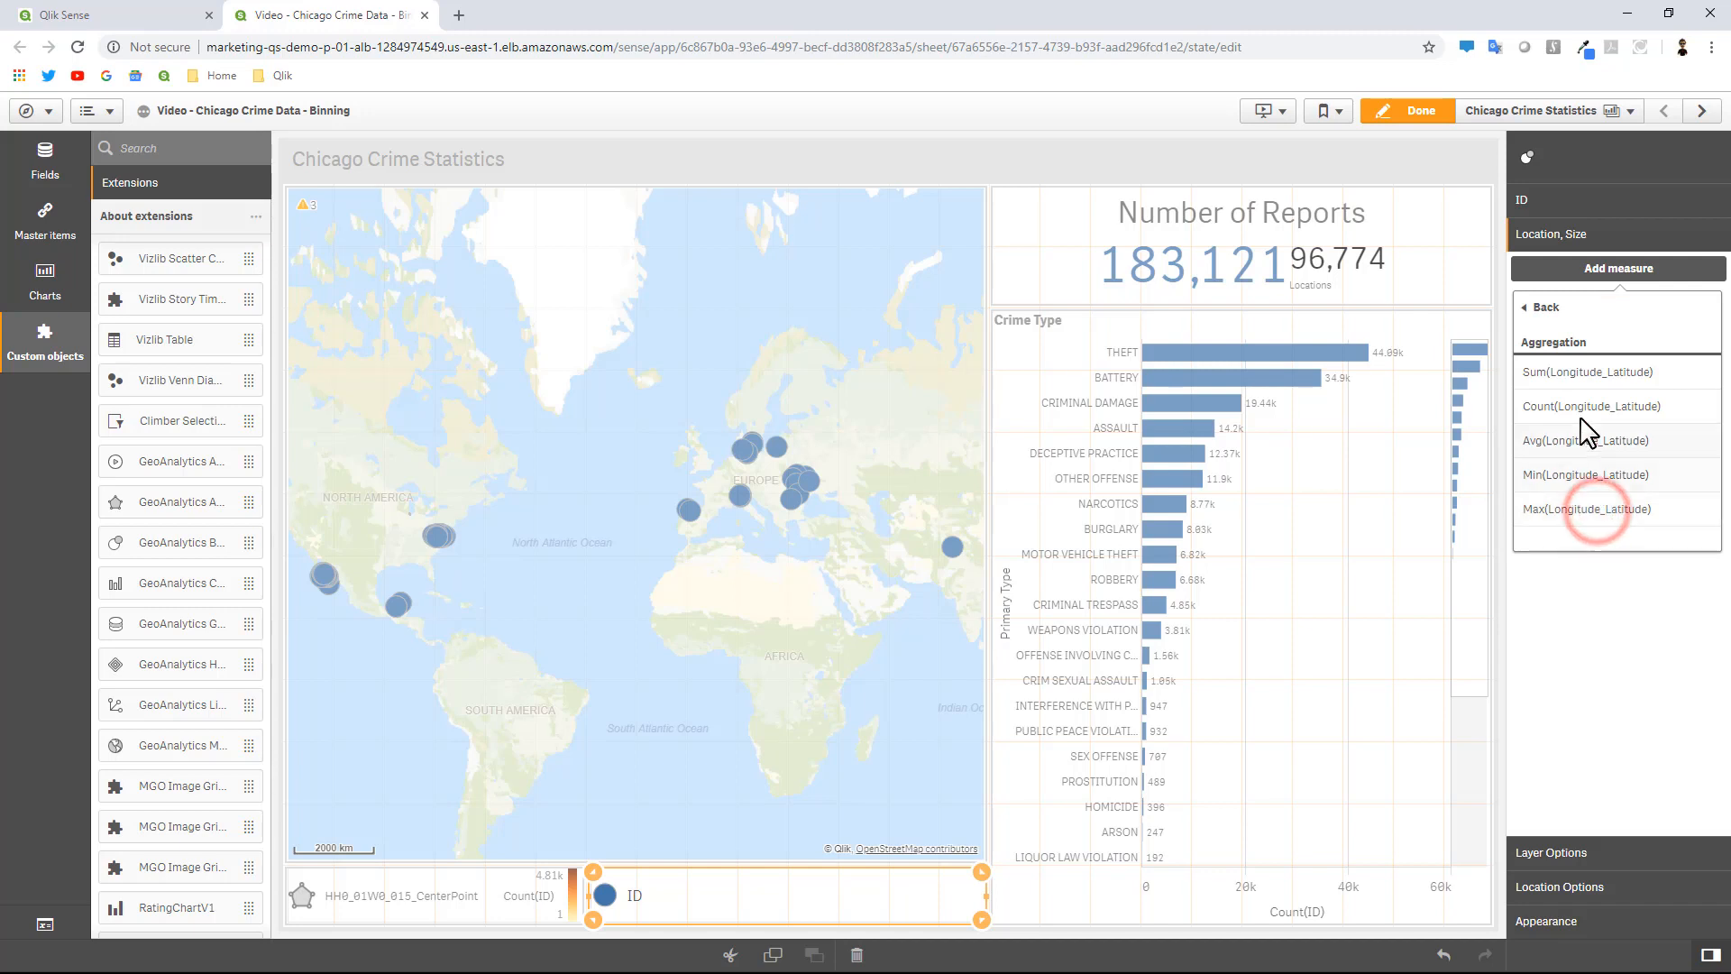
left_click(1580, 373)
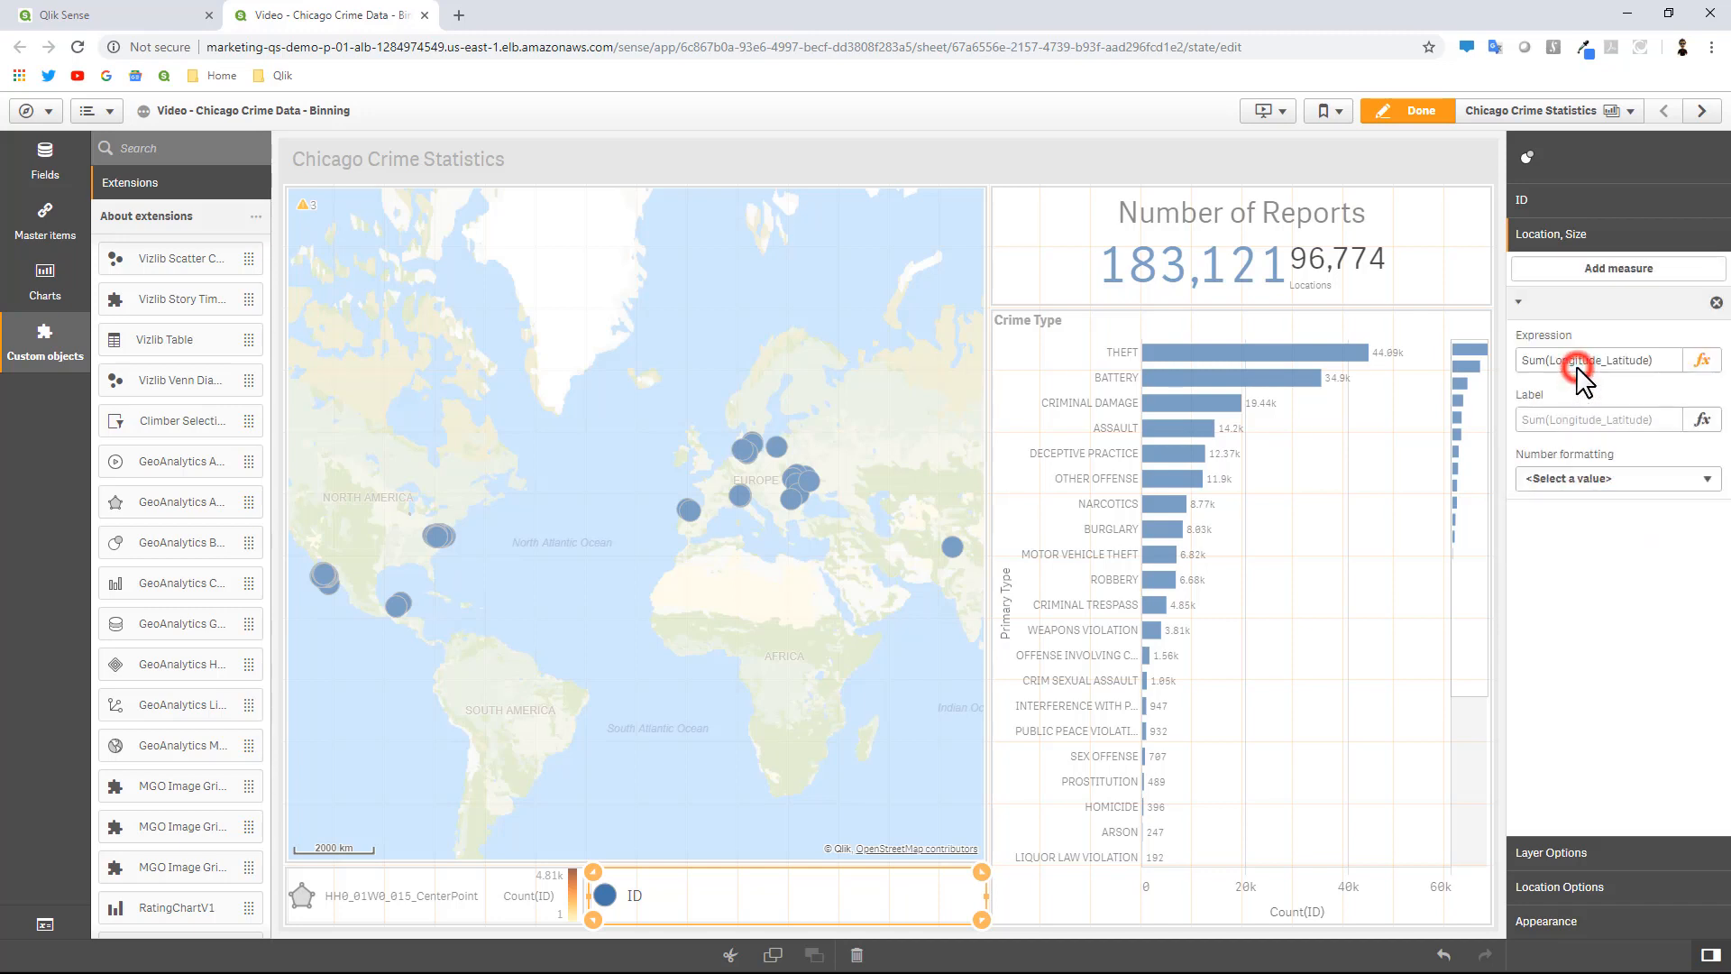
Change the location measure's expression to Only(Longitude_Latitude).
left_click_drag(1545, 360, 1497, 369)
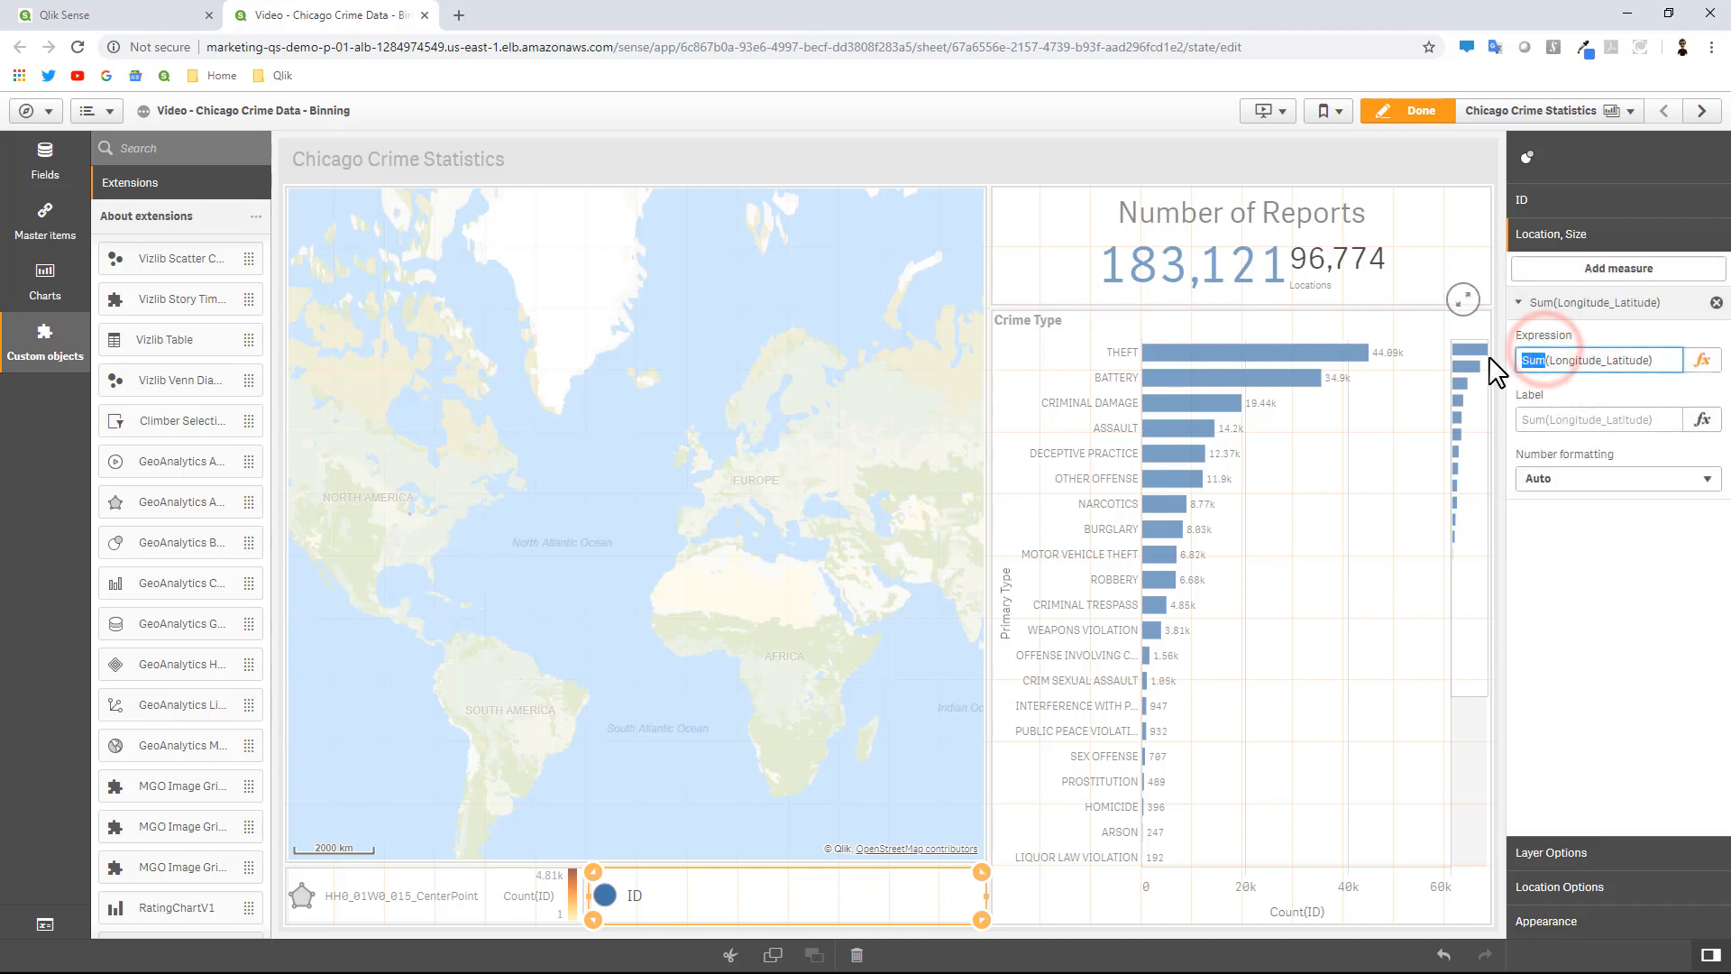
key("BackSpace")
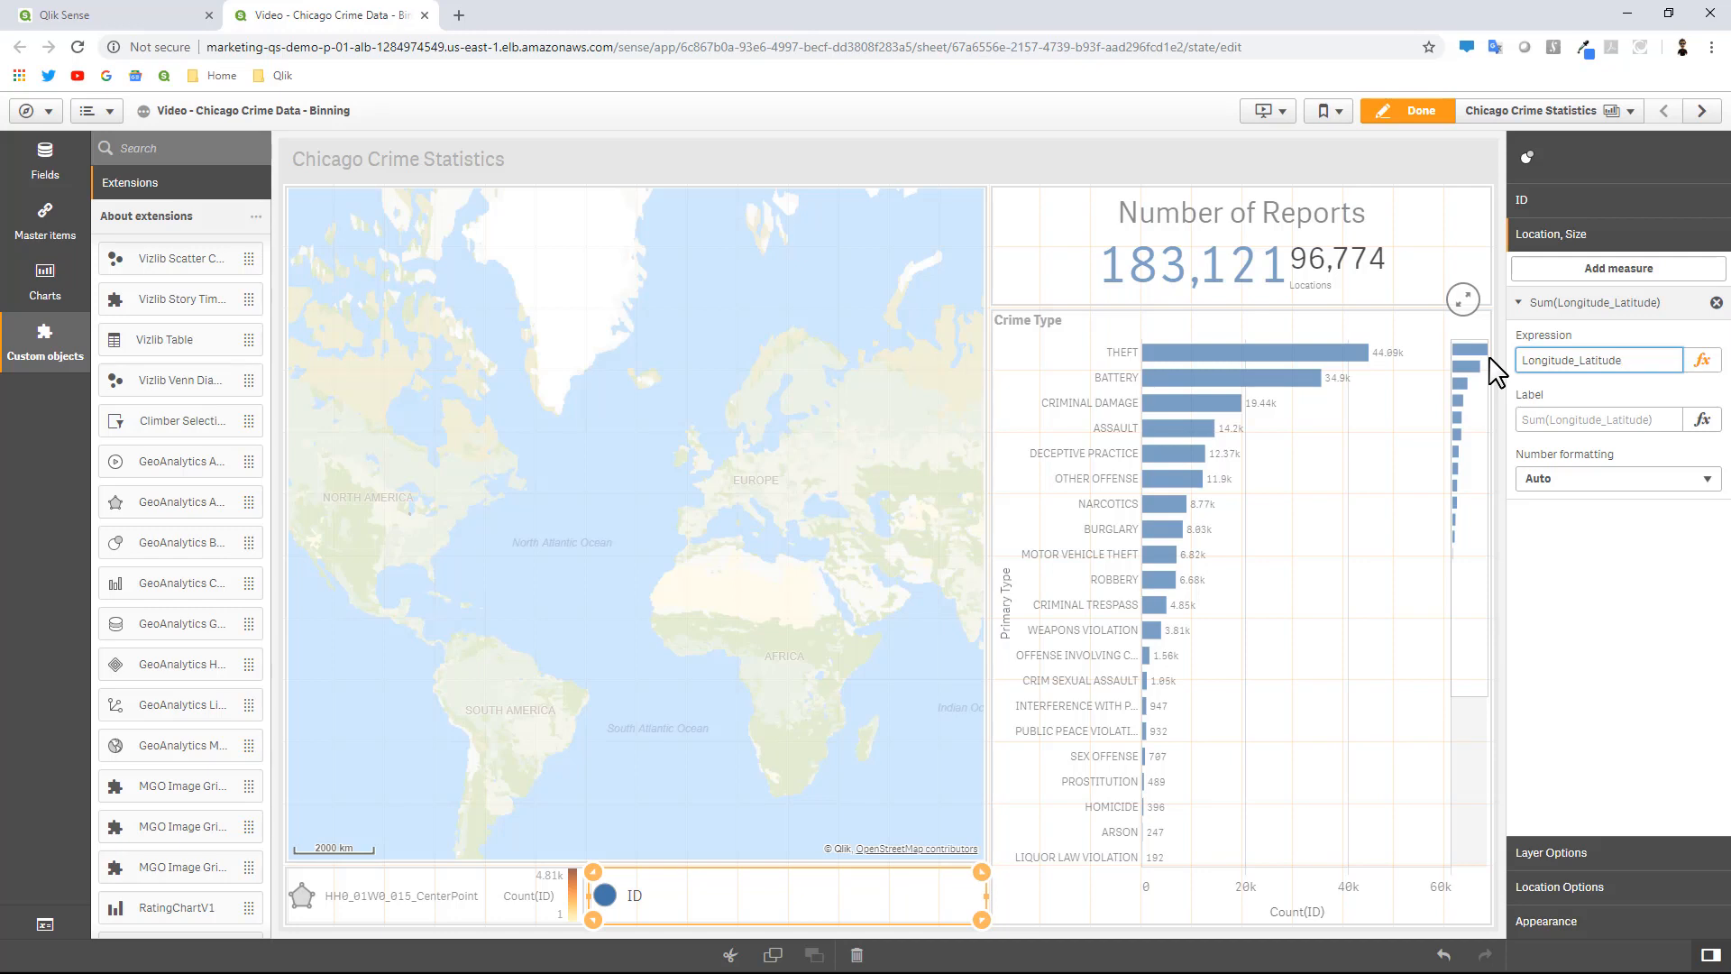
type("On")
type("ly(")
type(")")
key("Return")
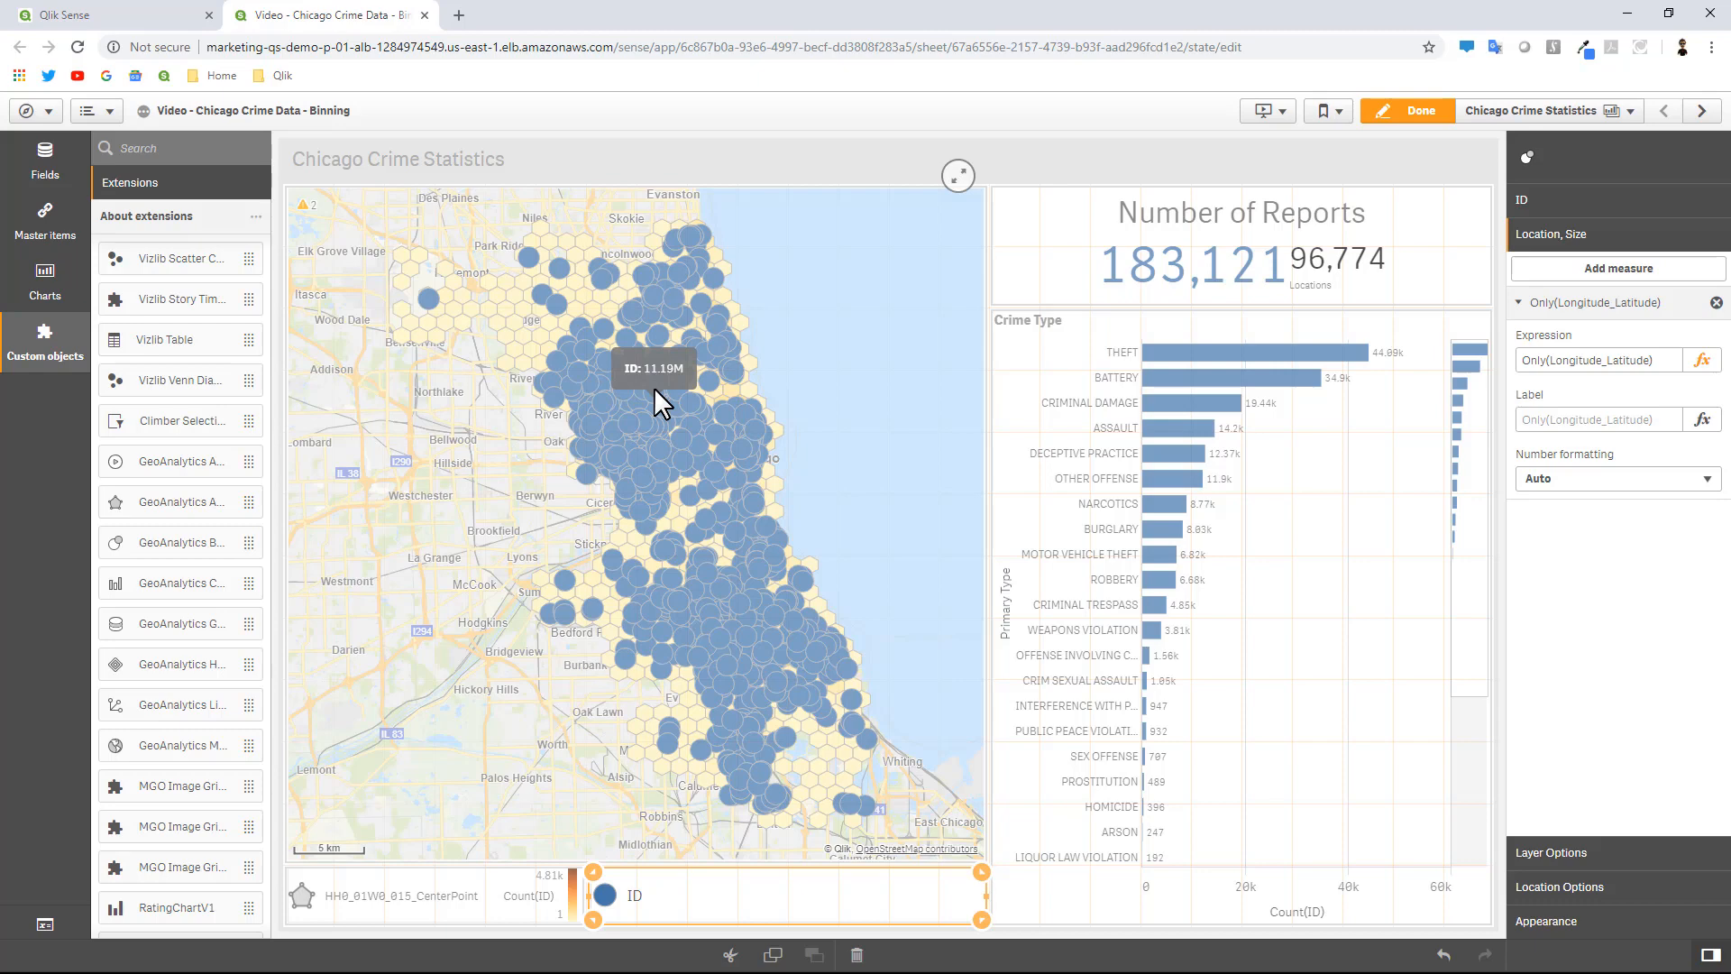
Set the bubble layer's shape to Triangles and its maximum radius to 12.
left_click(1587, 887)
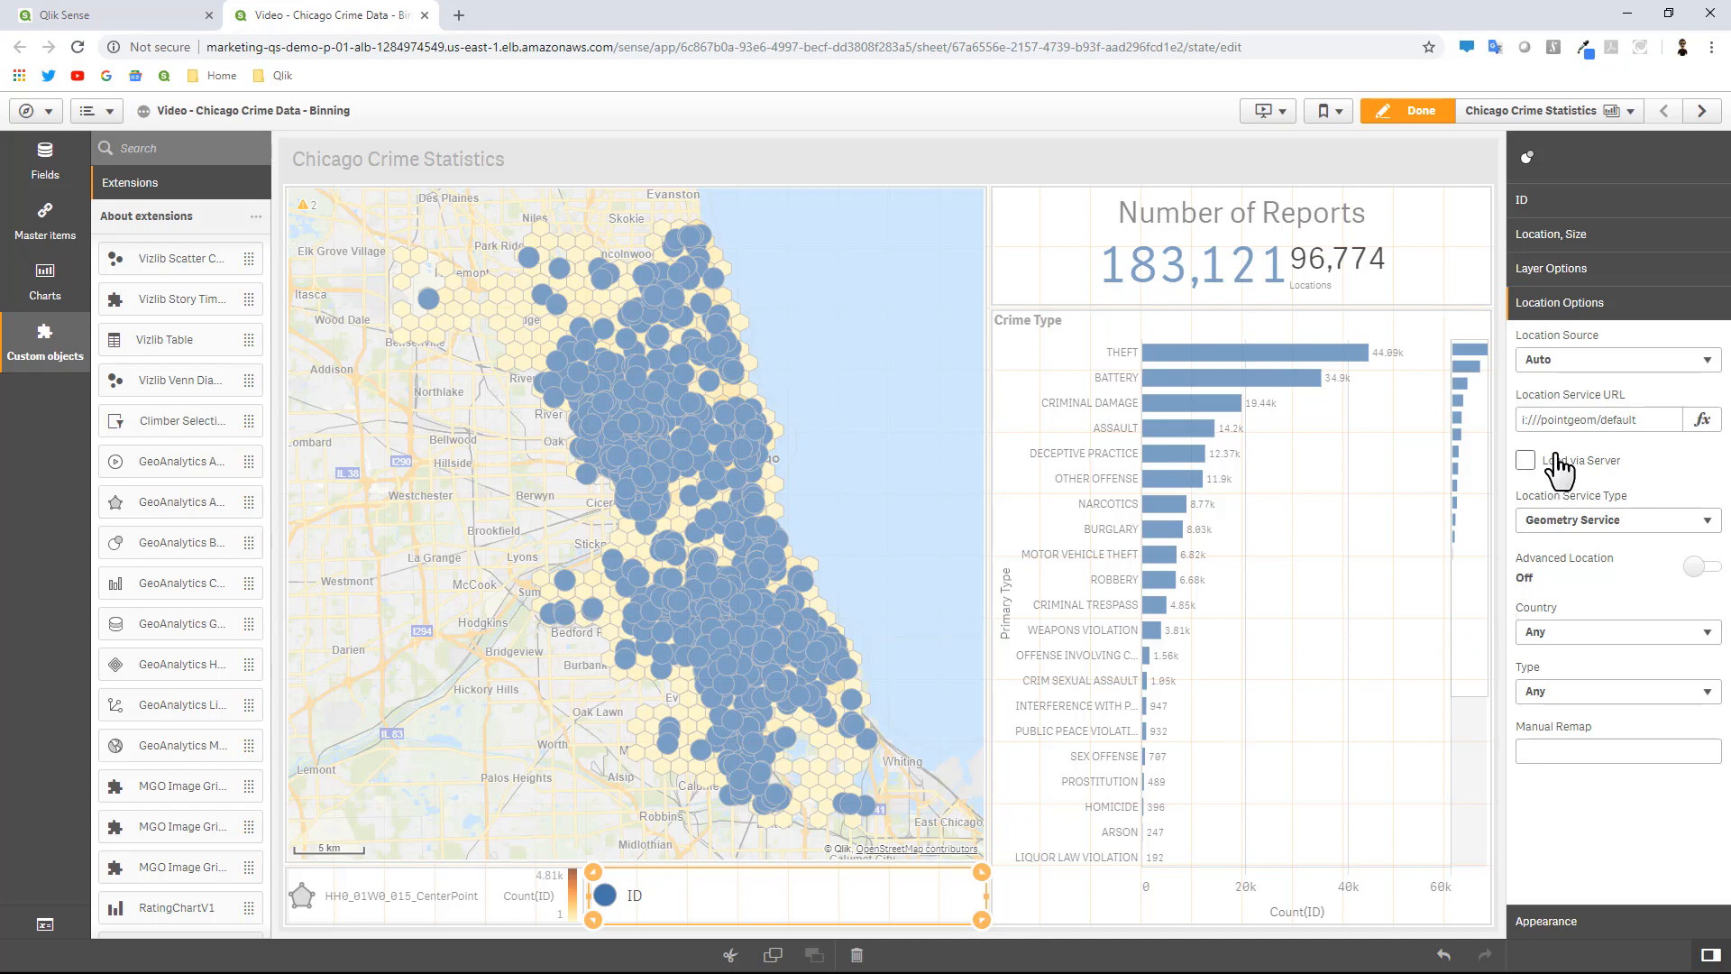
left_click(1553, 921)
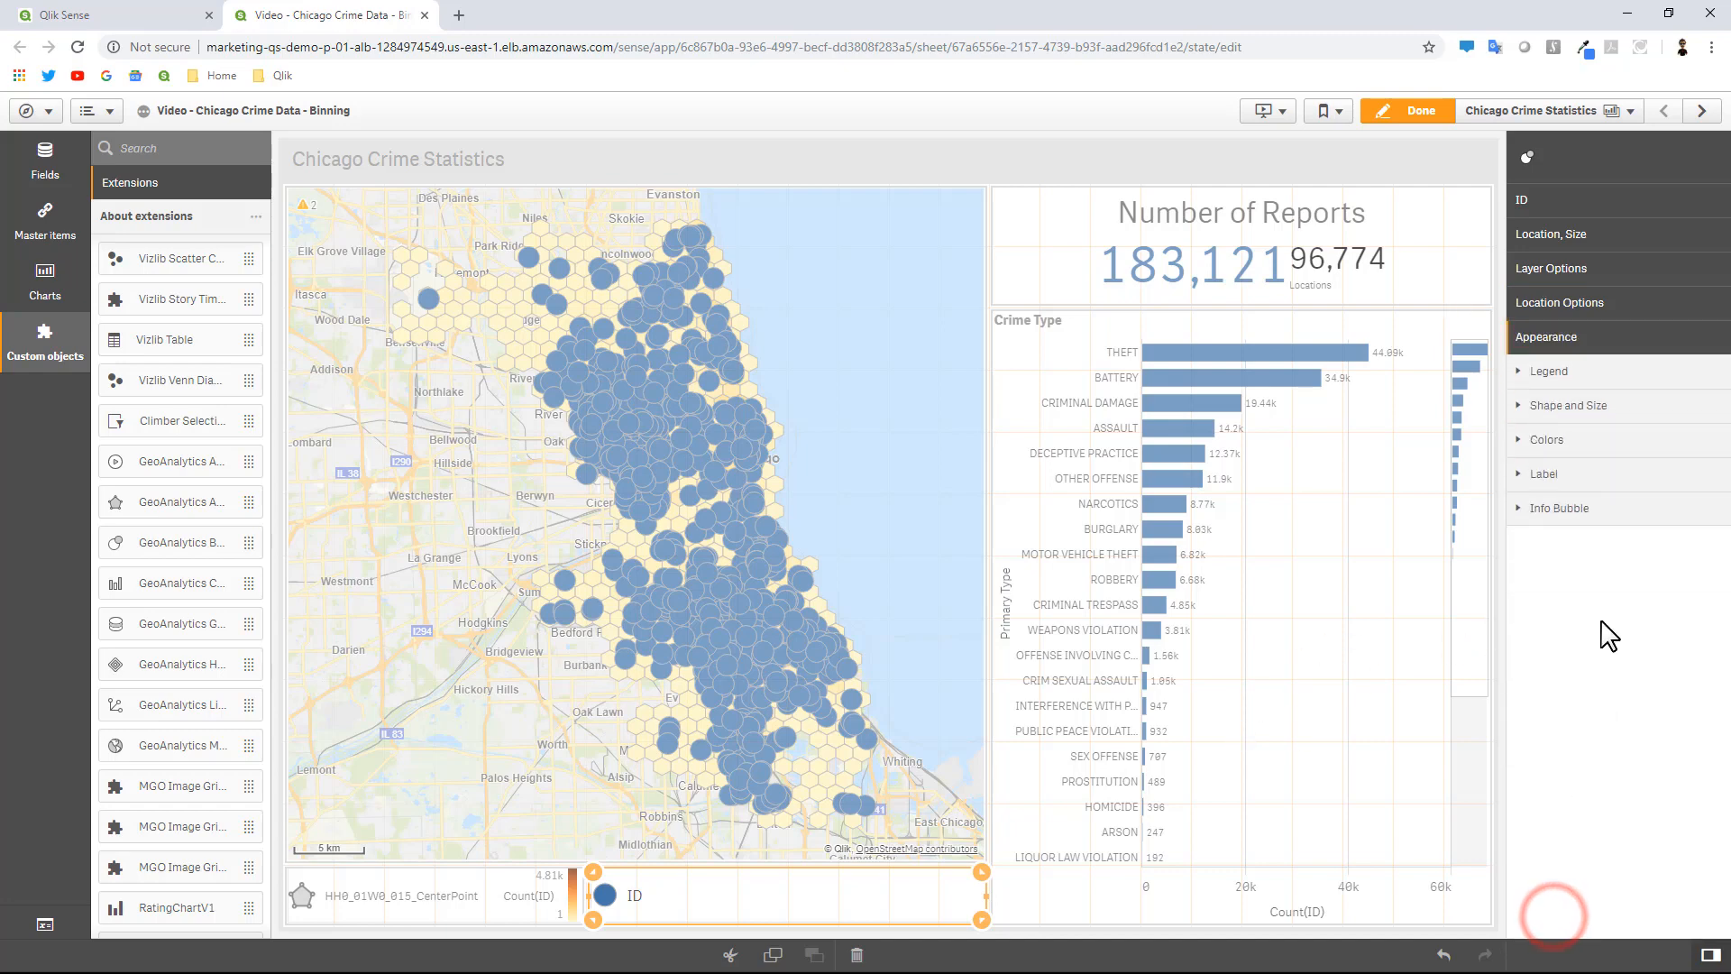
left_click(1574, 406)
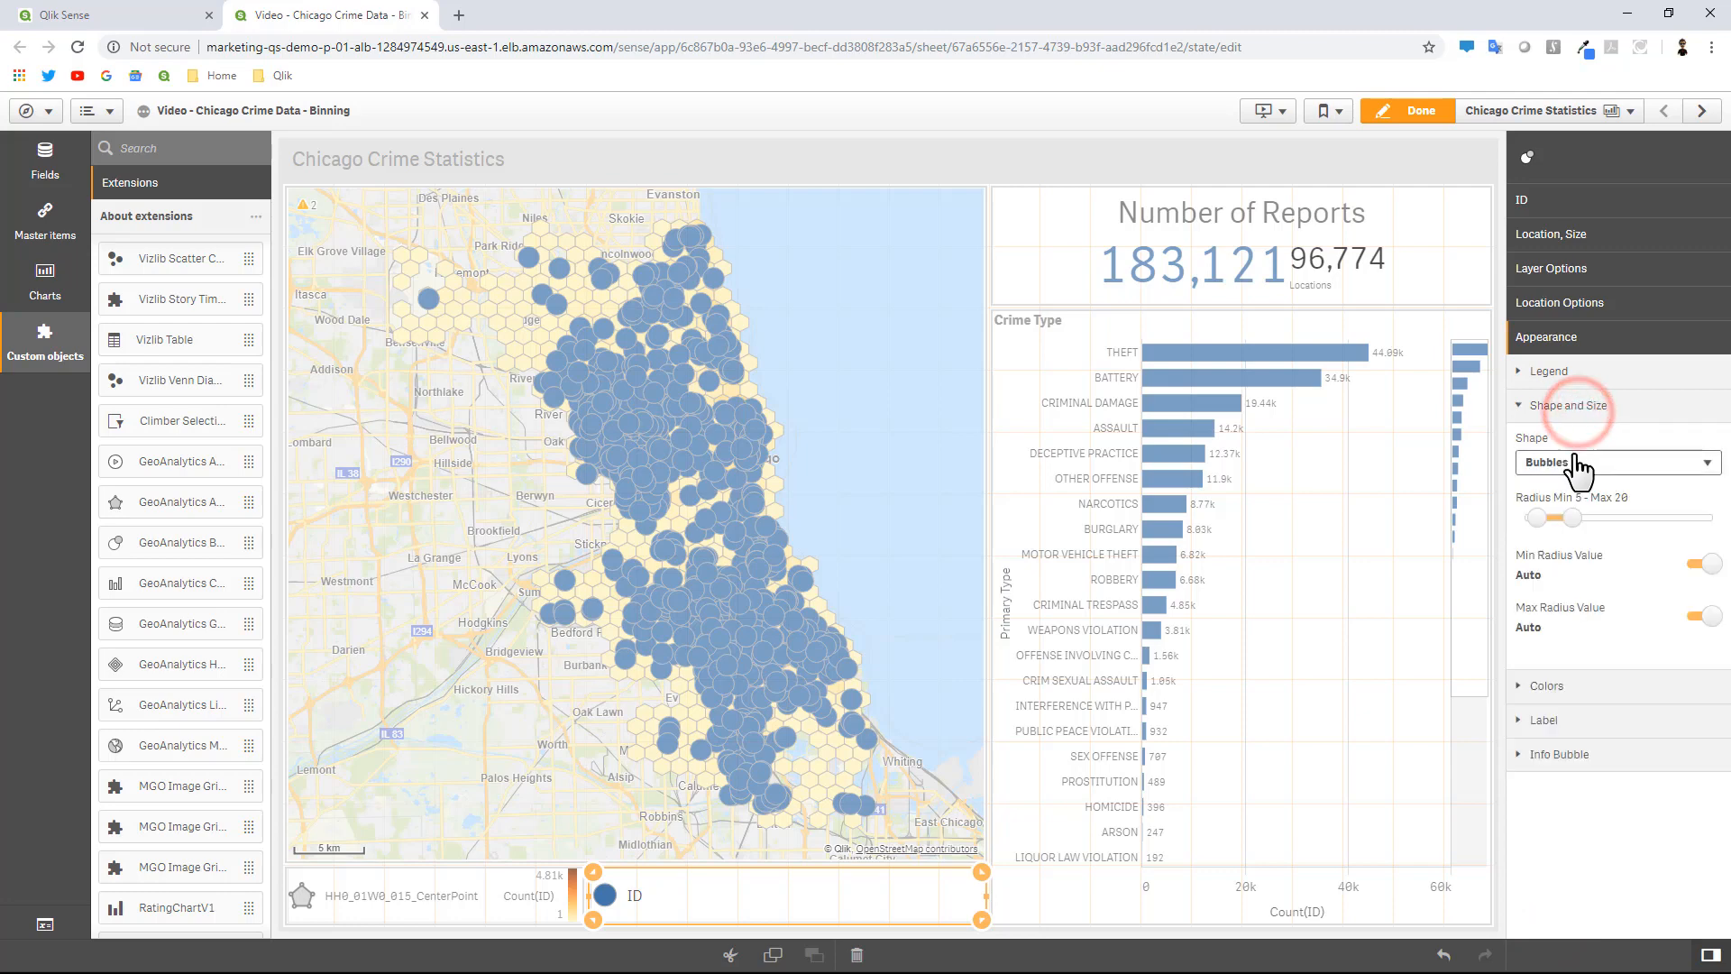
left_click(1578, 466)
left_click(1560, 495)
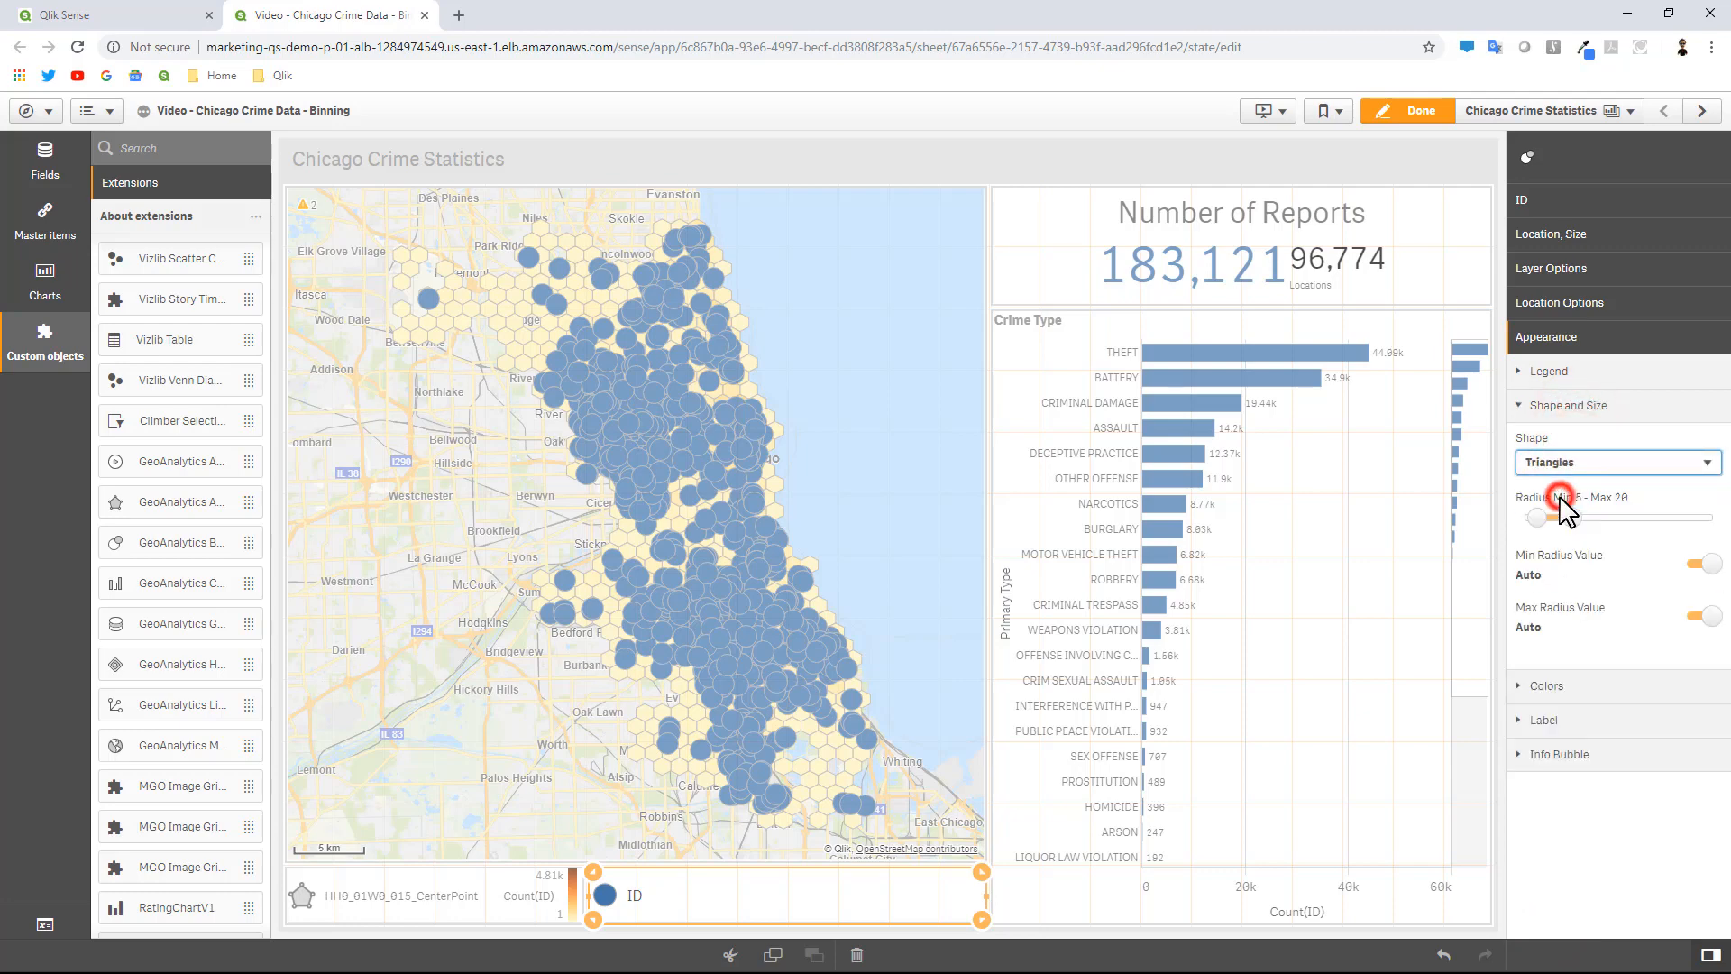
left_click(1563, 517)
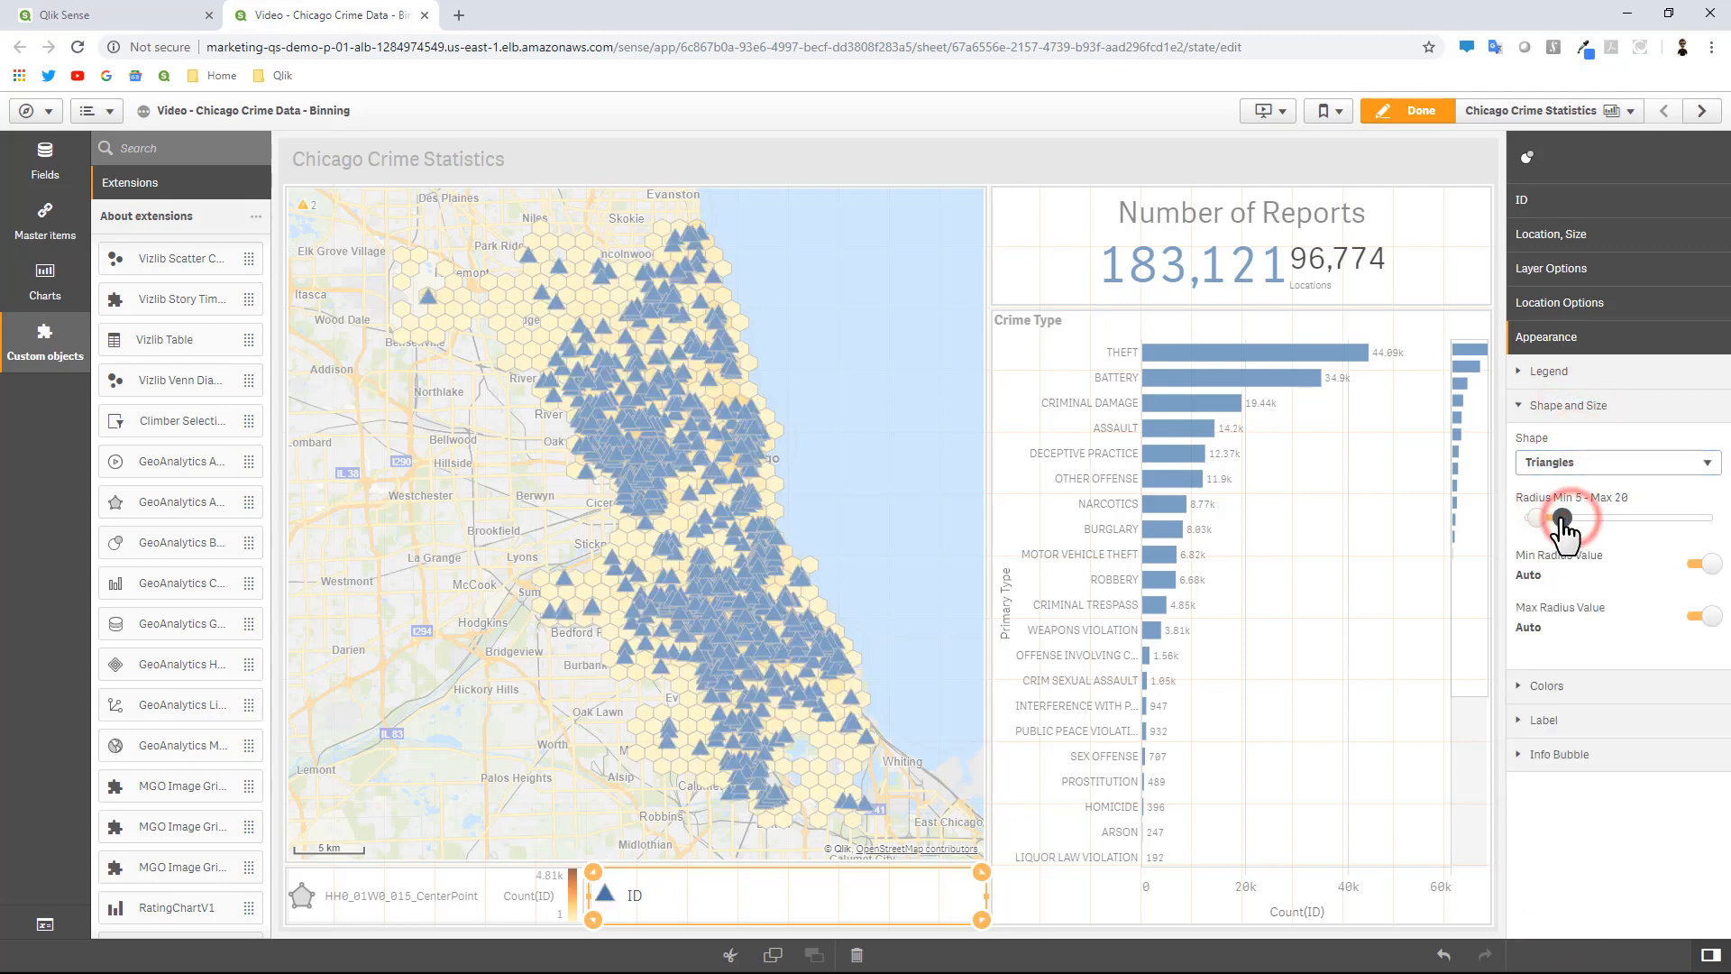
left_click_drag(1564, 521, 1553, 521)
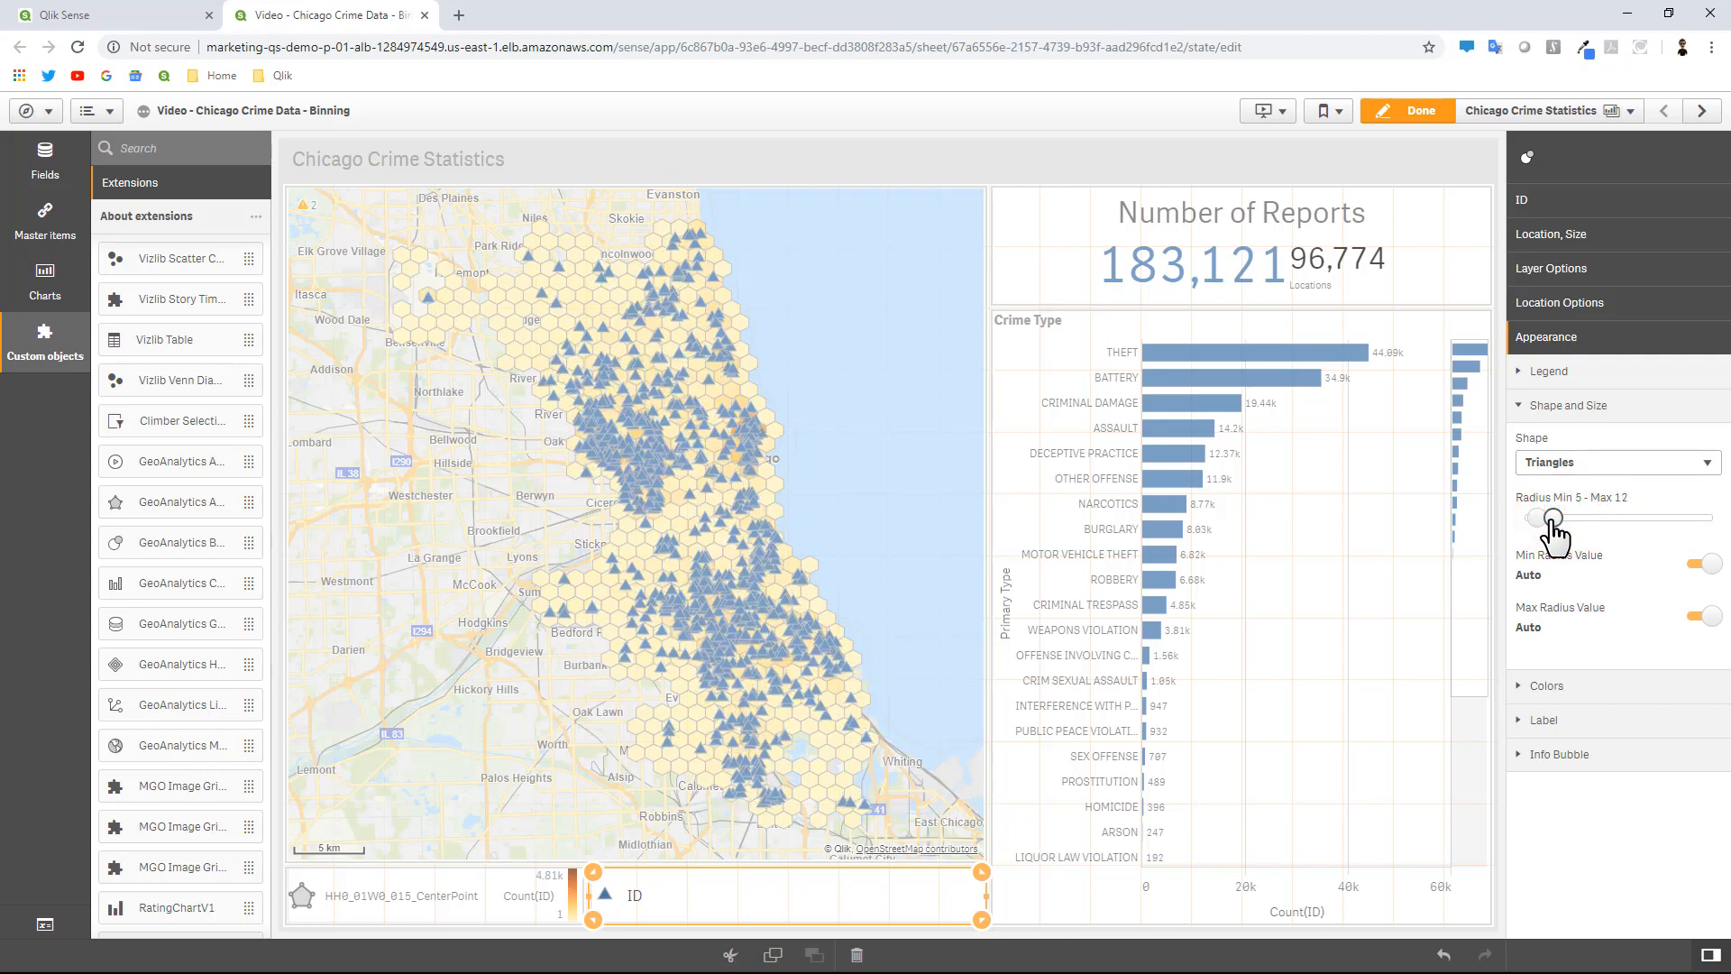
Switch the bubble layer's colors from automatic to custom coloring by dimension.
left_click(1567, 686)
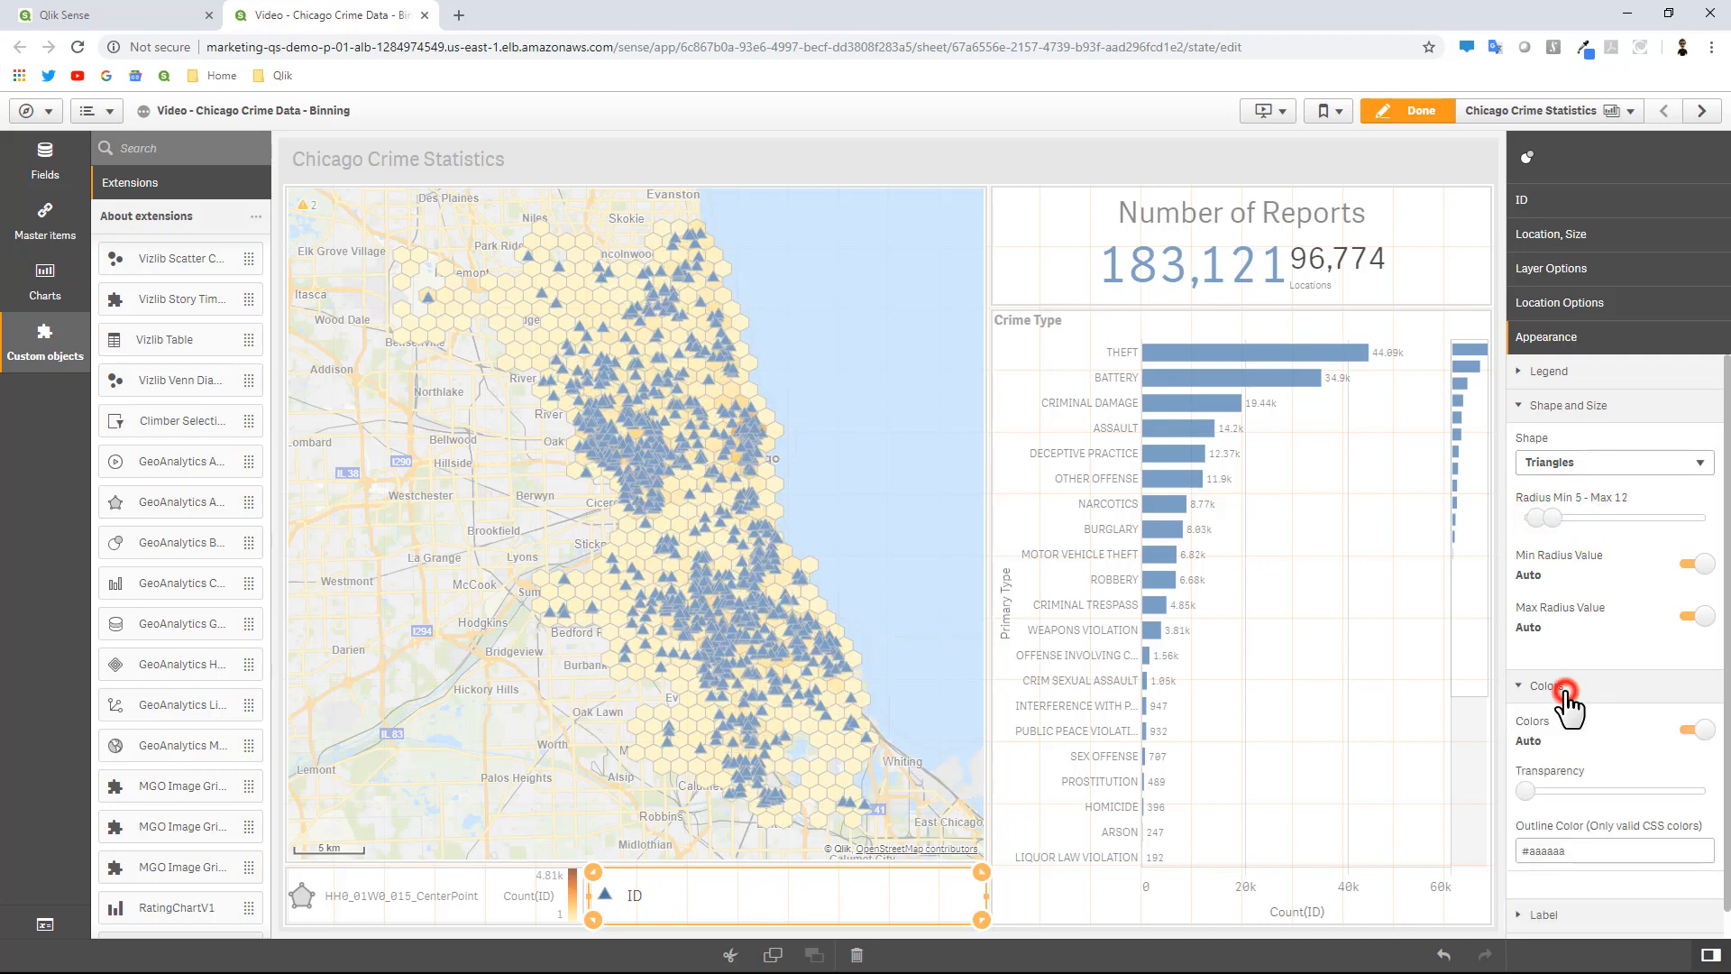
left_click(1699, 730)
scroll(1626, 717, "down", 1)
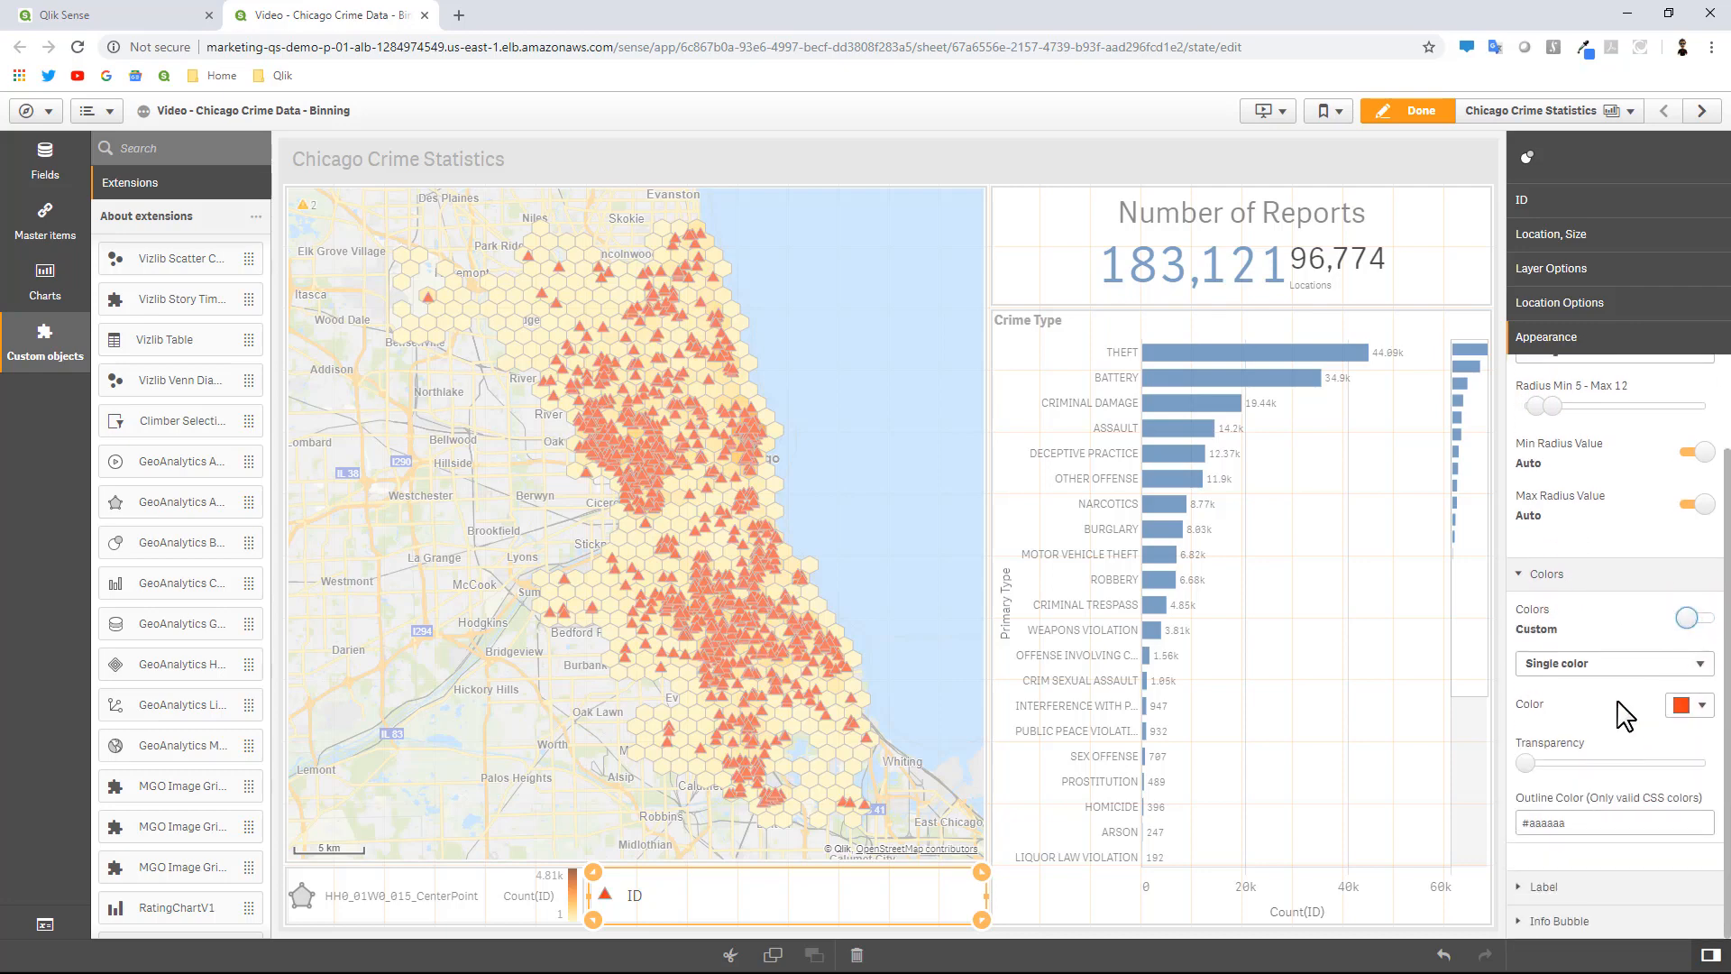
left_click(1595, 661)
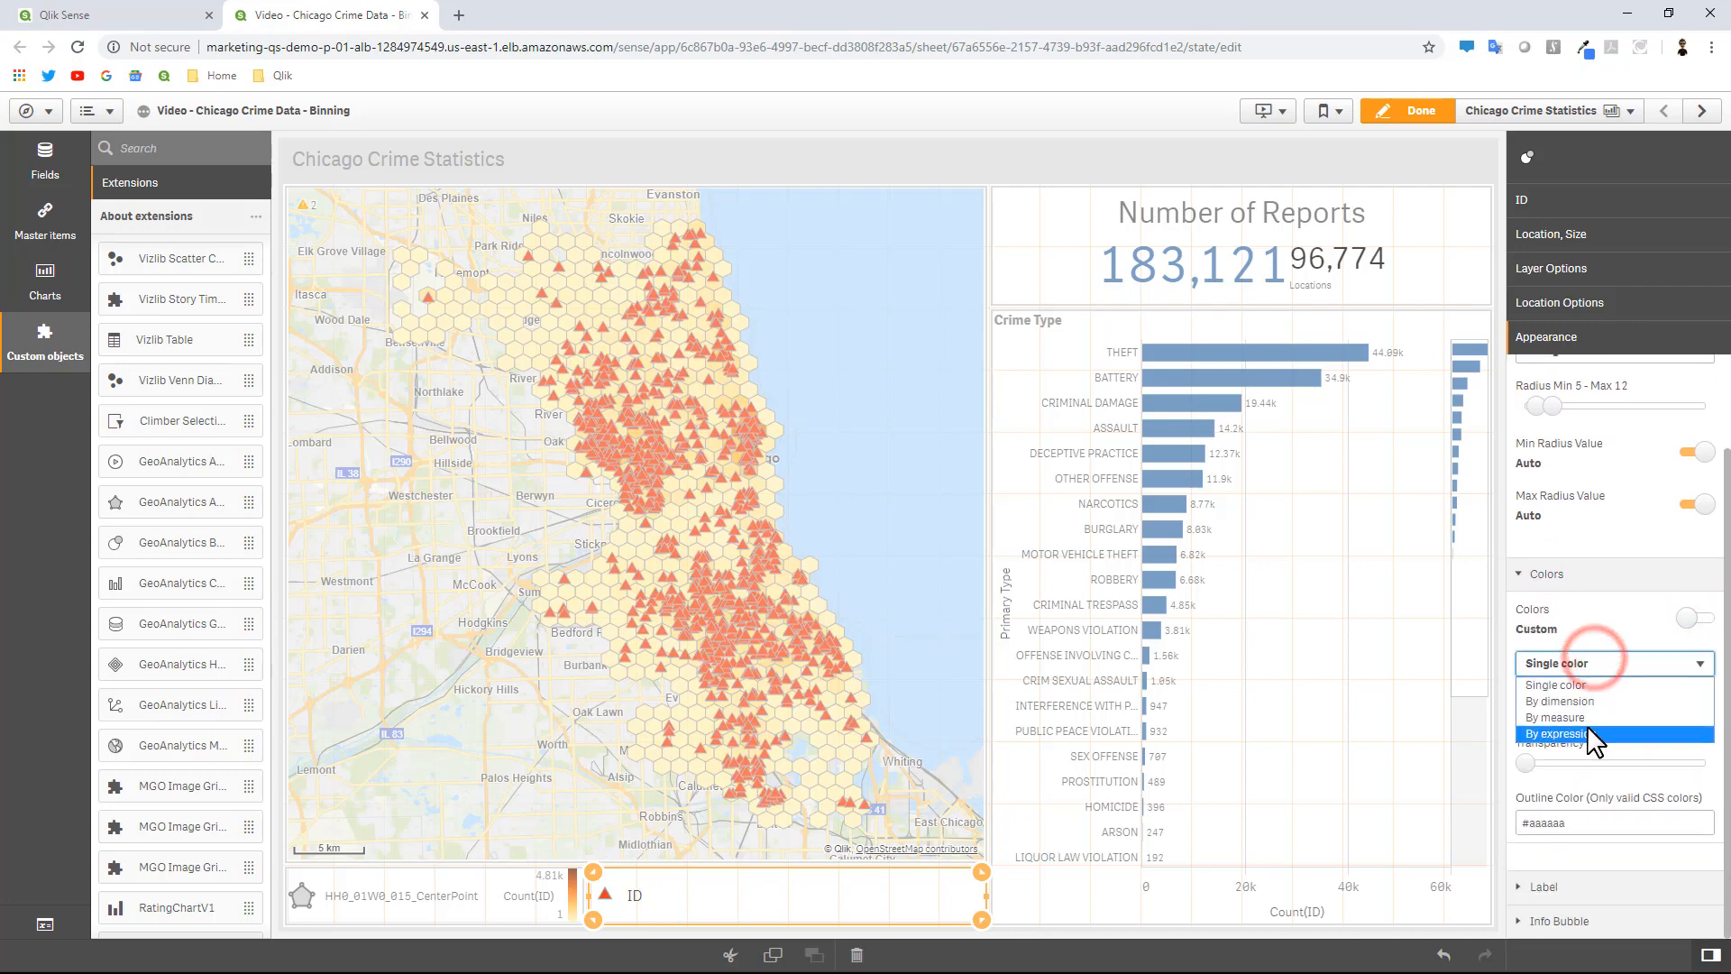
left_click(1585, 701)
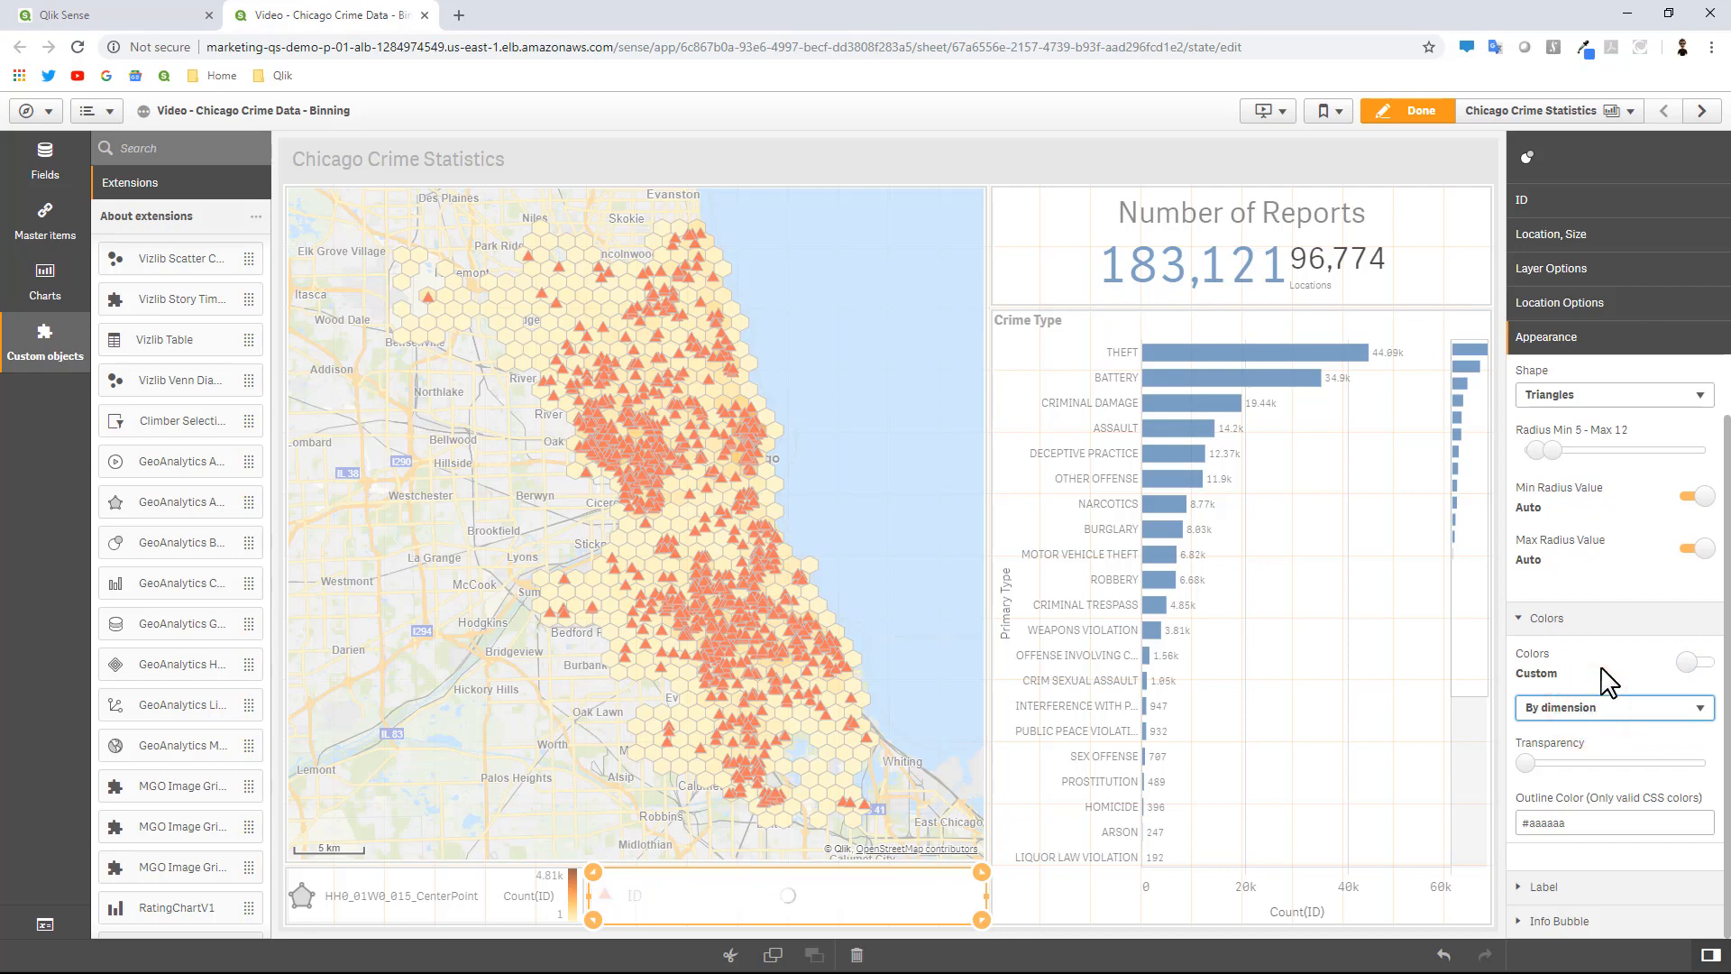
scroll(1608, 682, "down", 3)
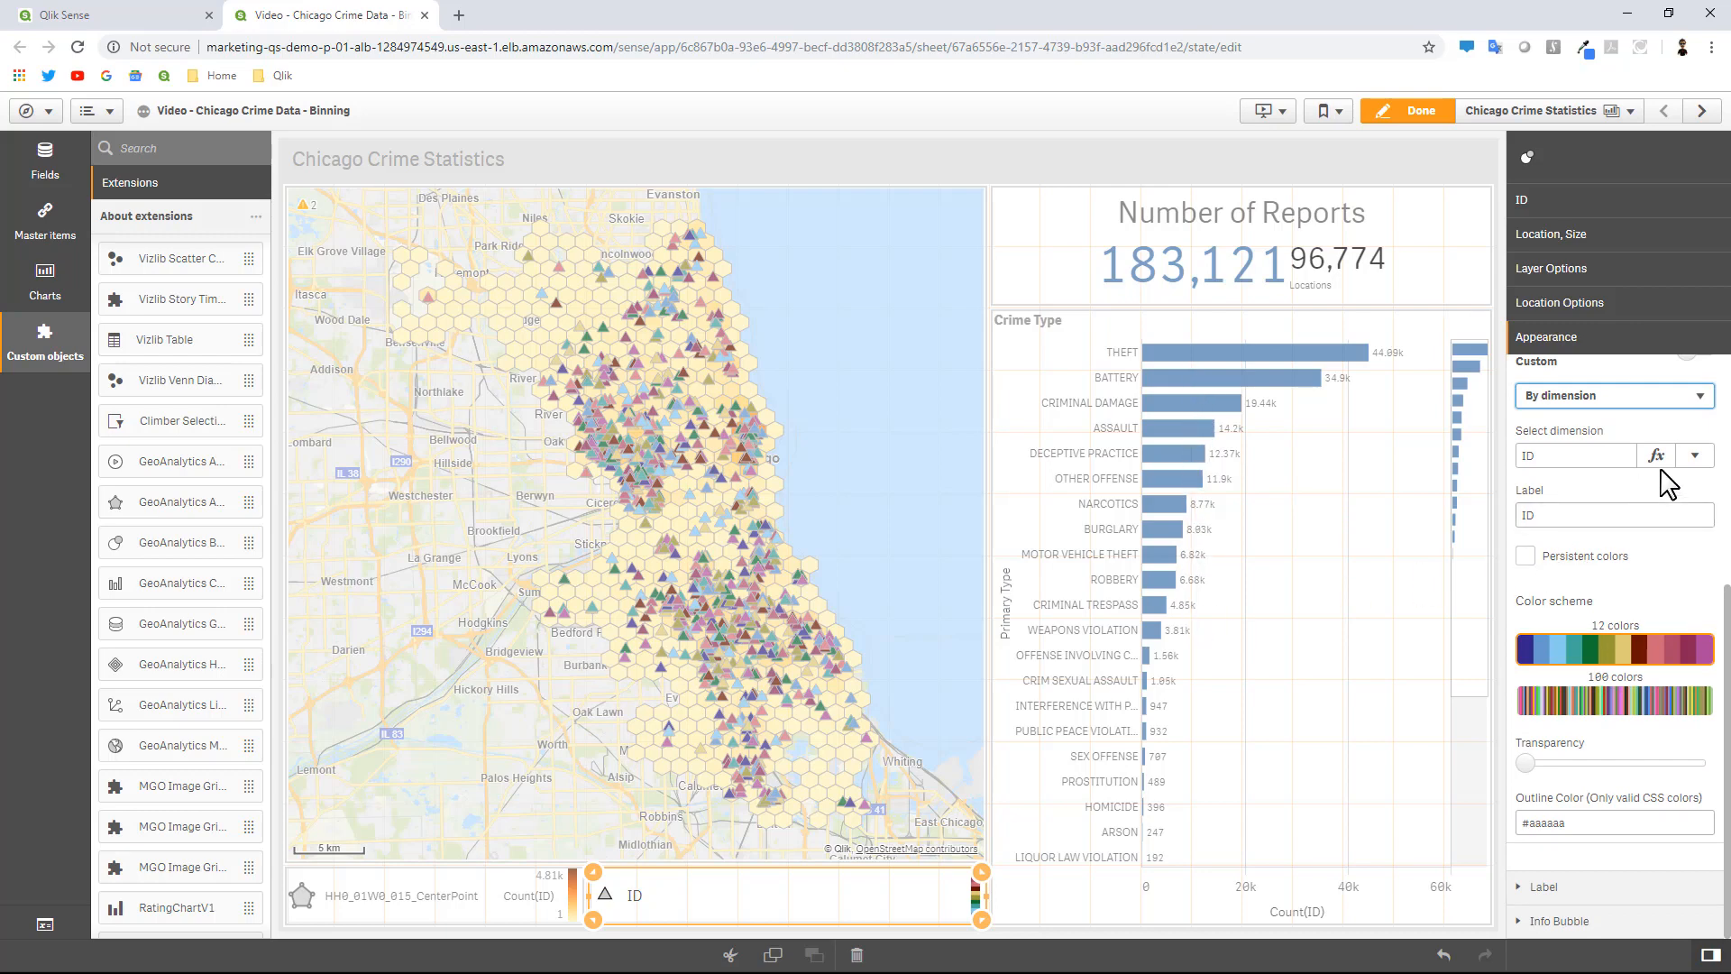
Use Primary Type as the bubble layer's color dimension, with the 100-color scheme and persistent colors.
left_click(1695, 455)
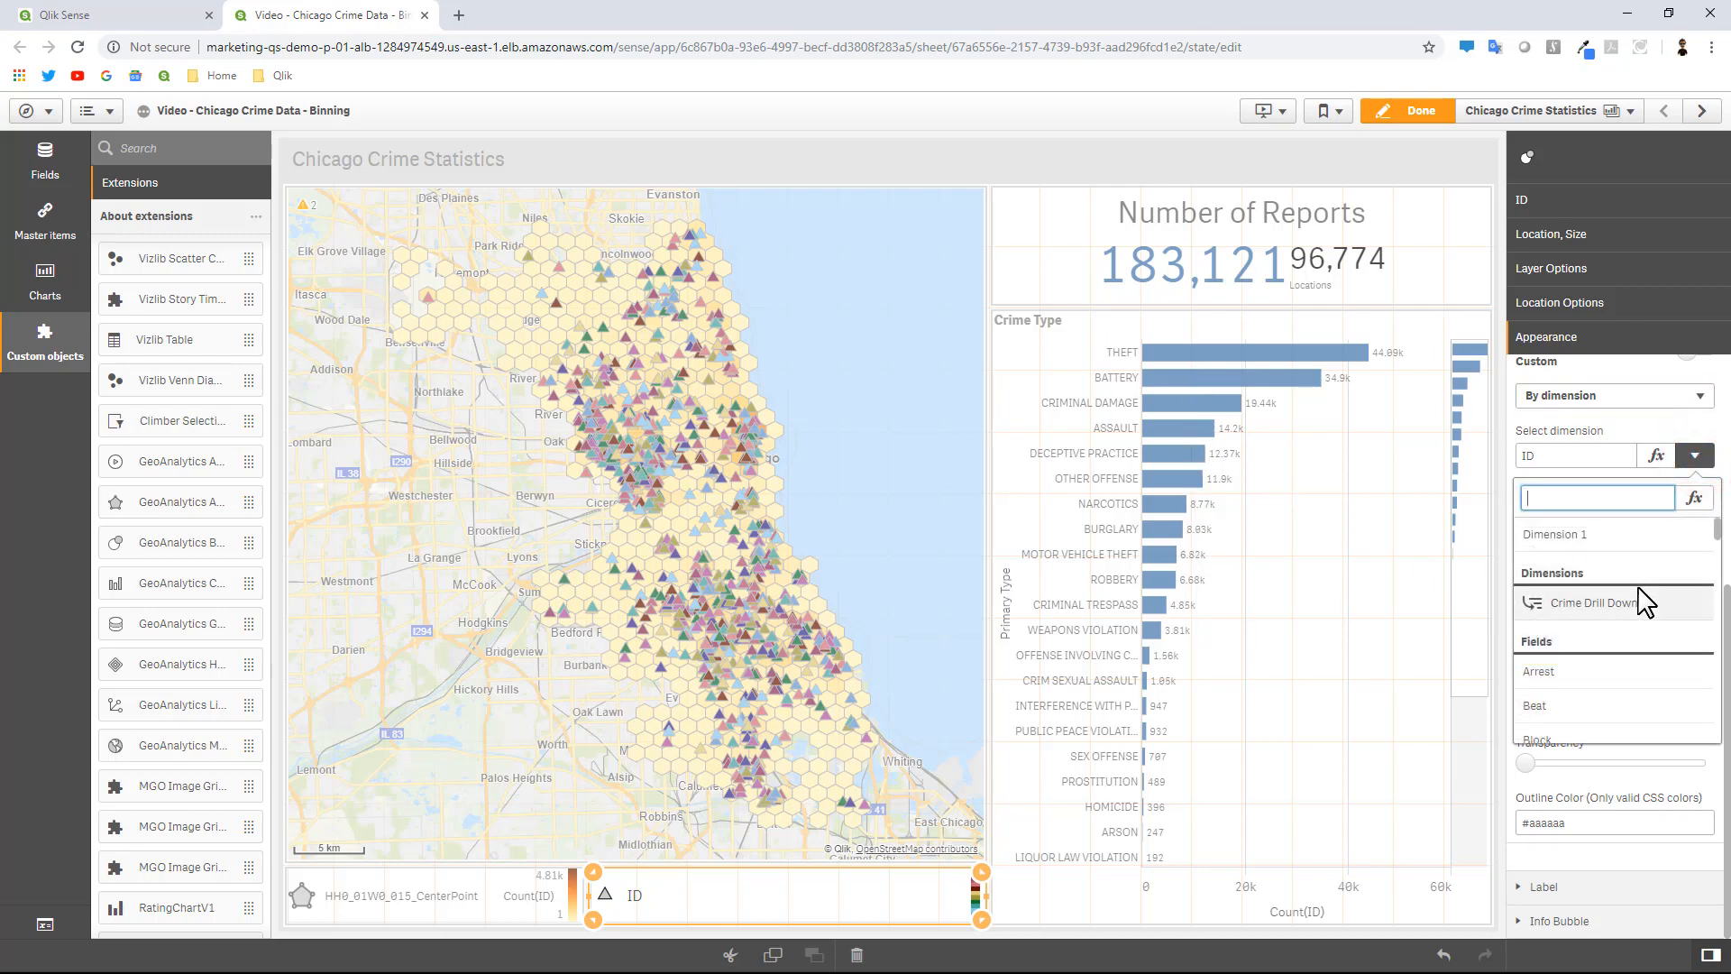
type("pri")
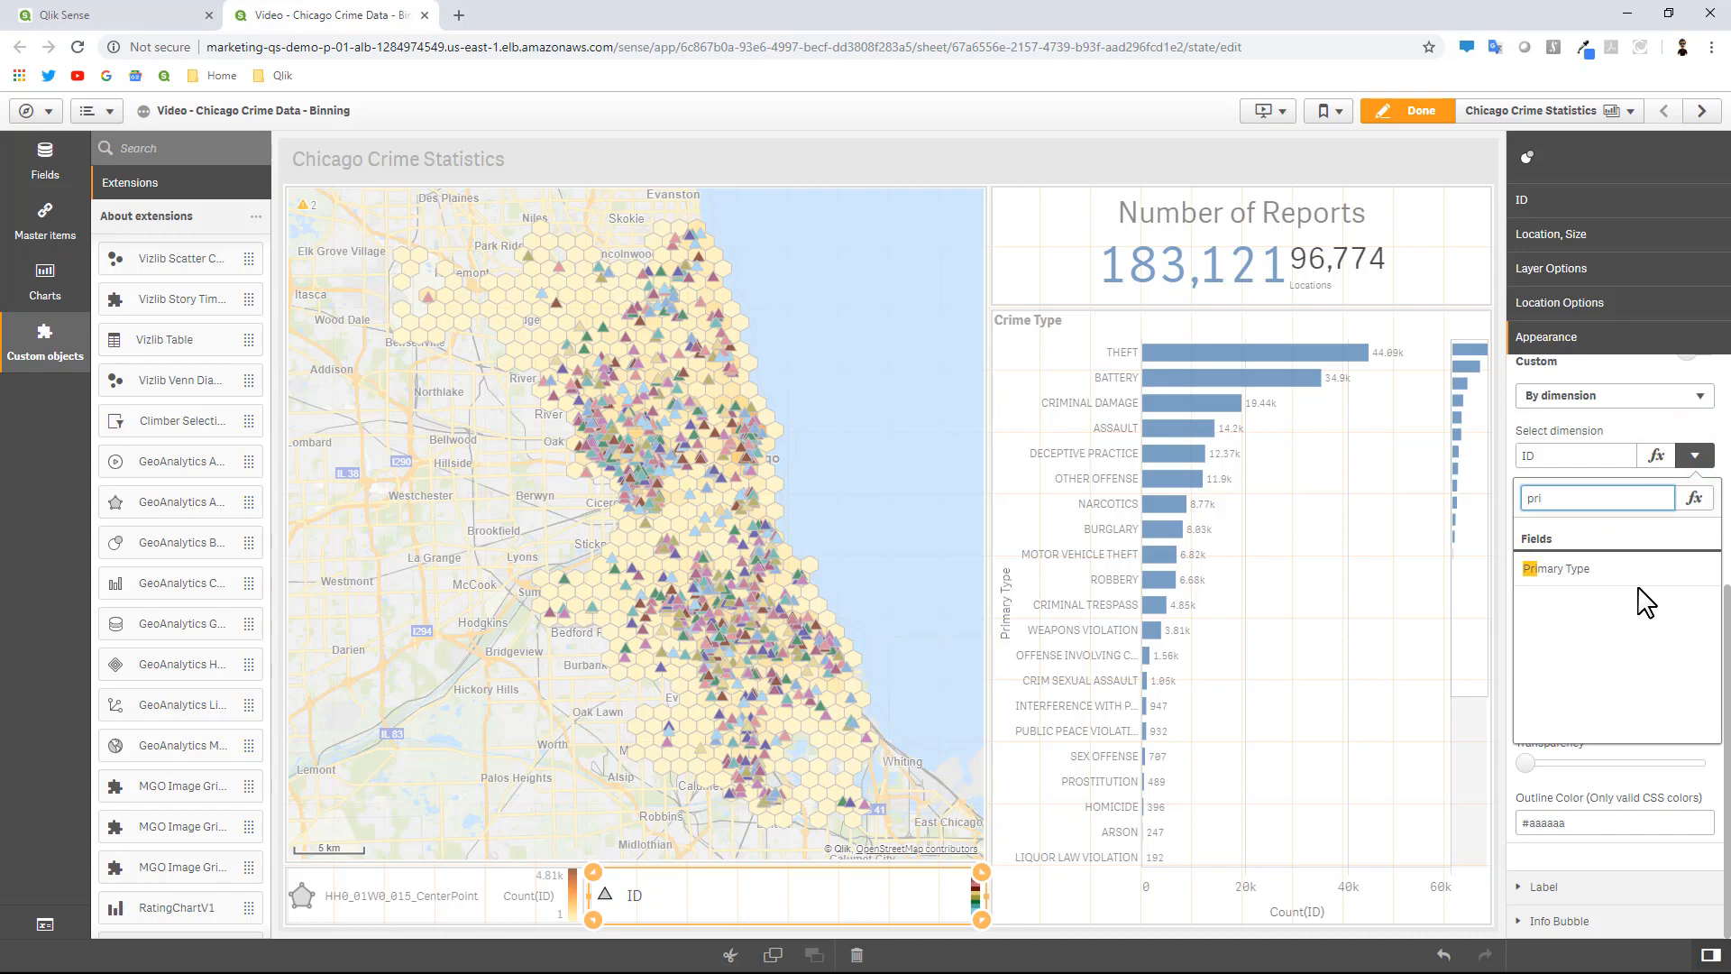
left_click(1633, 570)
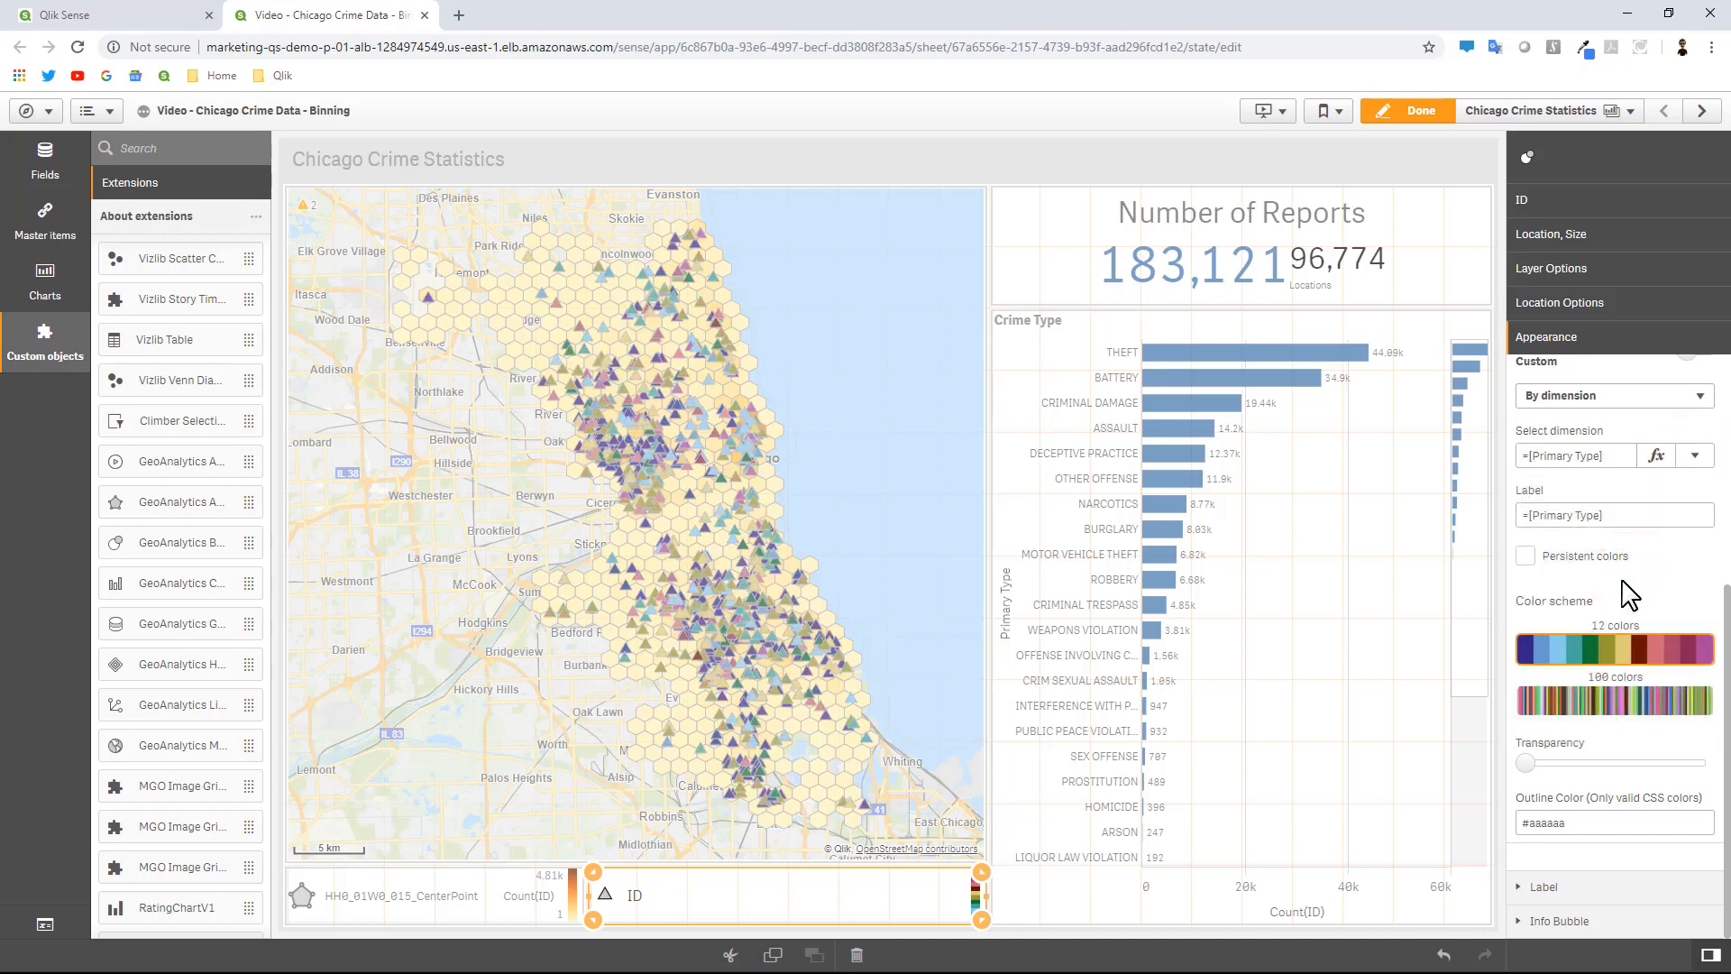
left_click(1628, 712)
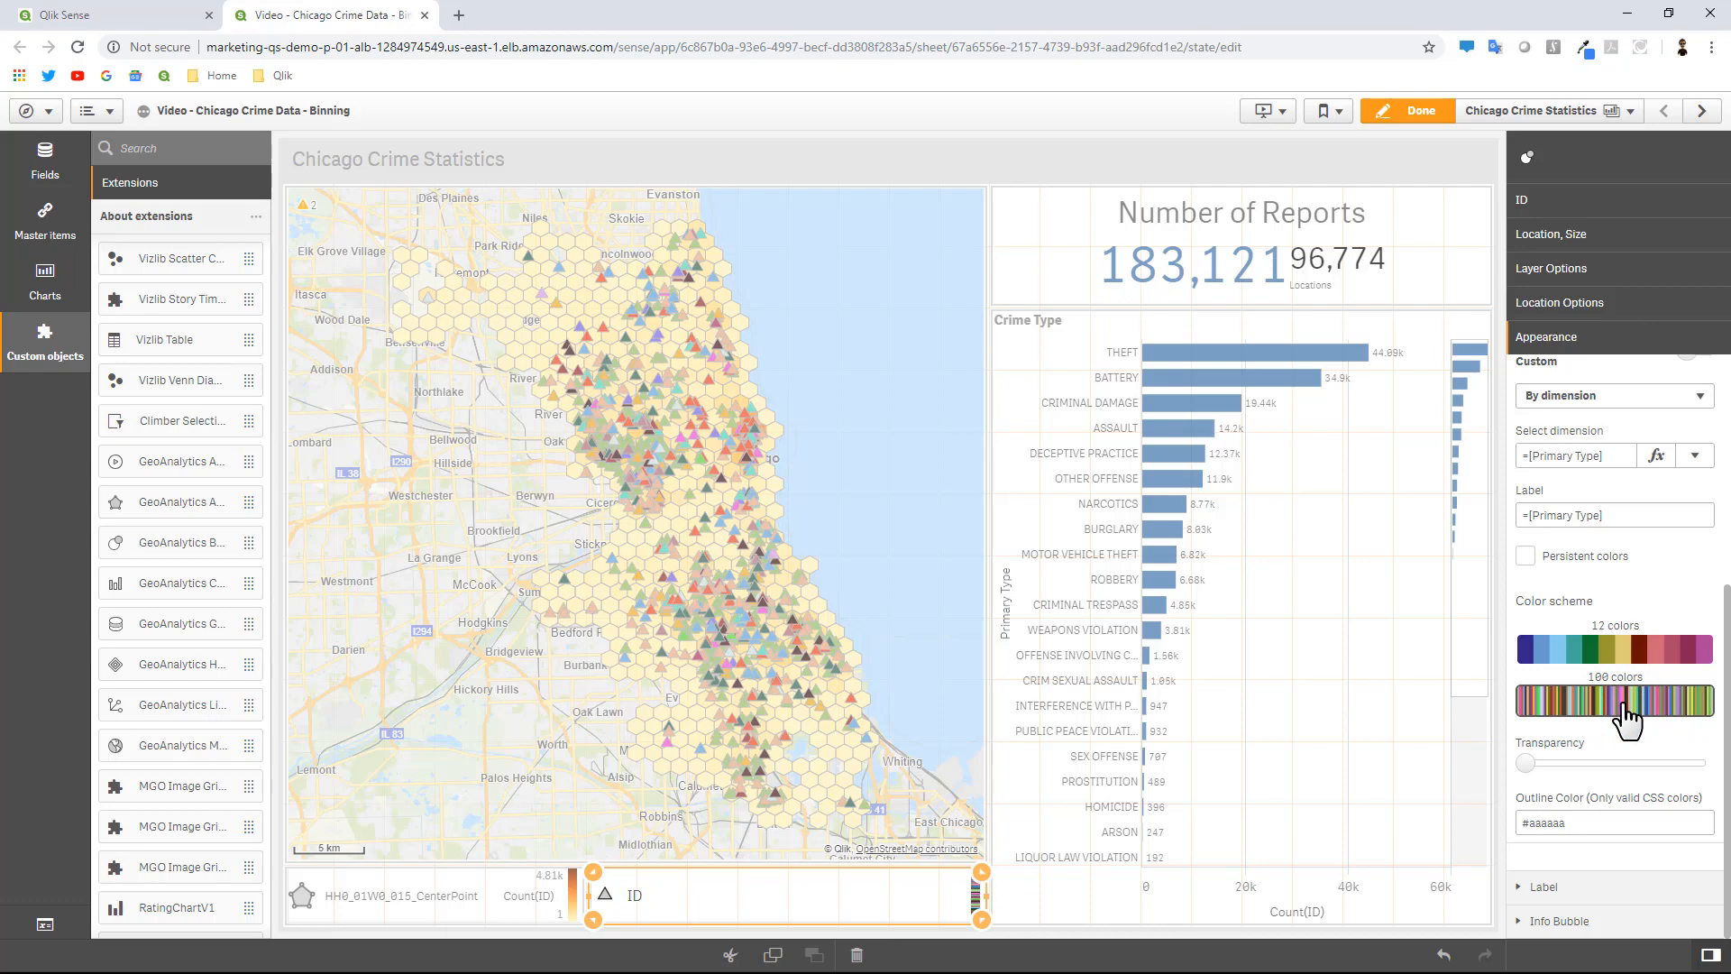
left_click(1528, 556)
Color the Crime Type bar chart by the Primary Type dimension, using the 100-color scheme and persistent colors.
left_click(1331, 578)
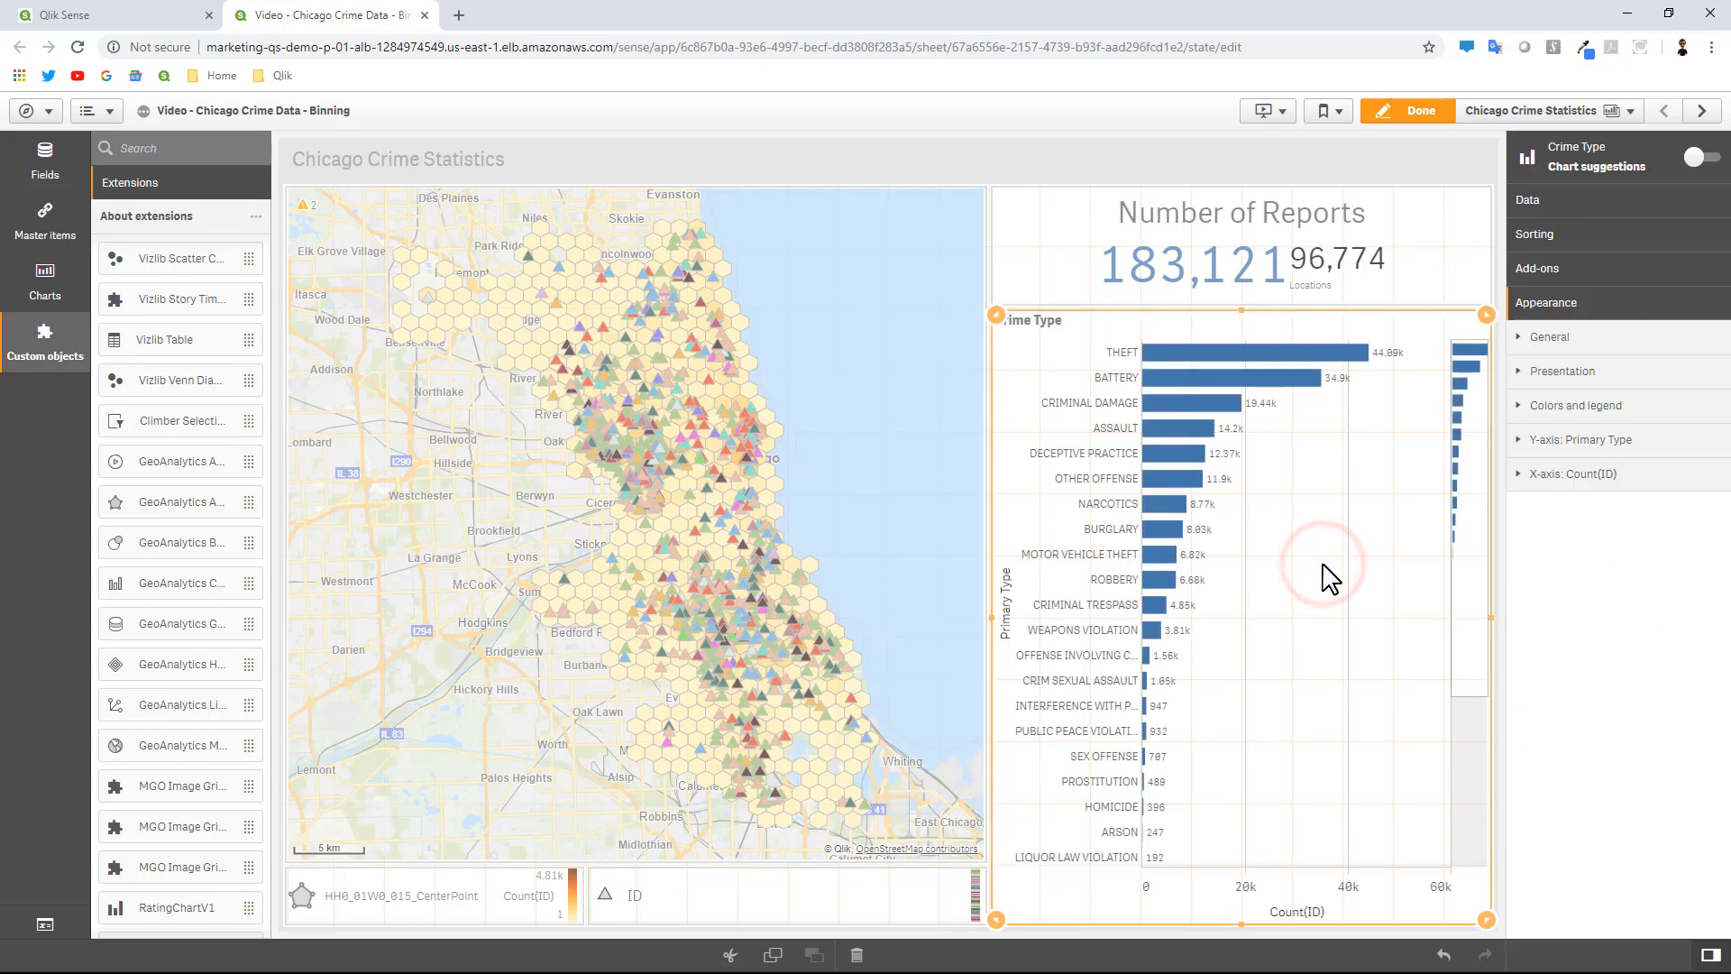
left_click(1574, 407)
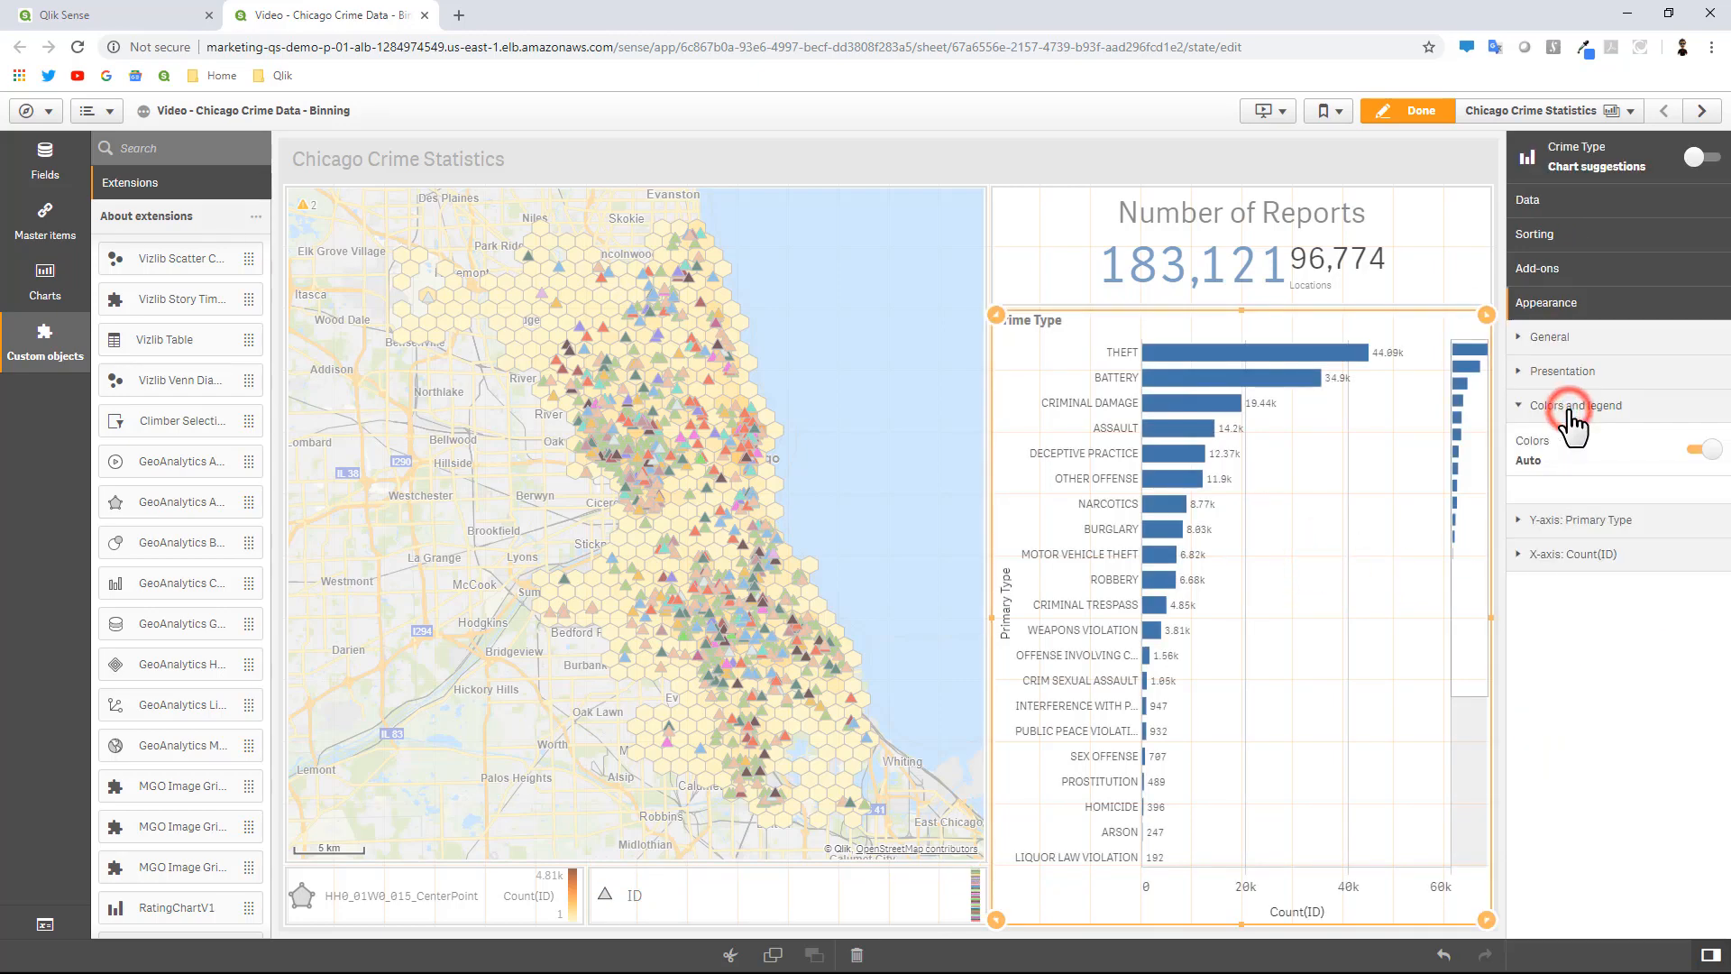
left_click(1701, 451)
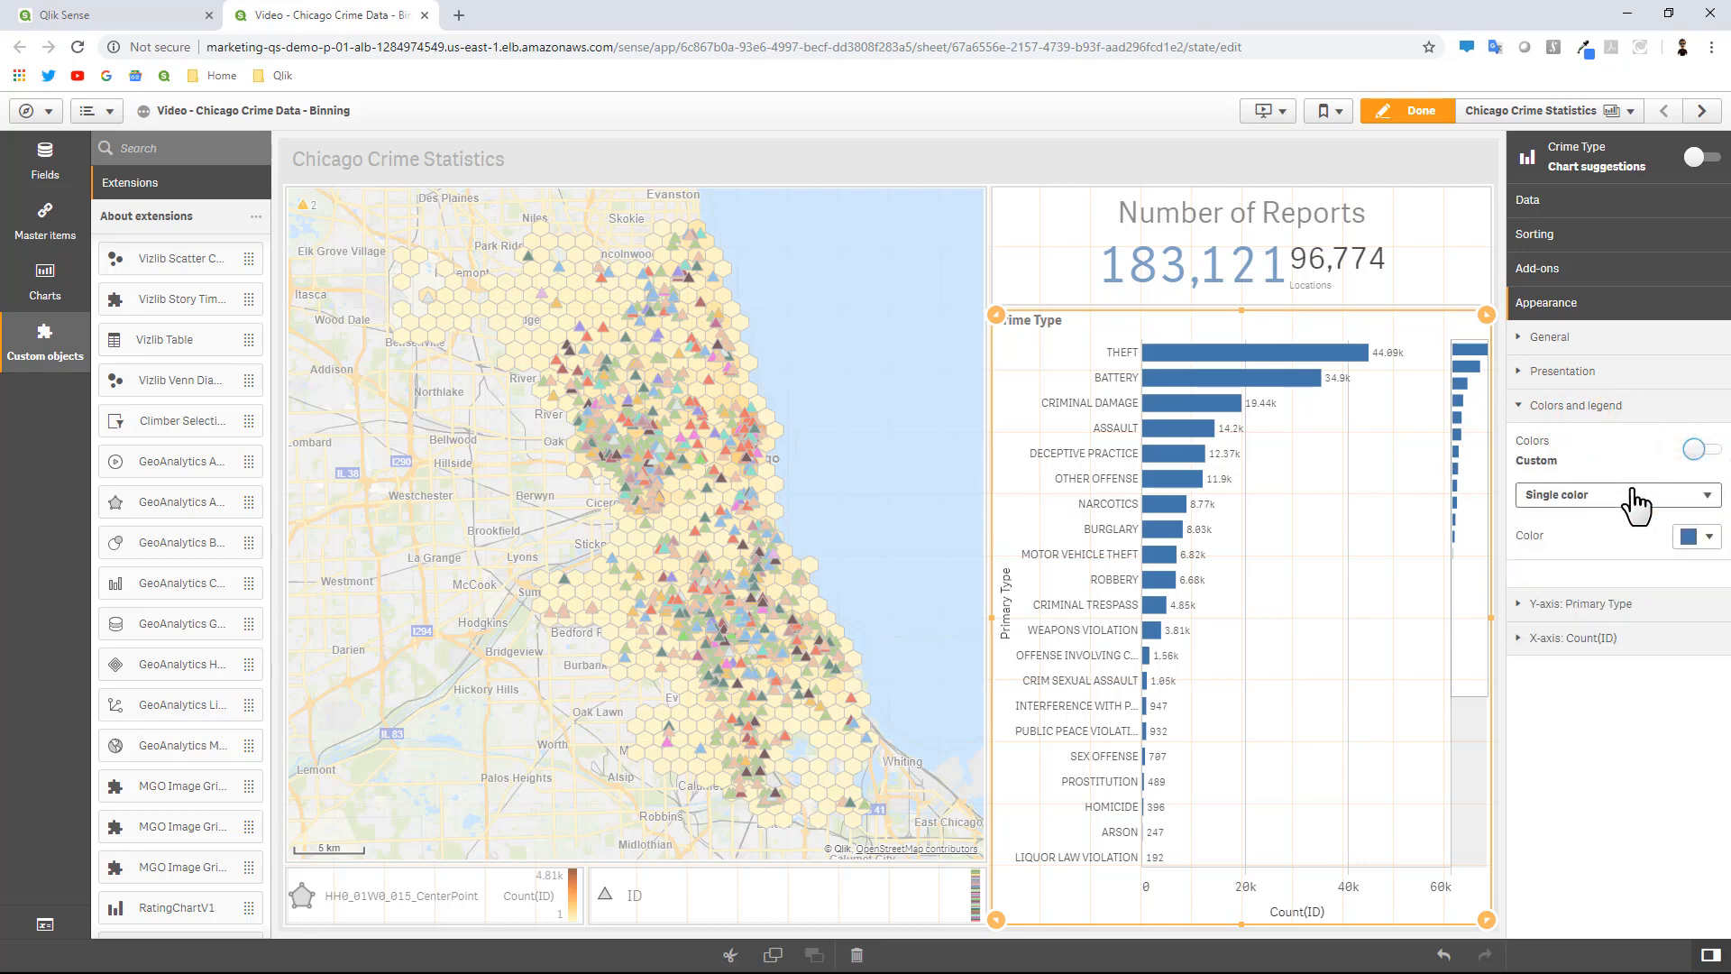
left_click(1634, 496)
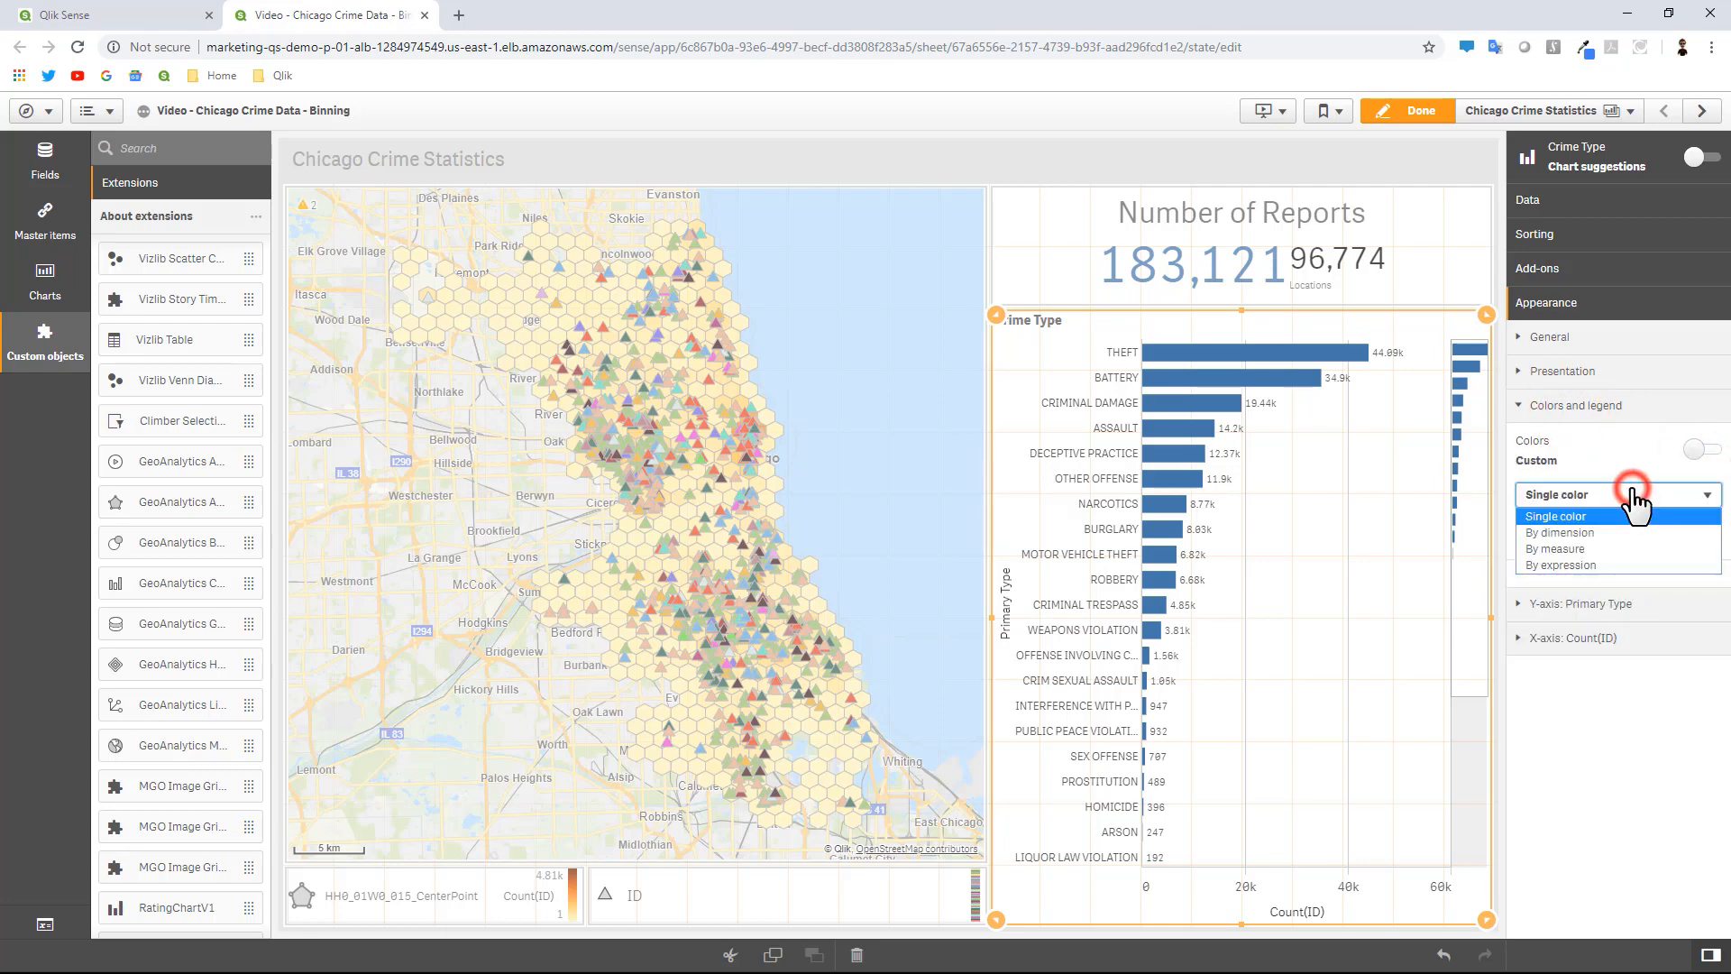
left_click(1579, 537)
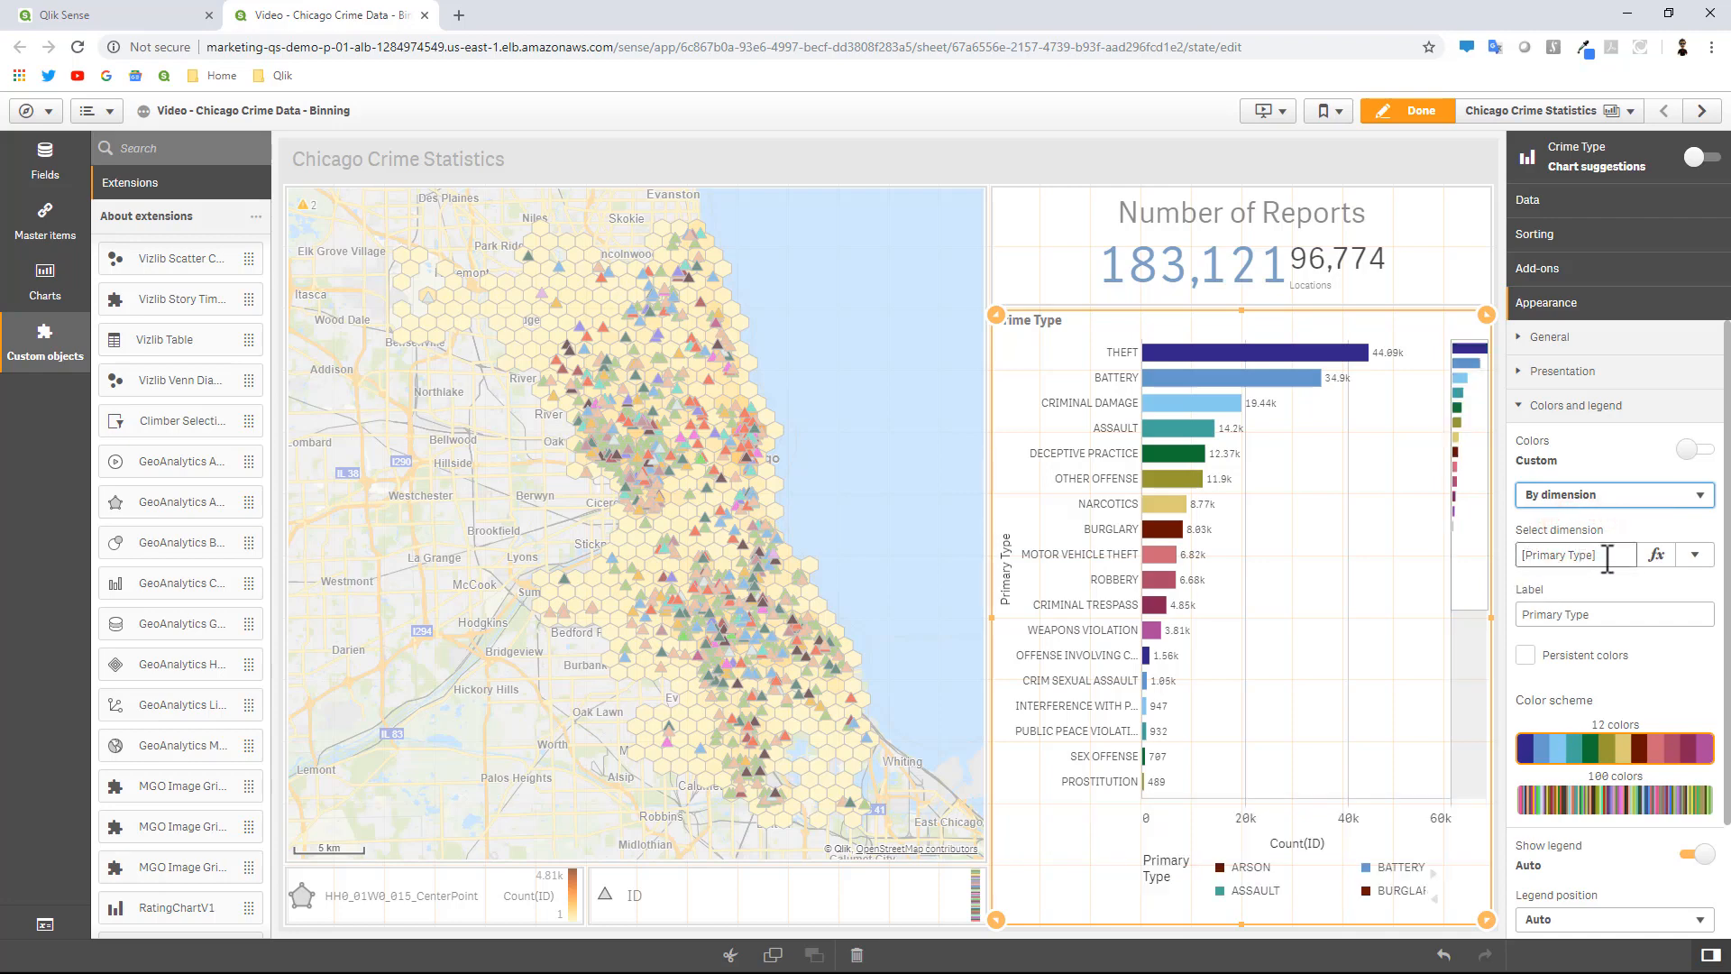
left_click(1561, 797)
left_click(1526, 656)
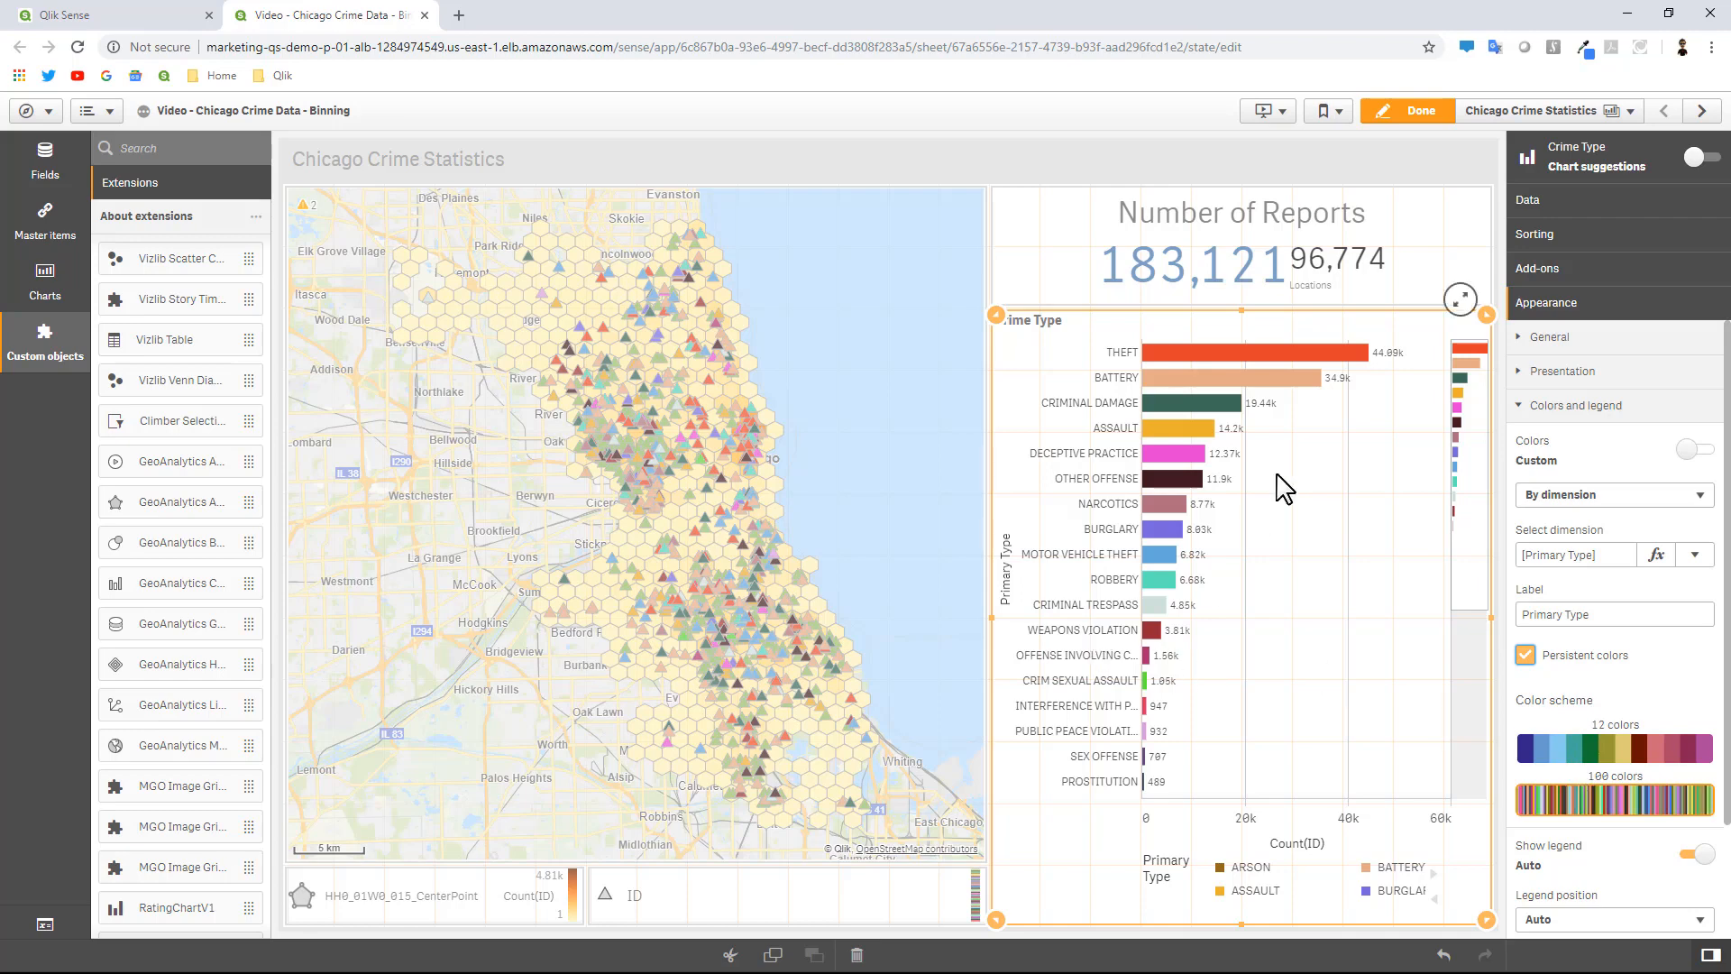
Preview the sheet outside edit mode with THEFT and CRIMINAL DAMAGE selected in the Crime Type chart, and cancel the selection.
left_click(1410, 117)
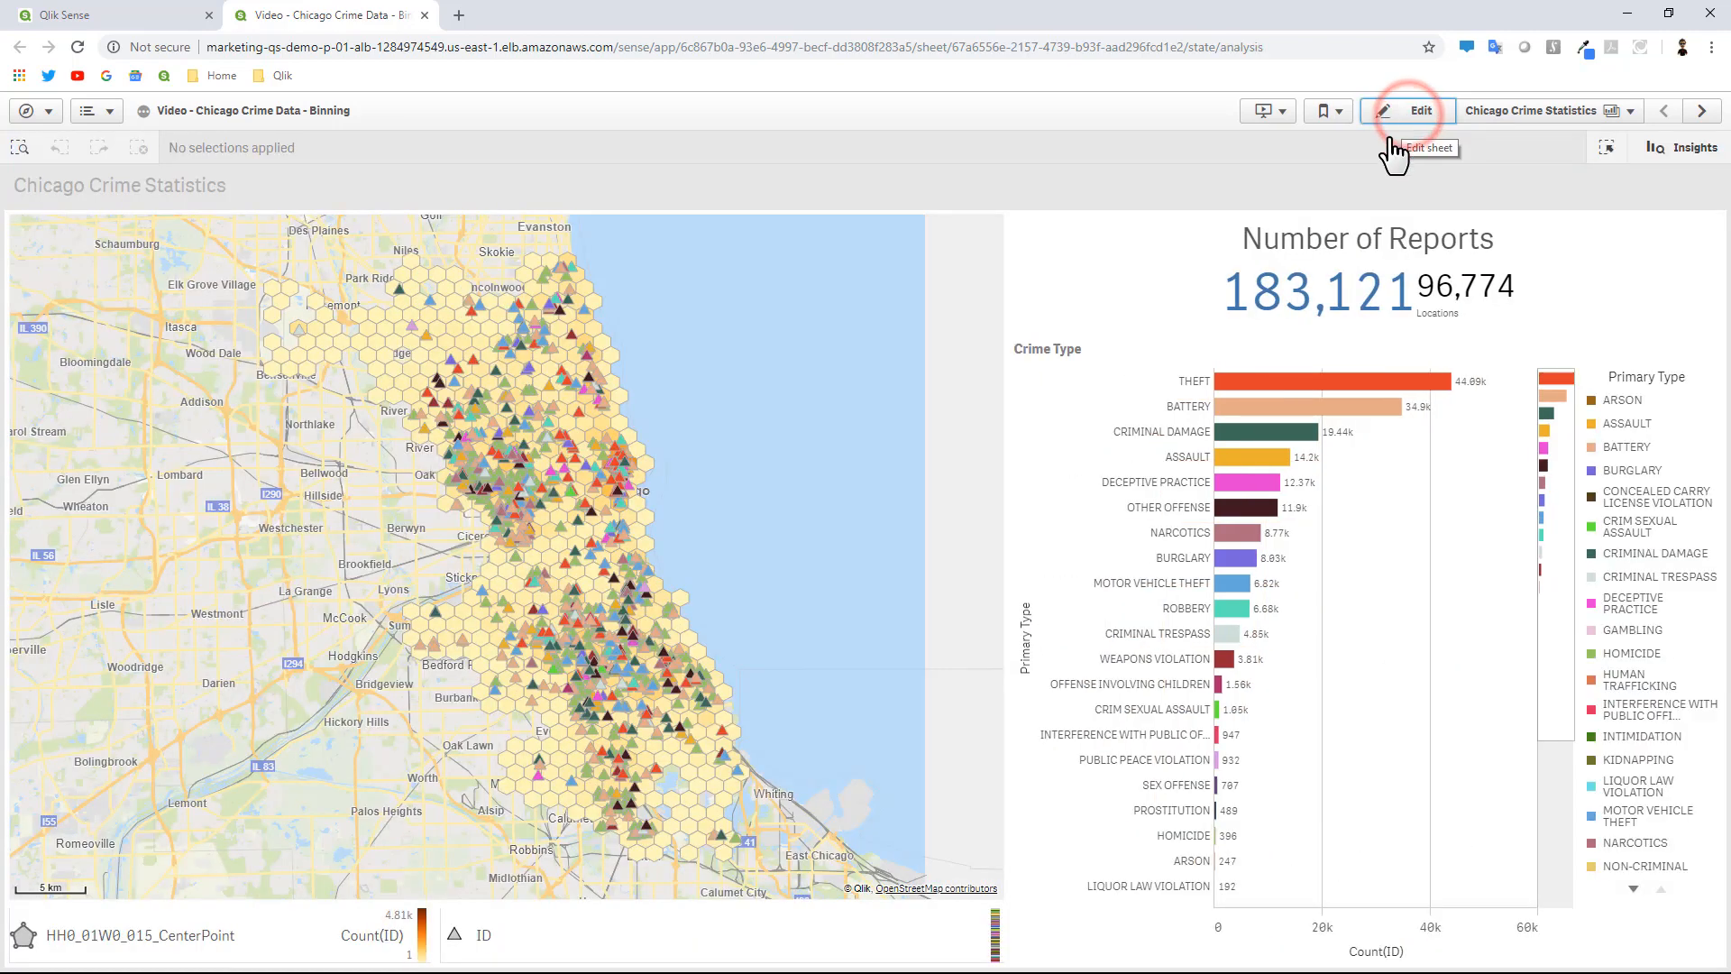
left_click(1258, 381)
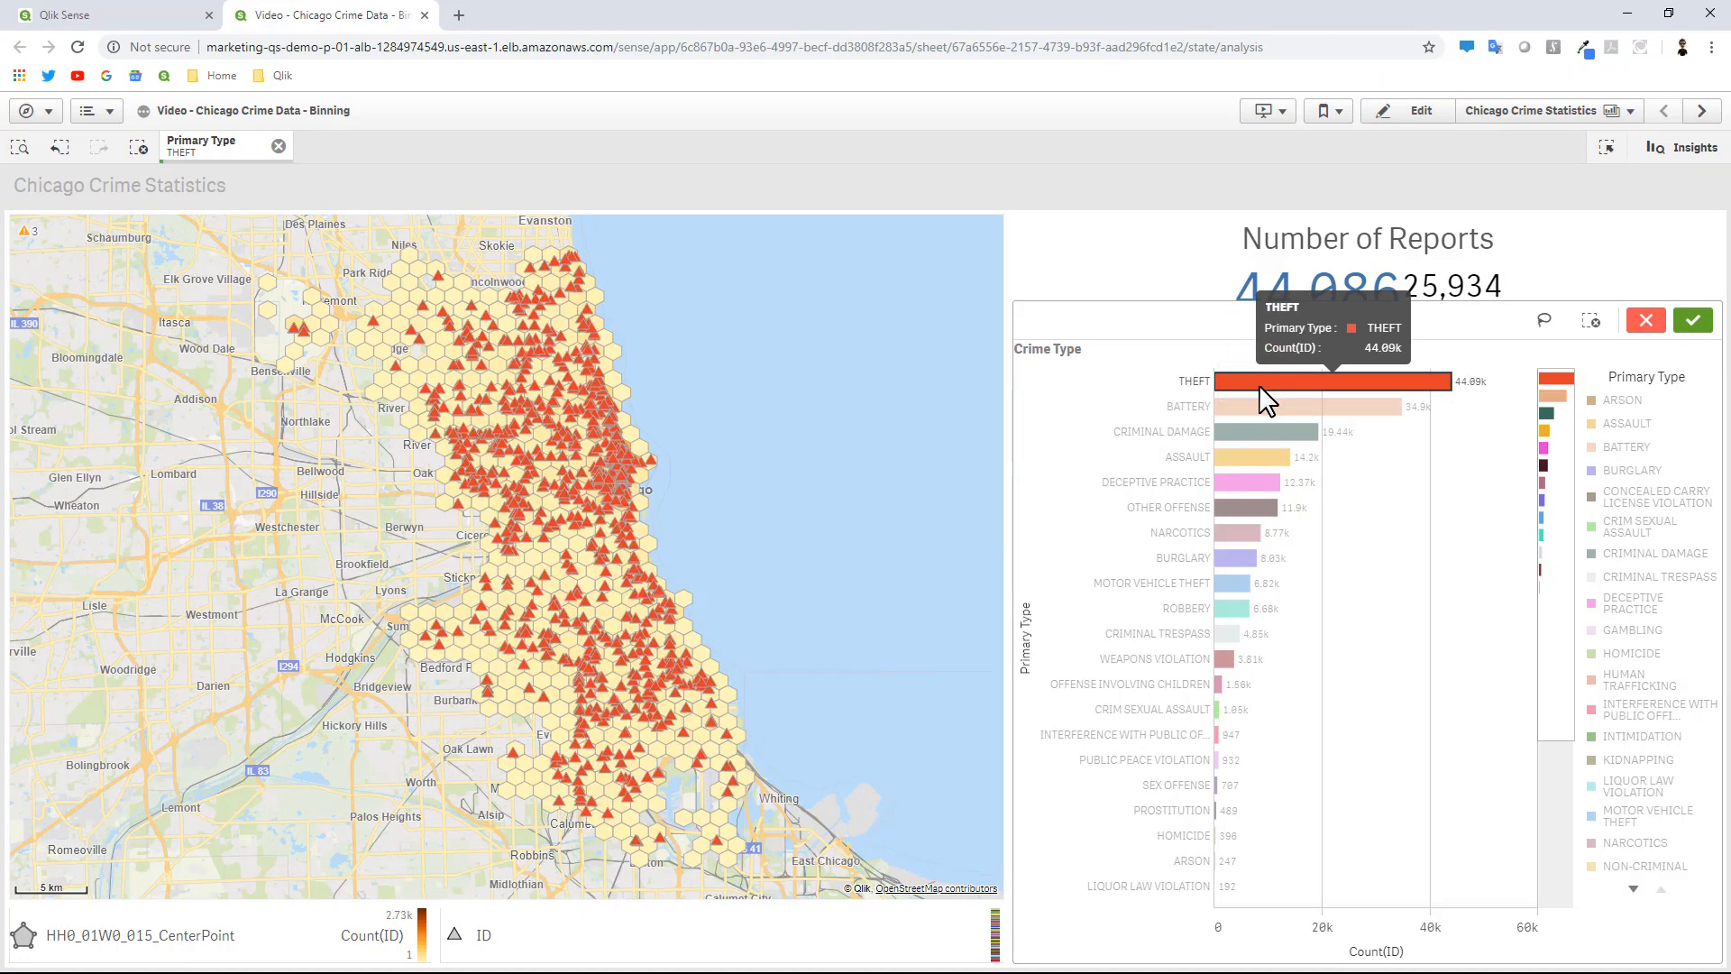
left_click(1258, 414)
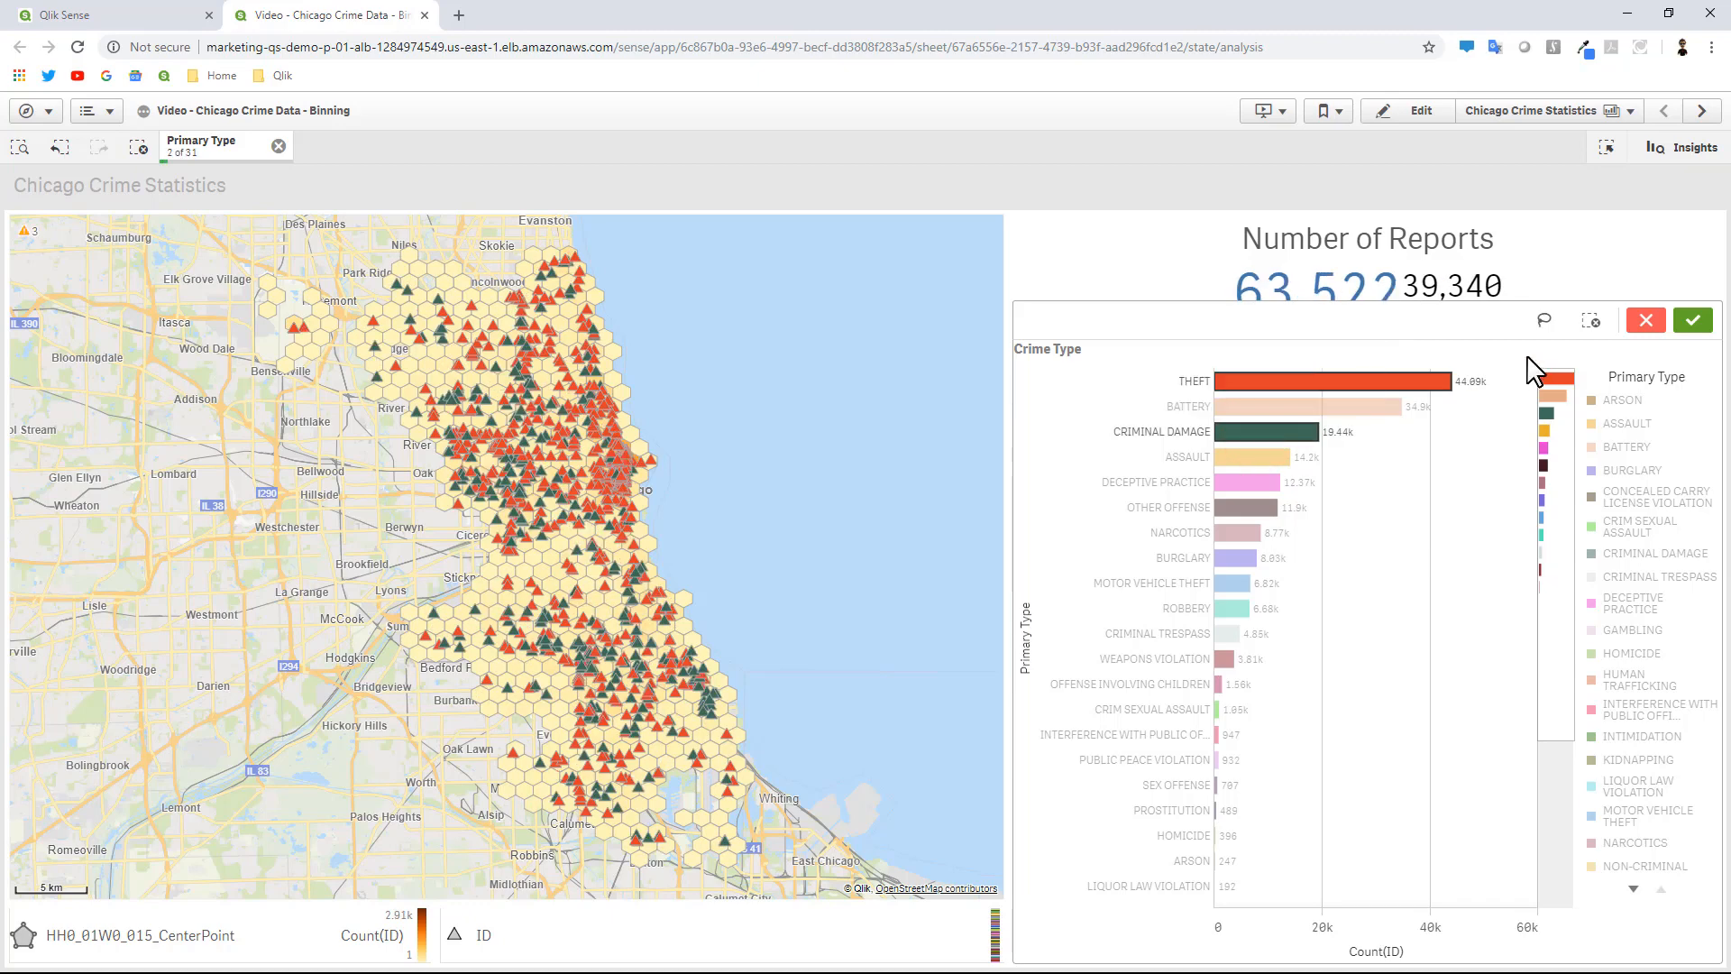
left_click(1647, 321)
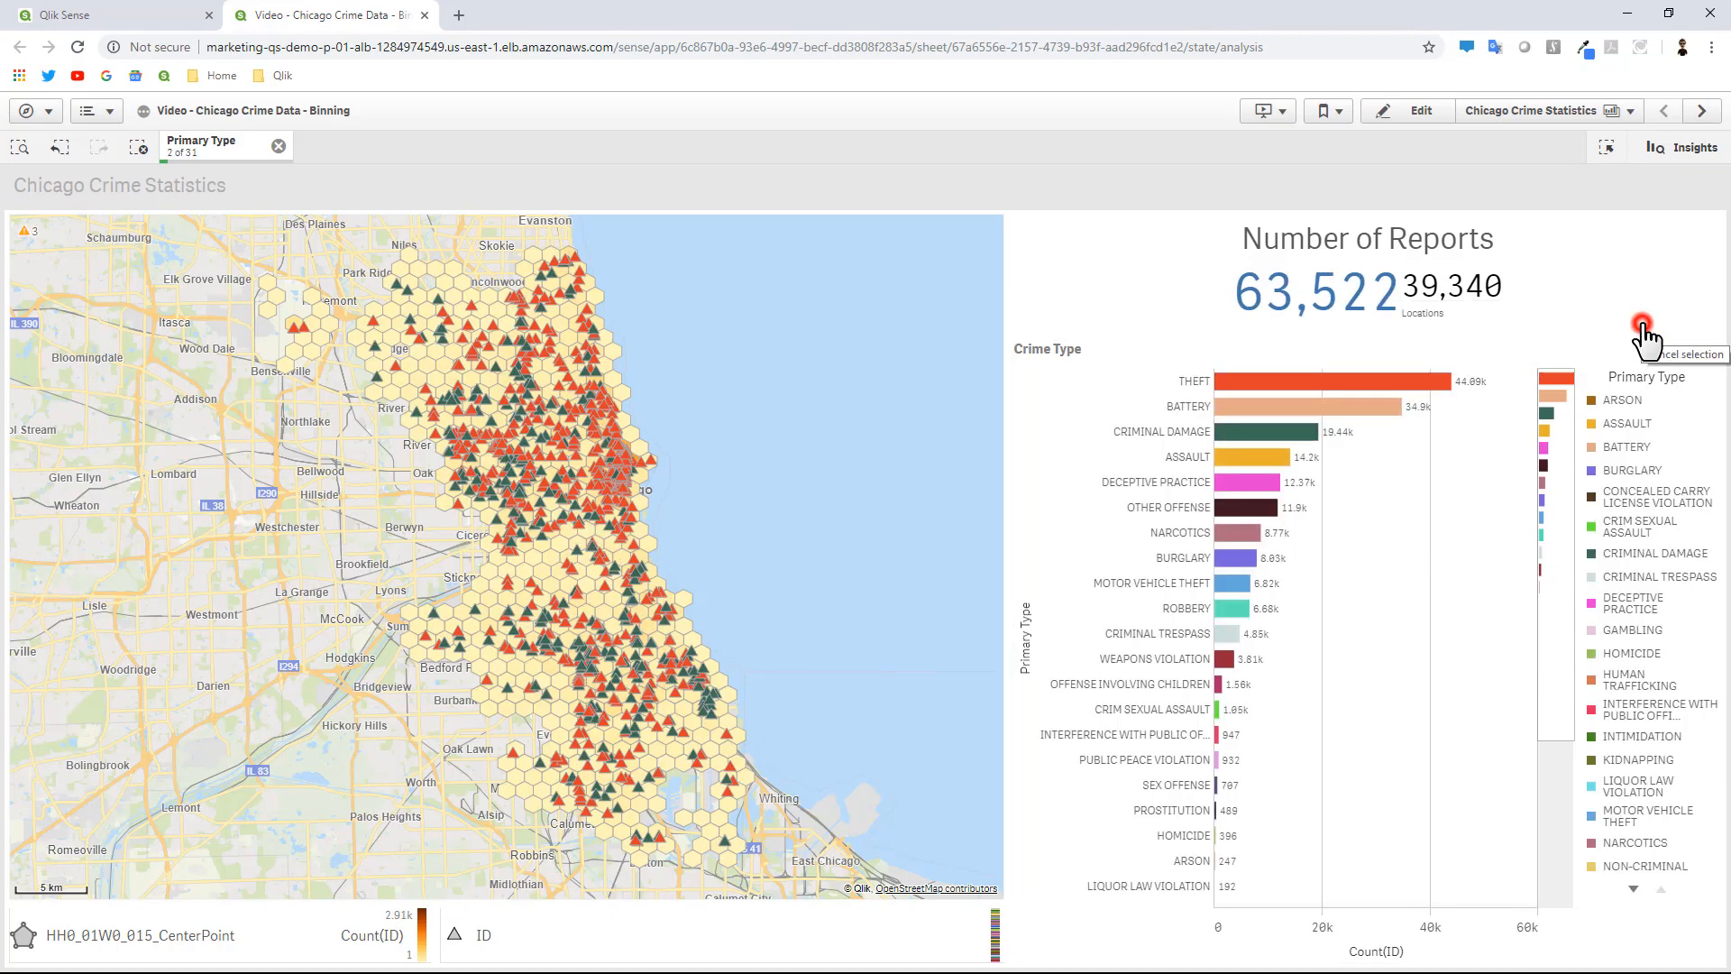
Return to editing the sheet and set the hexagon area layer's maximum number of objects to 10000.
left_click(1414, 110)
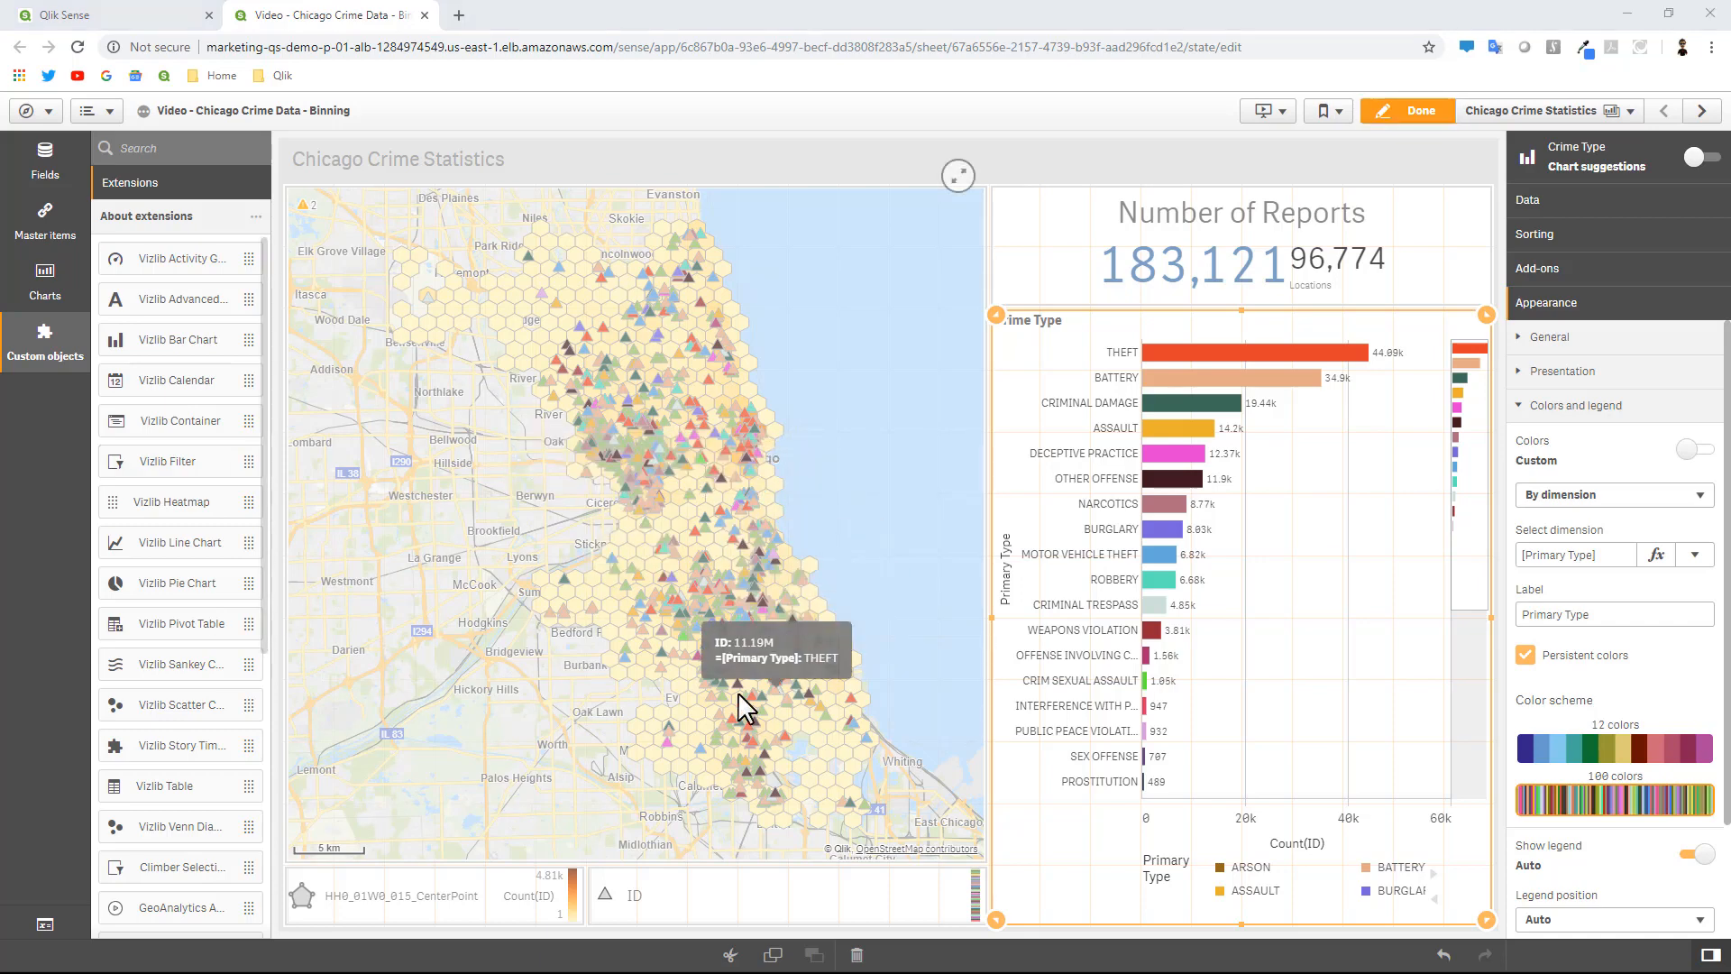
left_click(539, 905)
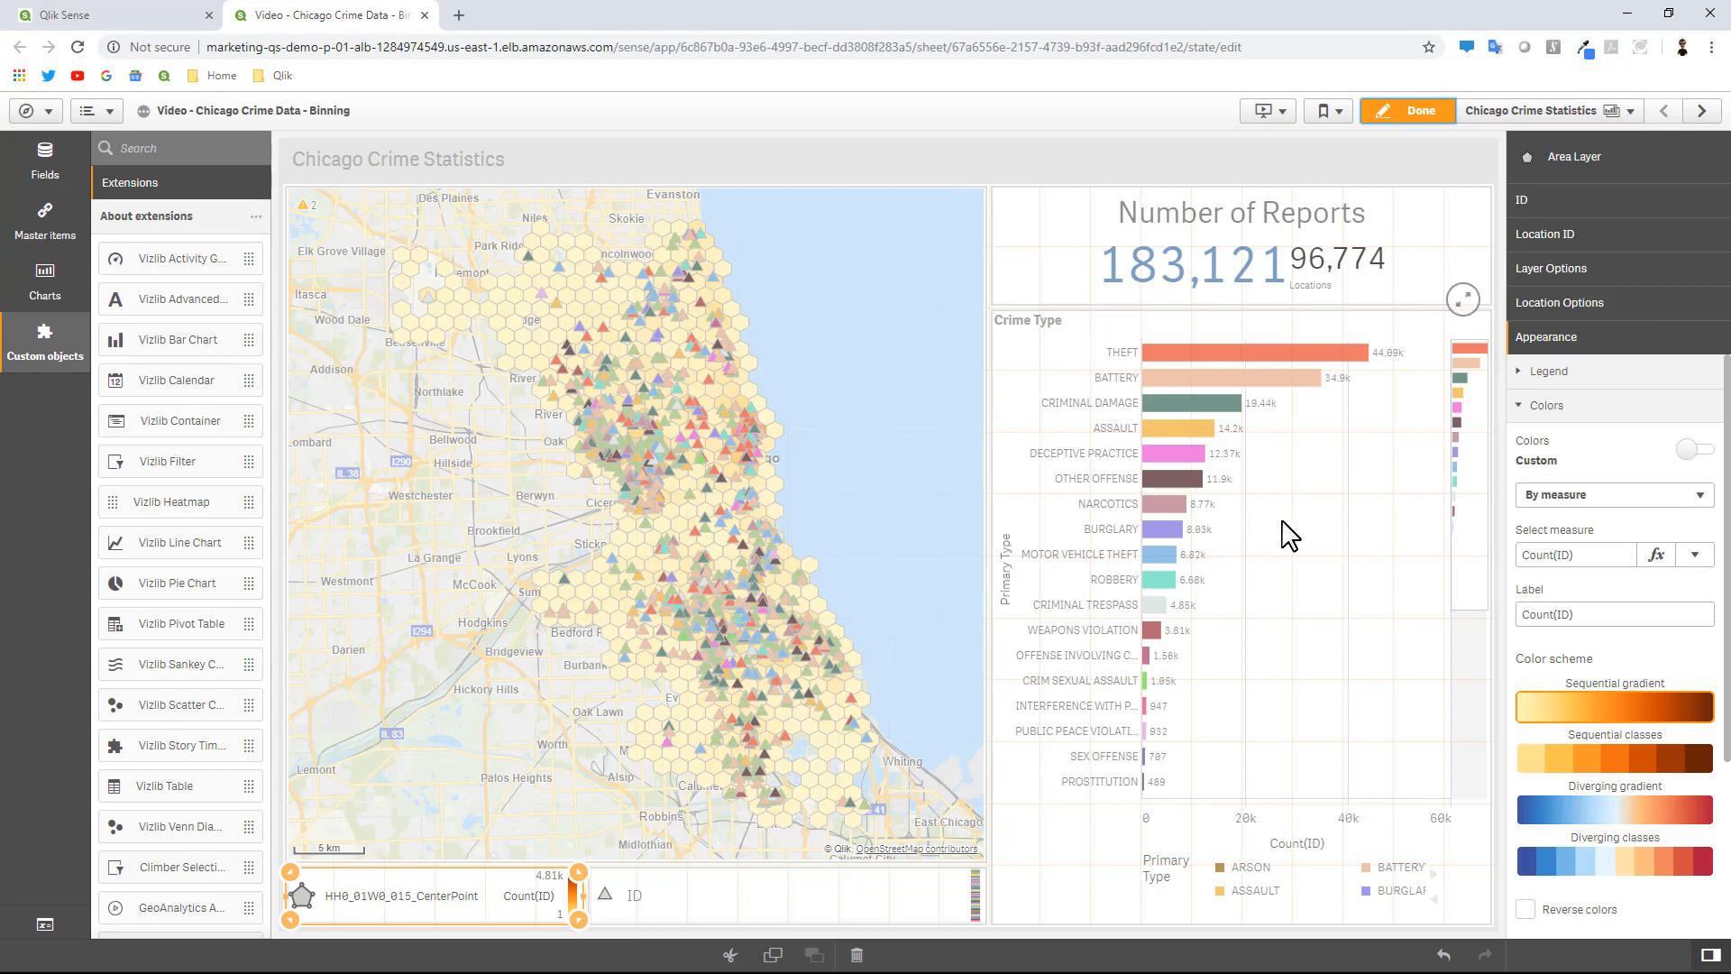
left_click(1542, 271)
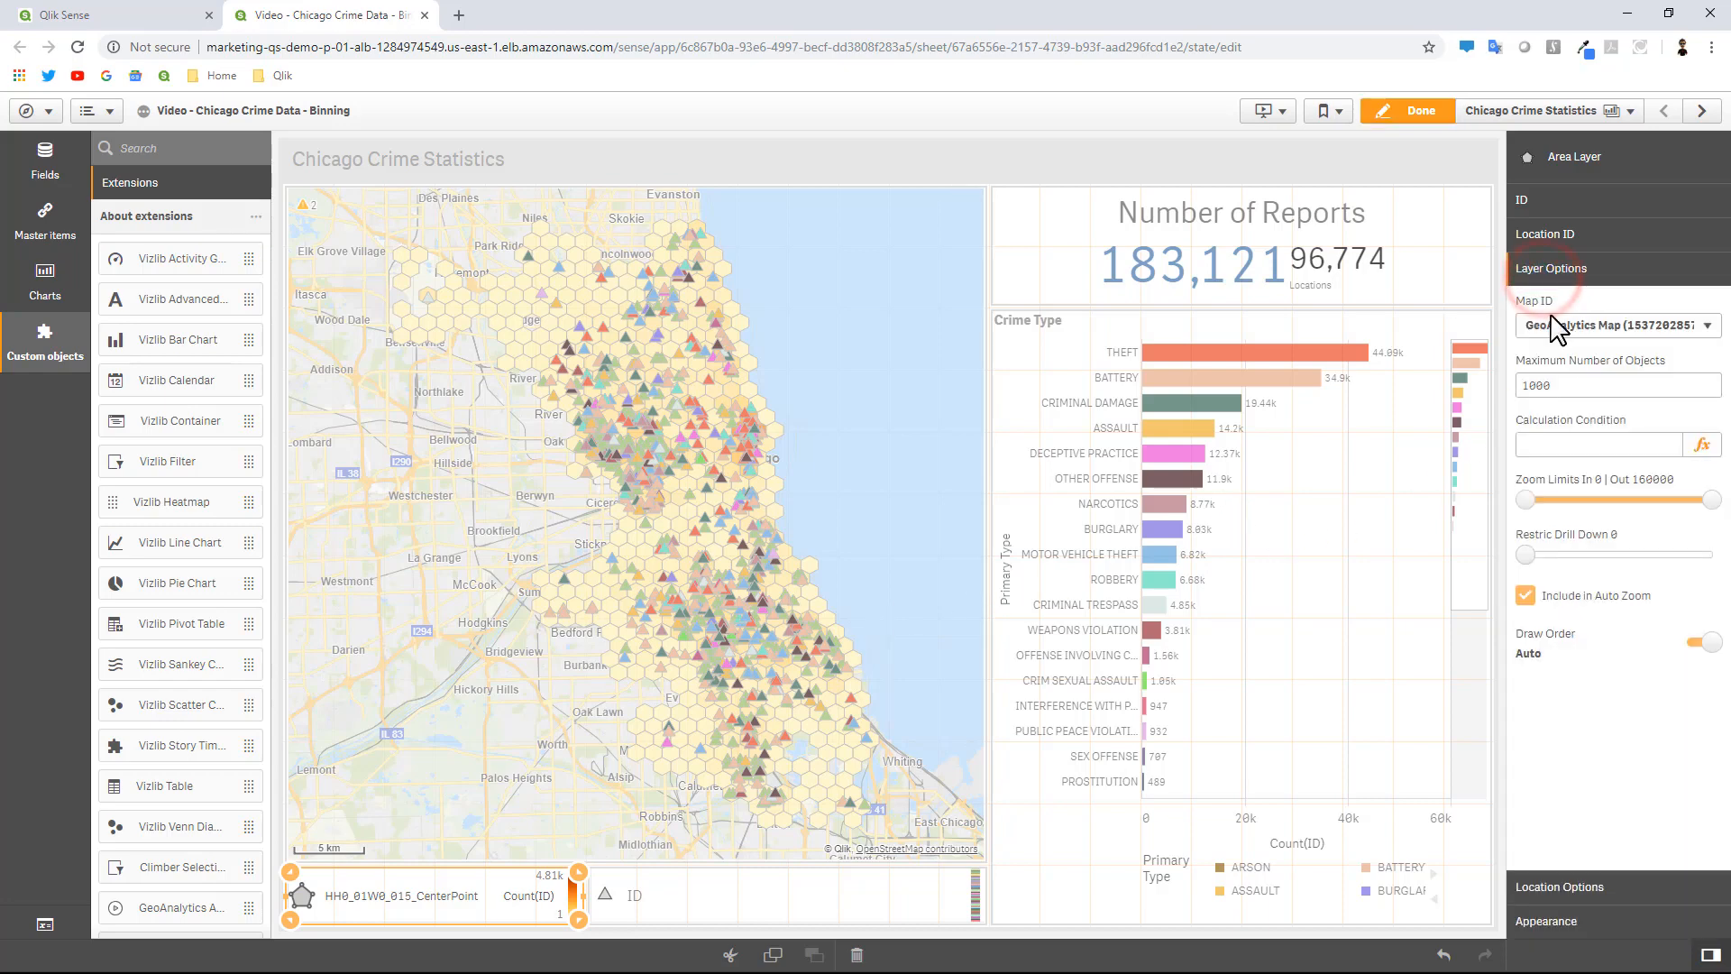
left_click_drag(1578, 381, 1517, 390)
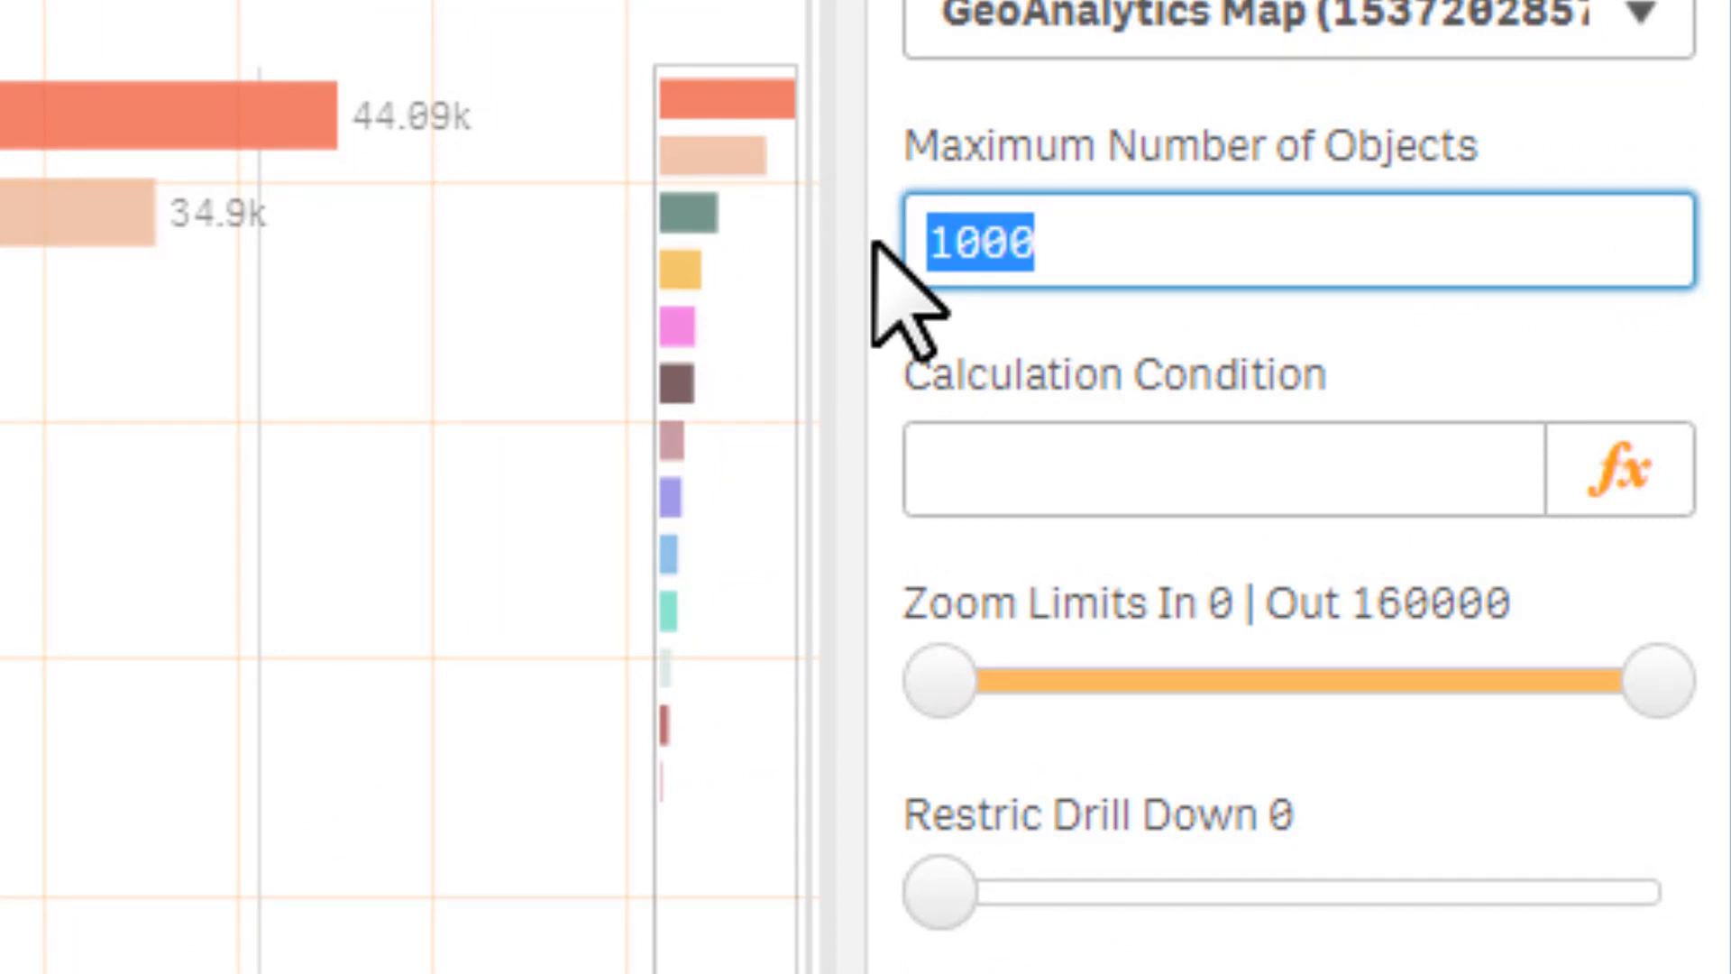
type("1000")
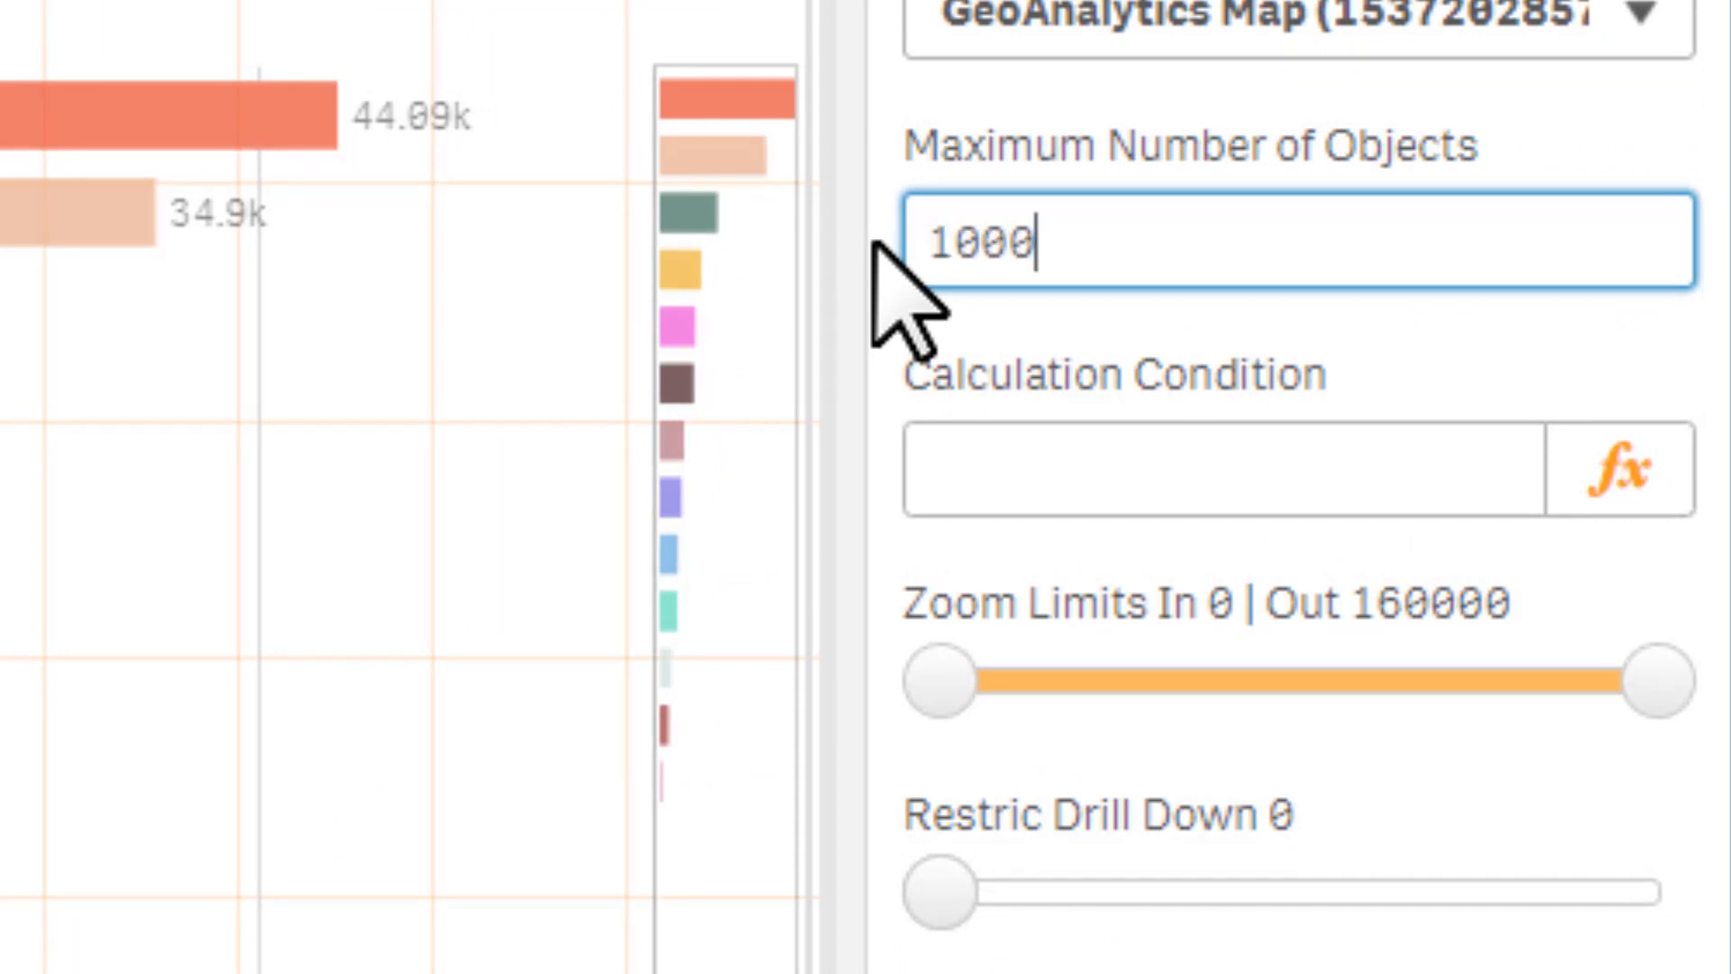
type("0")
key("Return")
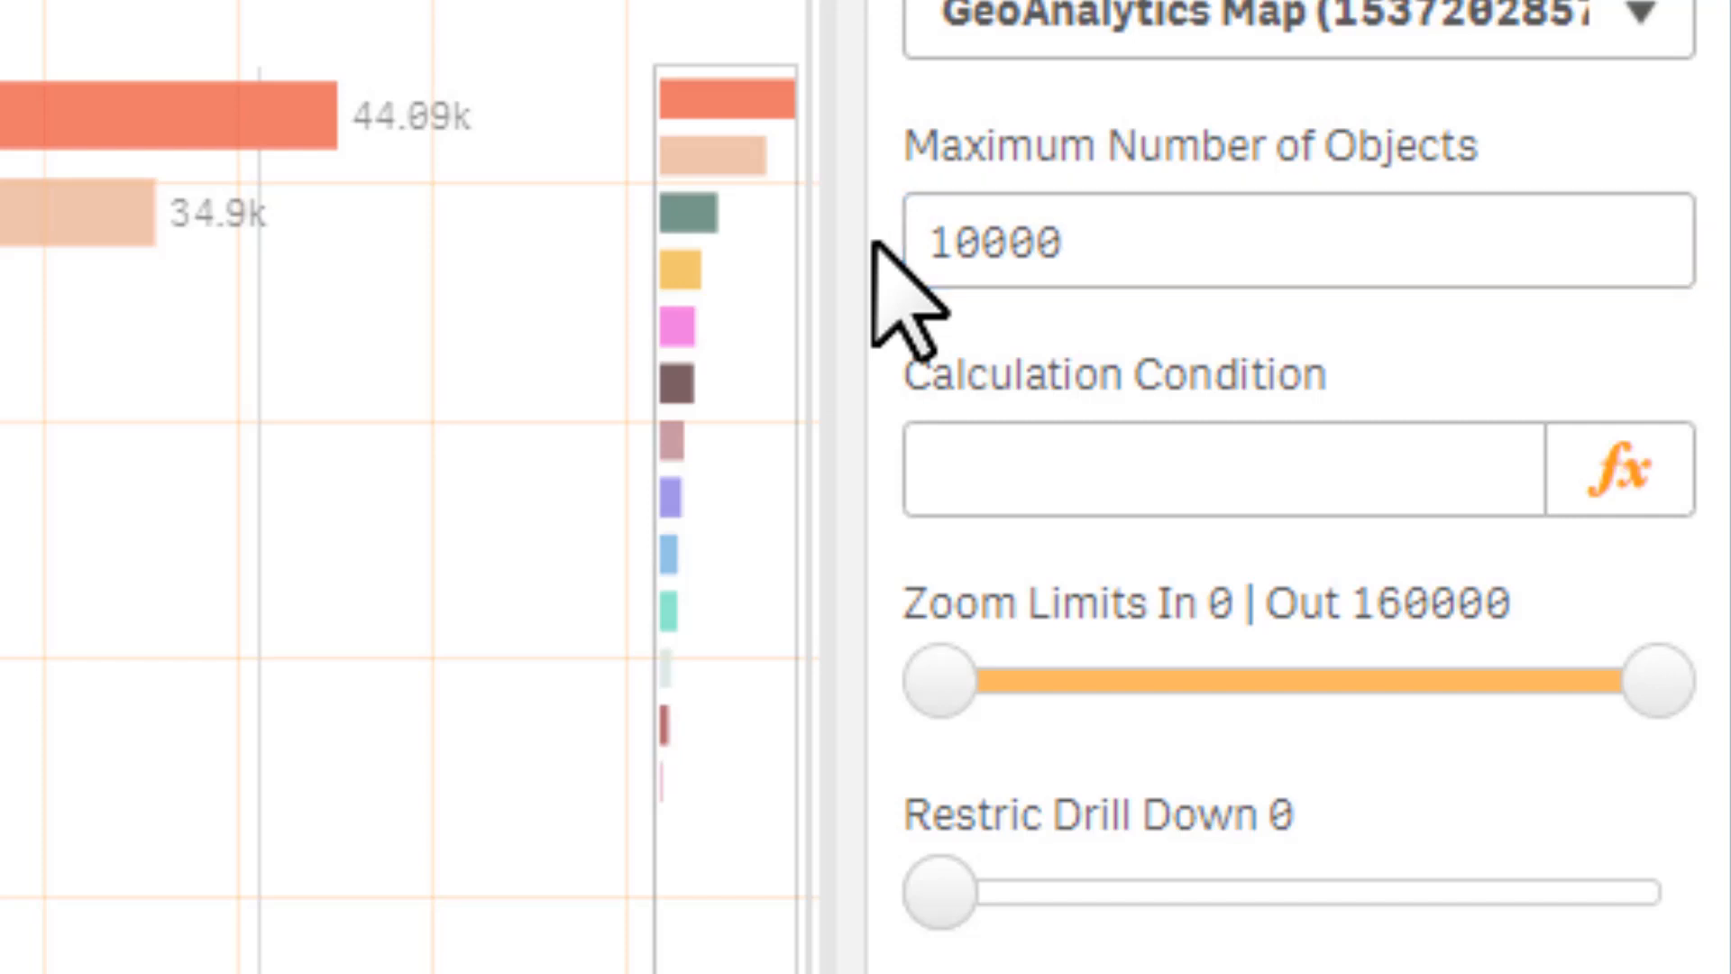
Set the hexagon area layer's calculation condition to count(distinct ID)>=10000.
left_click(976, 465)
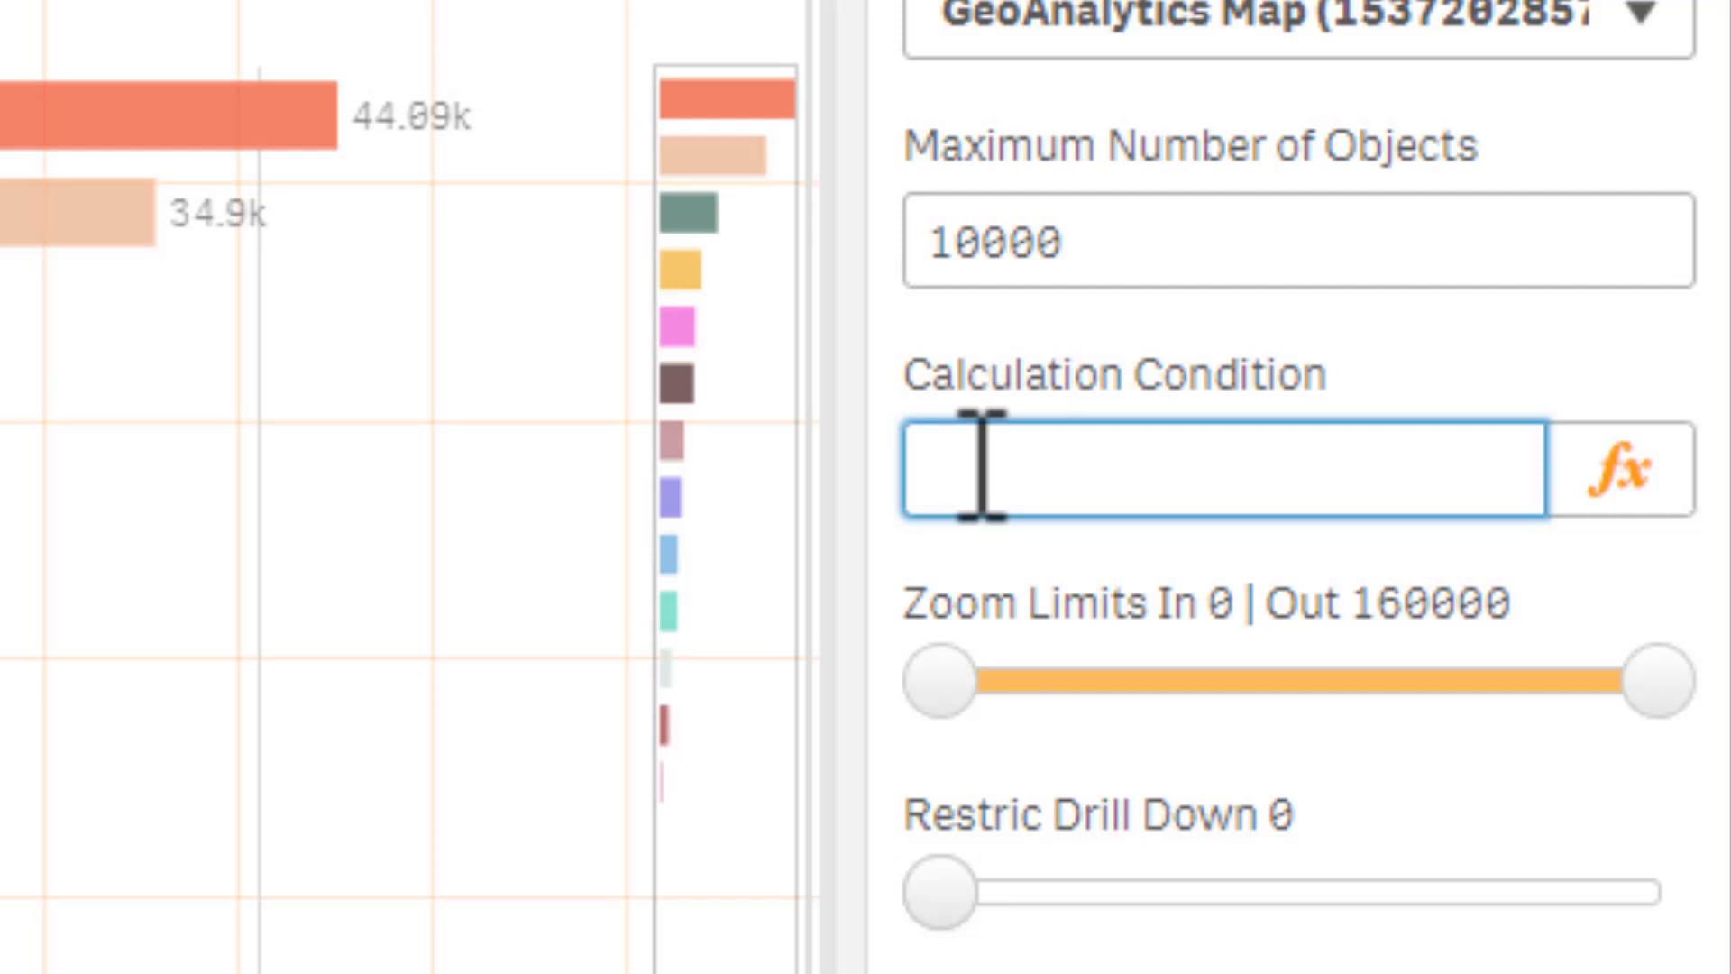
type("count")
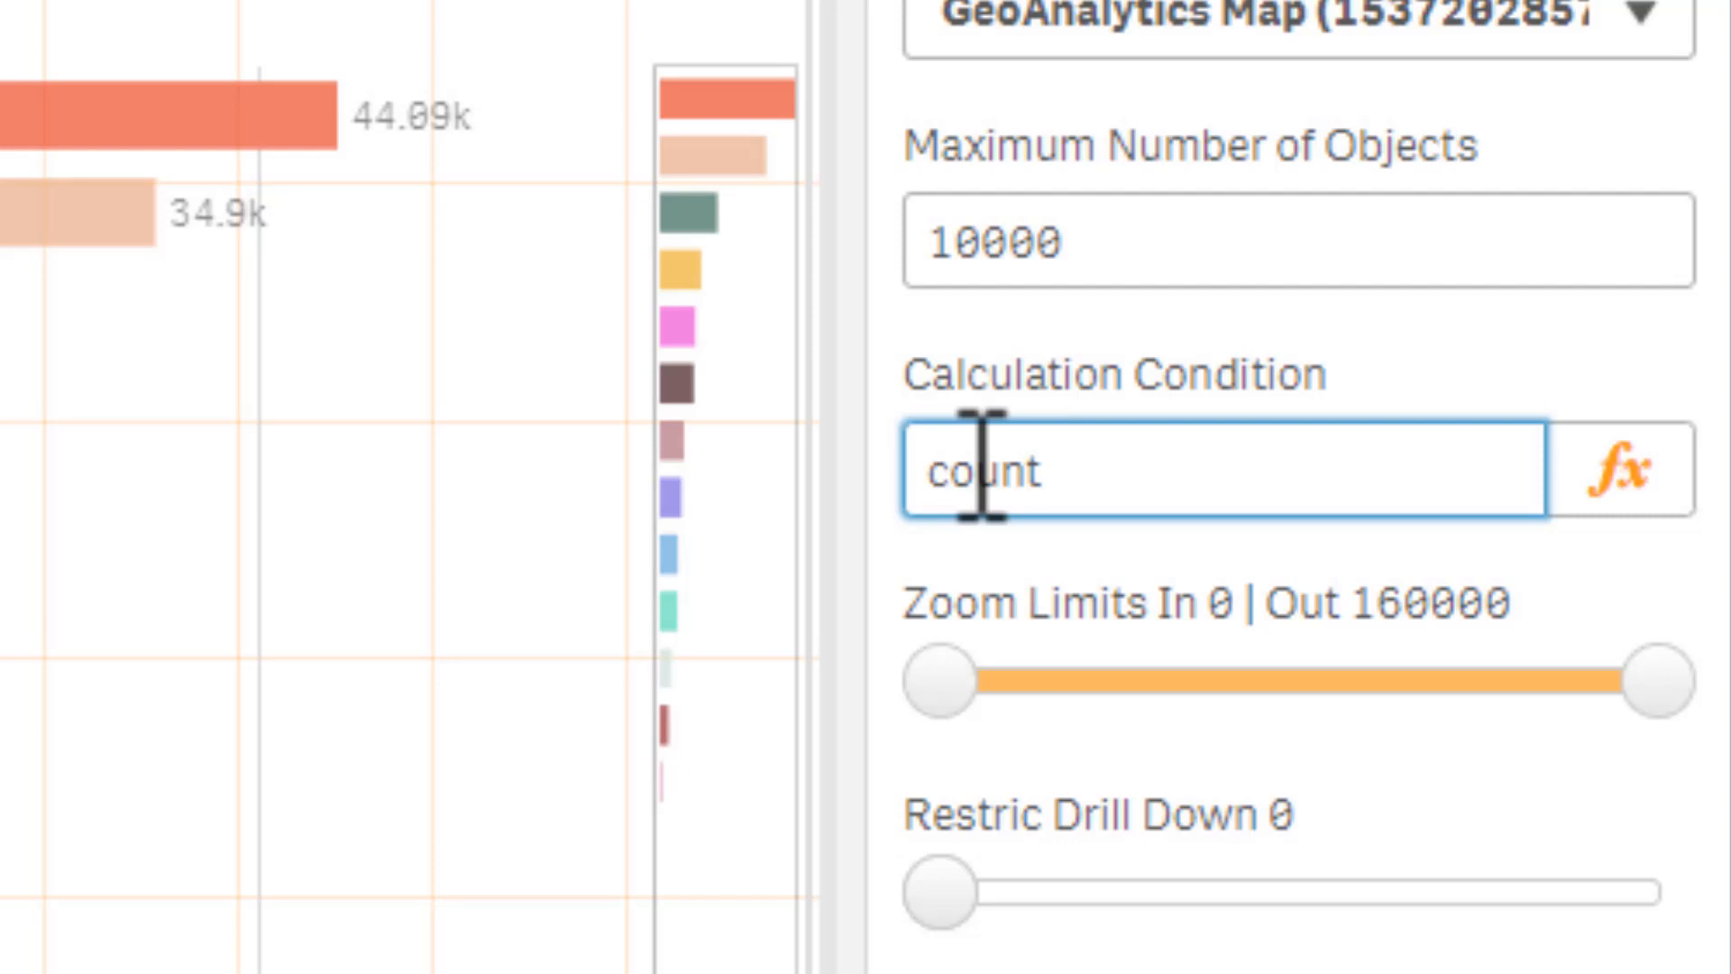
type("(dis")
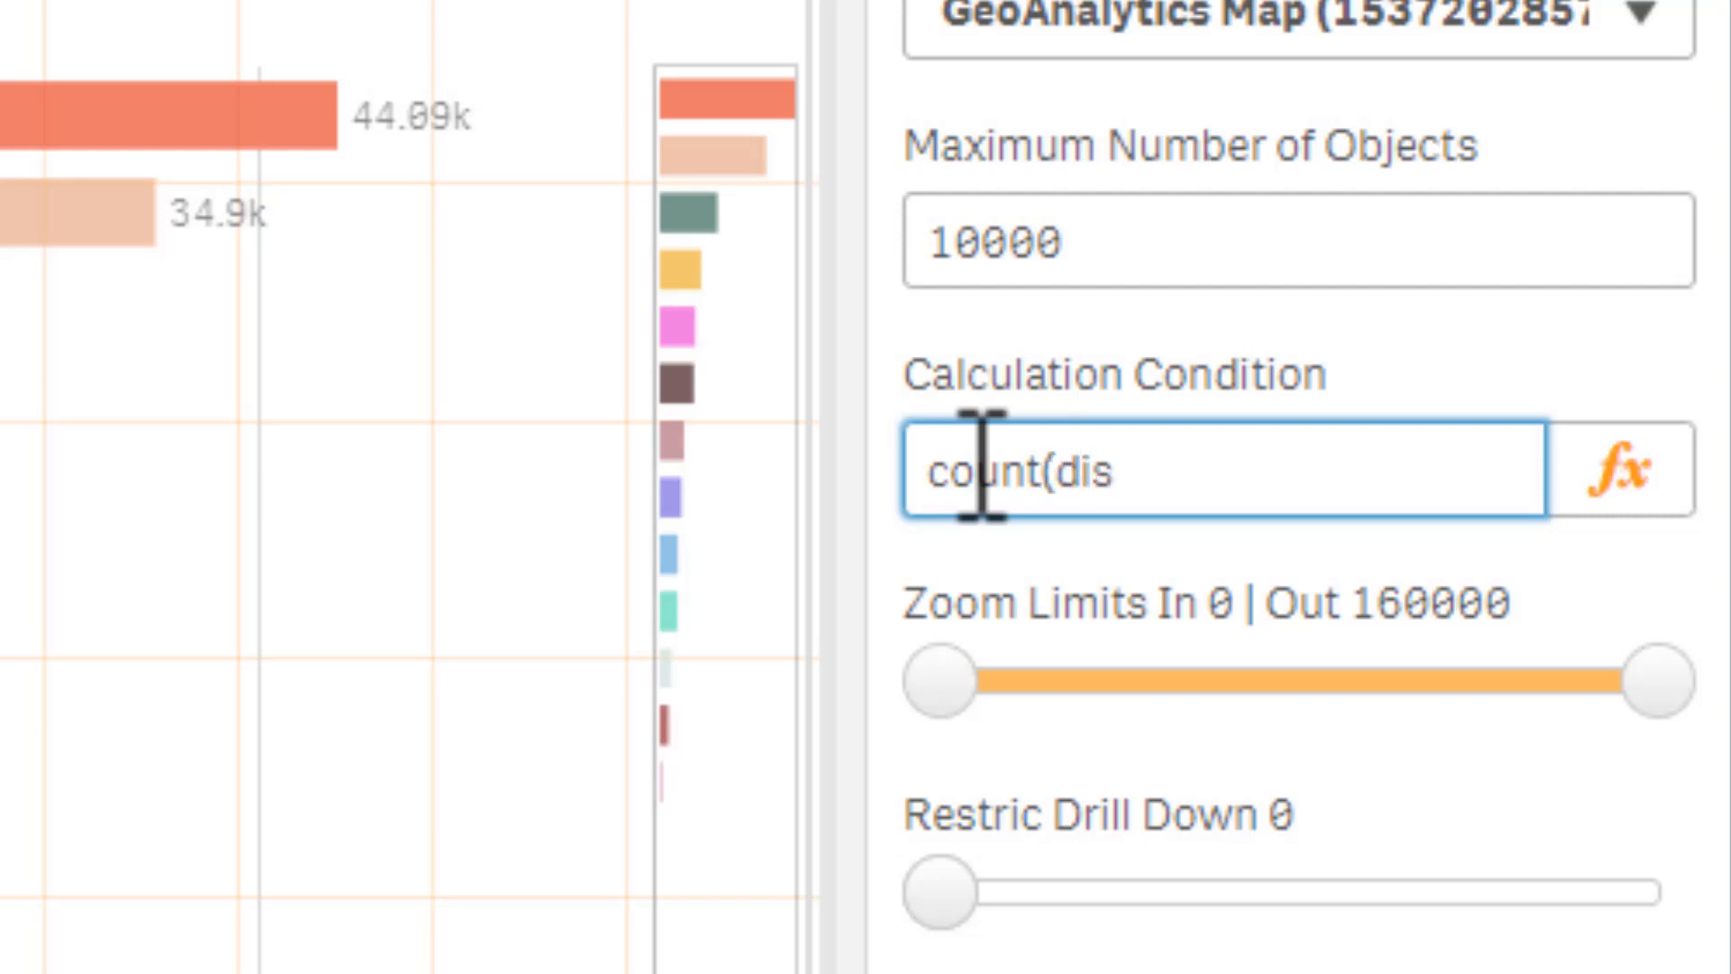
type("tincy")
key("BackSpace")
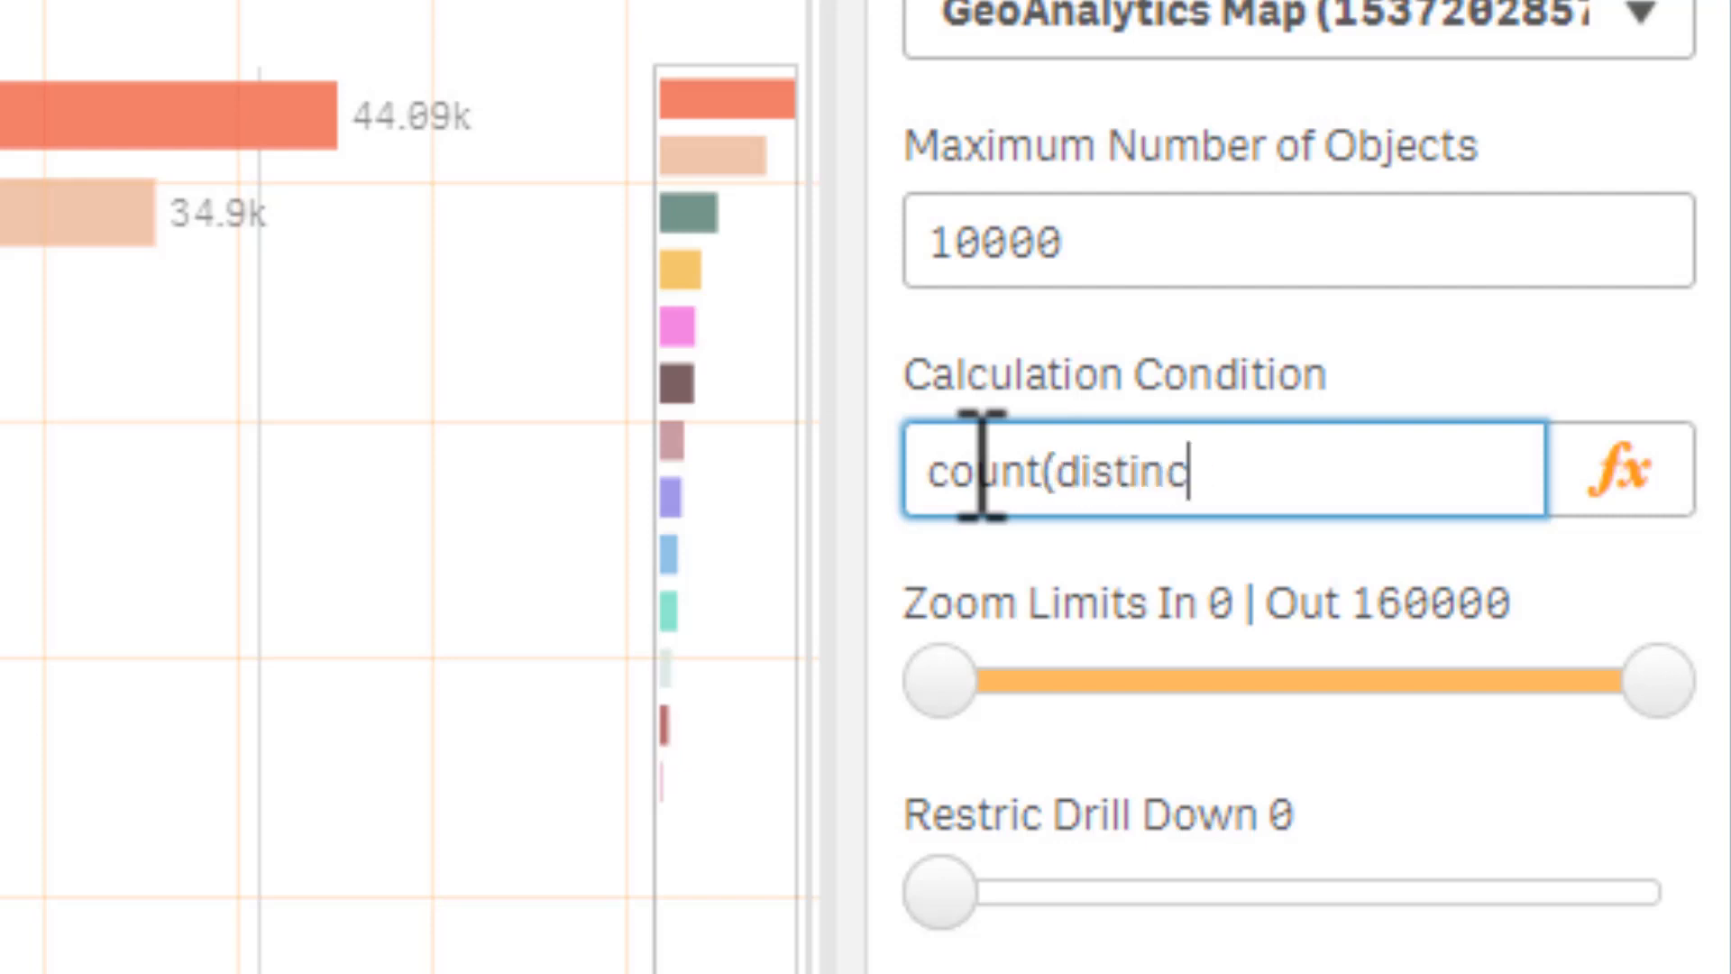
type("t ID")
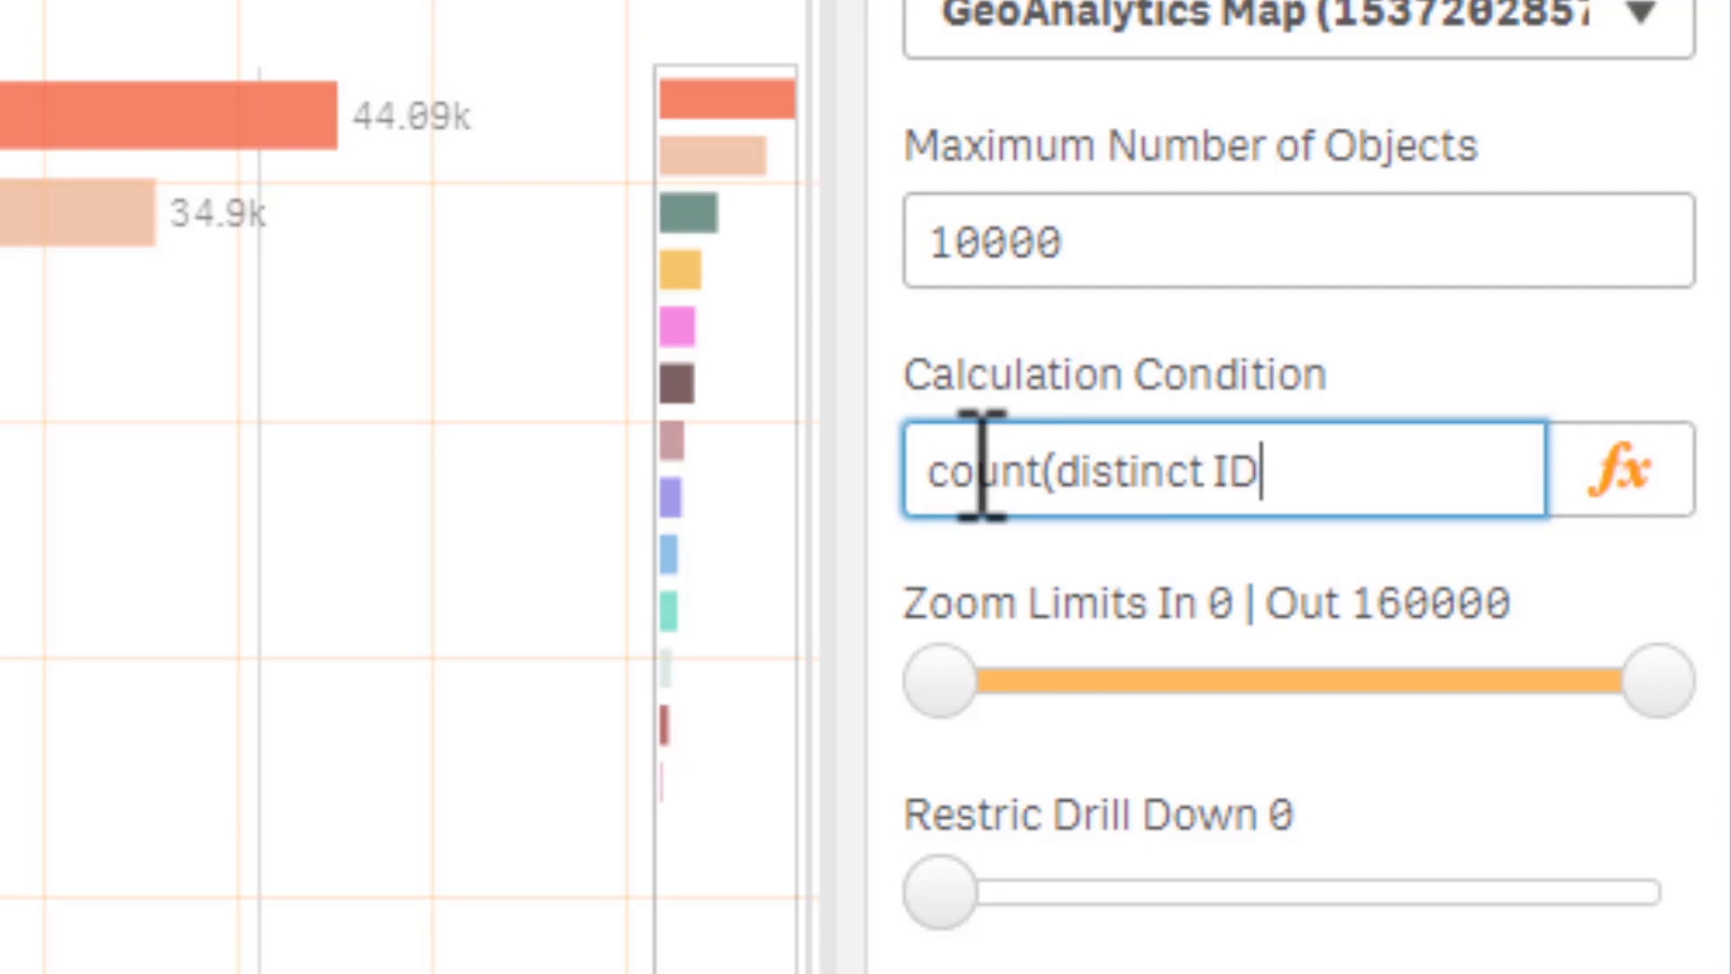
type(")>=1")
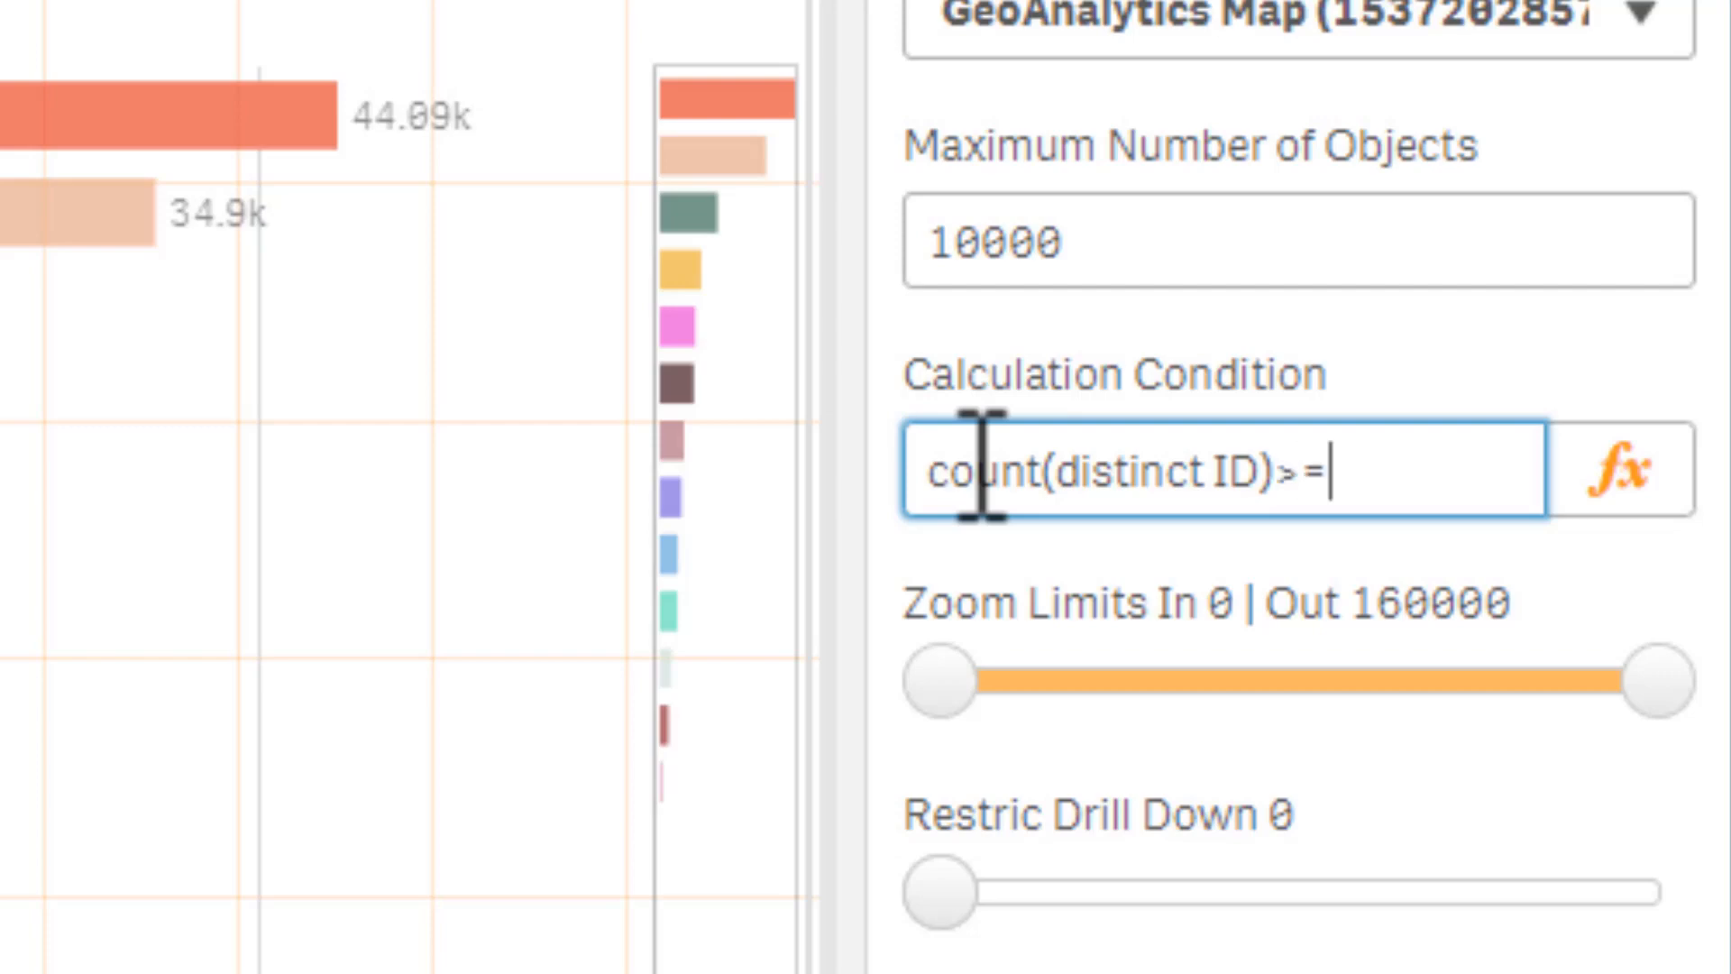
type("0000")
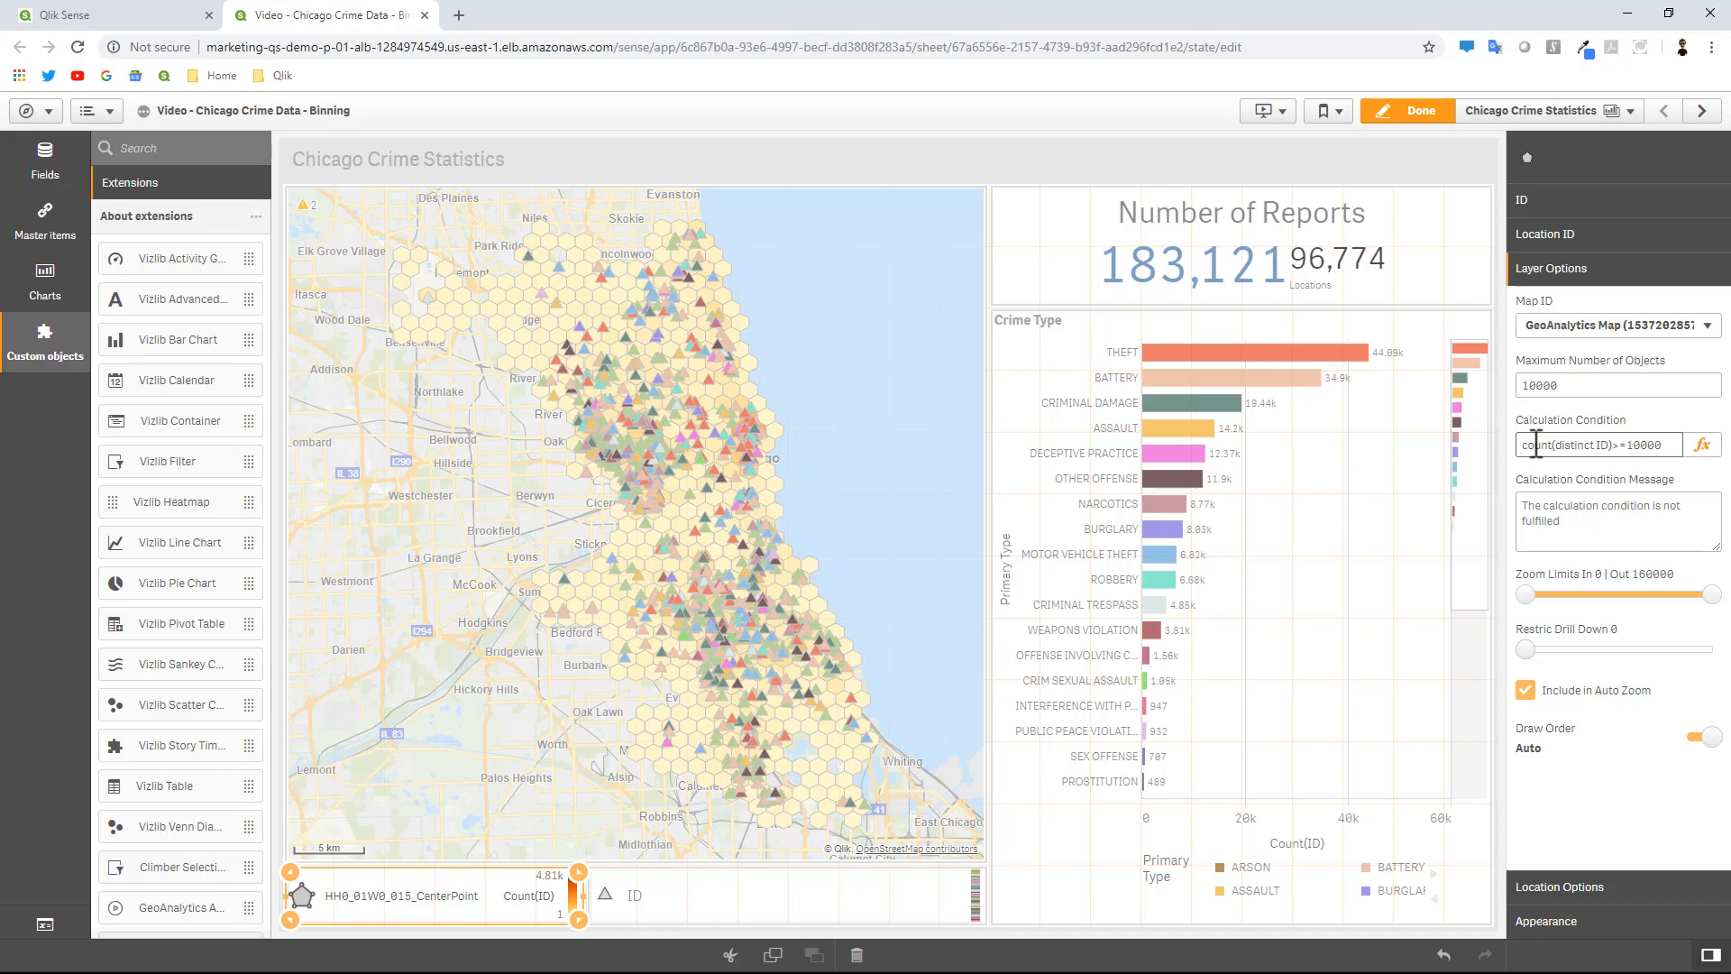
Set the ID bubble layer's maximum number of objects to 10000.
left_click(811, 913)
left_click(1584, 386)
left_click_drag(1577, 387, 1509, 391)
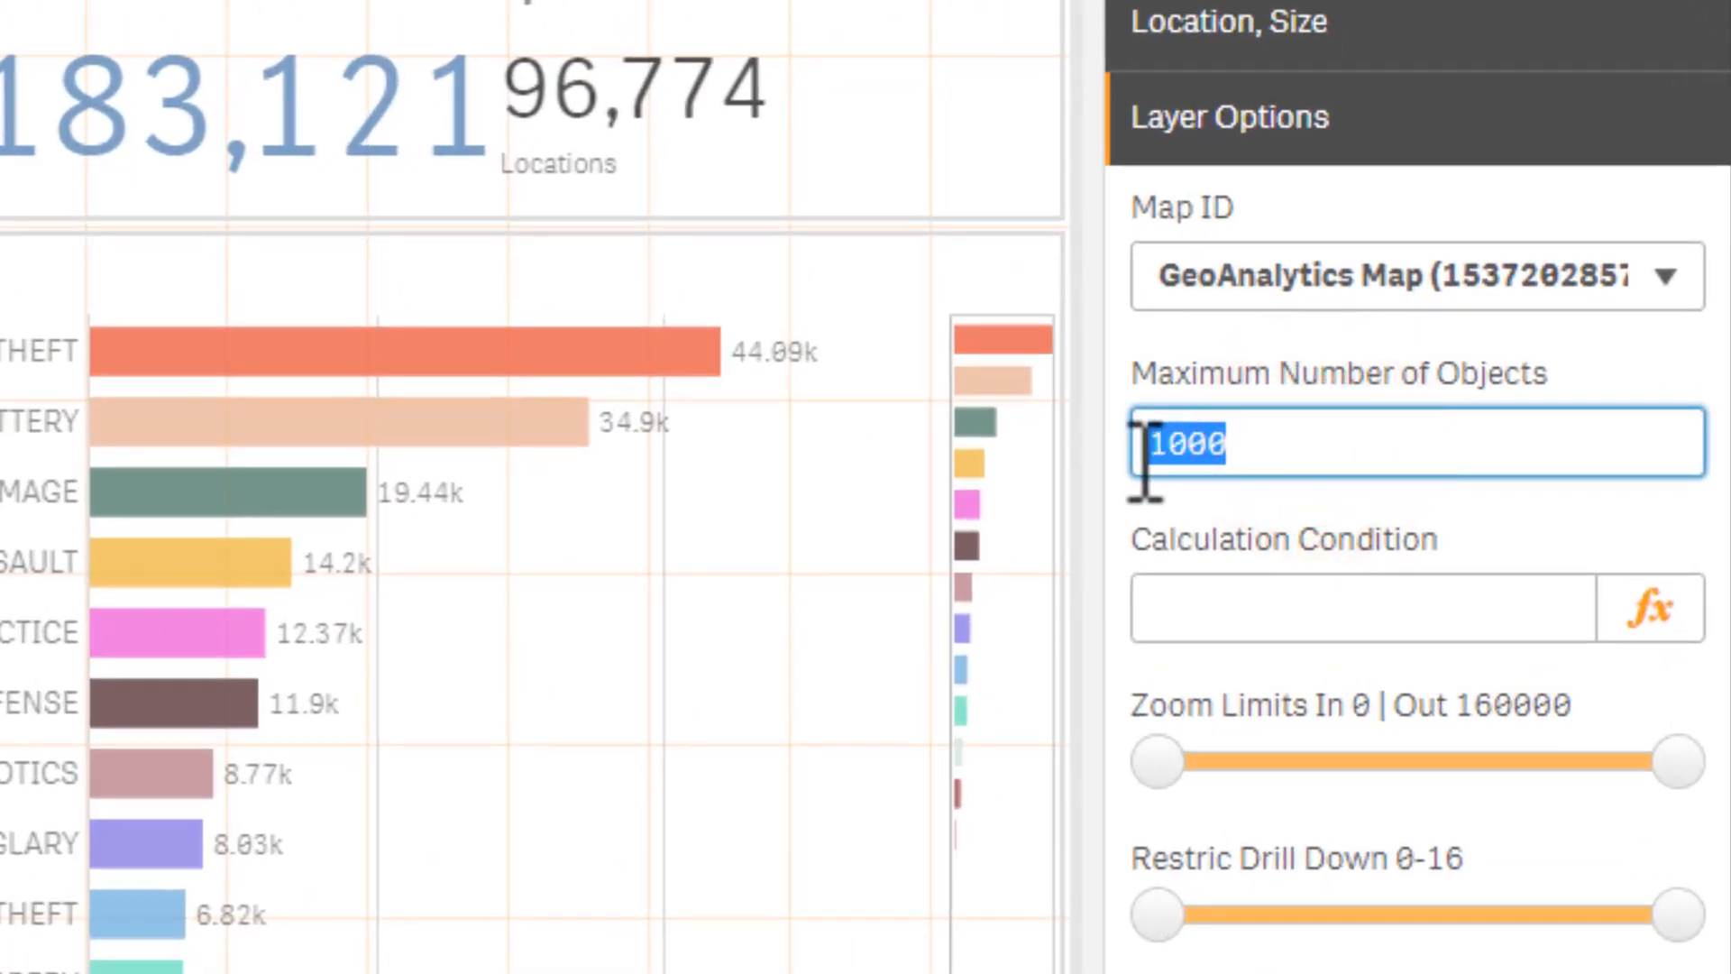
type("10000")
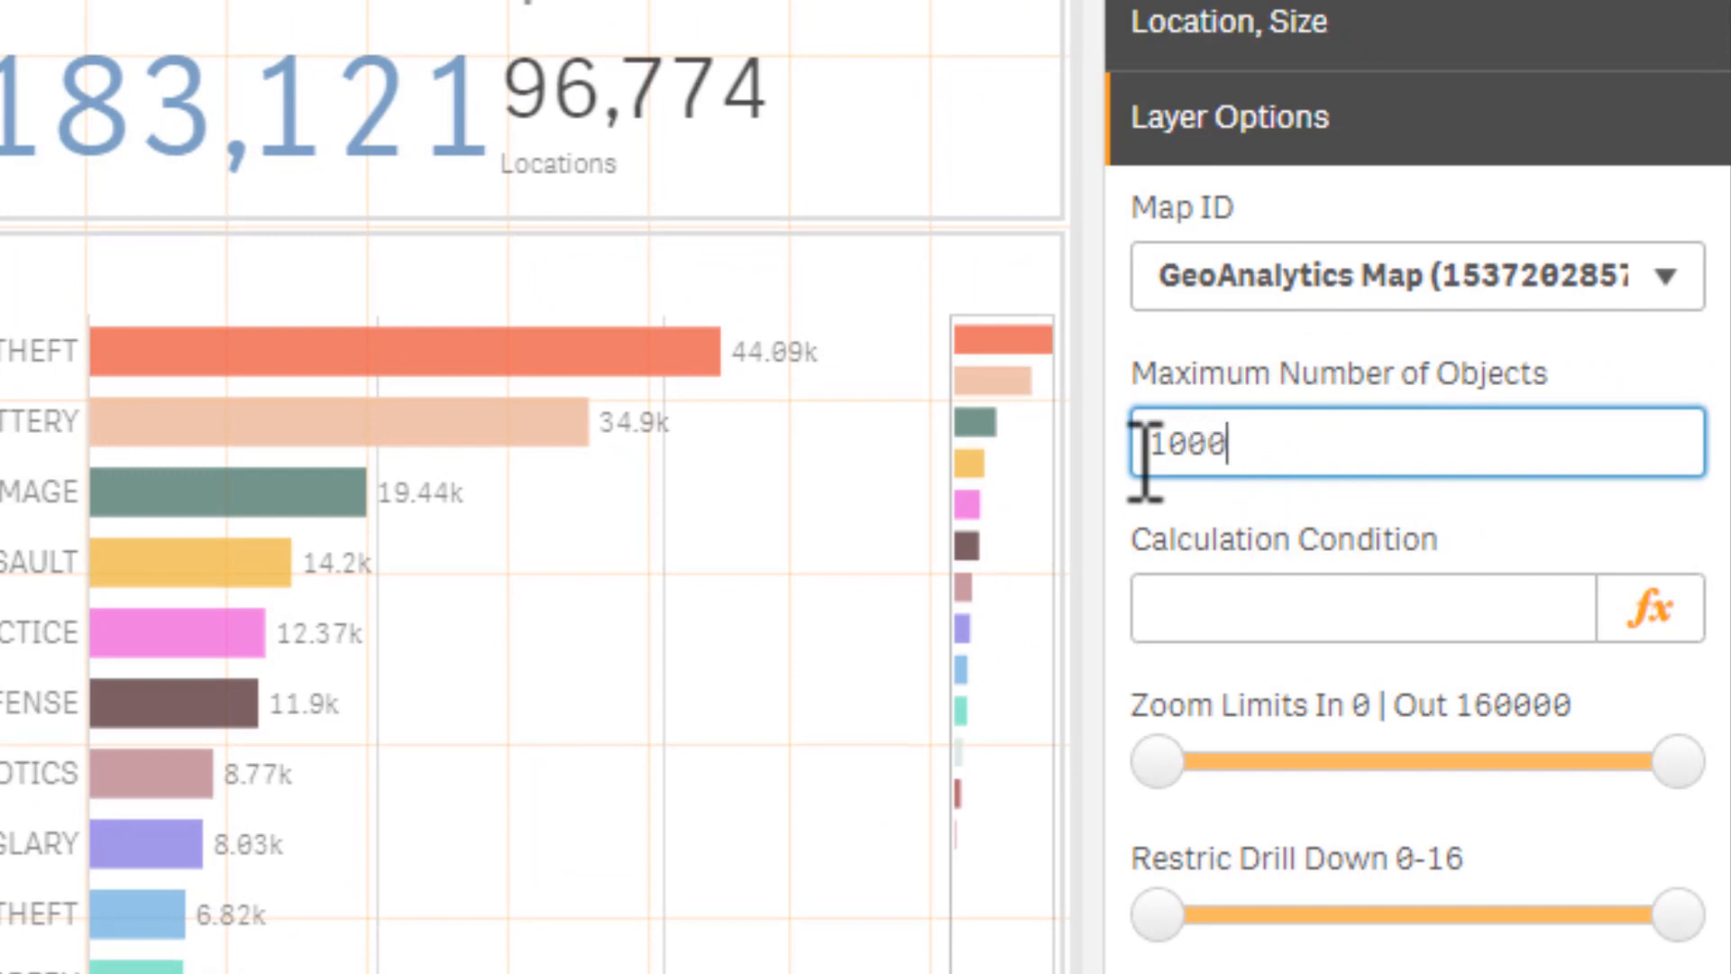
Set the ID bubble layer's calculation condition to count(distinct ID)<10000.
left_click(1185, 597)
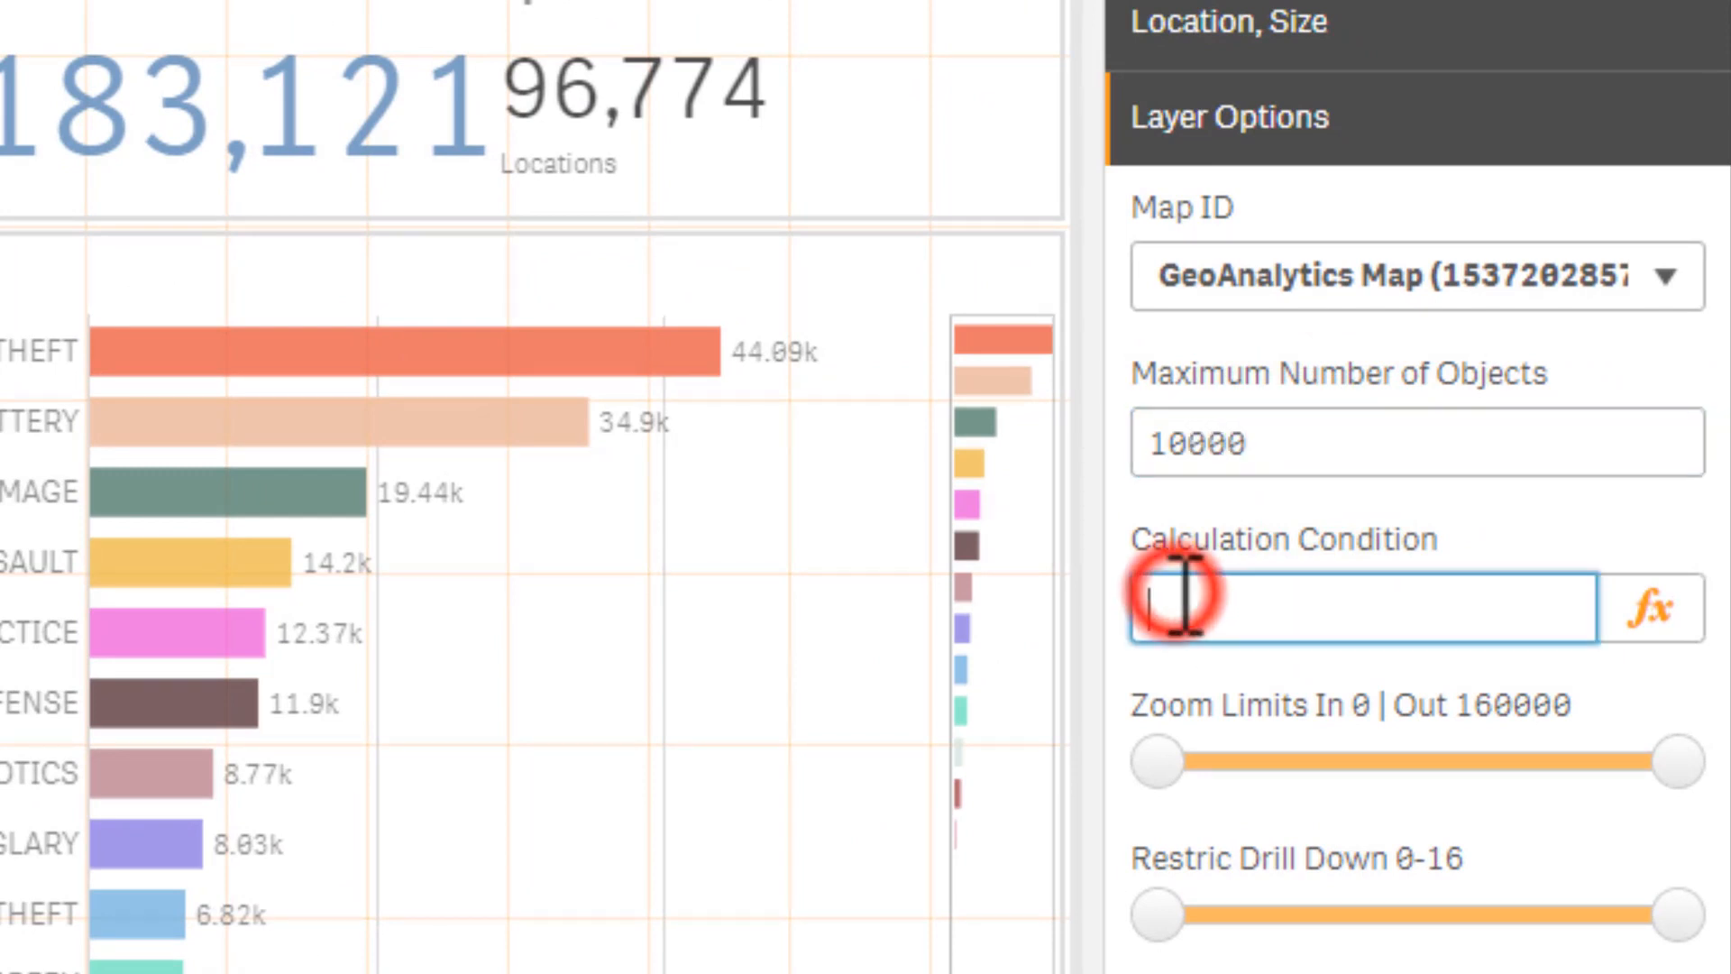
type("count")
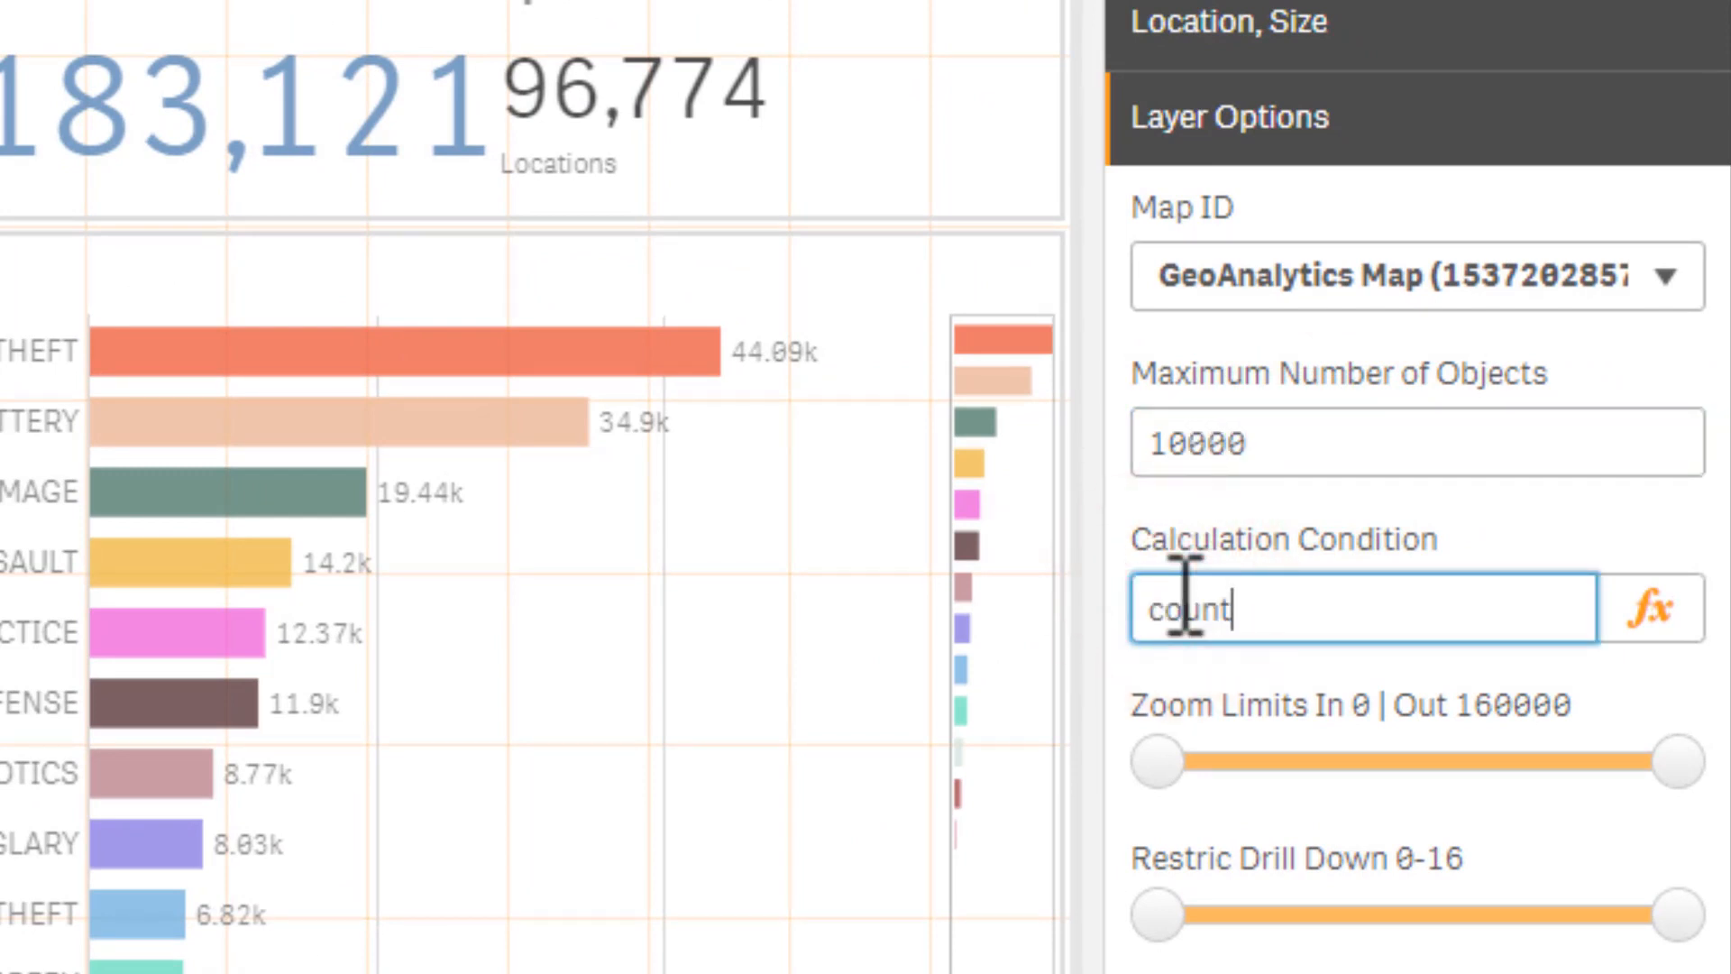
type("(dist")
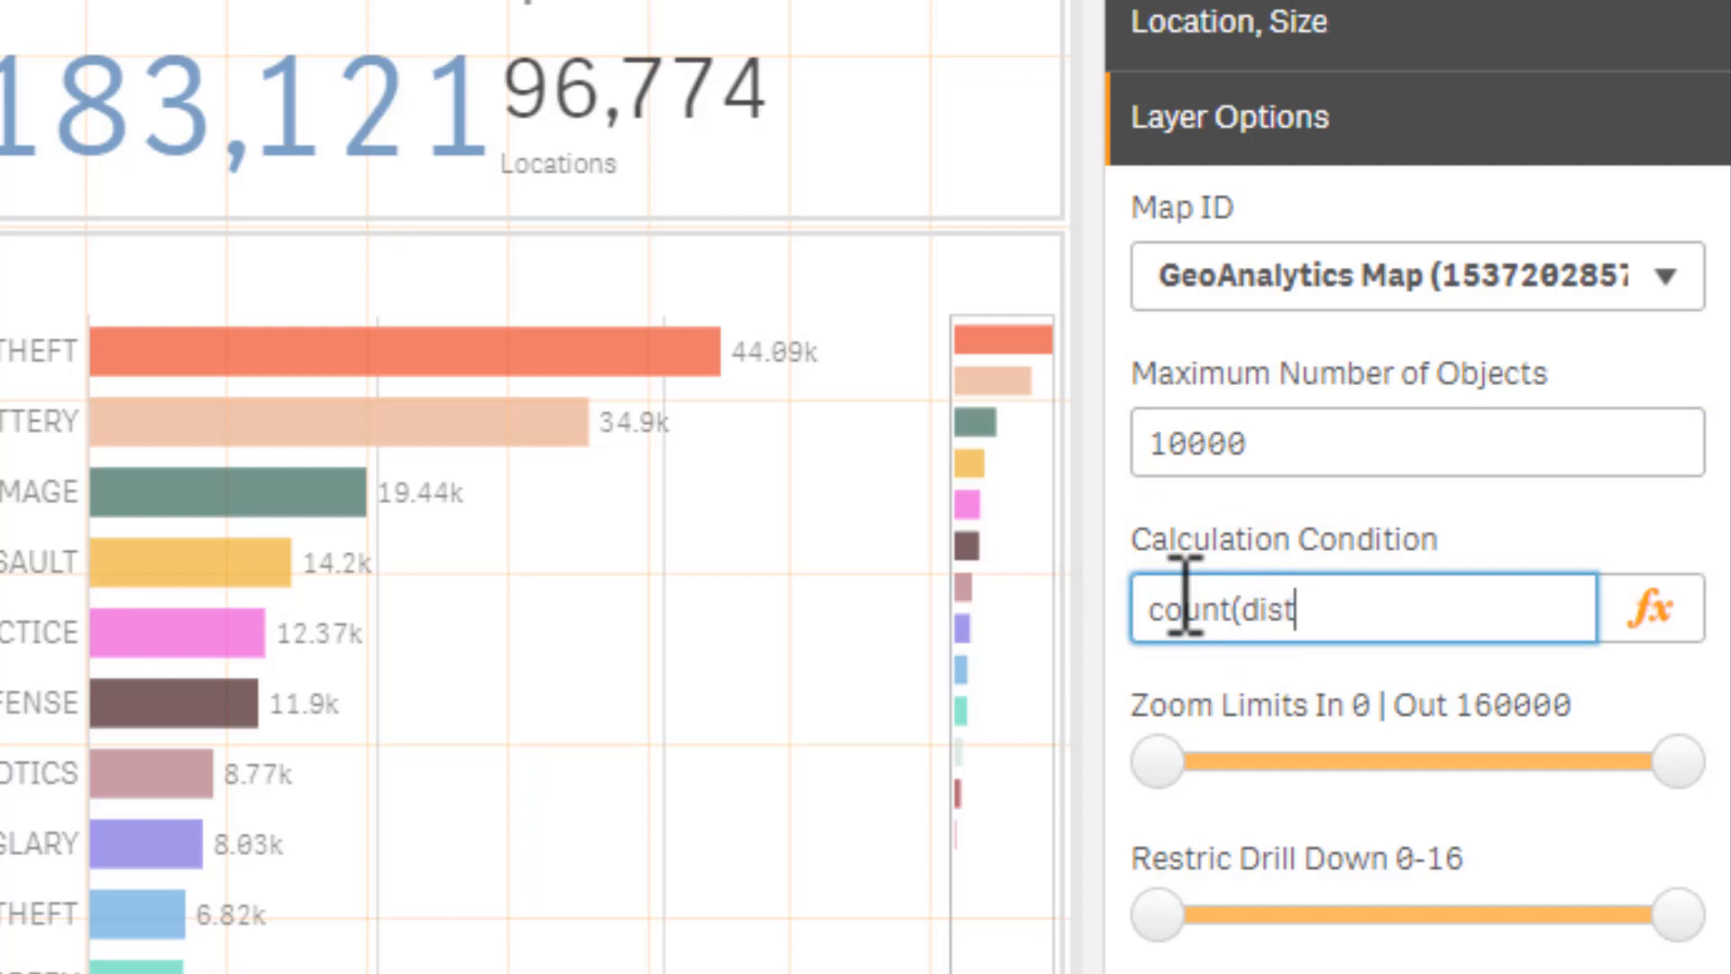
type("inct ID)")
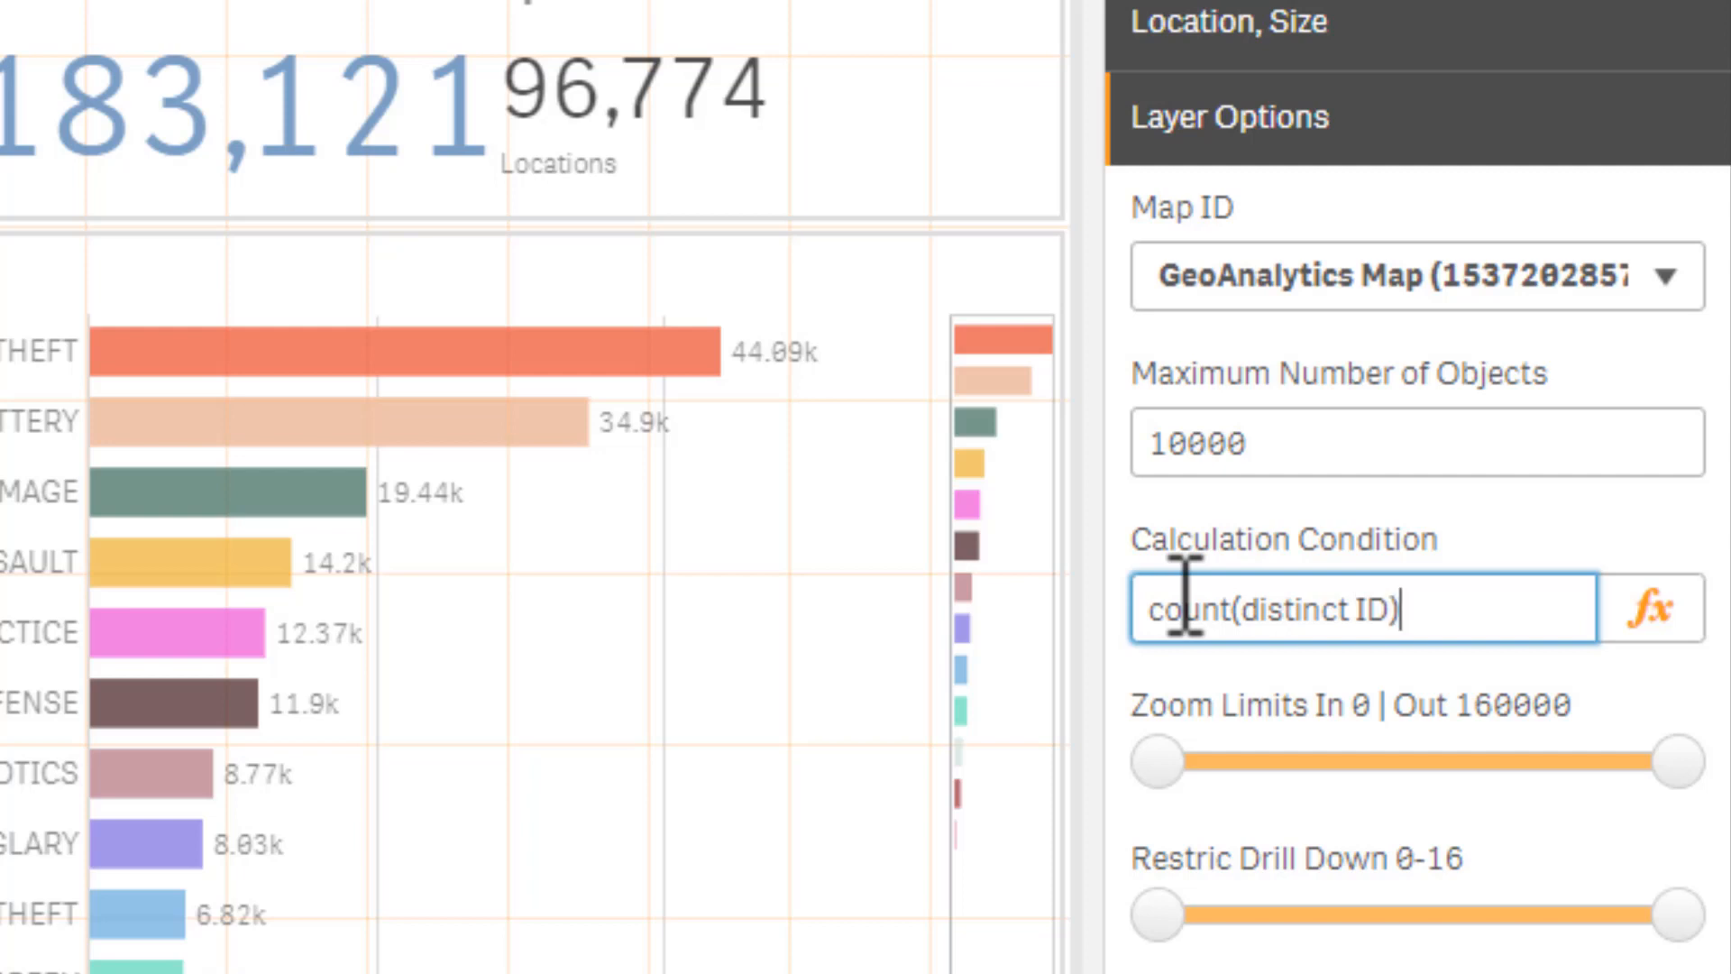
type("<10000")
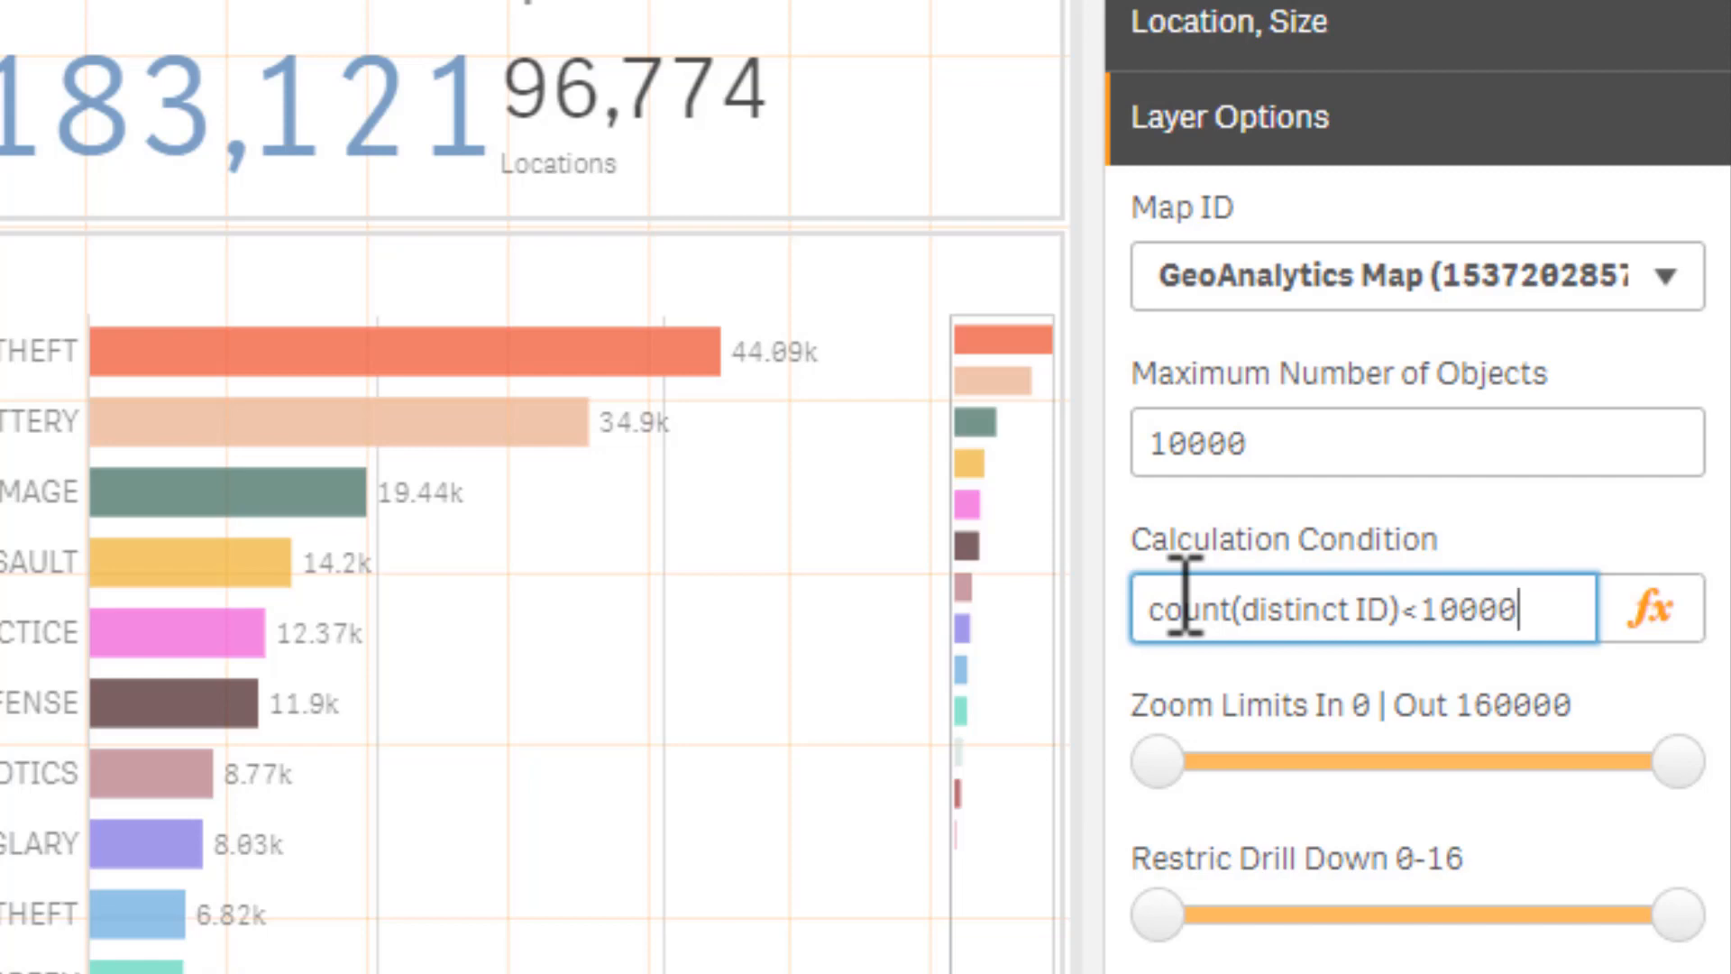
key("Return")
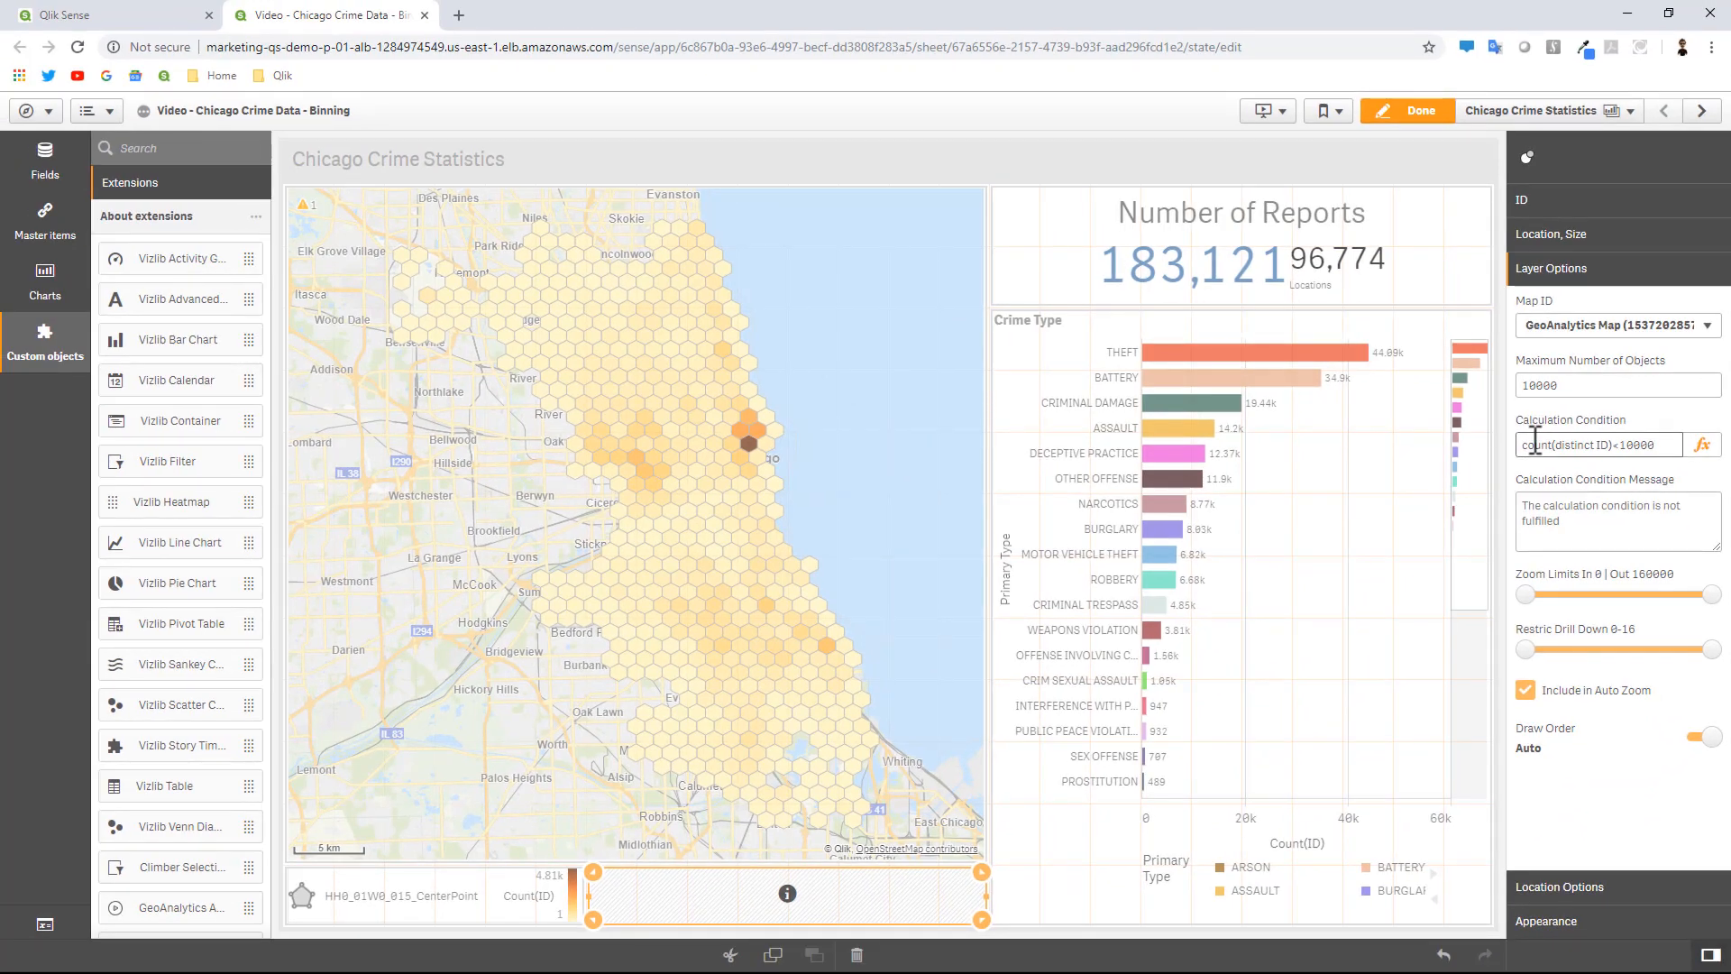
Finish editing the sheet and examine the hexagon bins on the map at close and wide zoom levels.
left_click(1414, 111)
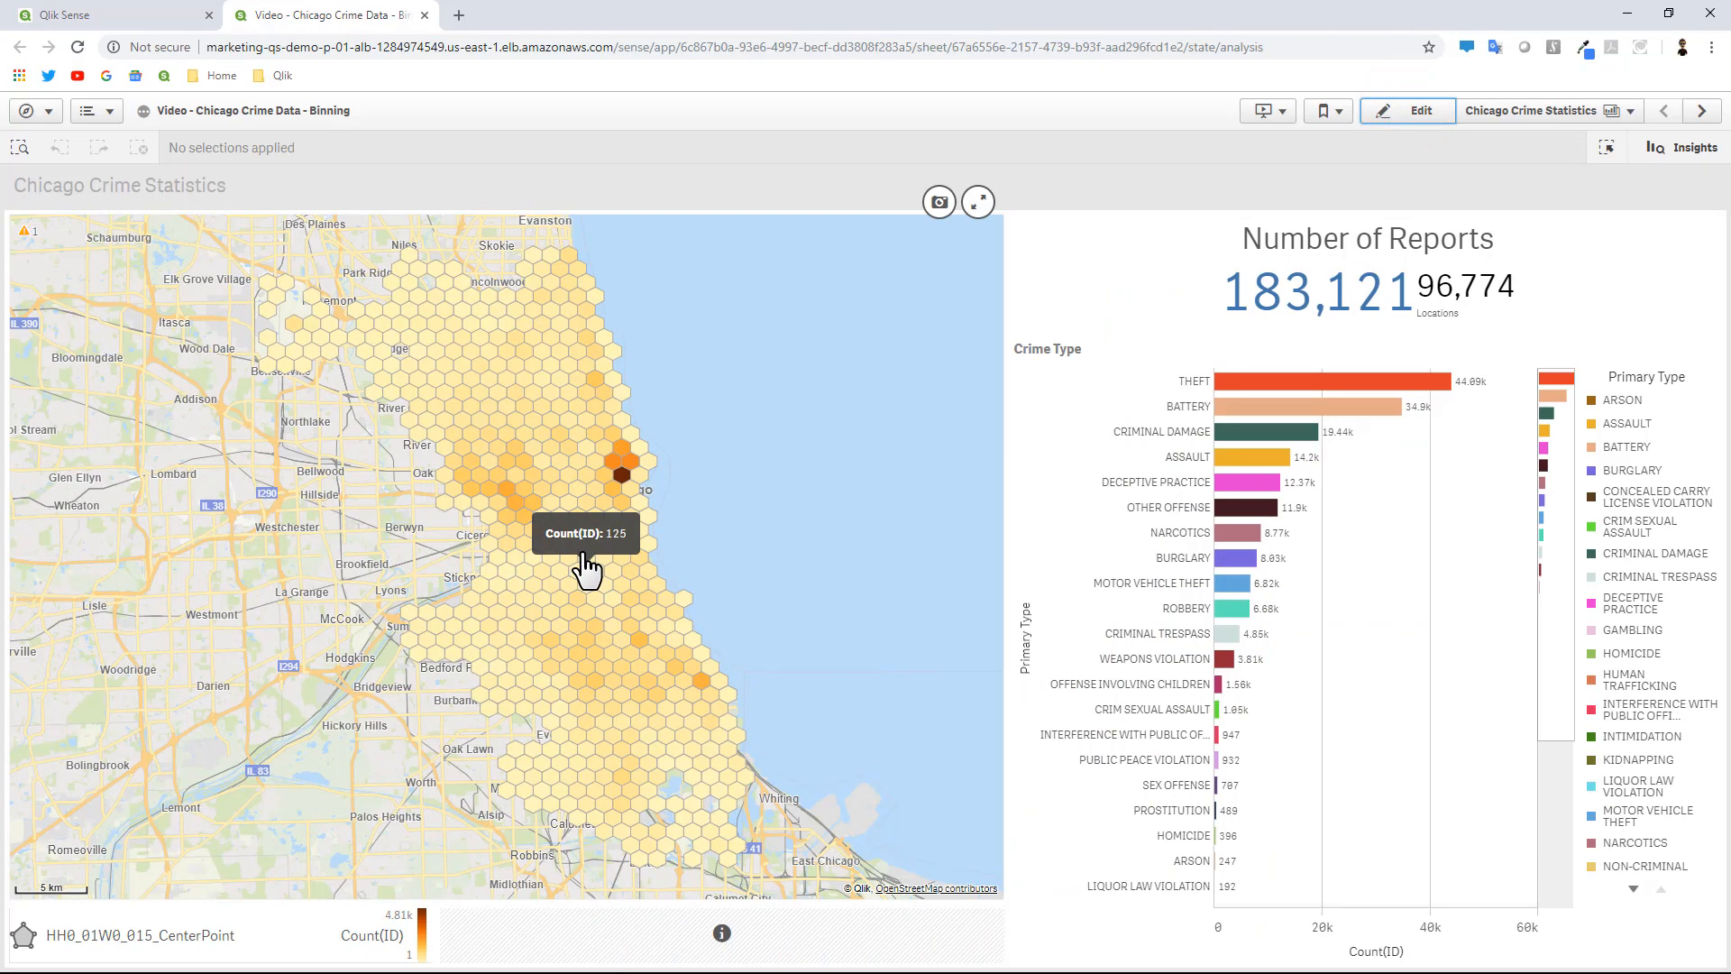
scroll(584, 567, "up", 4)
scroll(588, 566, "up", 1)
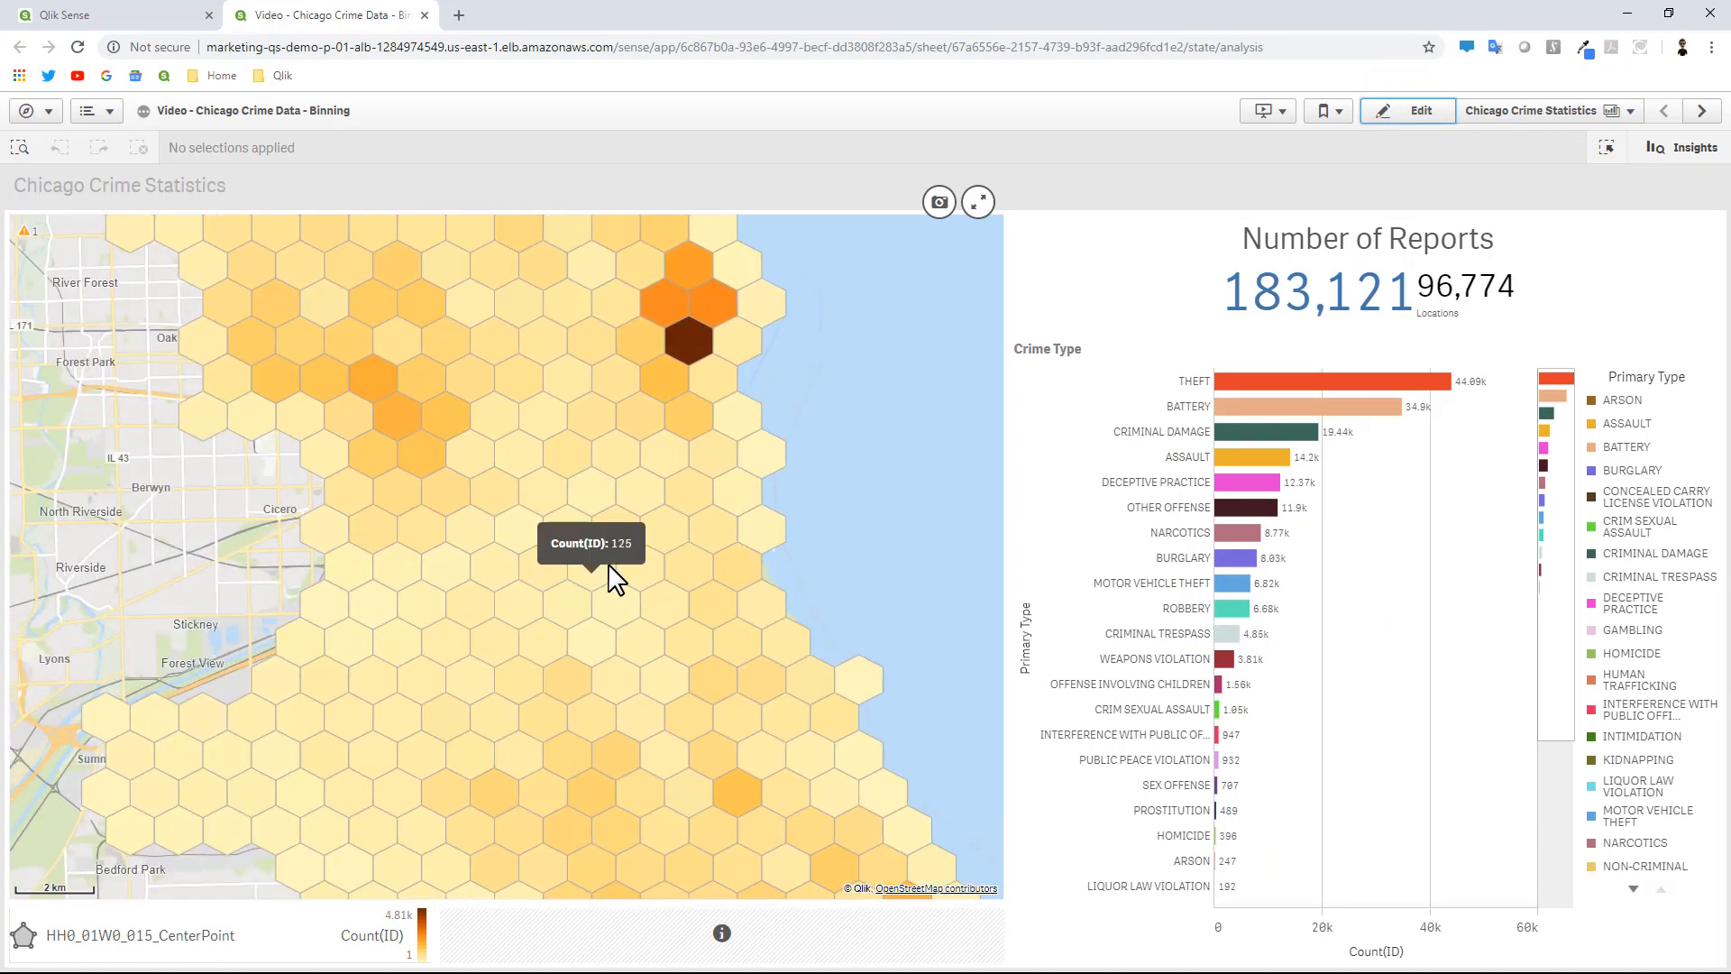
scroll(636, 540, "up", 3)
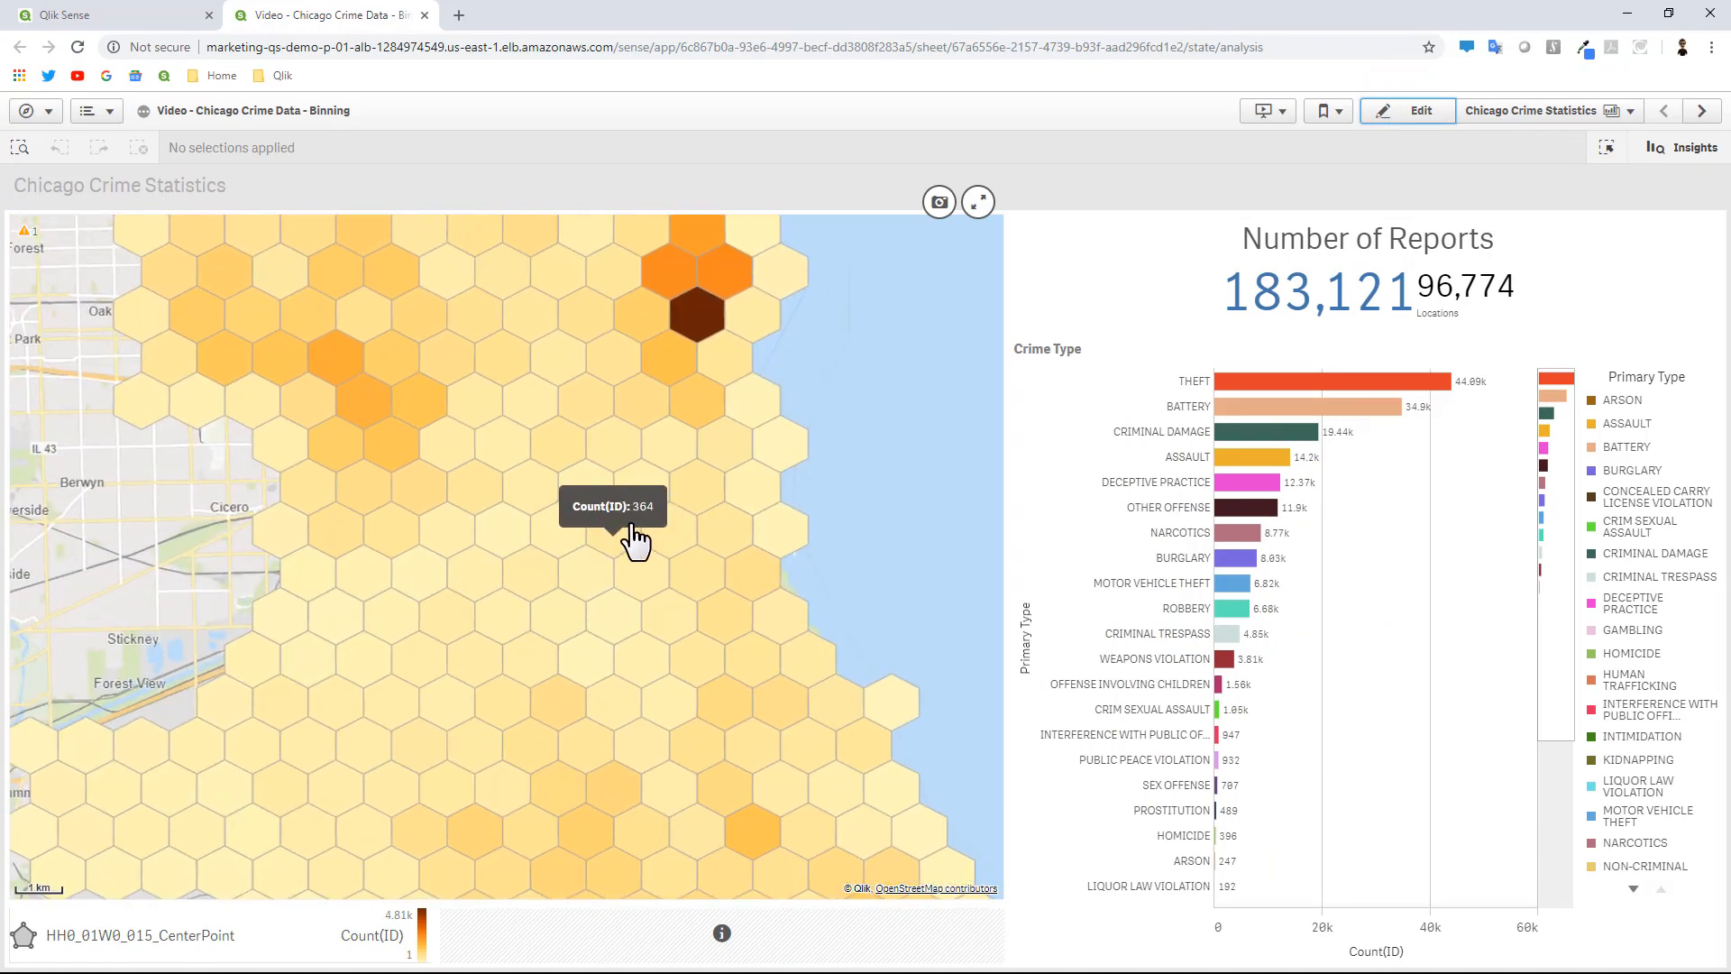
scroll(636, 542, "up", 3)
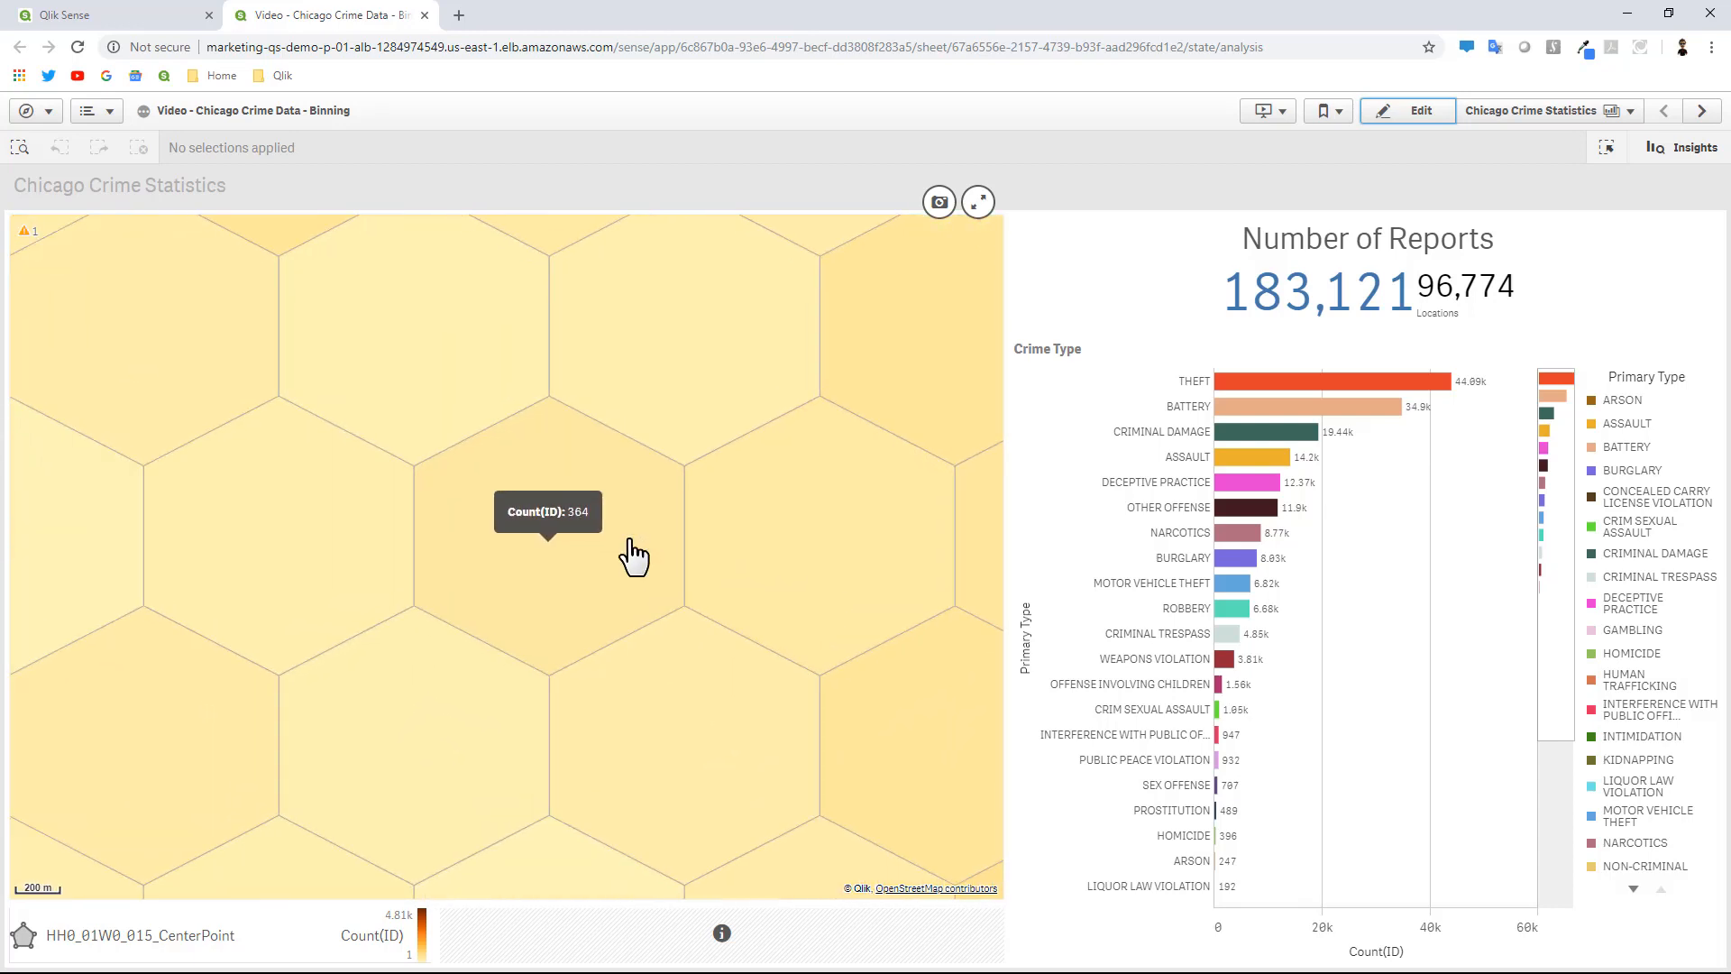
scroll(633, 550, "up", 3)
scroll(633, 554, "up", 2)
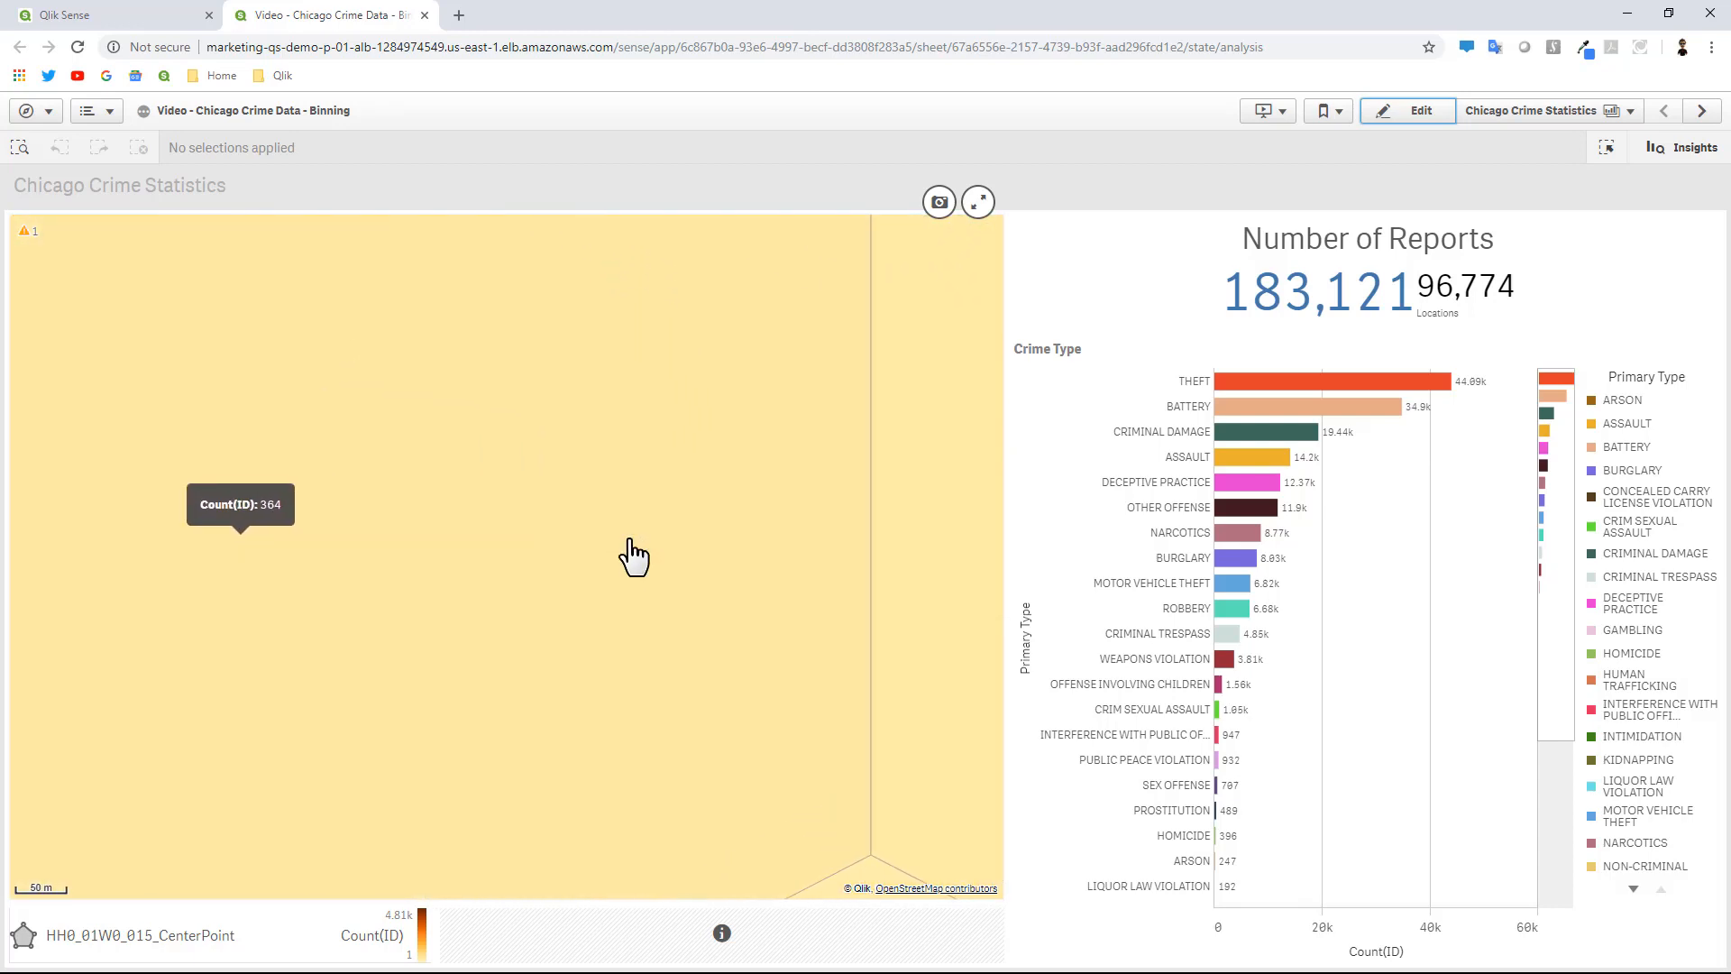
scroll(633, 555, "down", 8)
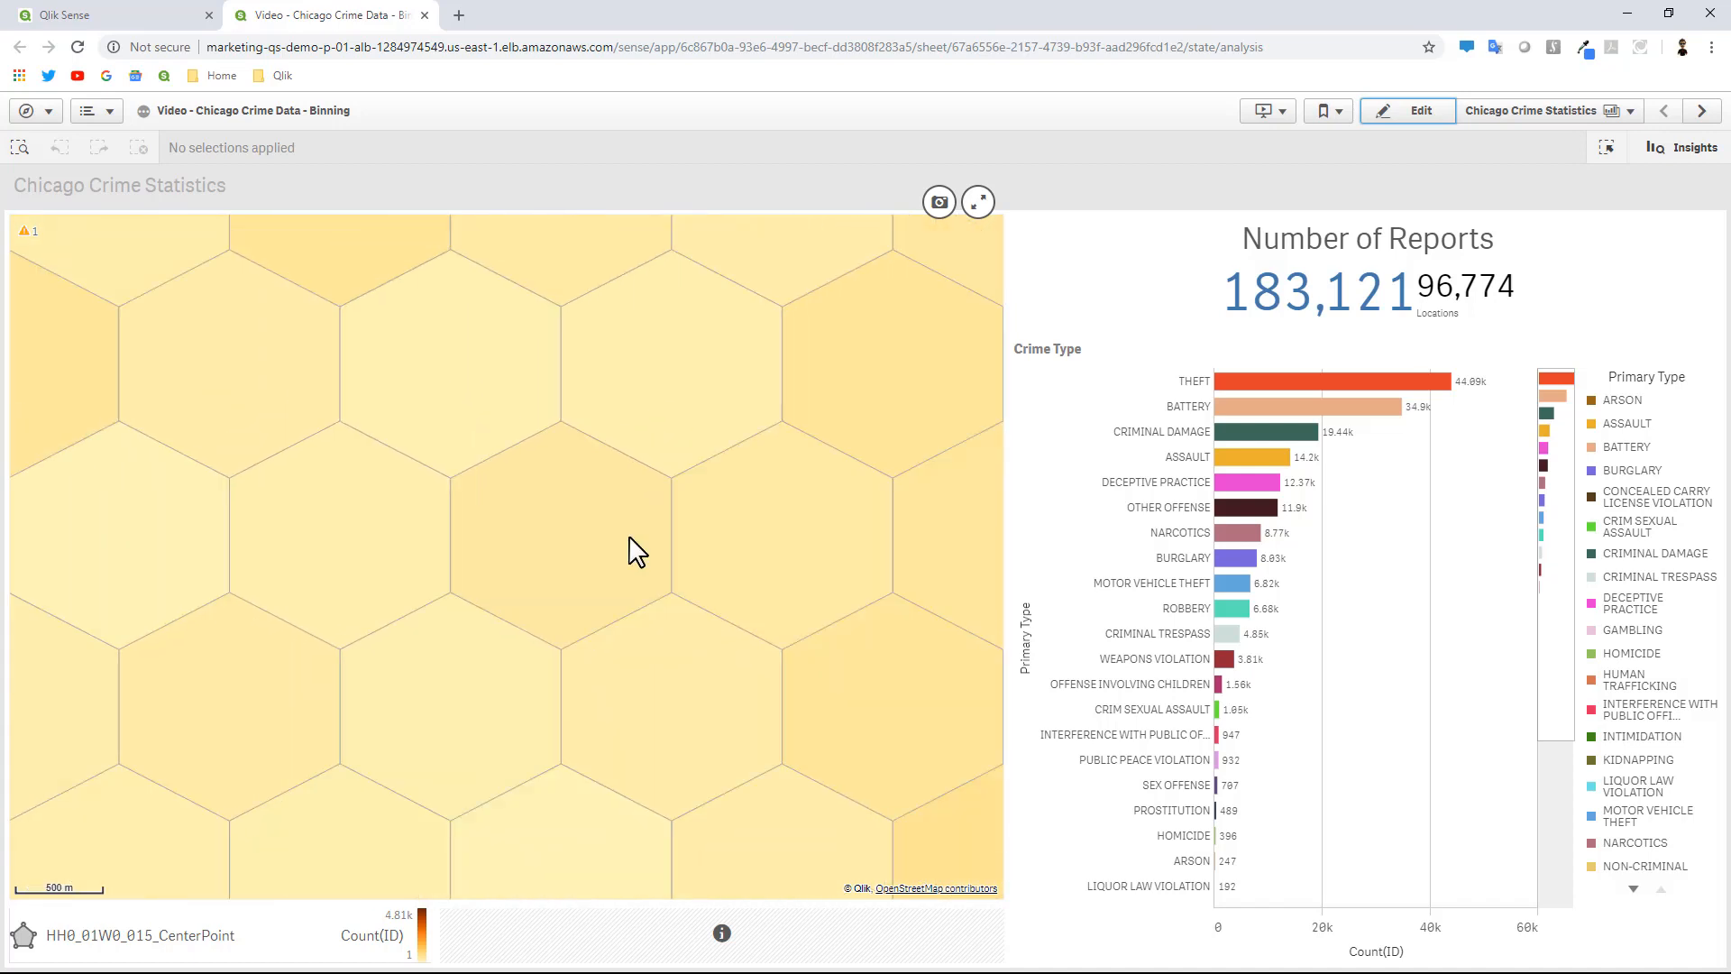
scroll(633, 552, "down", 5)
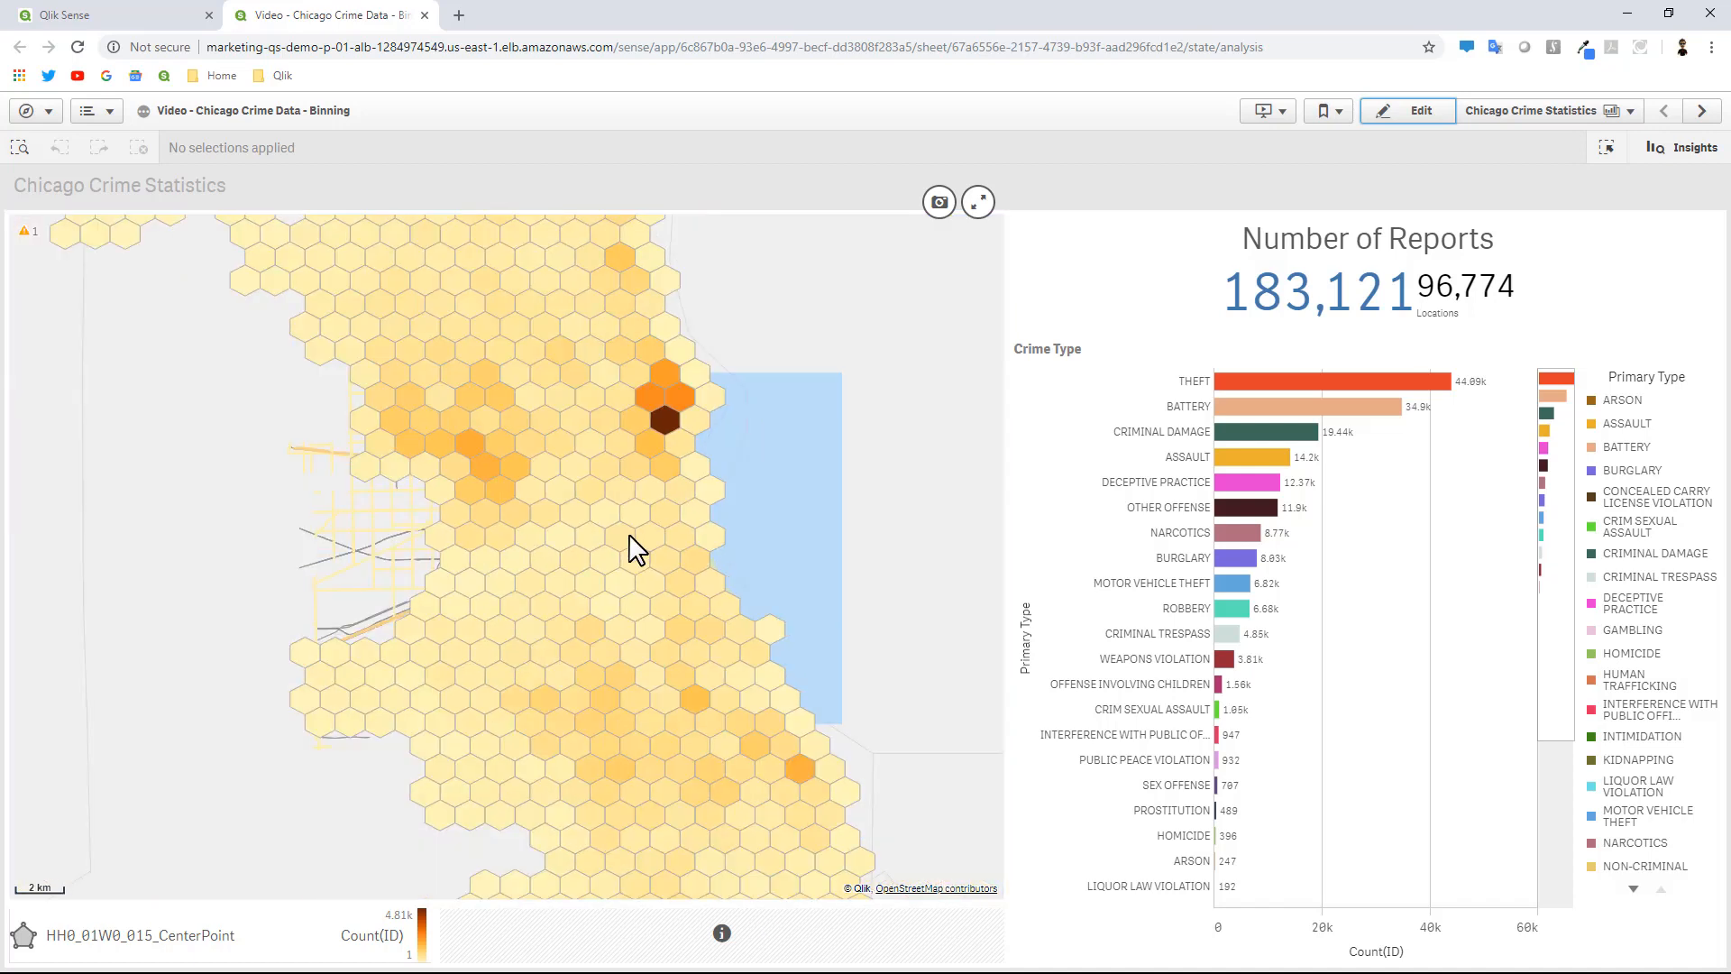
Test the map layers with BURGLARY and ROBBERY selected in the Crime Type chart, narrow to ROBBERY only, and cancel the selection.
left_click(1241, 557)
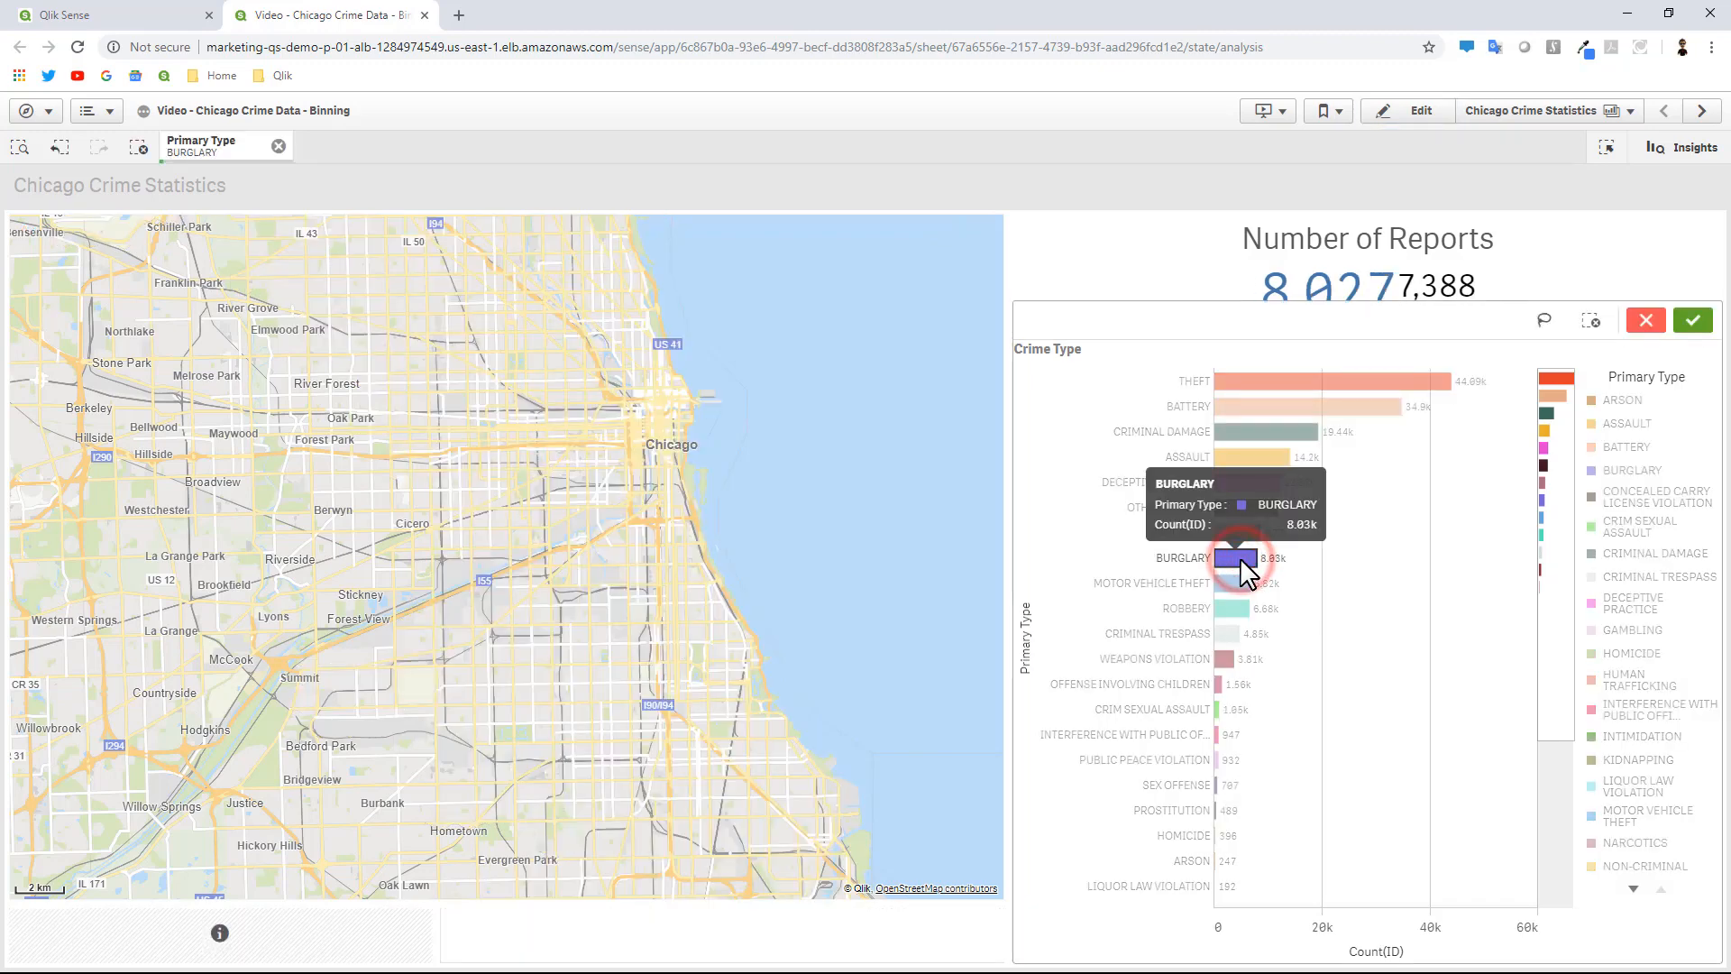
left_click(1232, 608)
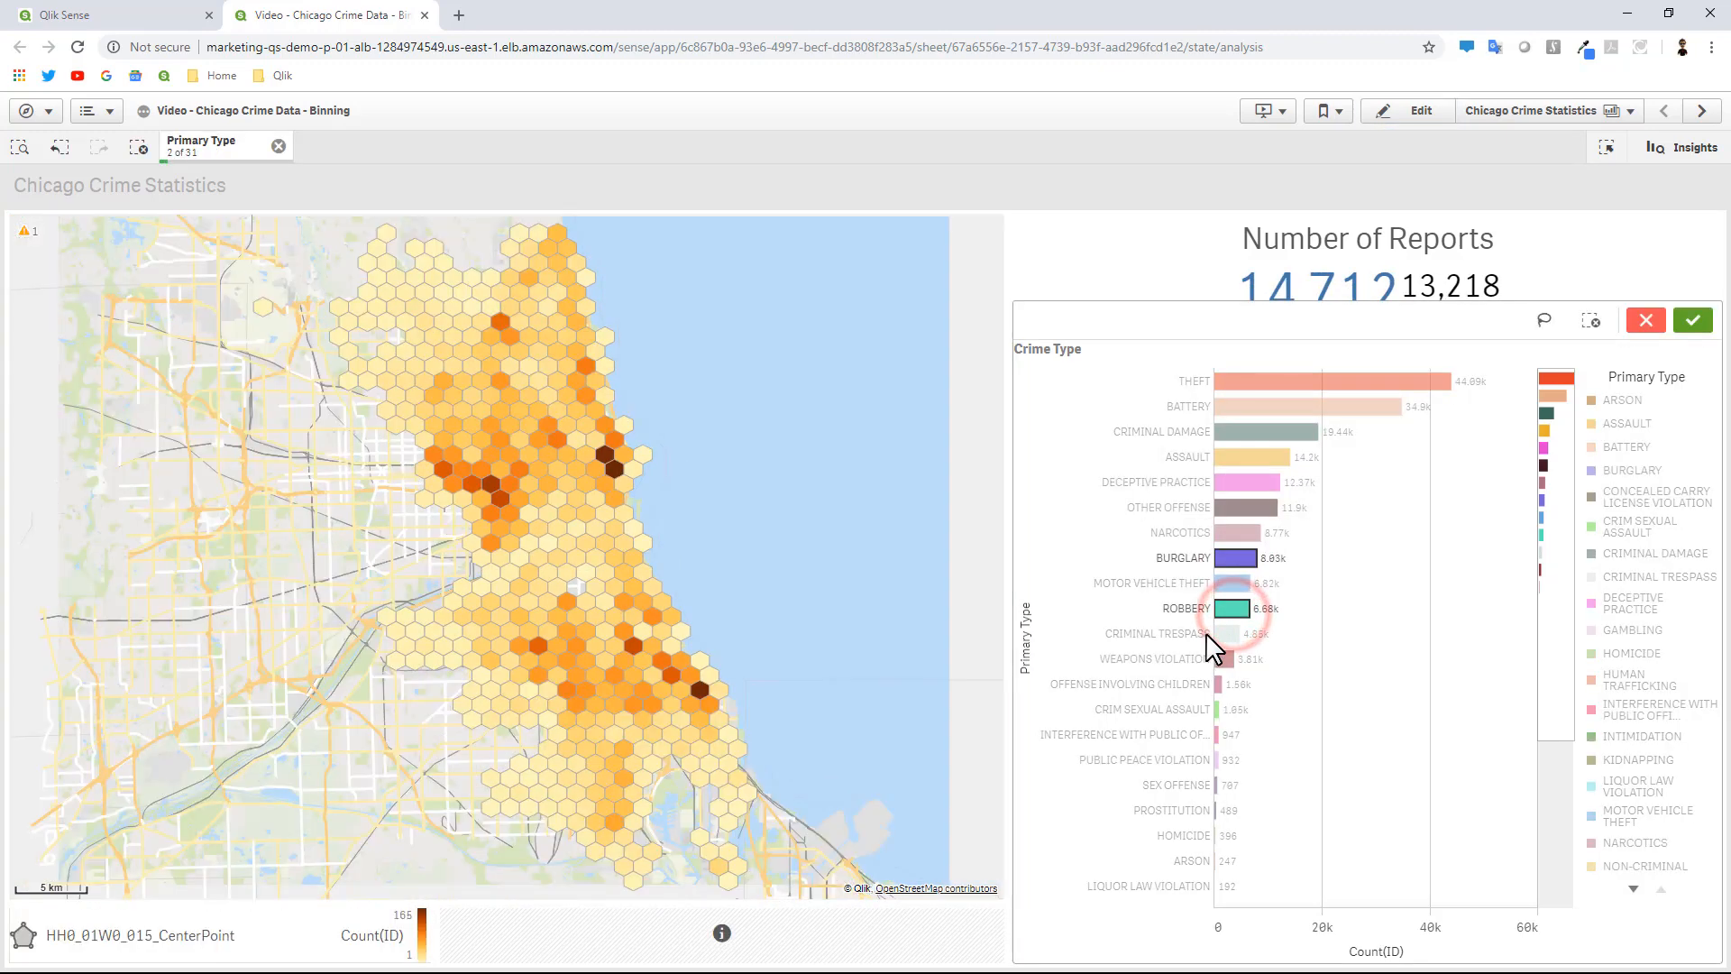
left_click(1241, 558)
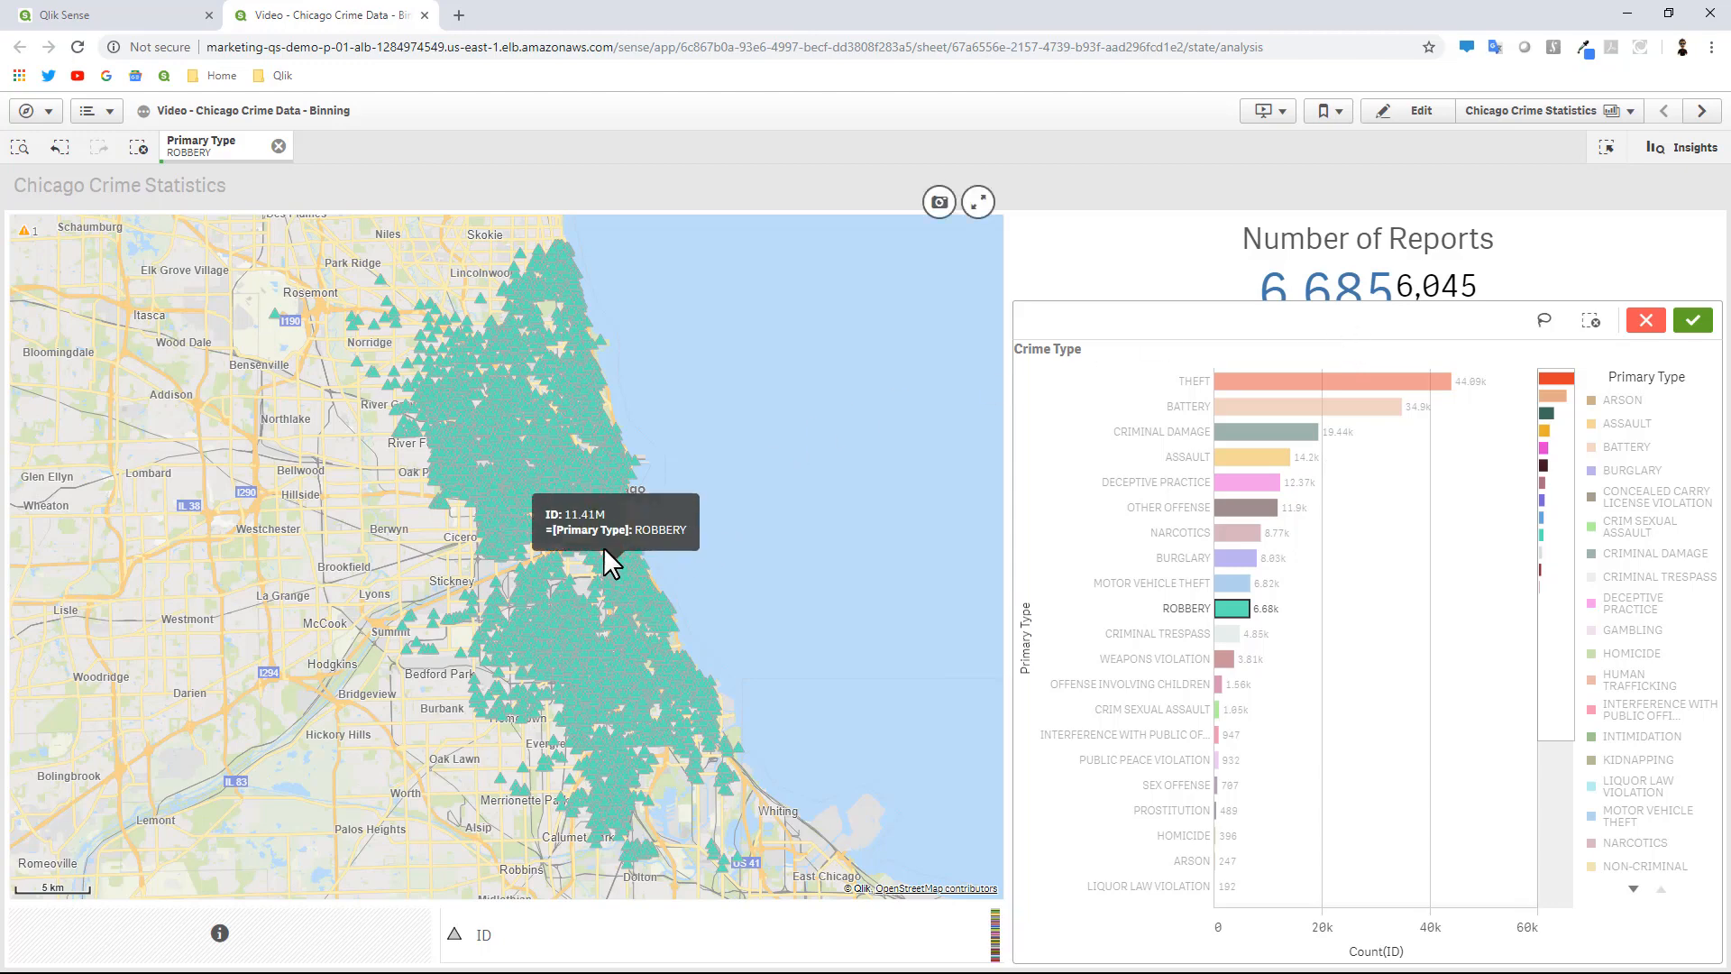
mouse_move(589, 561)
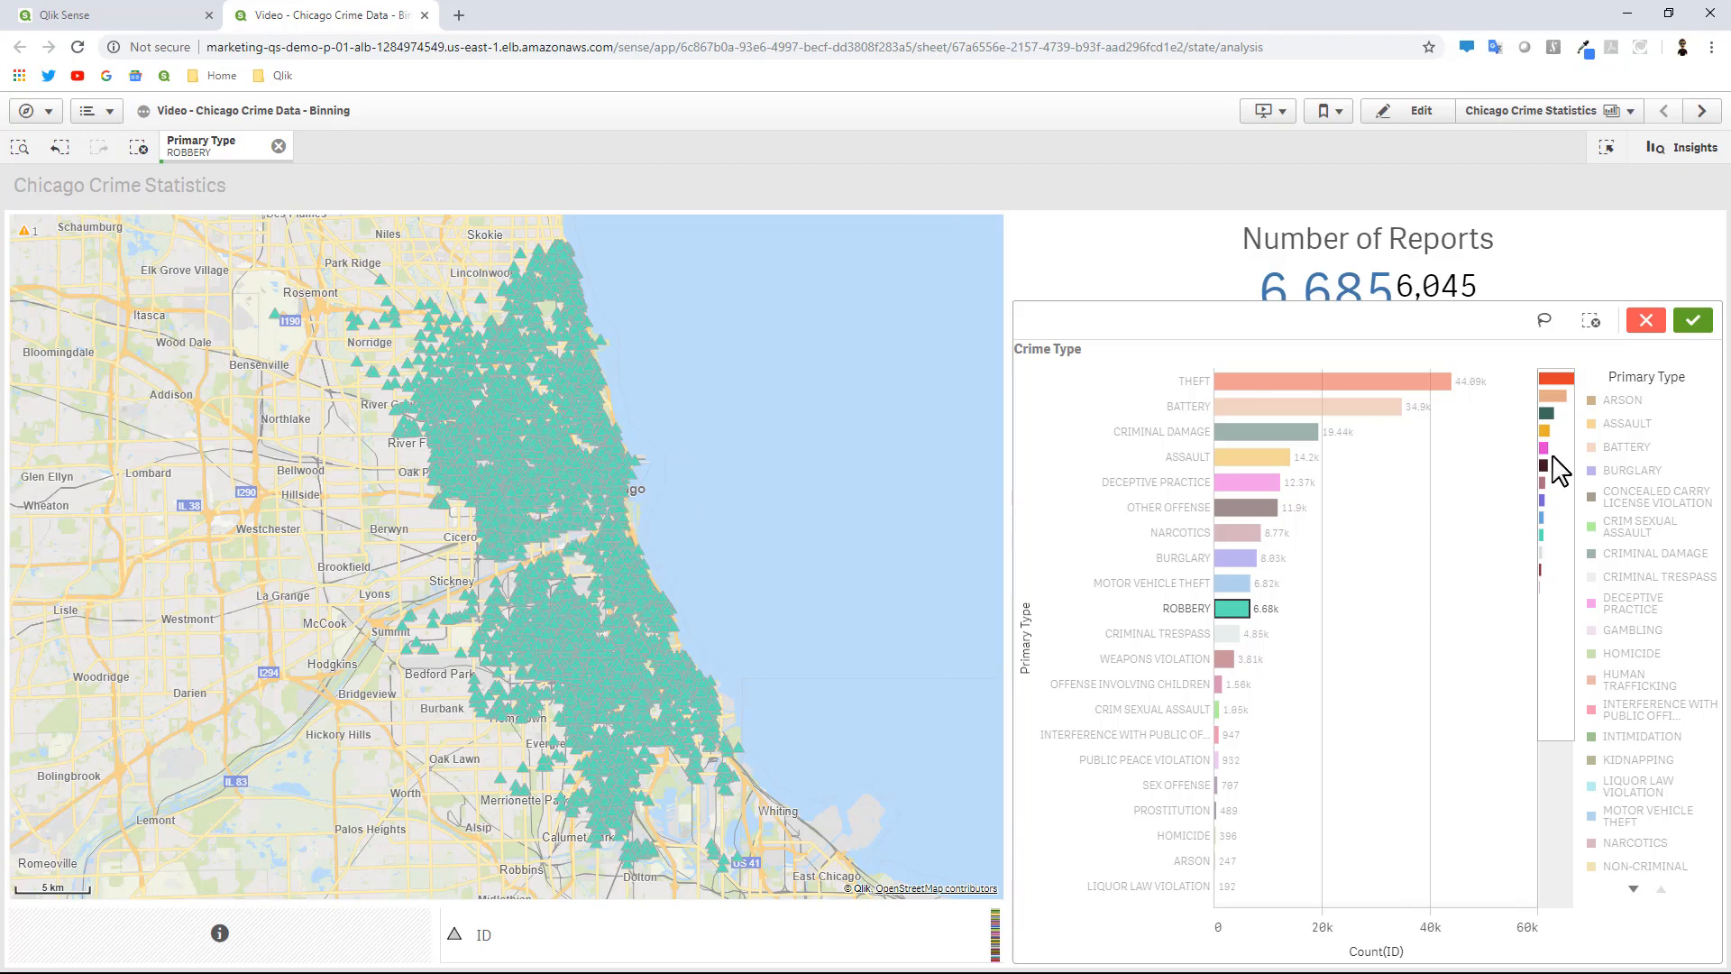
left_click(1645, 322)
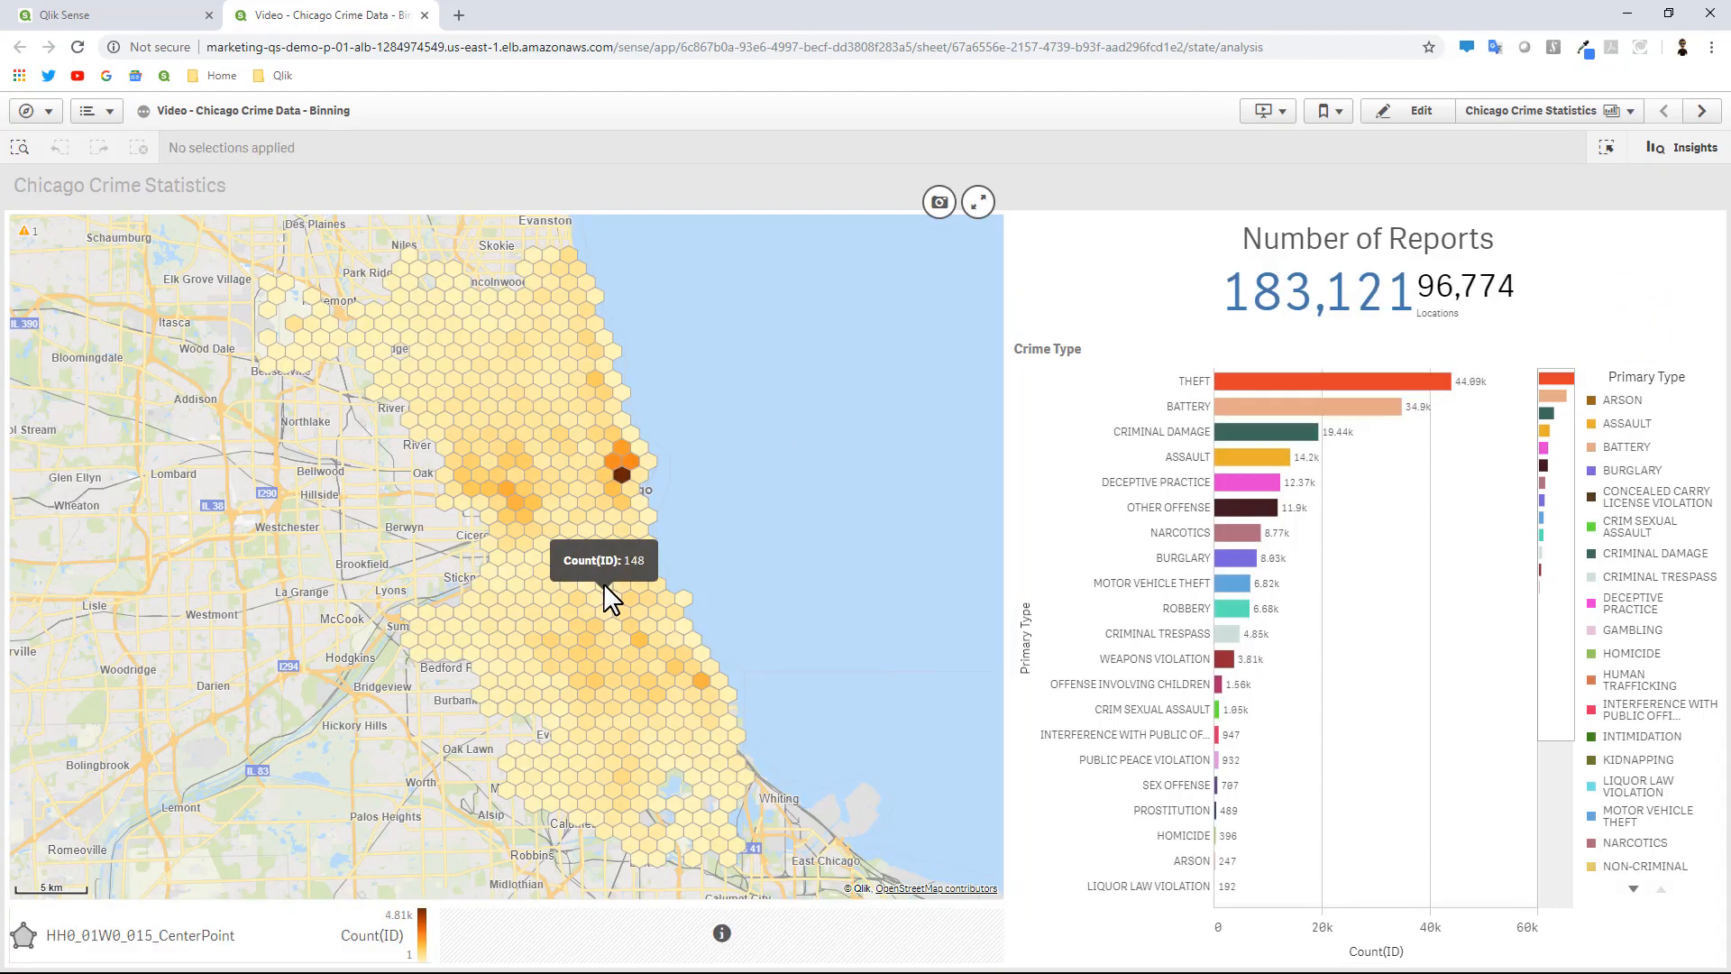
left_click(722, 564)
scroll(612, 563, "up", 3)
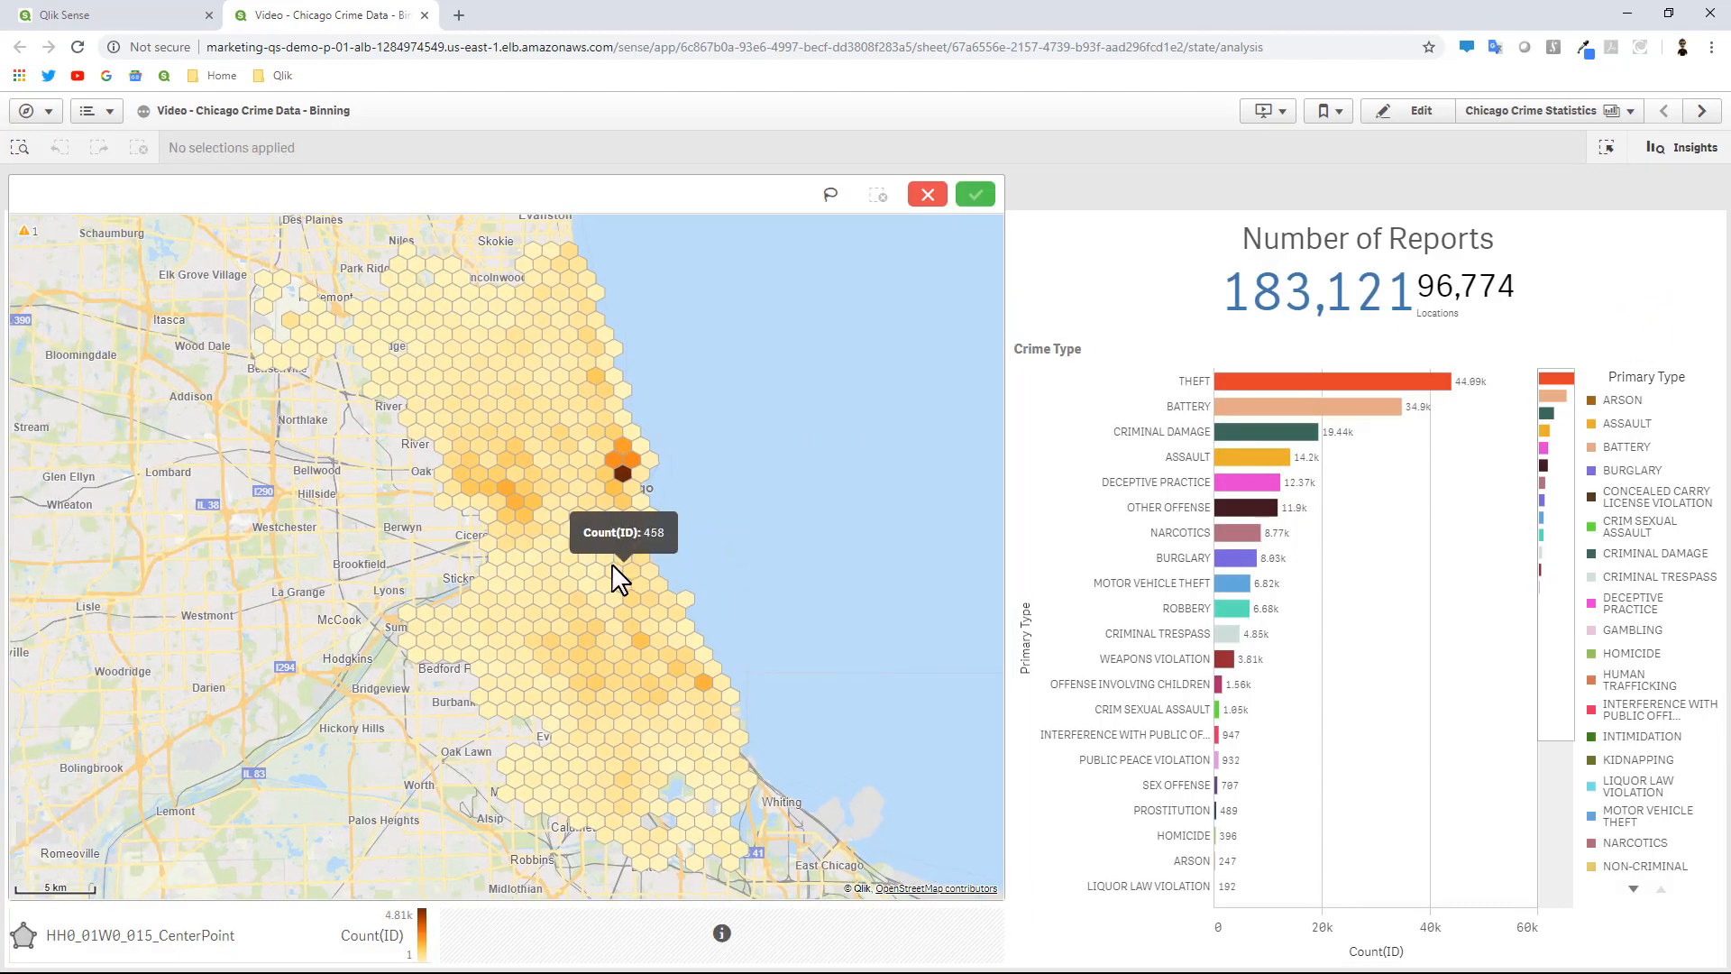
scroll(857, 518, "down", 2)
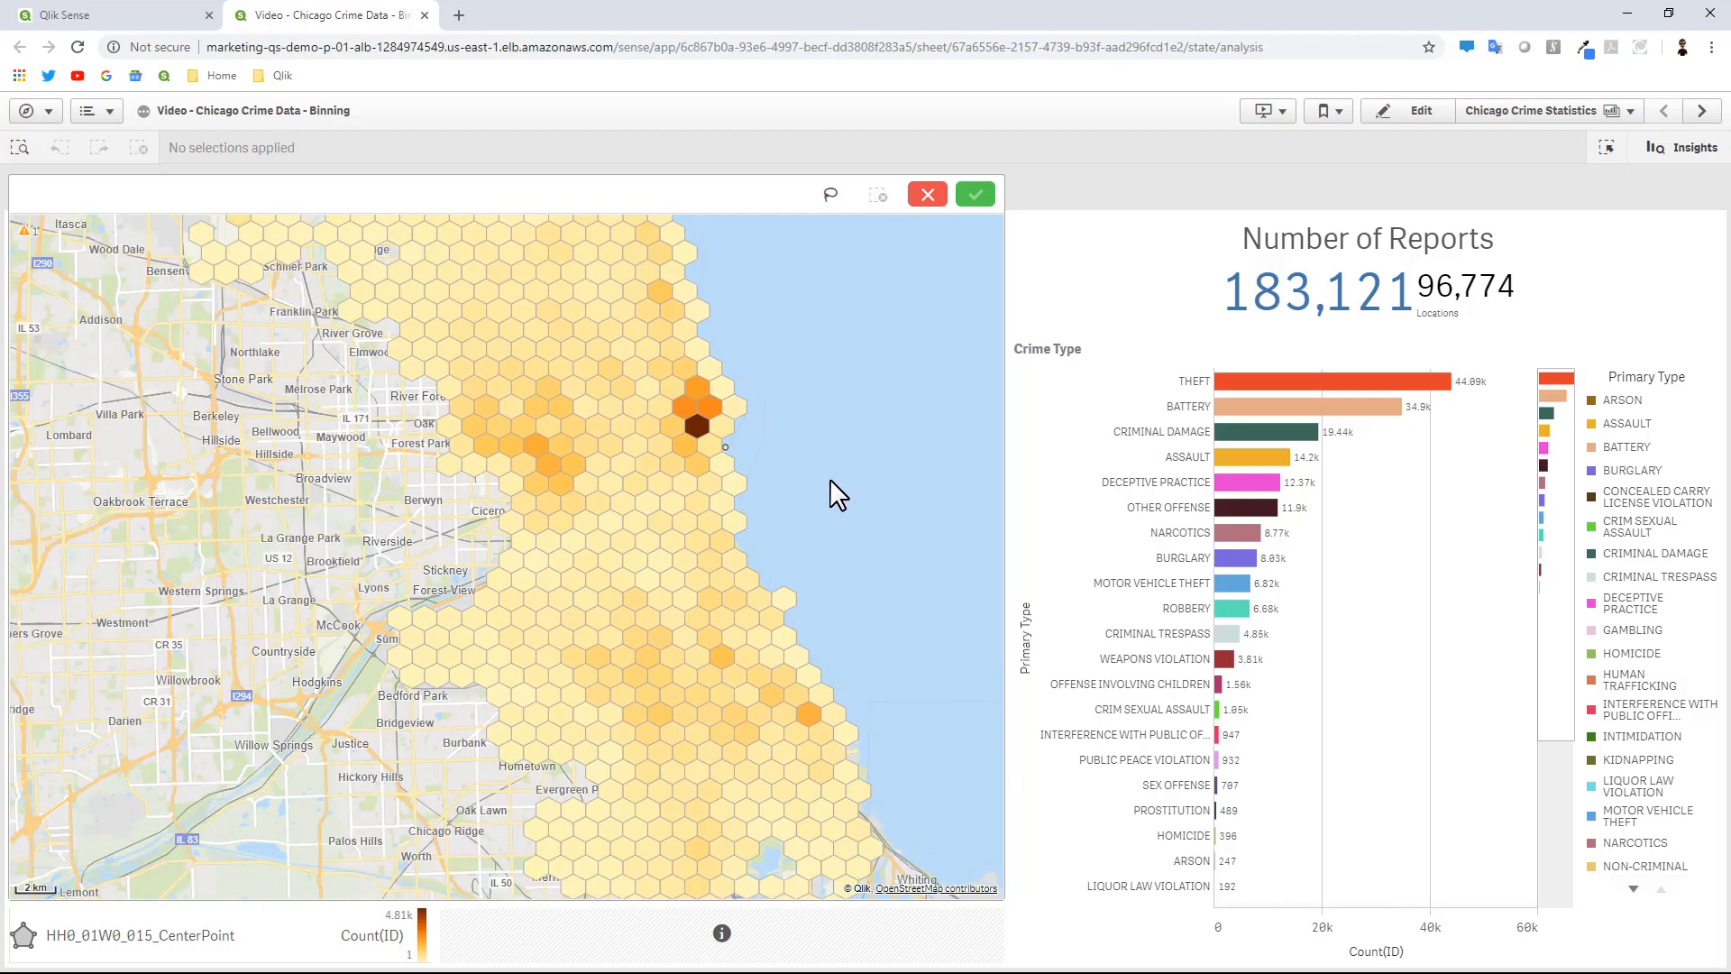
left_click(912, 201)
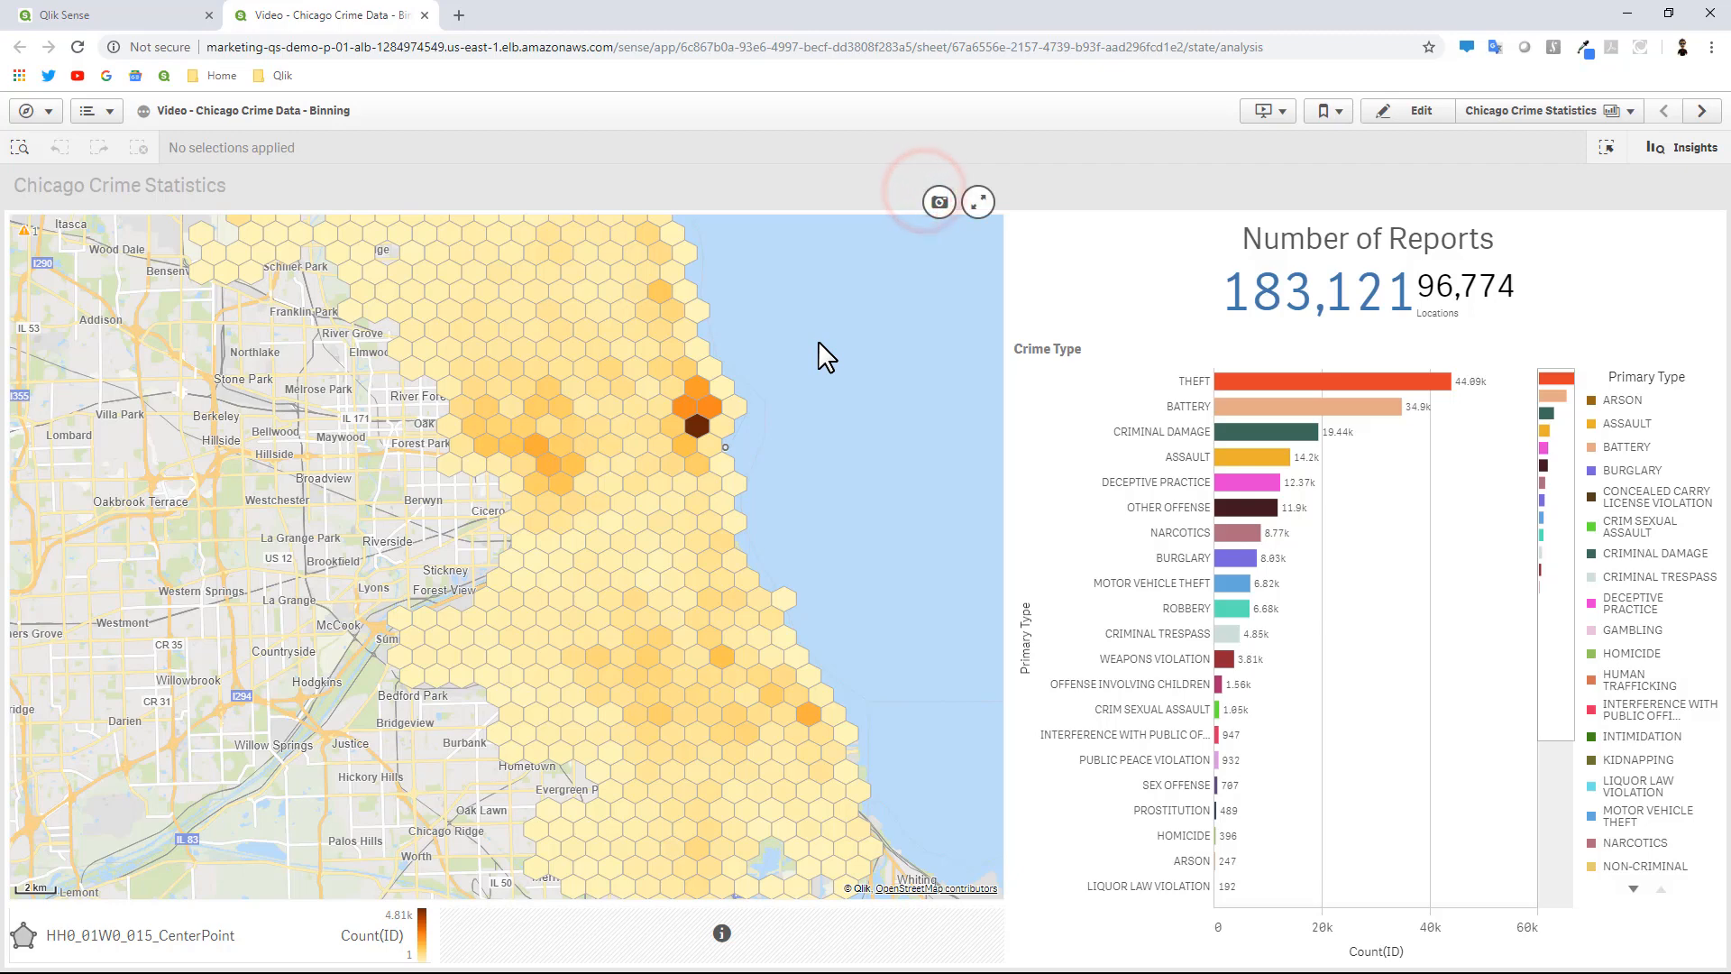
Open the data load editor in a new browser tab and show the first auto-generated script section.
left_click(47, 112)
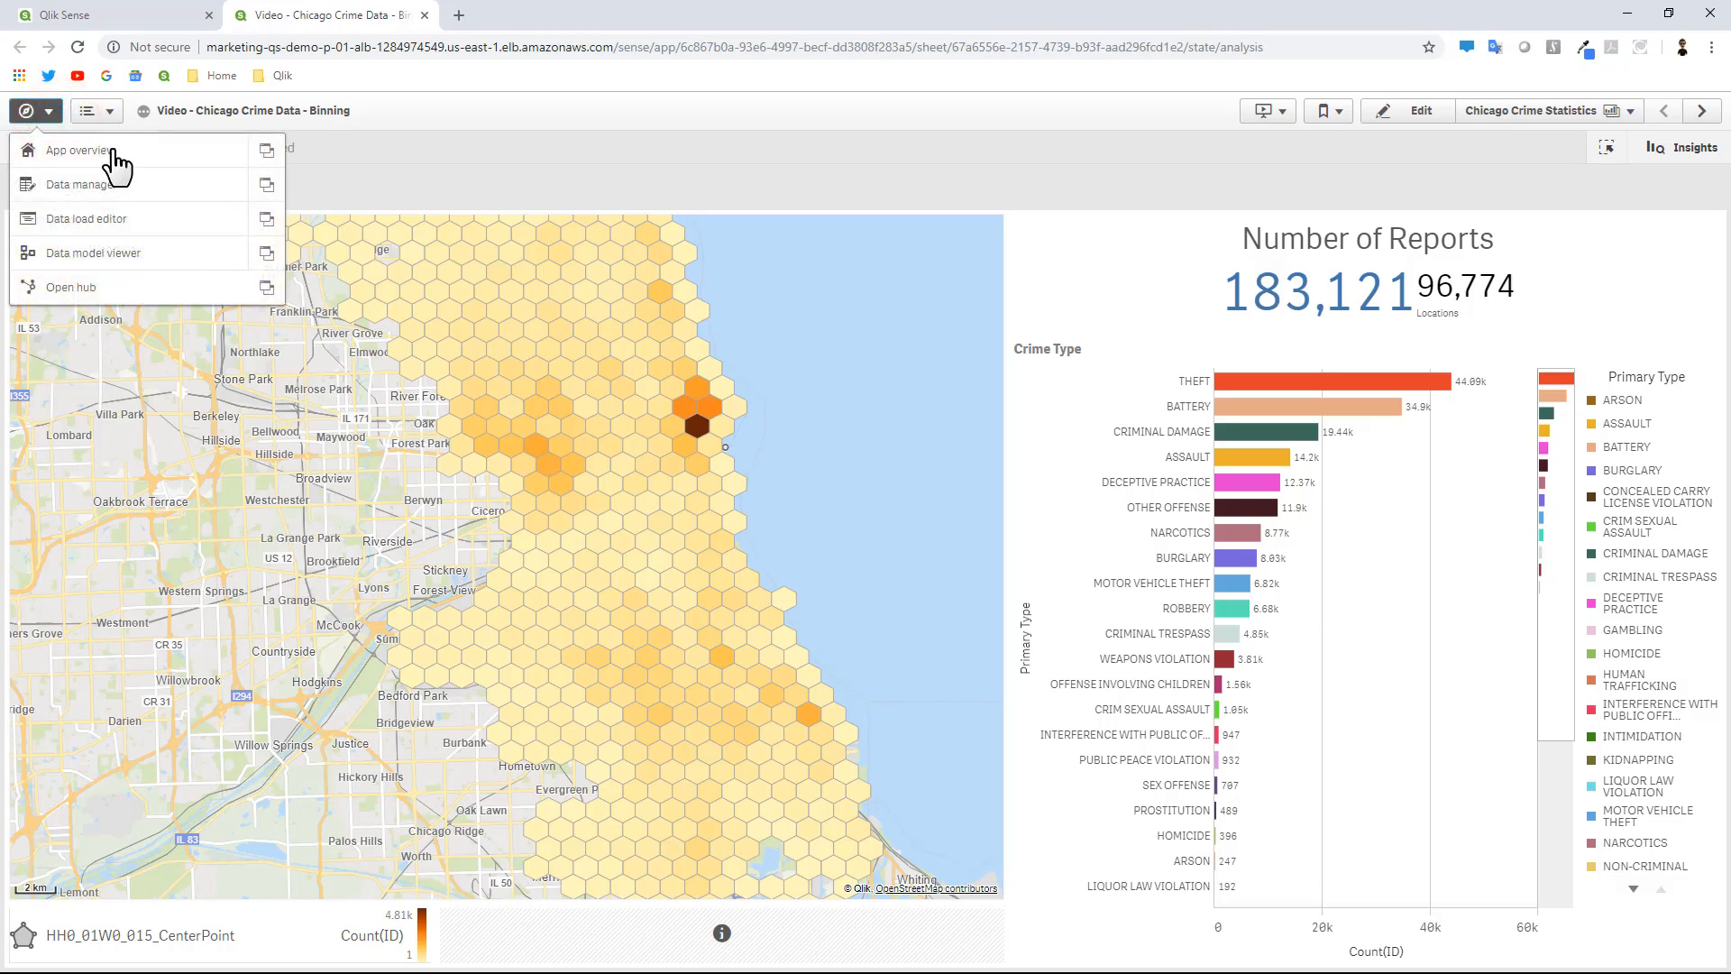
left_click(265, 220)
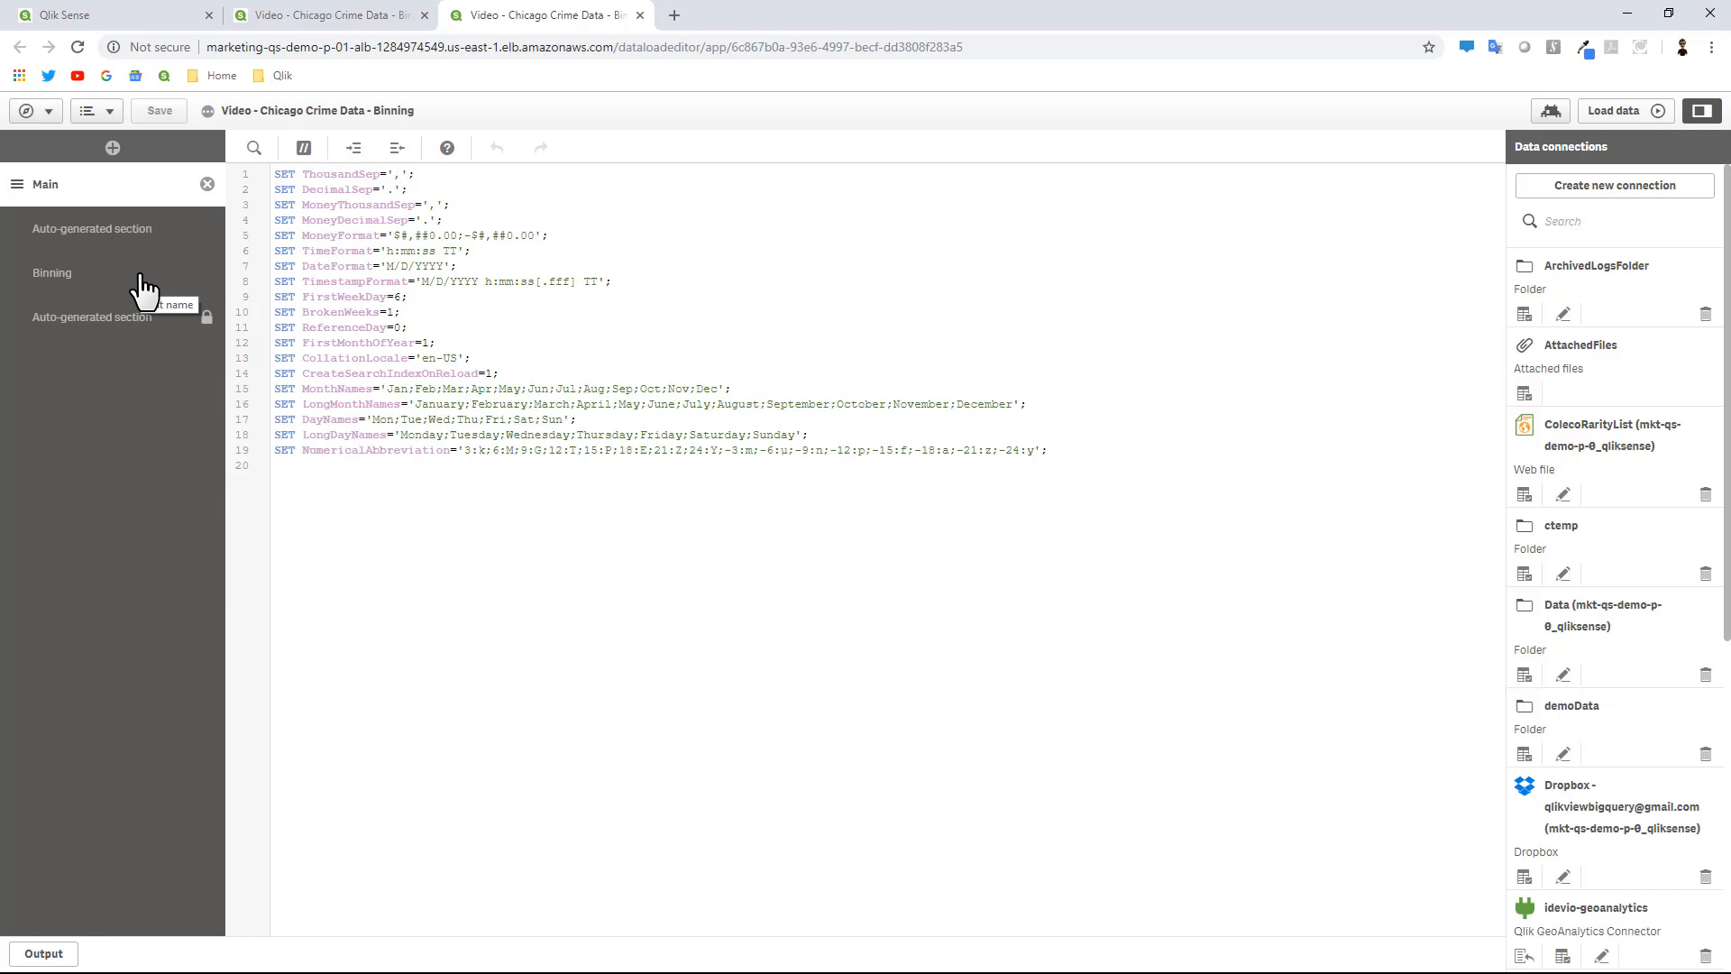
left_click(138, 232)
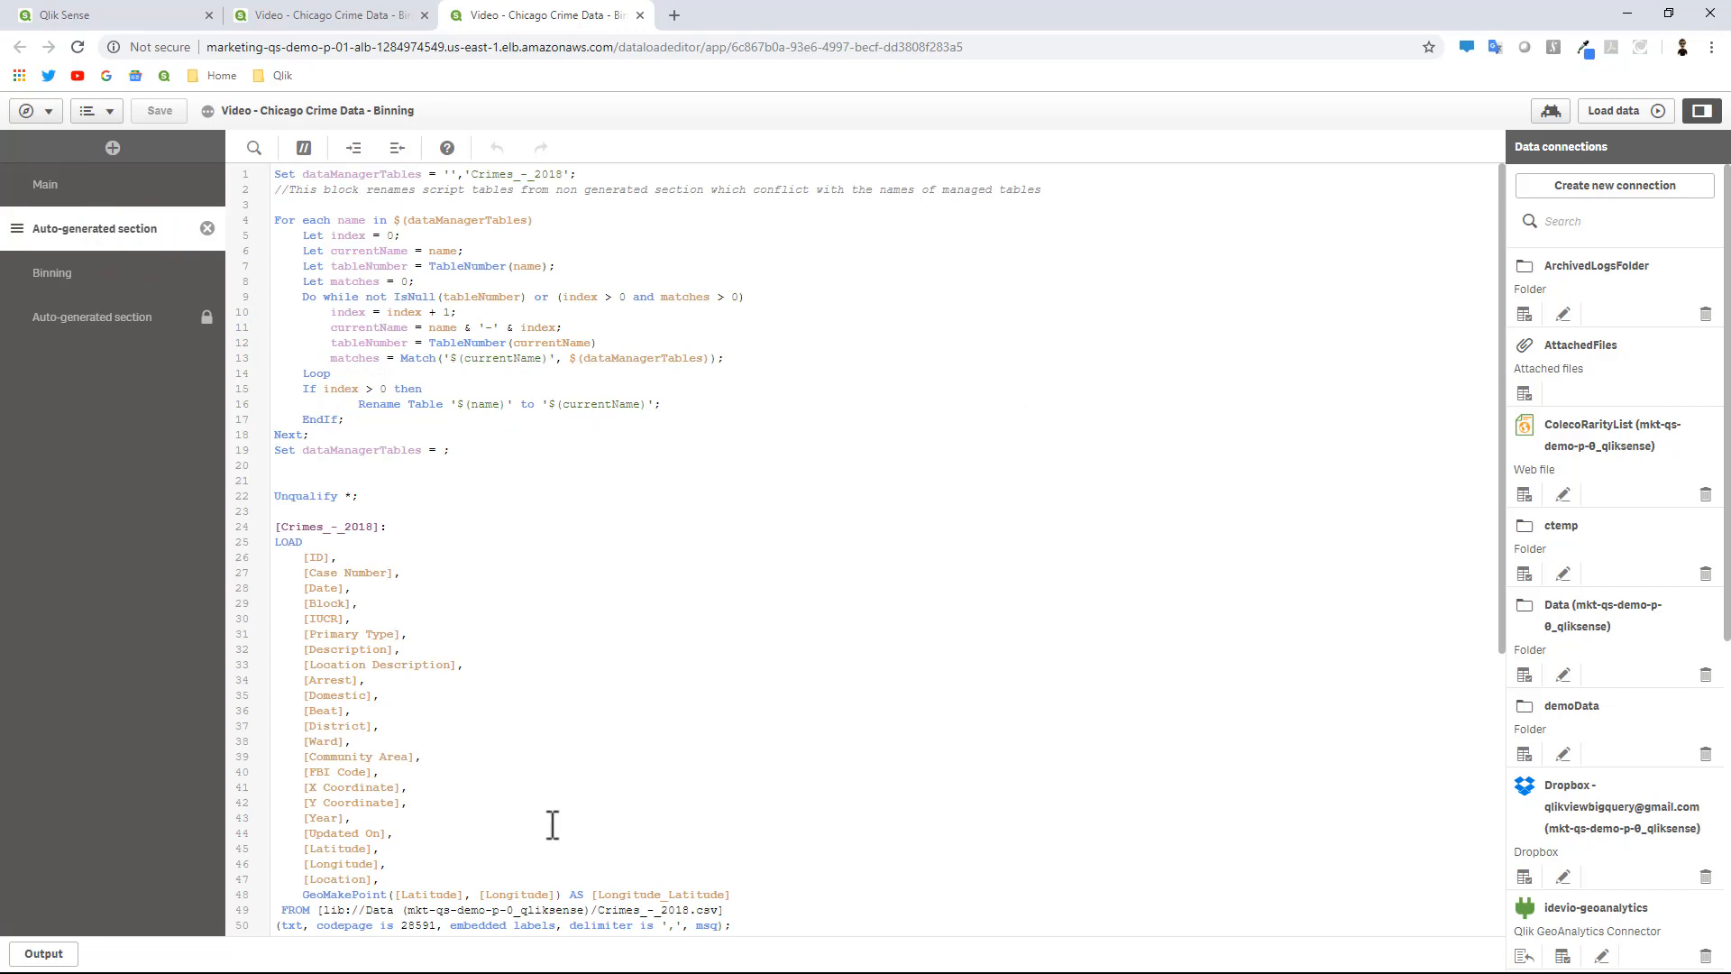
Open the bookmarked Crimes - 2018 dataset of the City of Chicago Data Portal in a new browser tab.
left_click(674, 16)
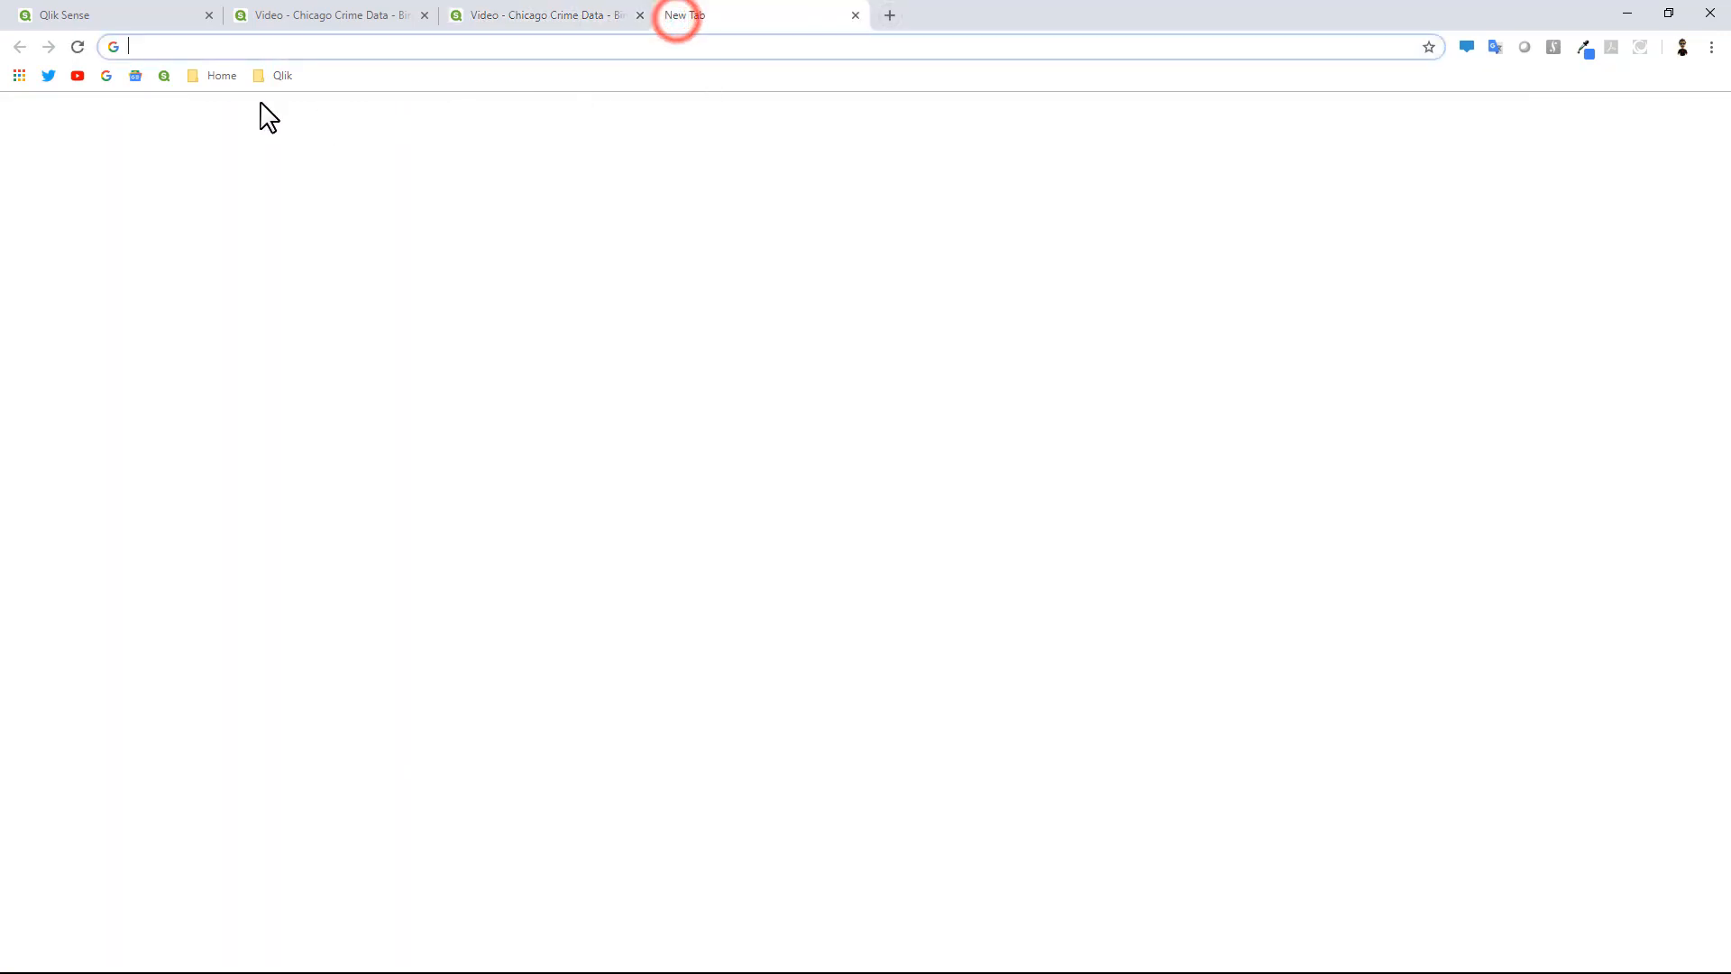
left_click(267, 75)
left_click(301, 146)
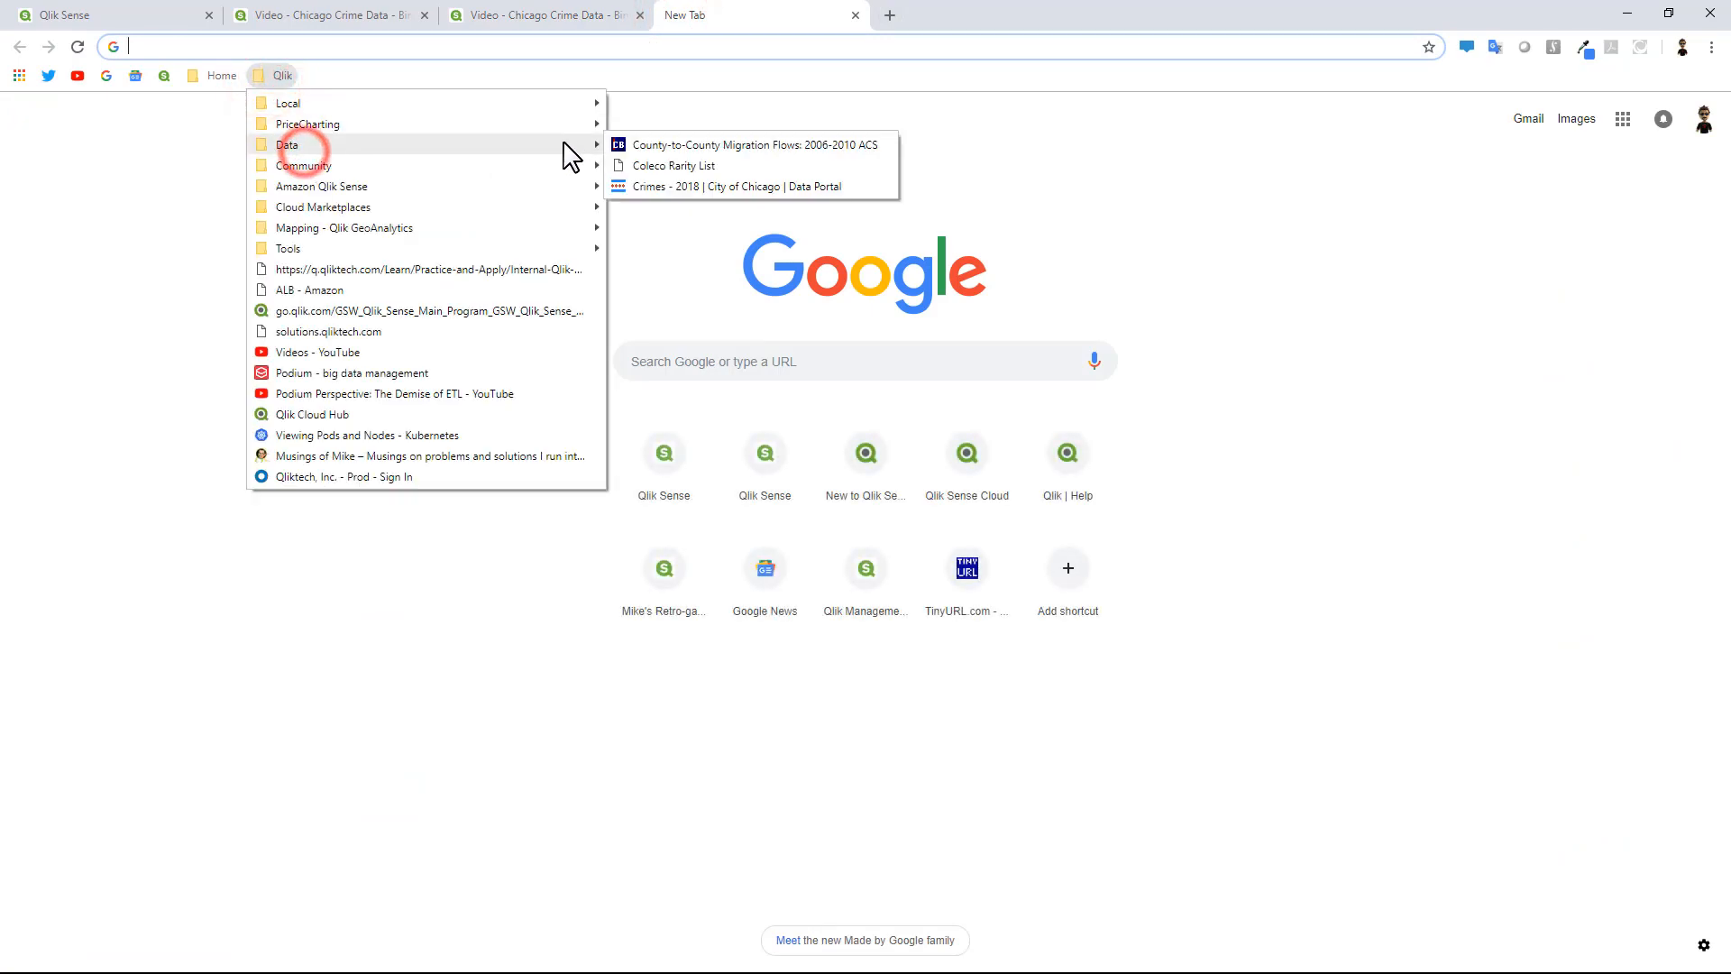
left_click(688, 186)
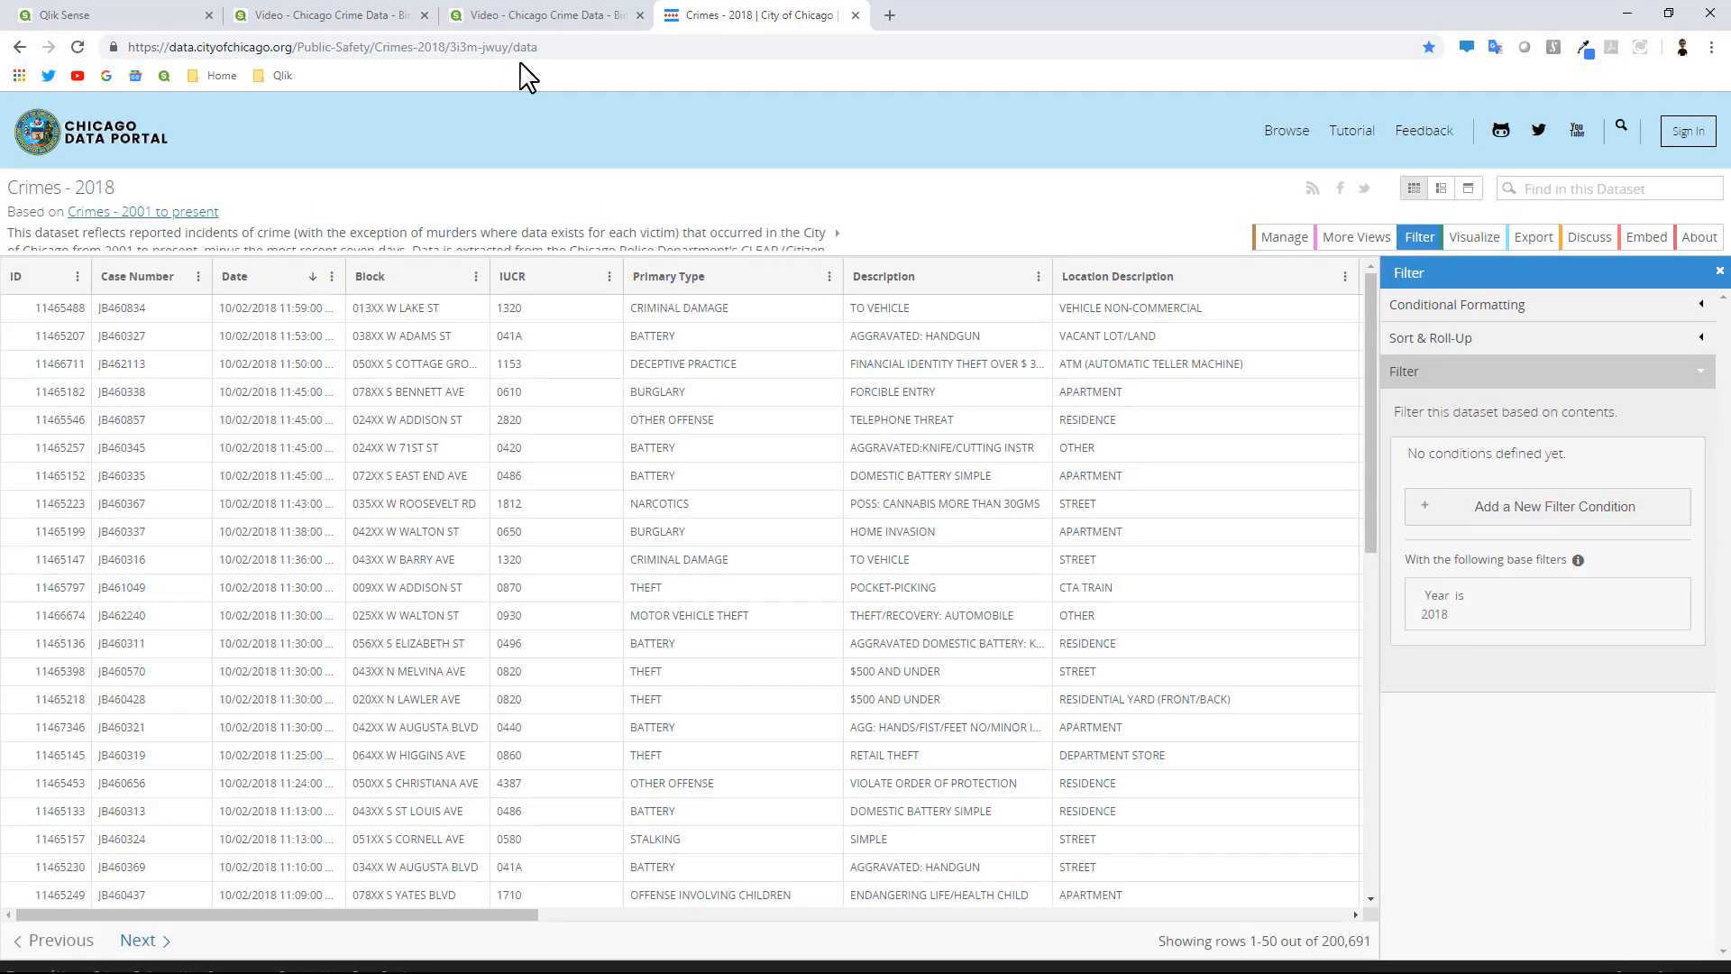
Return to the data load editor and copy the table name Crimes_-_2018 from the auto-generated script.
left_click(454, 19)
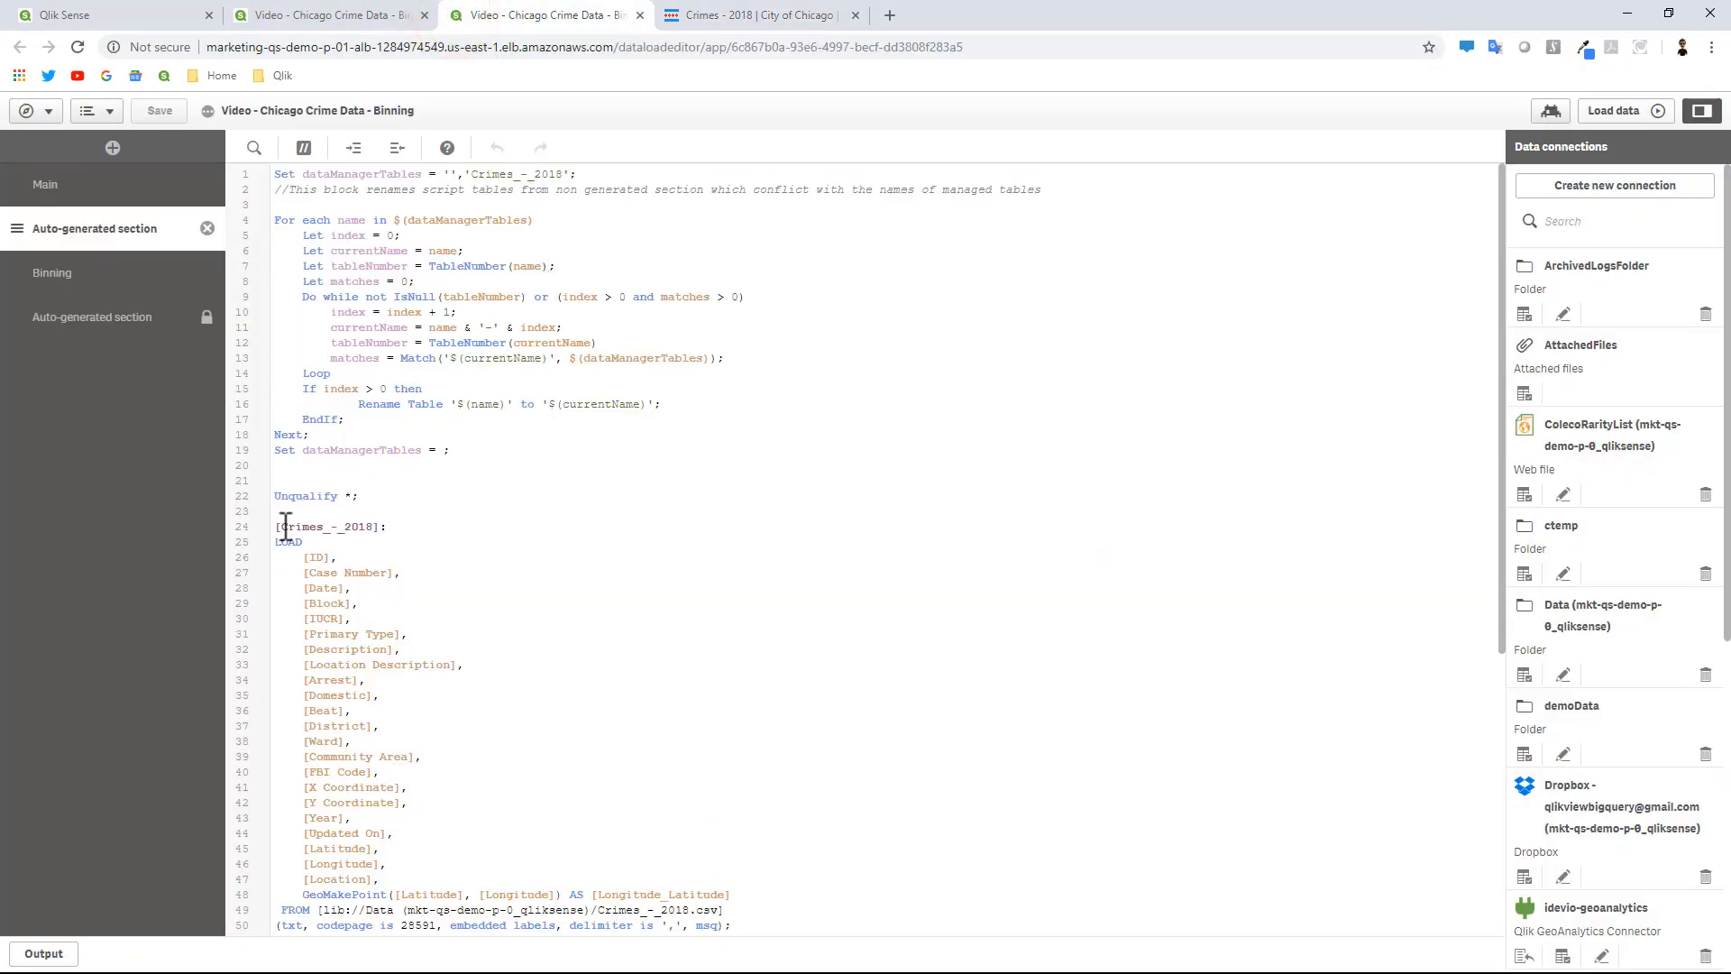
left_click_drag(281, 527, 379, 531)
key("ctrl+c")
left_click(418, 529)
Add a script section named Spatial Index and place it directly after the Binning section.
left_click(113, 147)
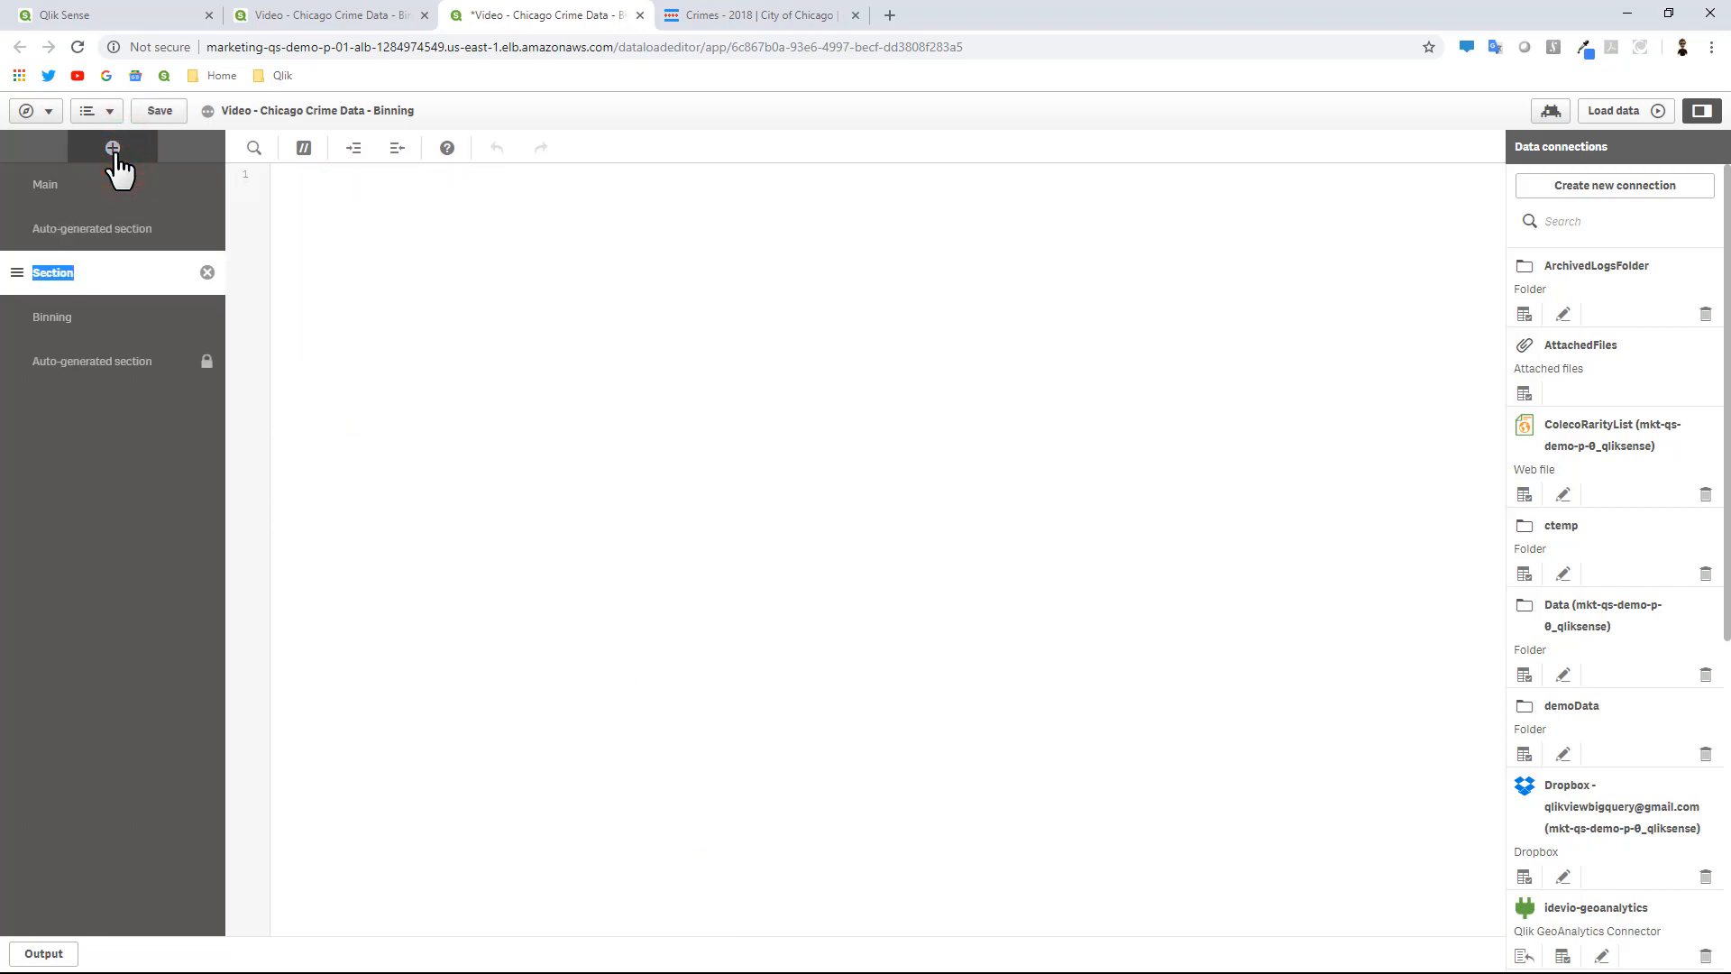
type("Spatial Index")
left_click_drag(14, 264, 13, 312)
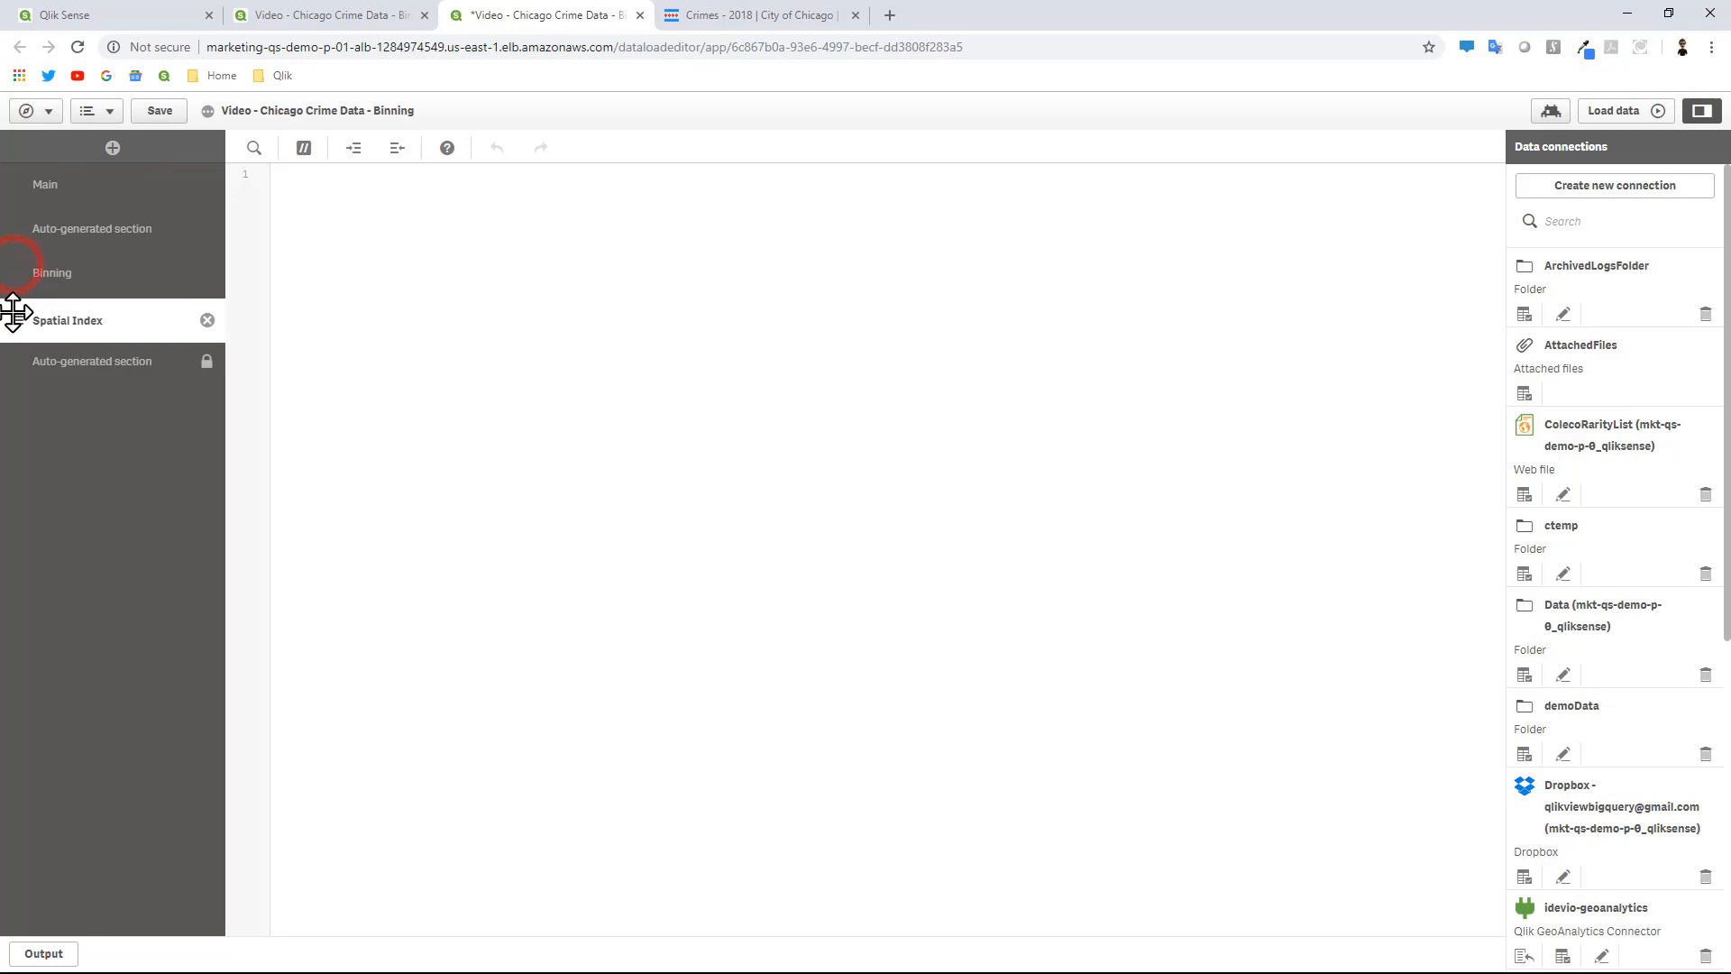
Add the comment lines //Crimes_-_2018, //Longitude_Latitude and //ID to the Spatial Index section.
left_click(433, 332)
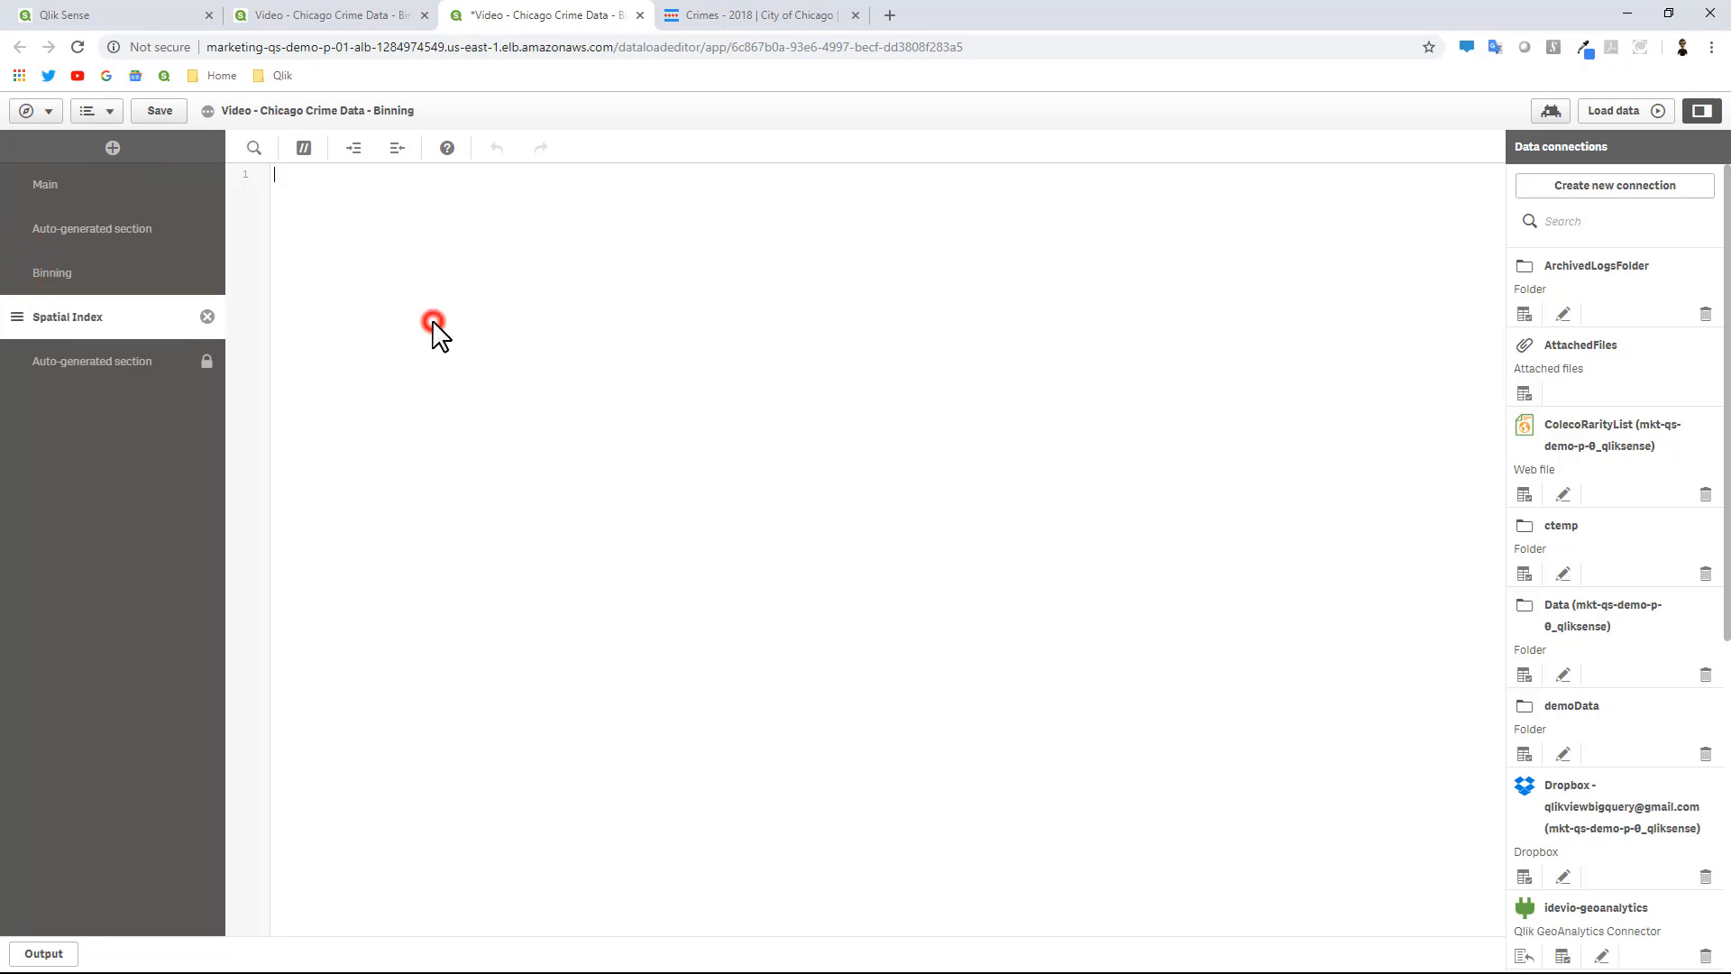
type("//")
key("ctrl+v")
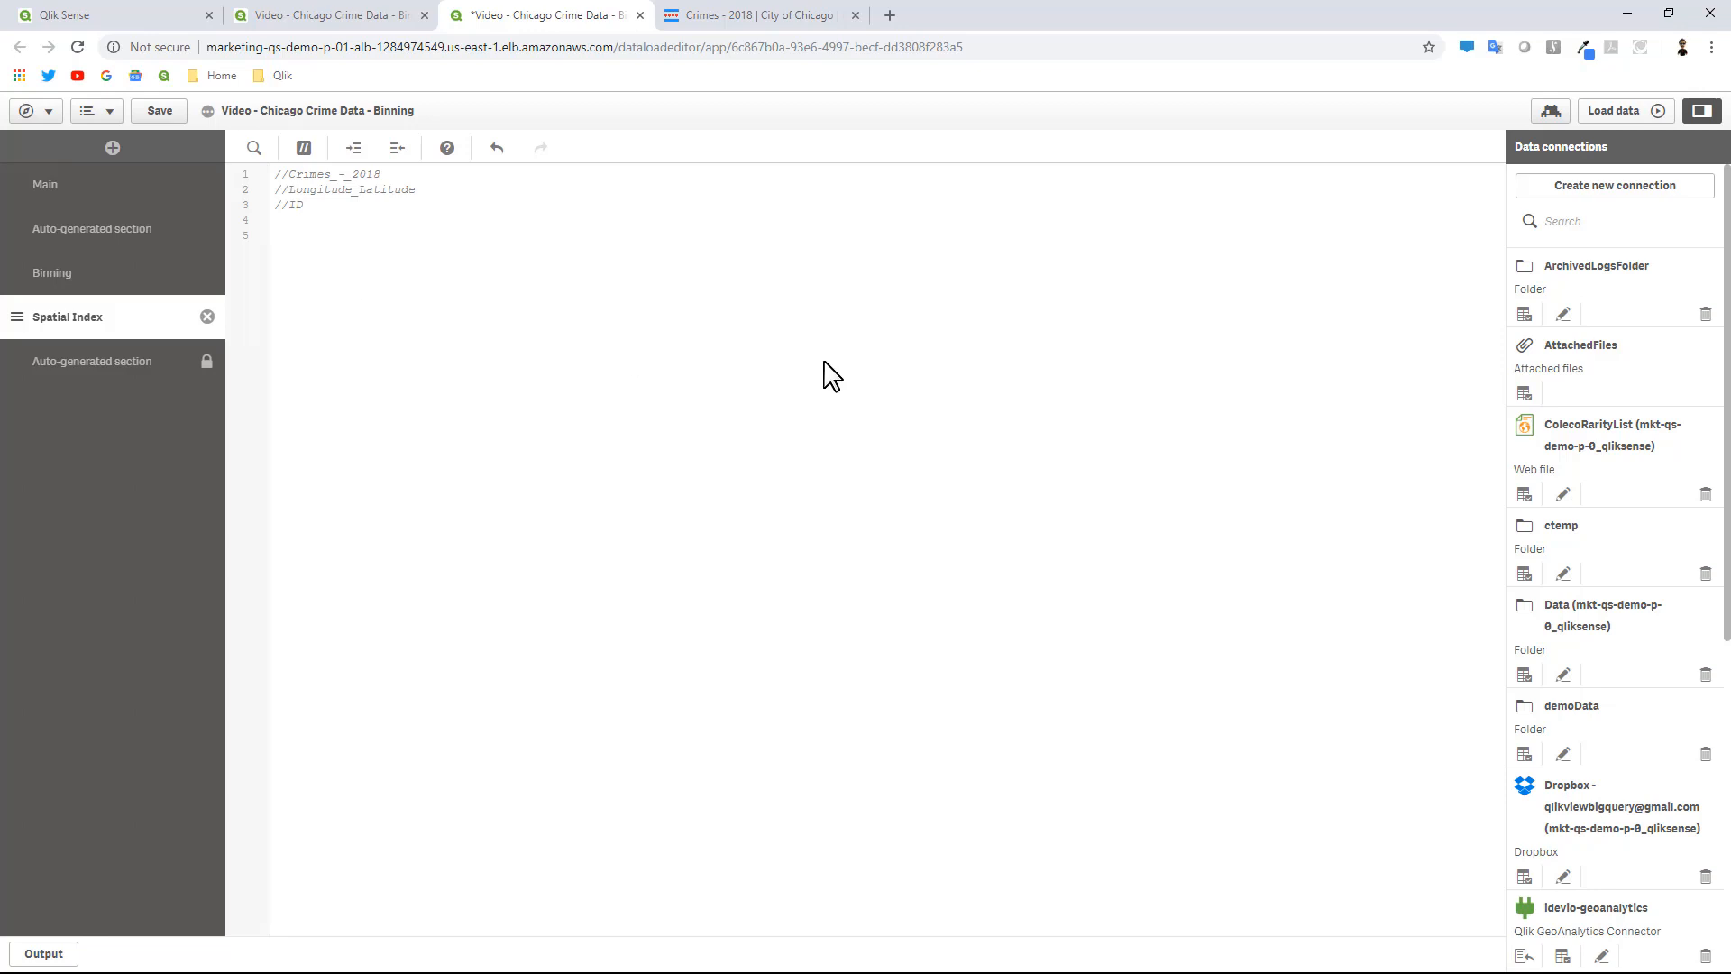
Start selecting data from the MikeGeoCoding GeoAnalytics connection and choose the SpatialIndex operation.
scroll(1565, 555, "down", 5)
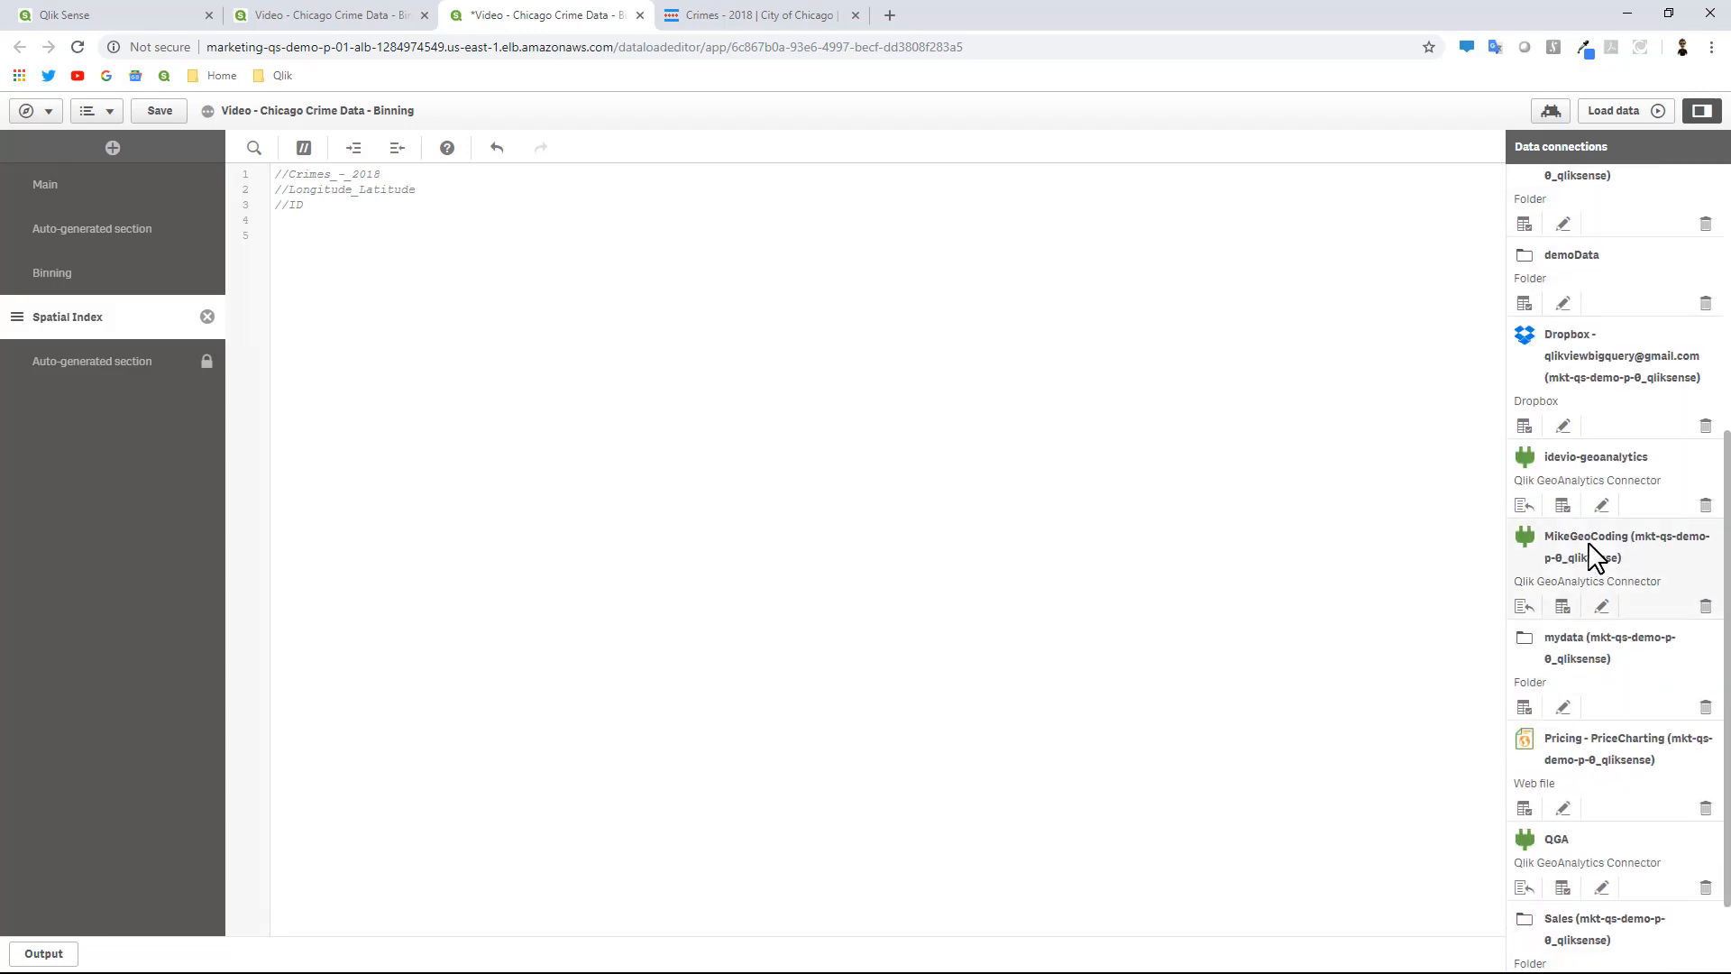
left_click(1564, 607)
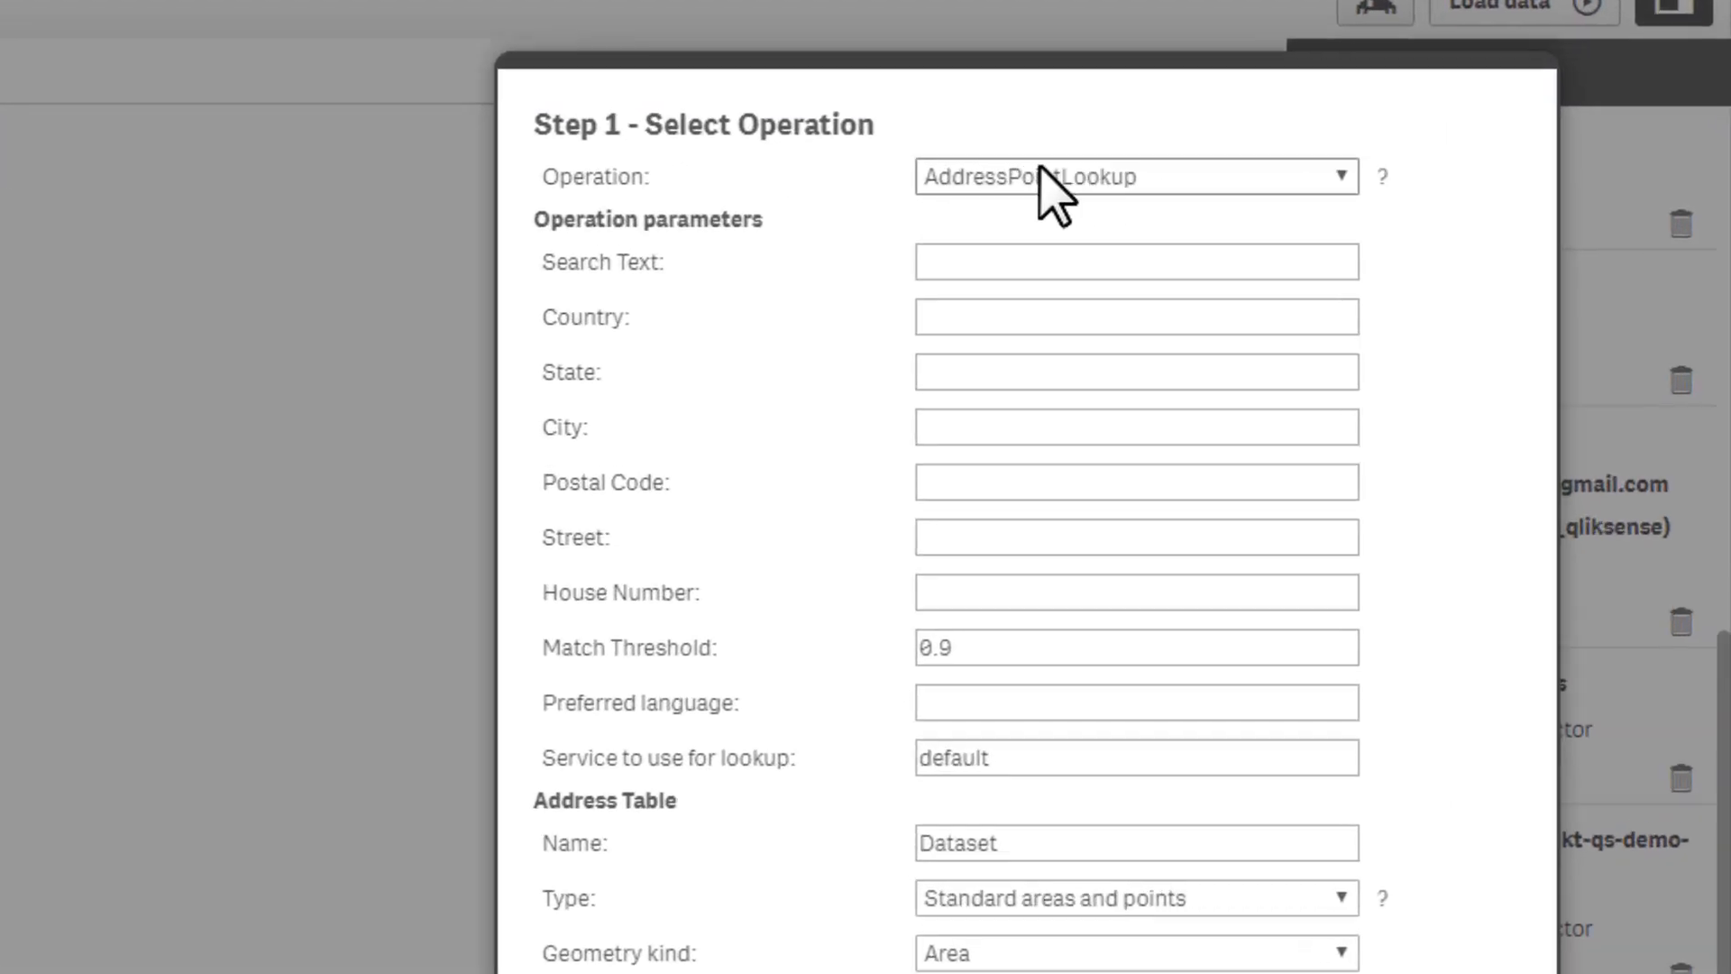
left_click(1357, 80)
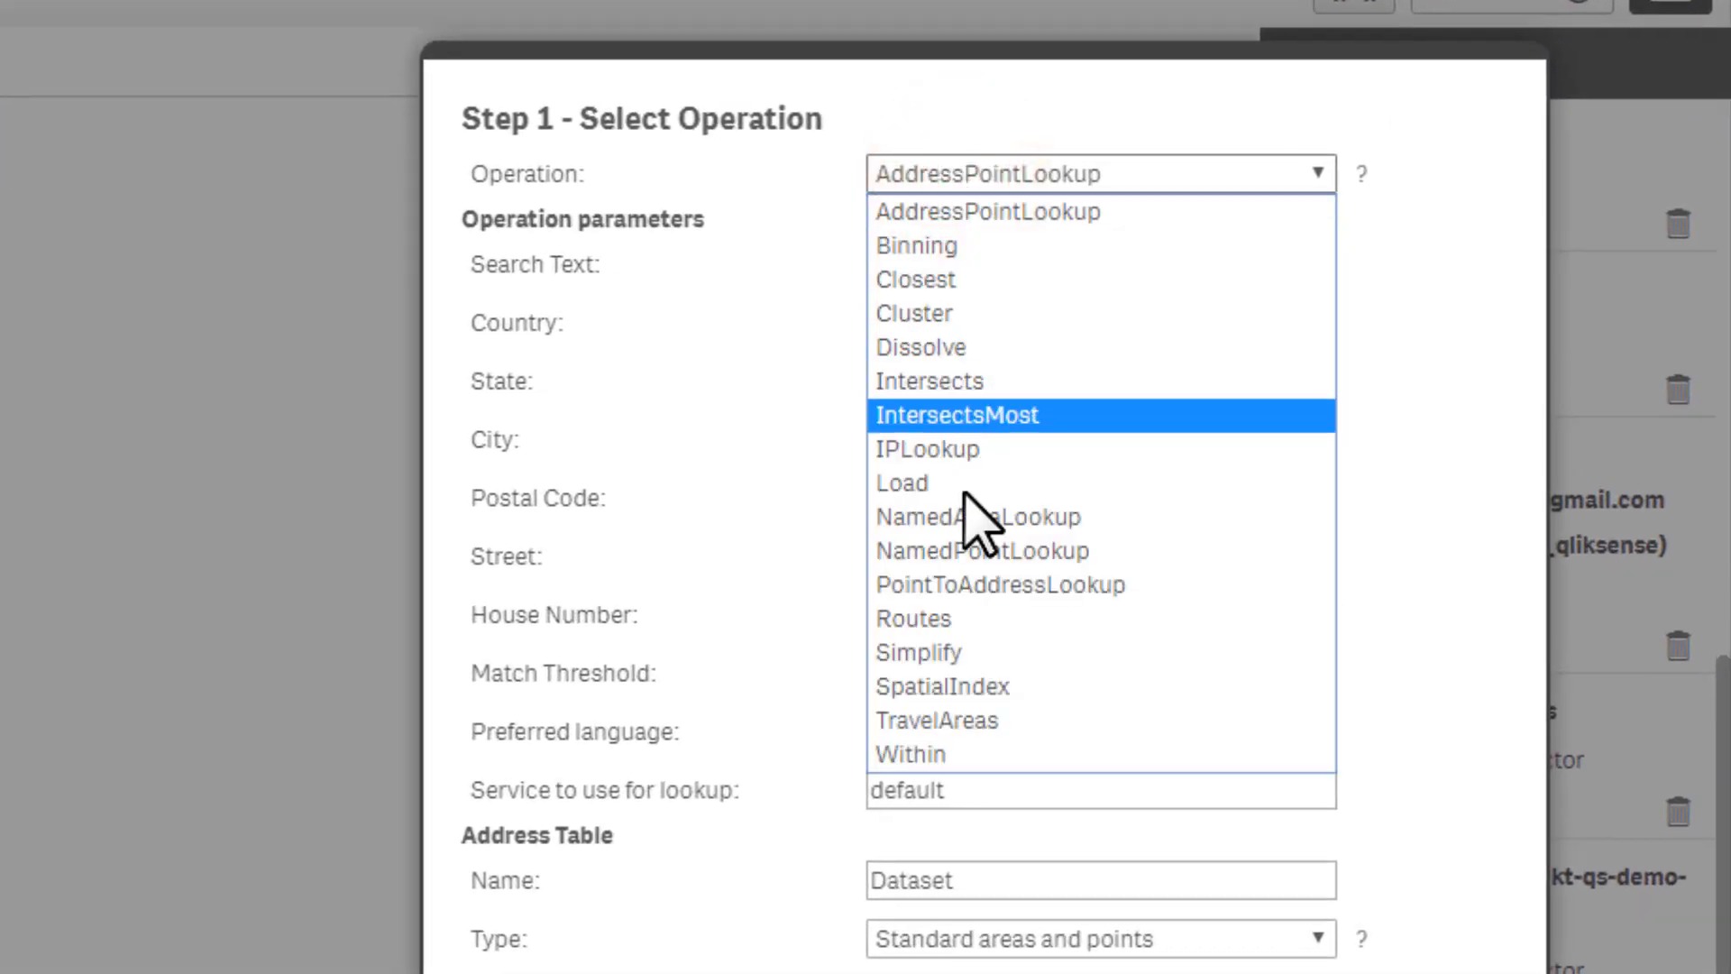
left_click(991, 687)
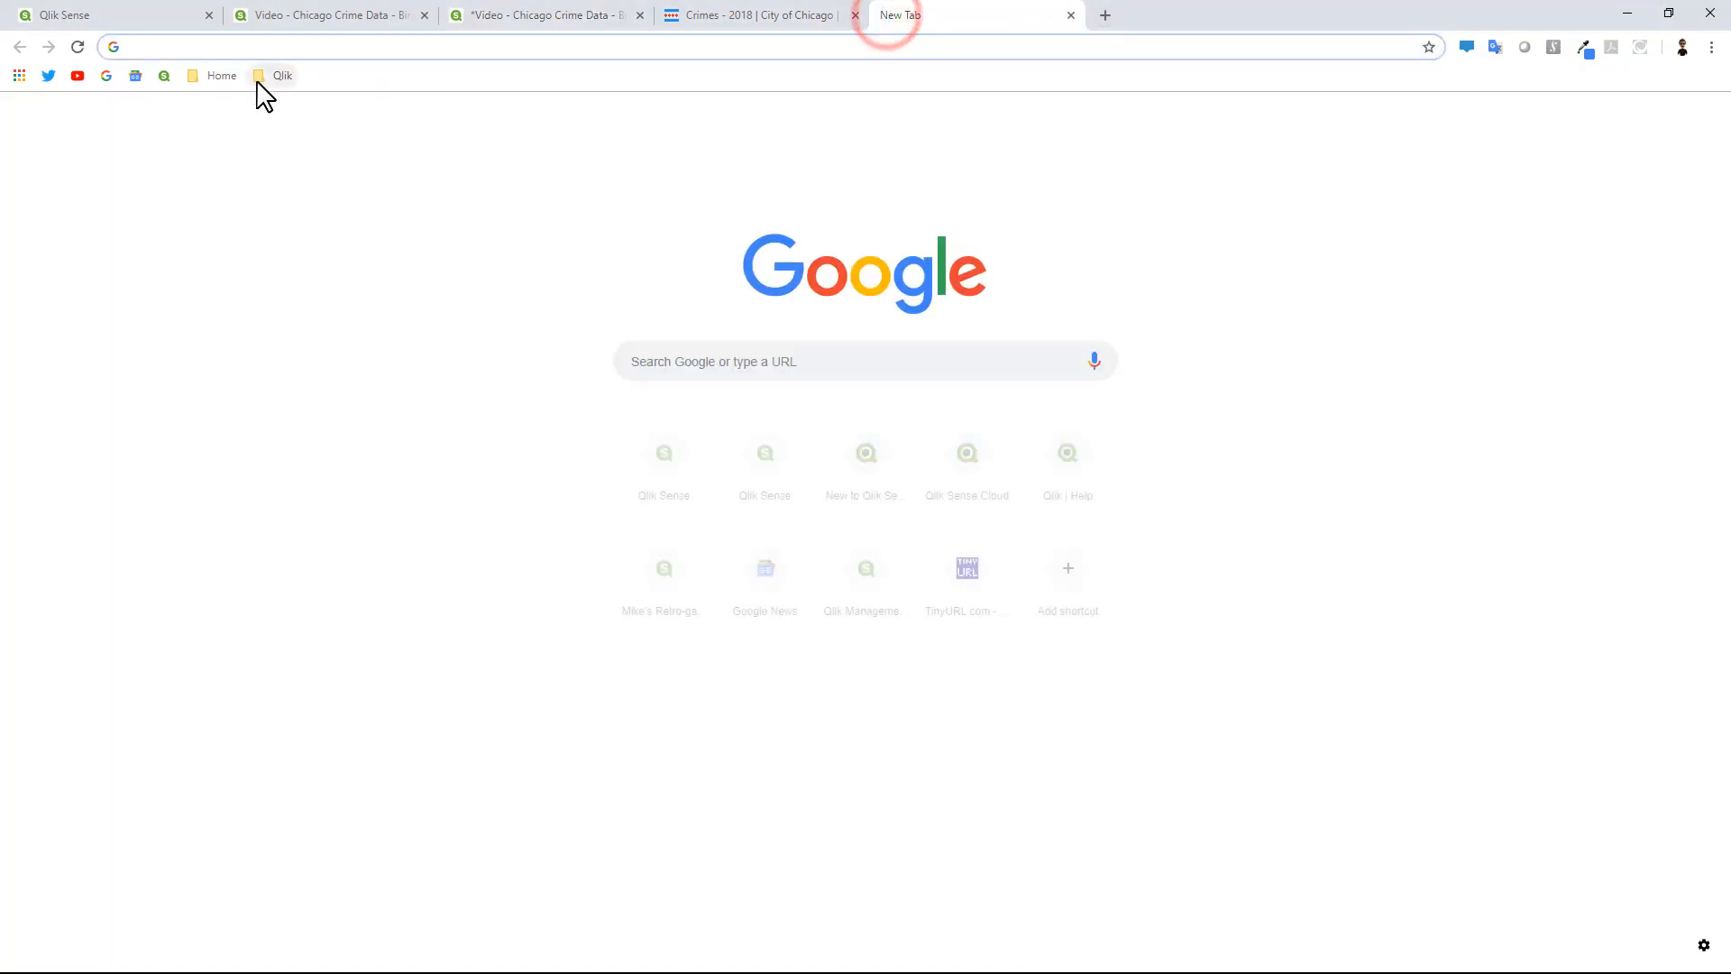
Open the bookmarked longitudestore.com page on the size of a GPS degree and examine the latitude and longitude distances.
left_click(260, 78)
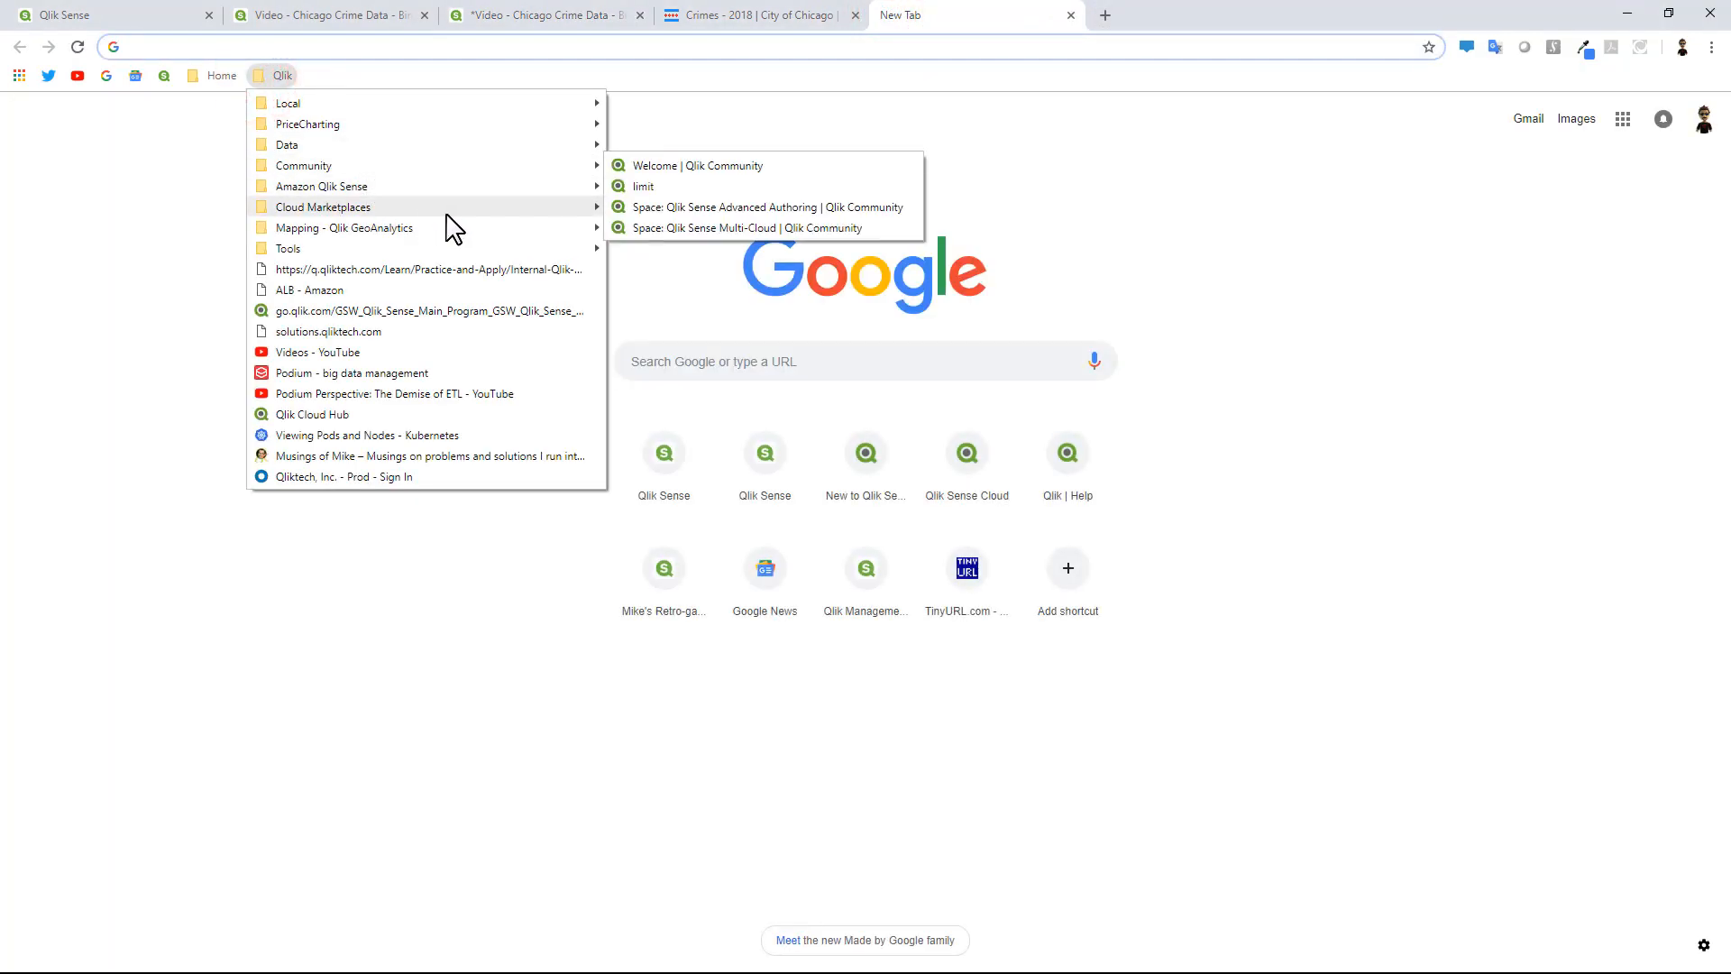
mouse_move(502, 245)
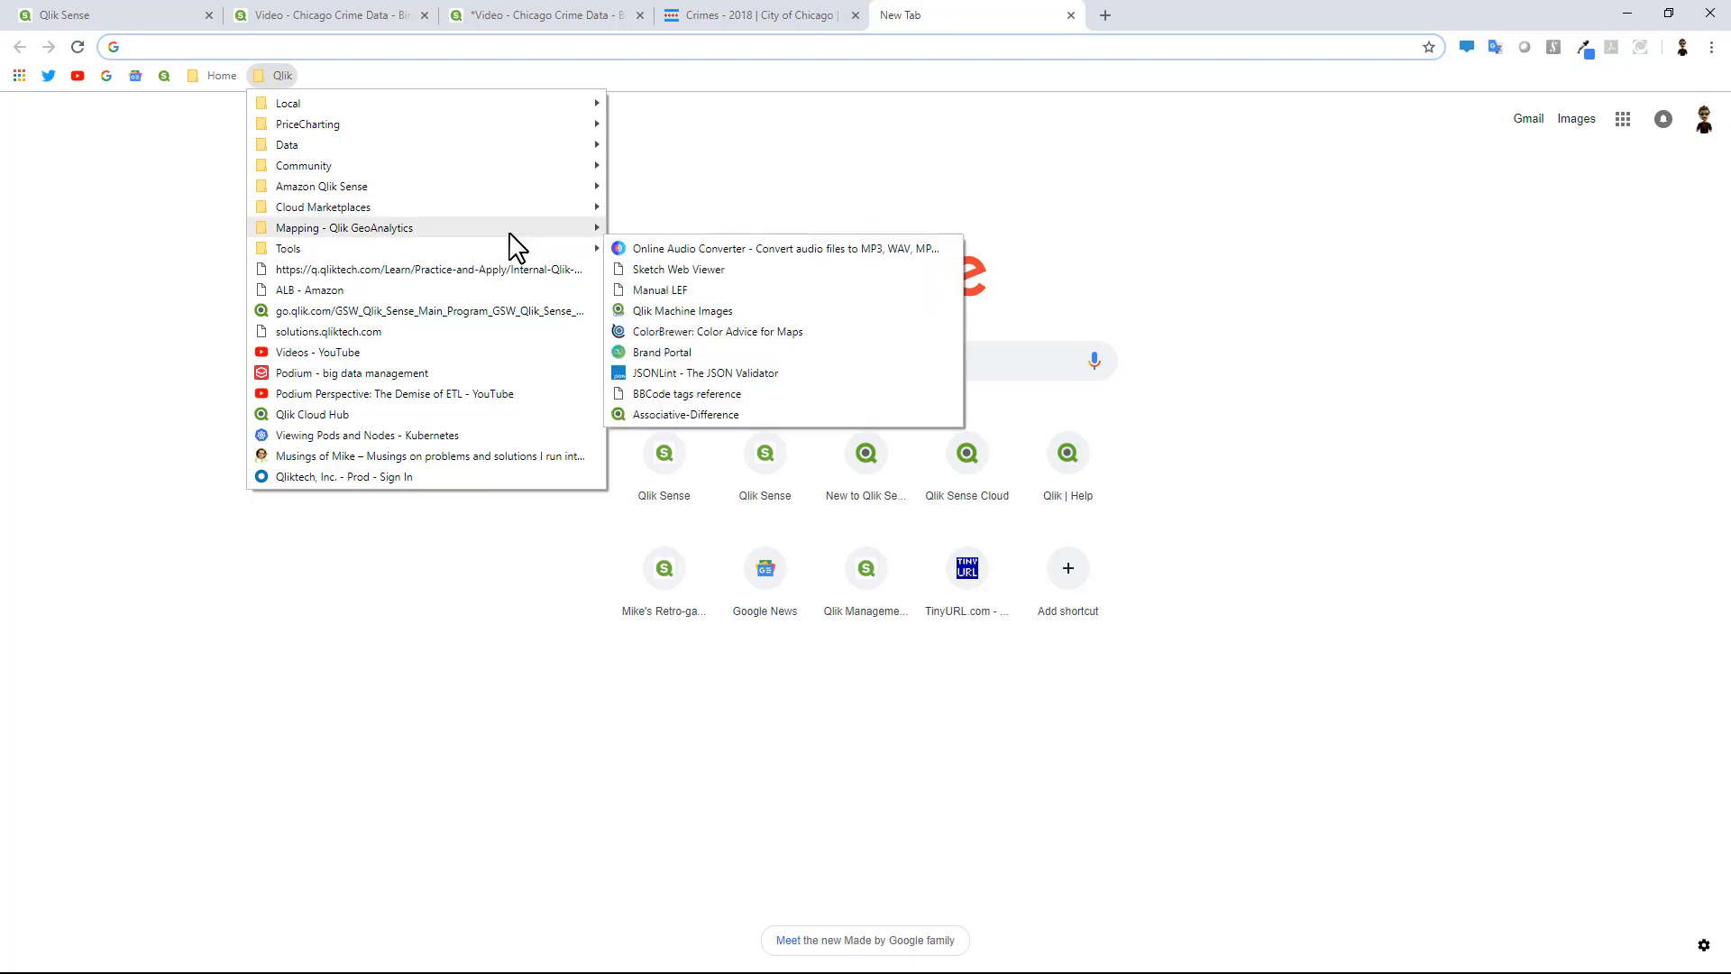
left_click(628, 230)
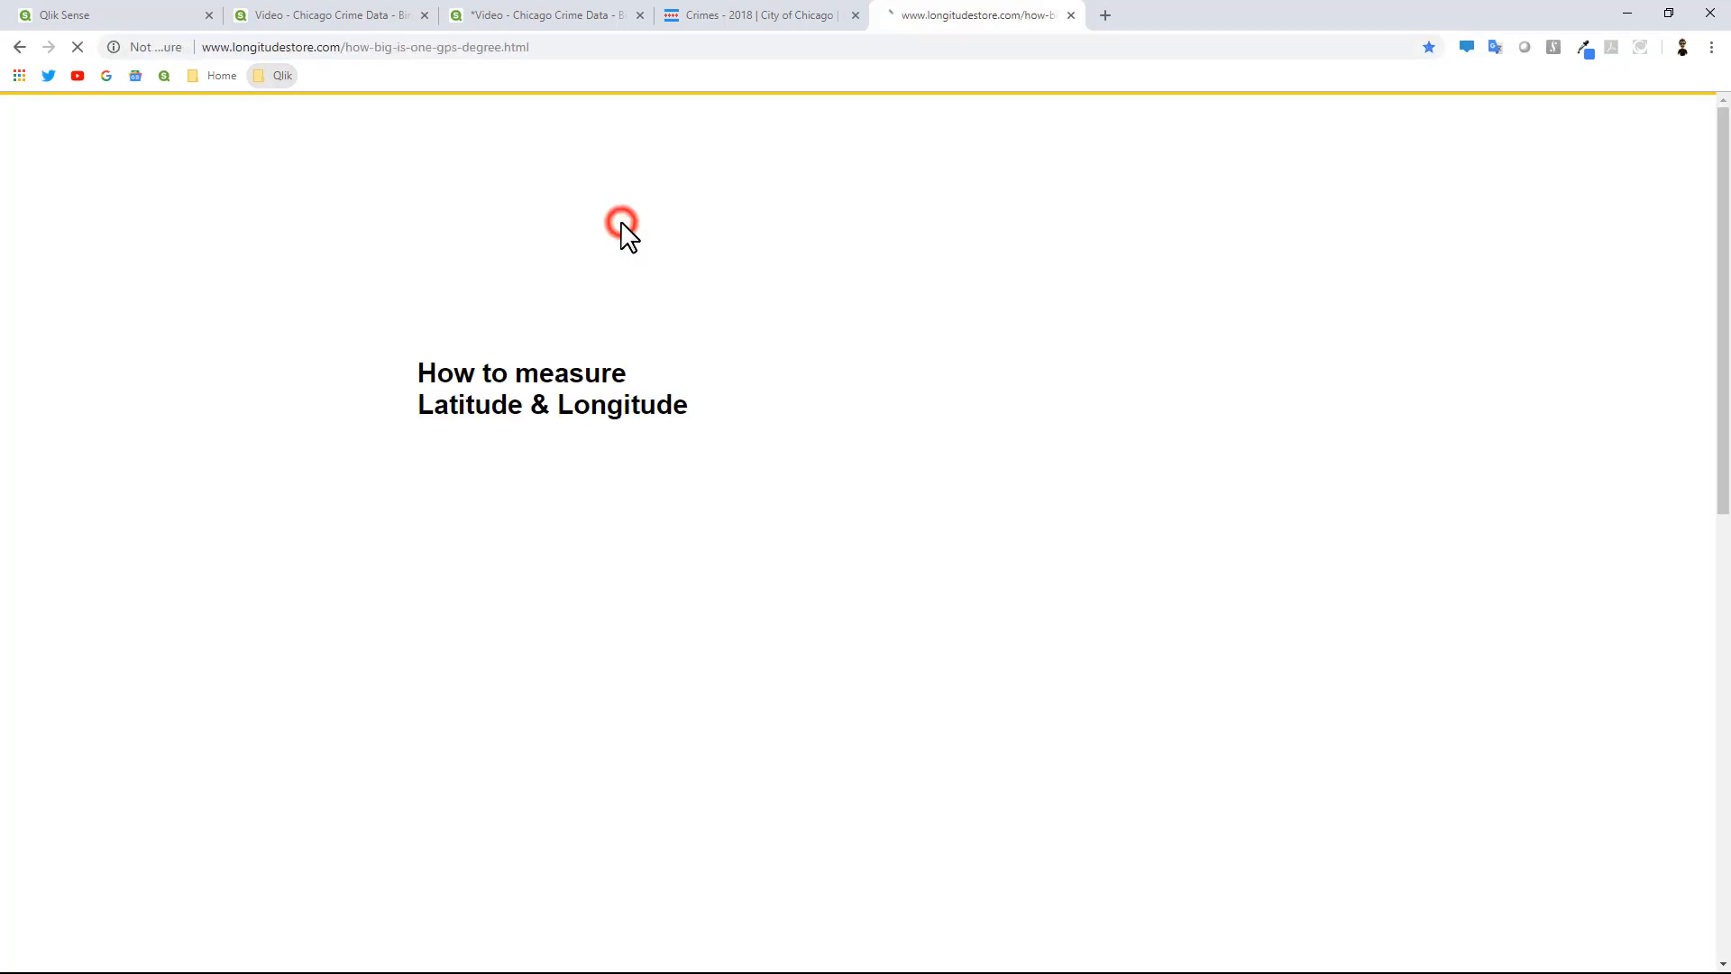
scroll(580, 464, "down", 1)
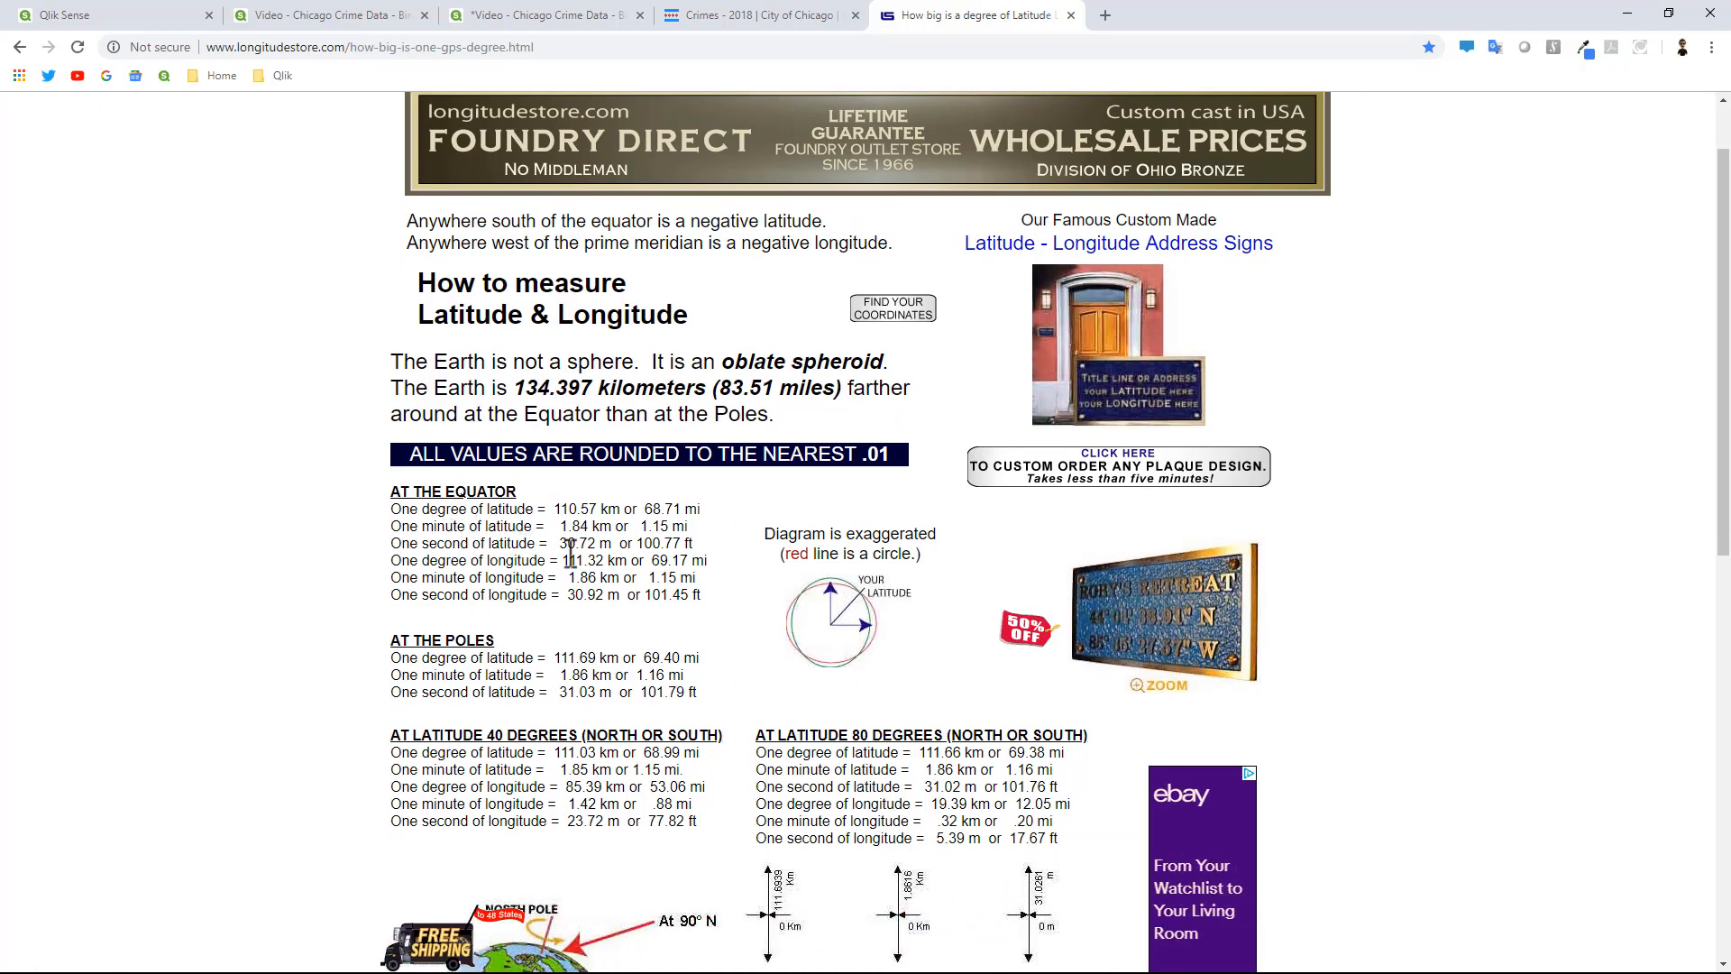
scroll(669, 649, "down", 2)
scroll(669, 649, "down", 1)
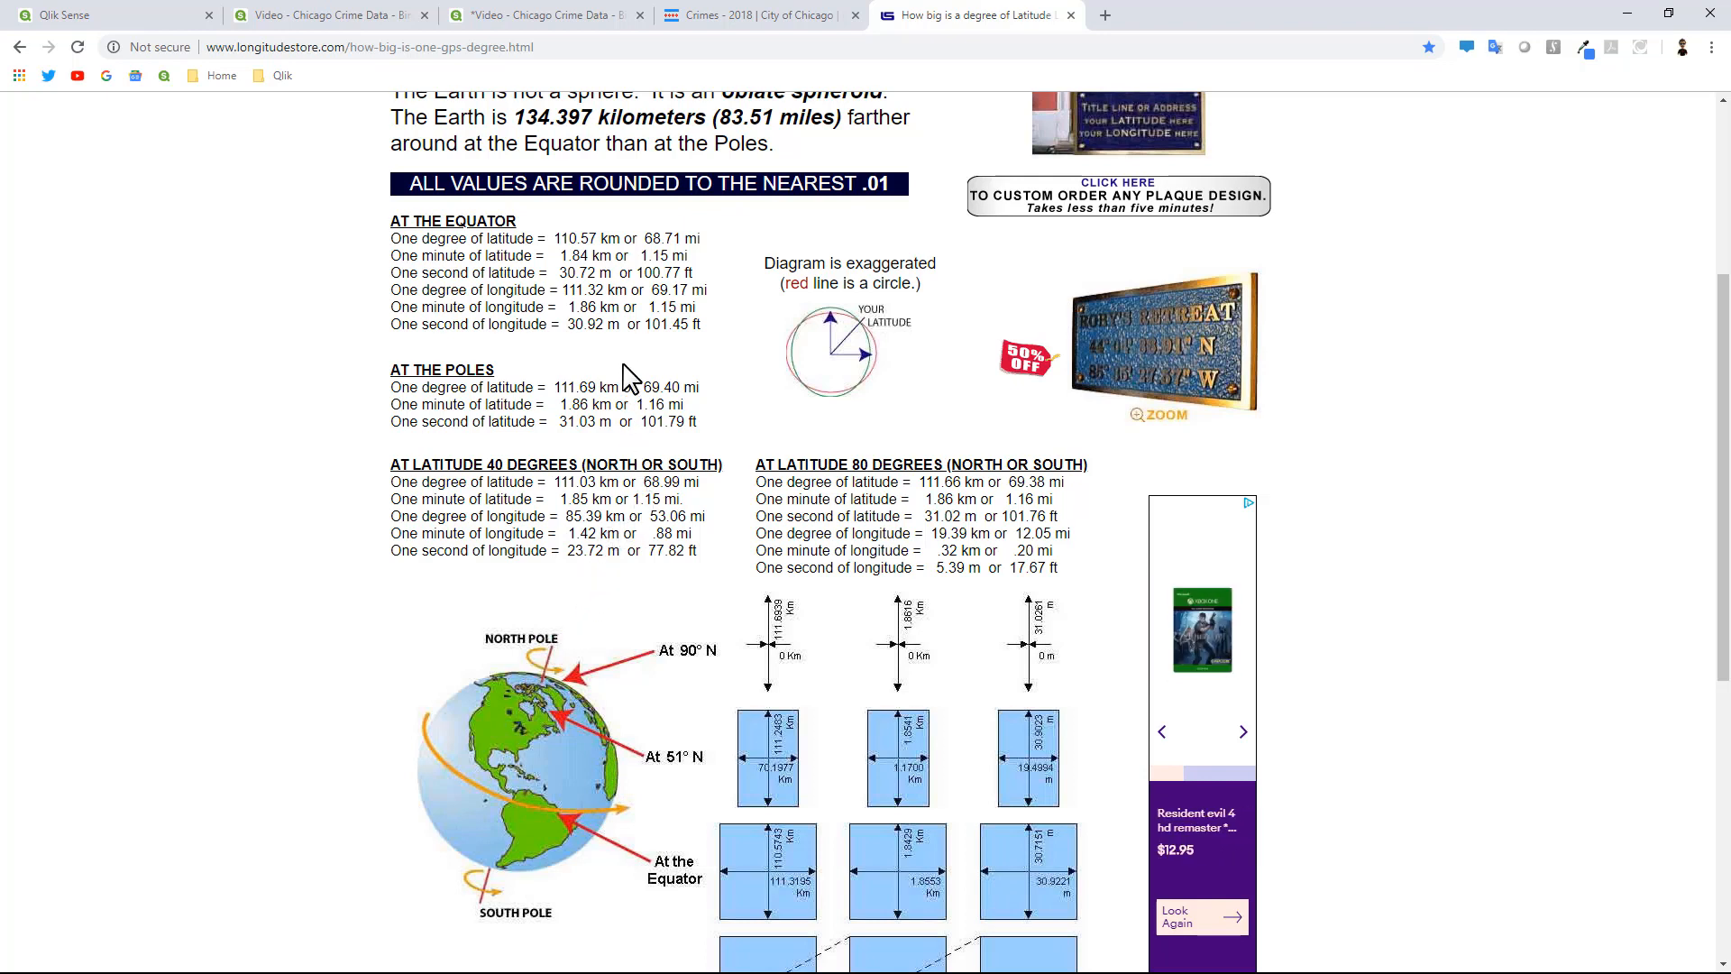
scroll(648, 369, "up", 1)
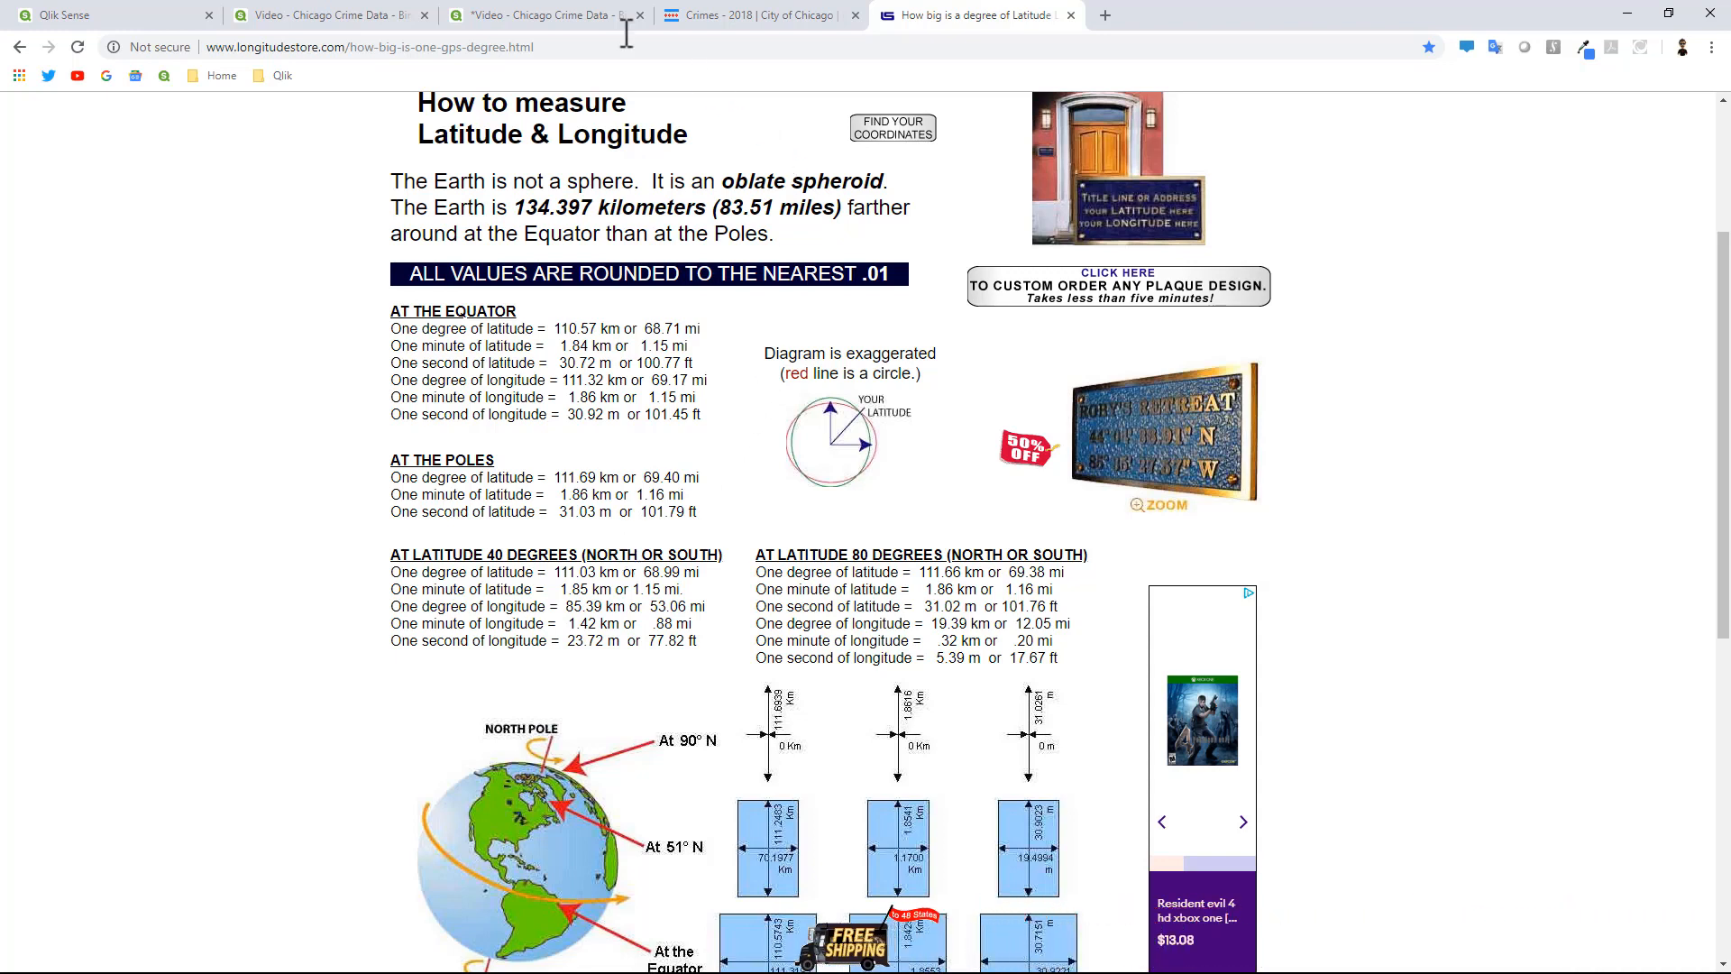
Return to the data load editor and set the SpatialIndex side length of cells to 0.001 degrees.
left_click(572, 20)
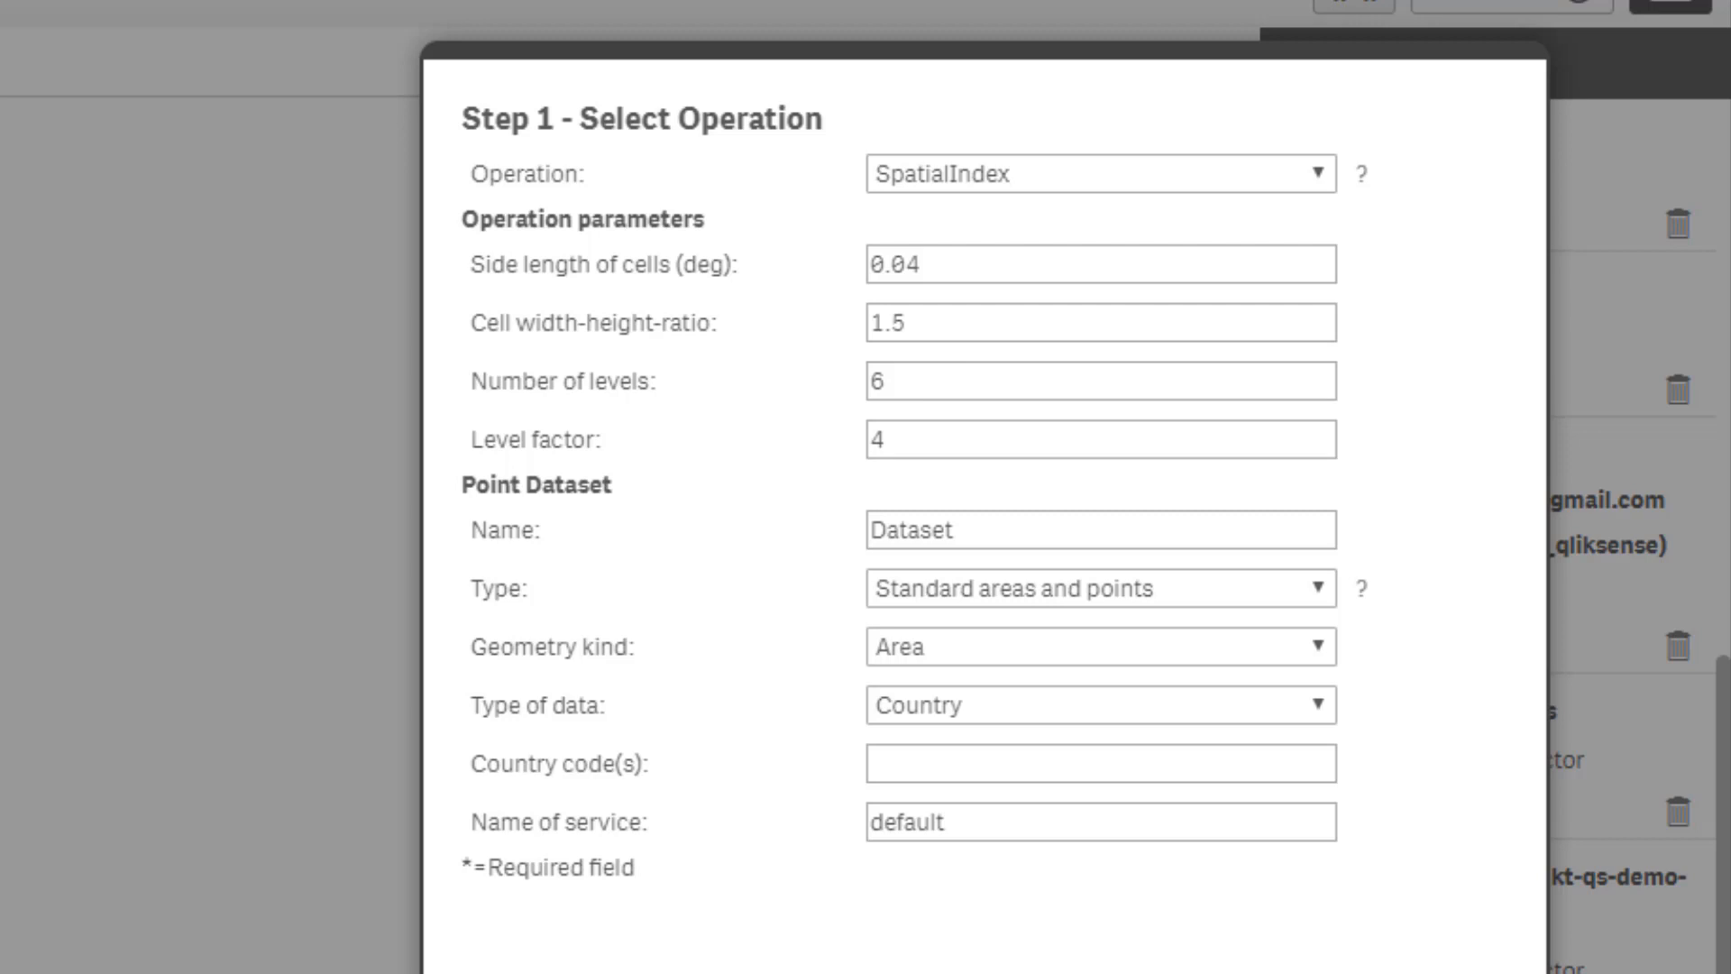
left_click(944, 262)
key("BackSpace")
type("01")
Set the point dataset type to Loaded table, with table name Crimes_-_2018 and table fields ID,Longitude_Latitude.
left_click(942, 594)
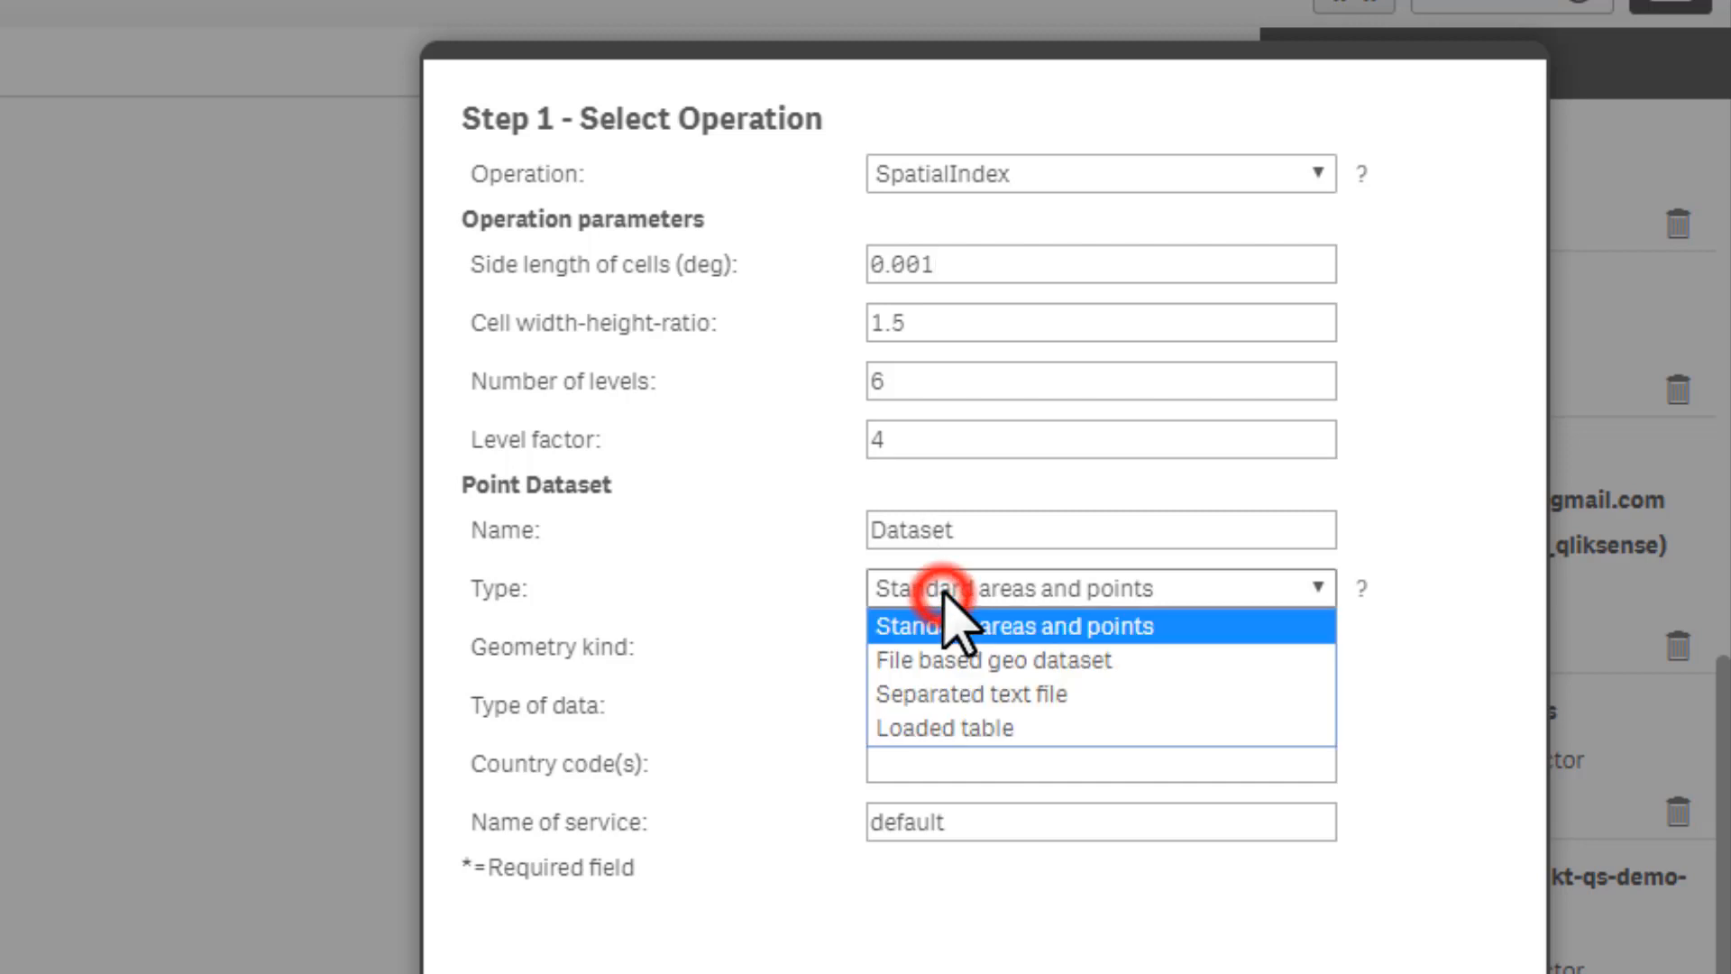
left_click(959, 722)
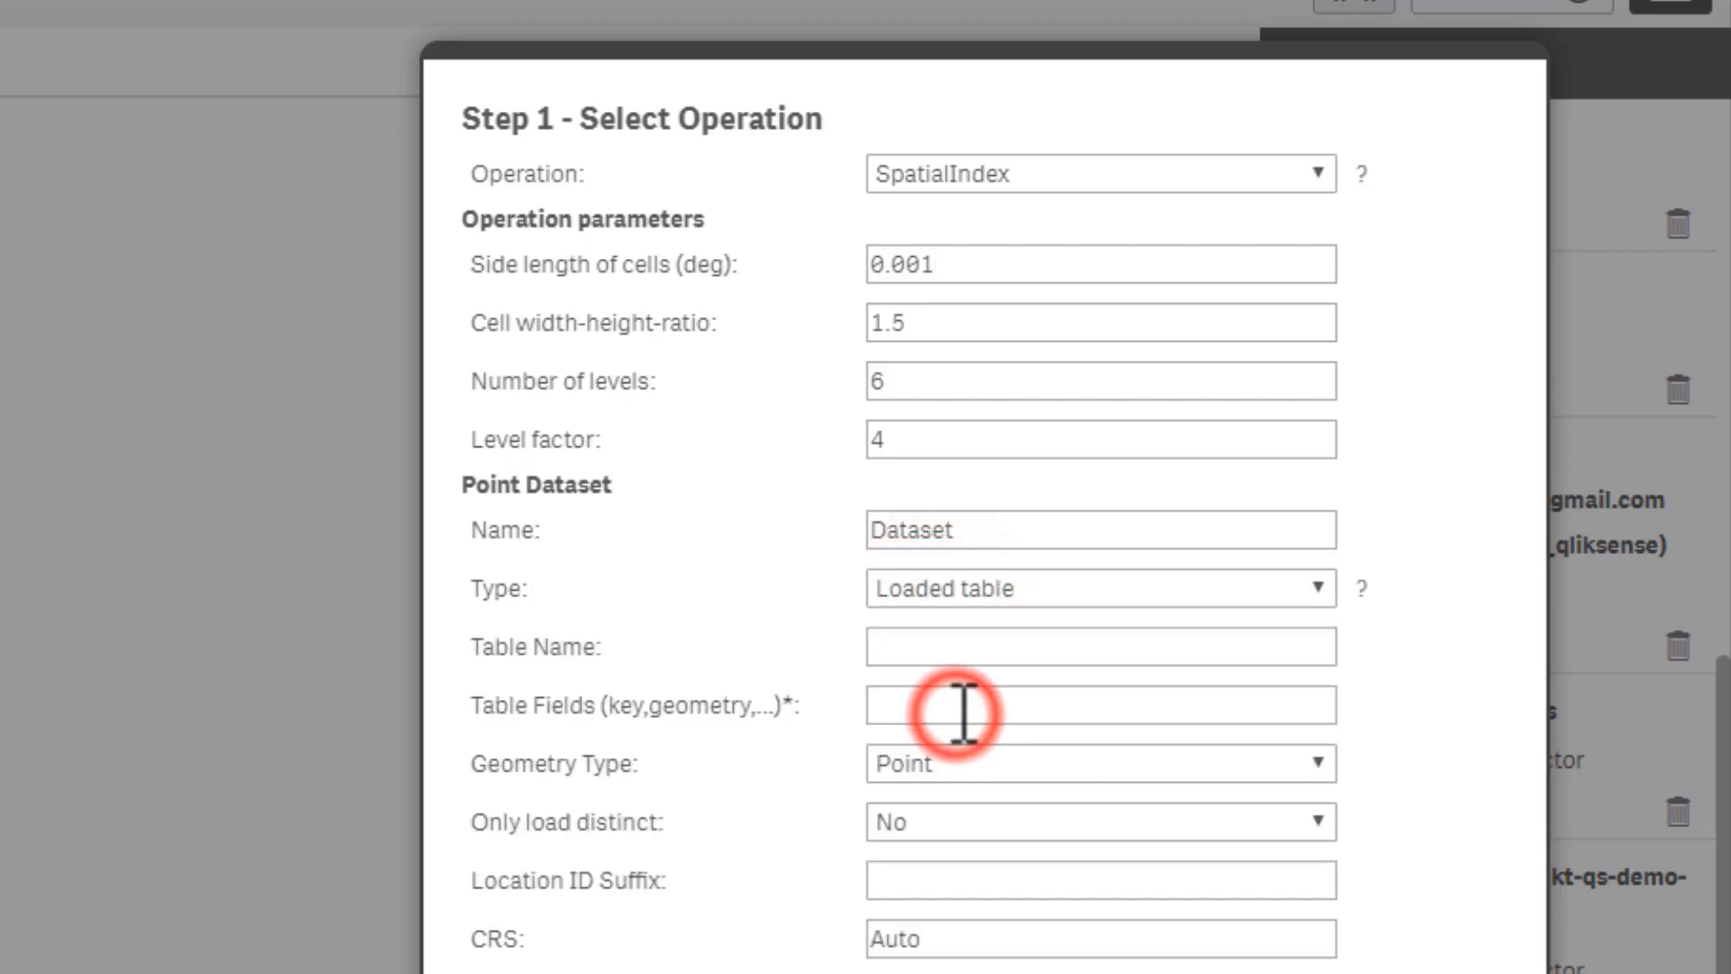
left_click(958, 648)
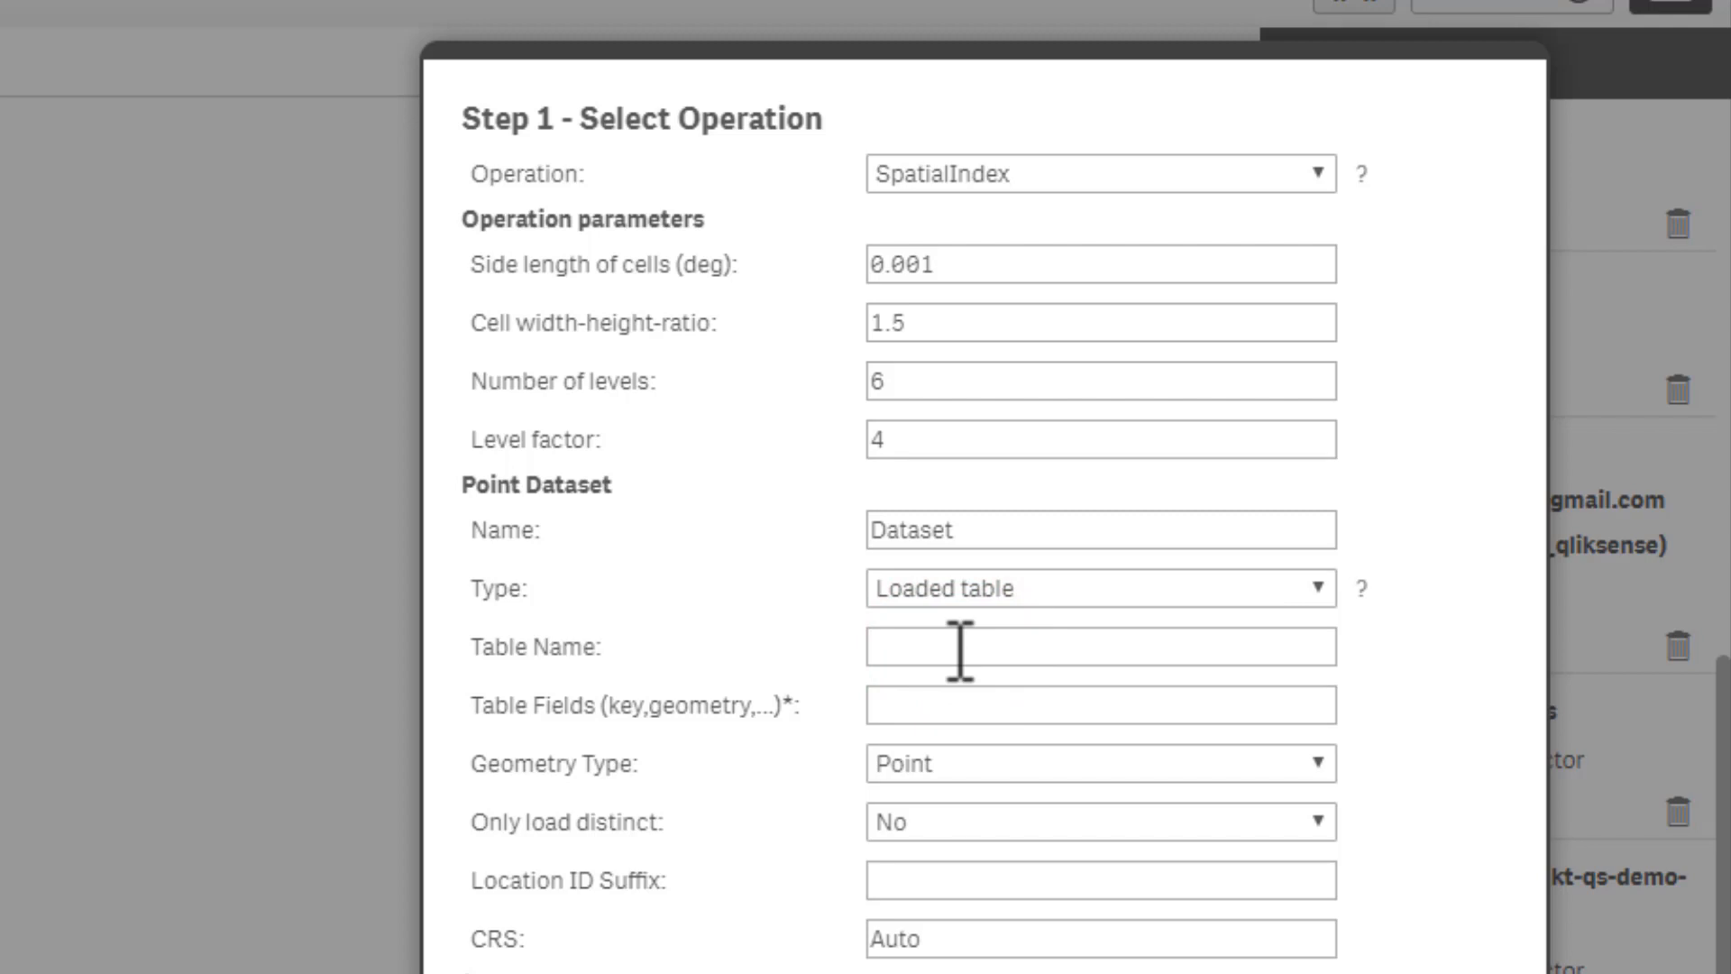
key("ctrl+v")
left_click(962, 699)
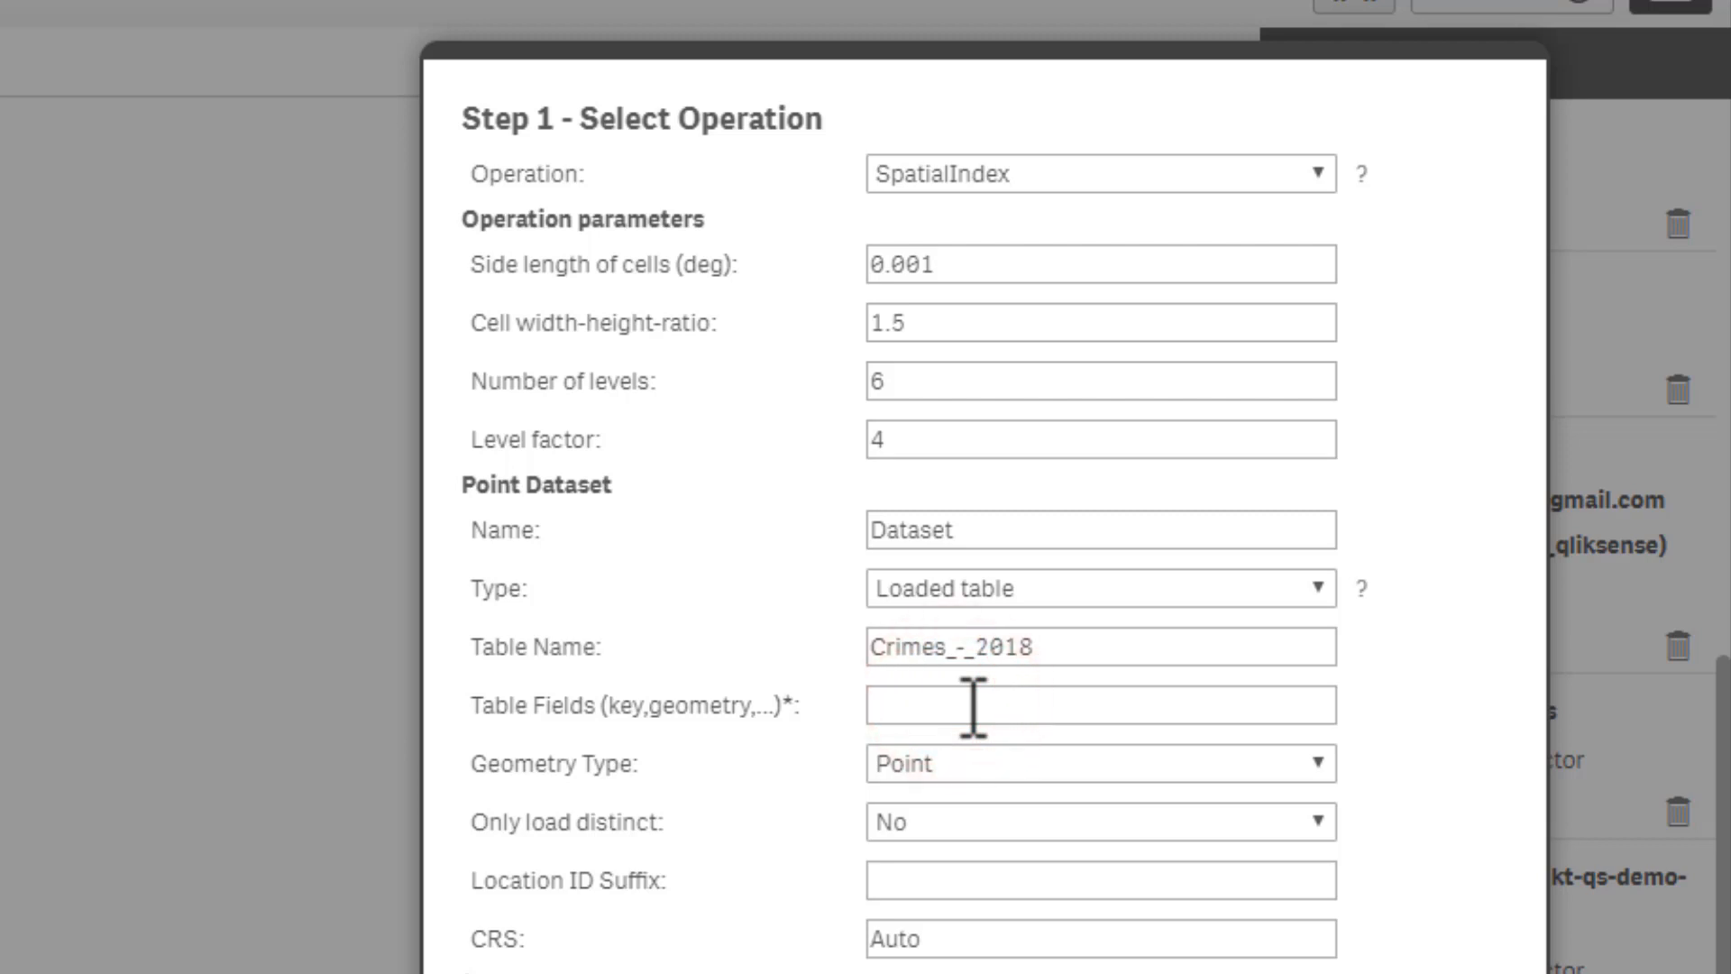
type("ID,Longitude")
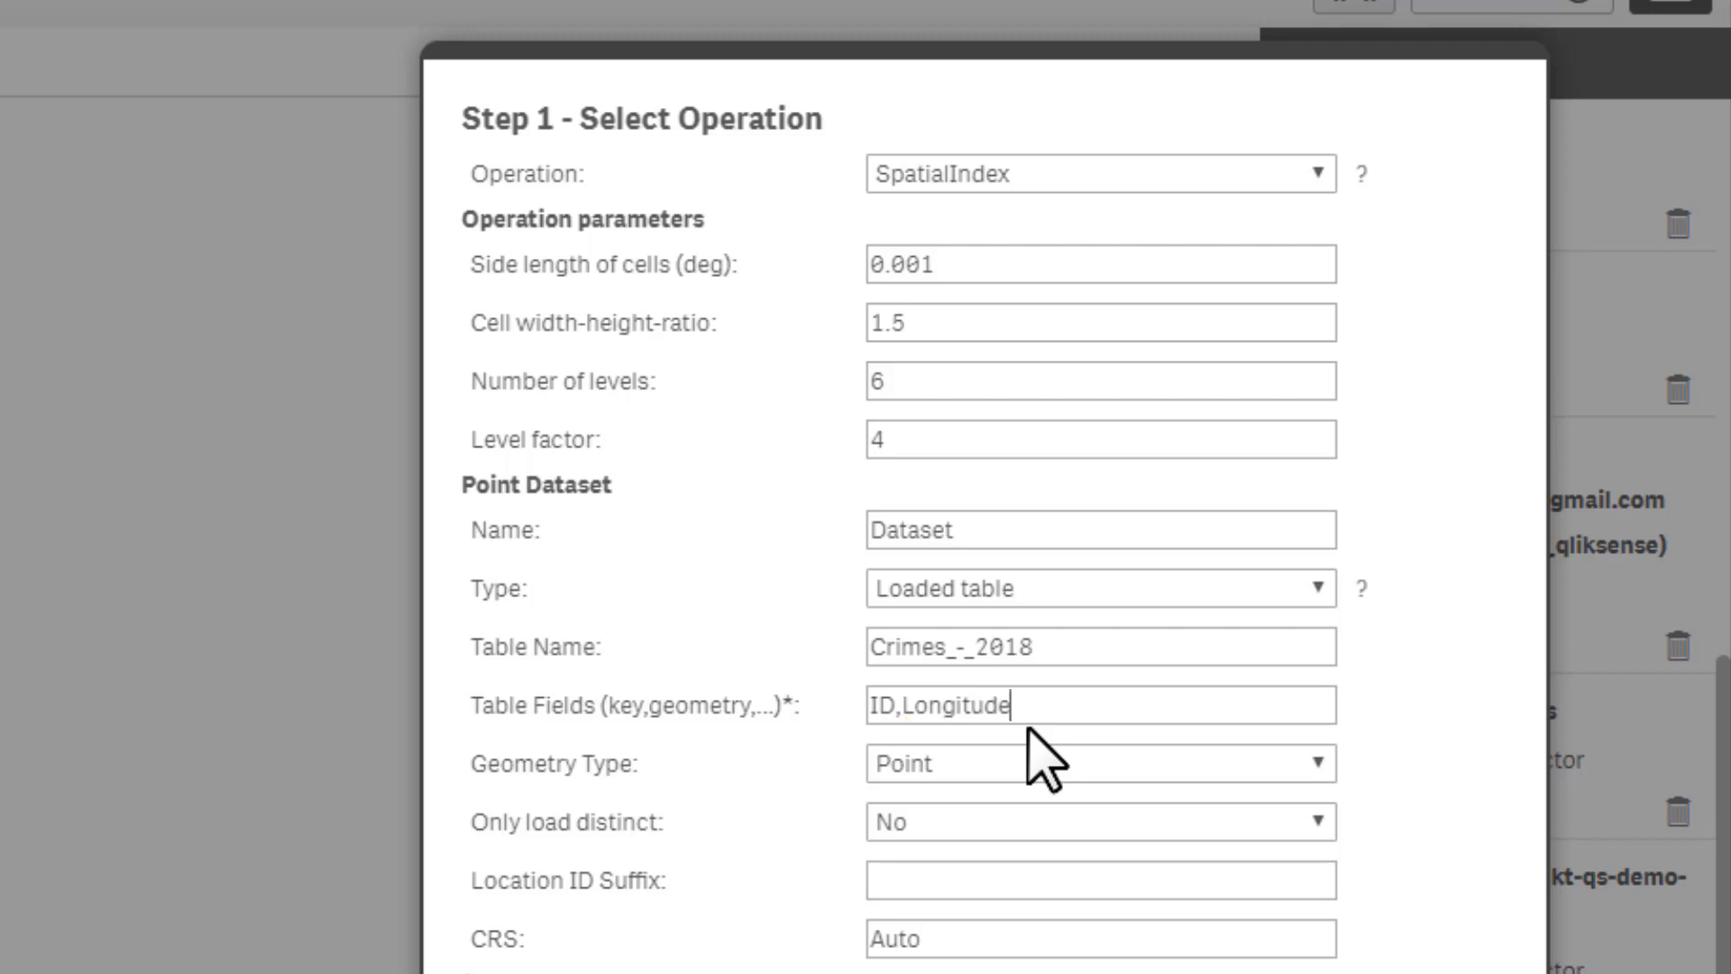
type("_Latitude")
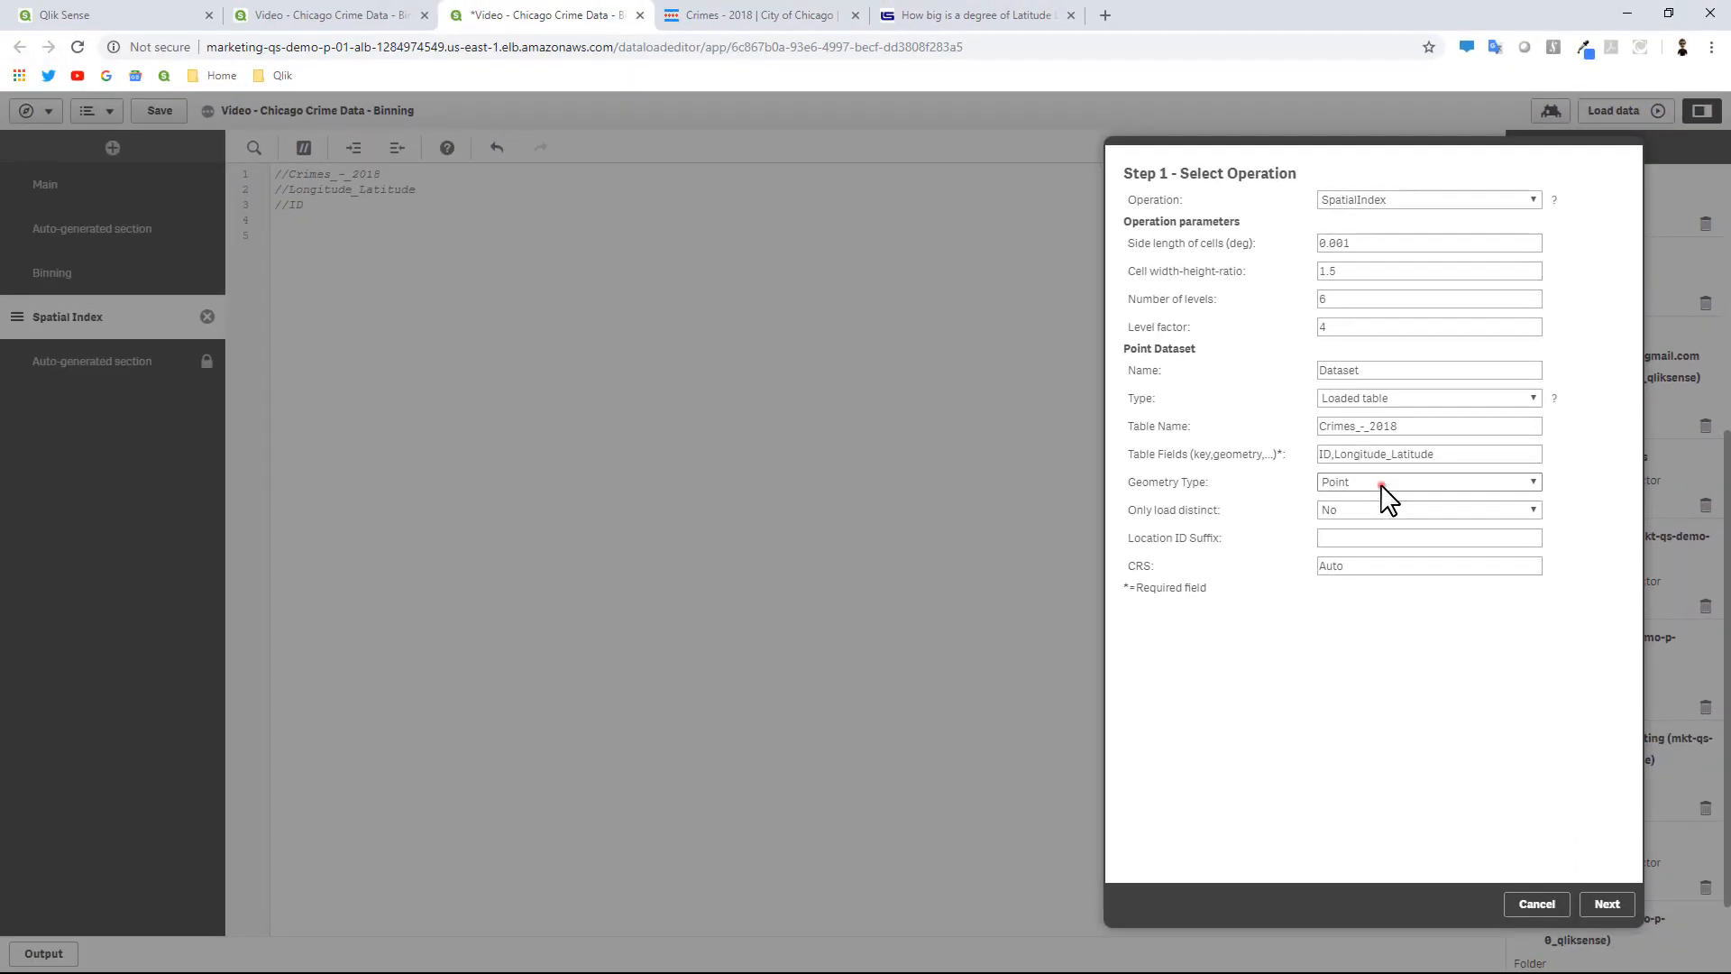
Keep the geometry type as Point and insert the generated SpatialIndex script into the Spatial Index section.
left_click(1382, 484)
left_click(1383, 494)
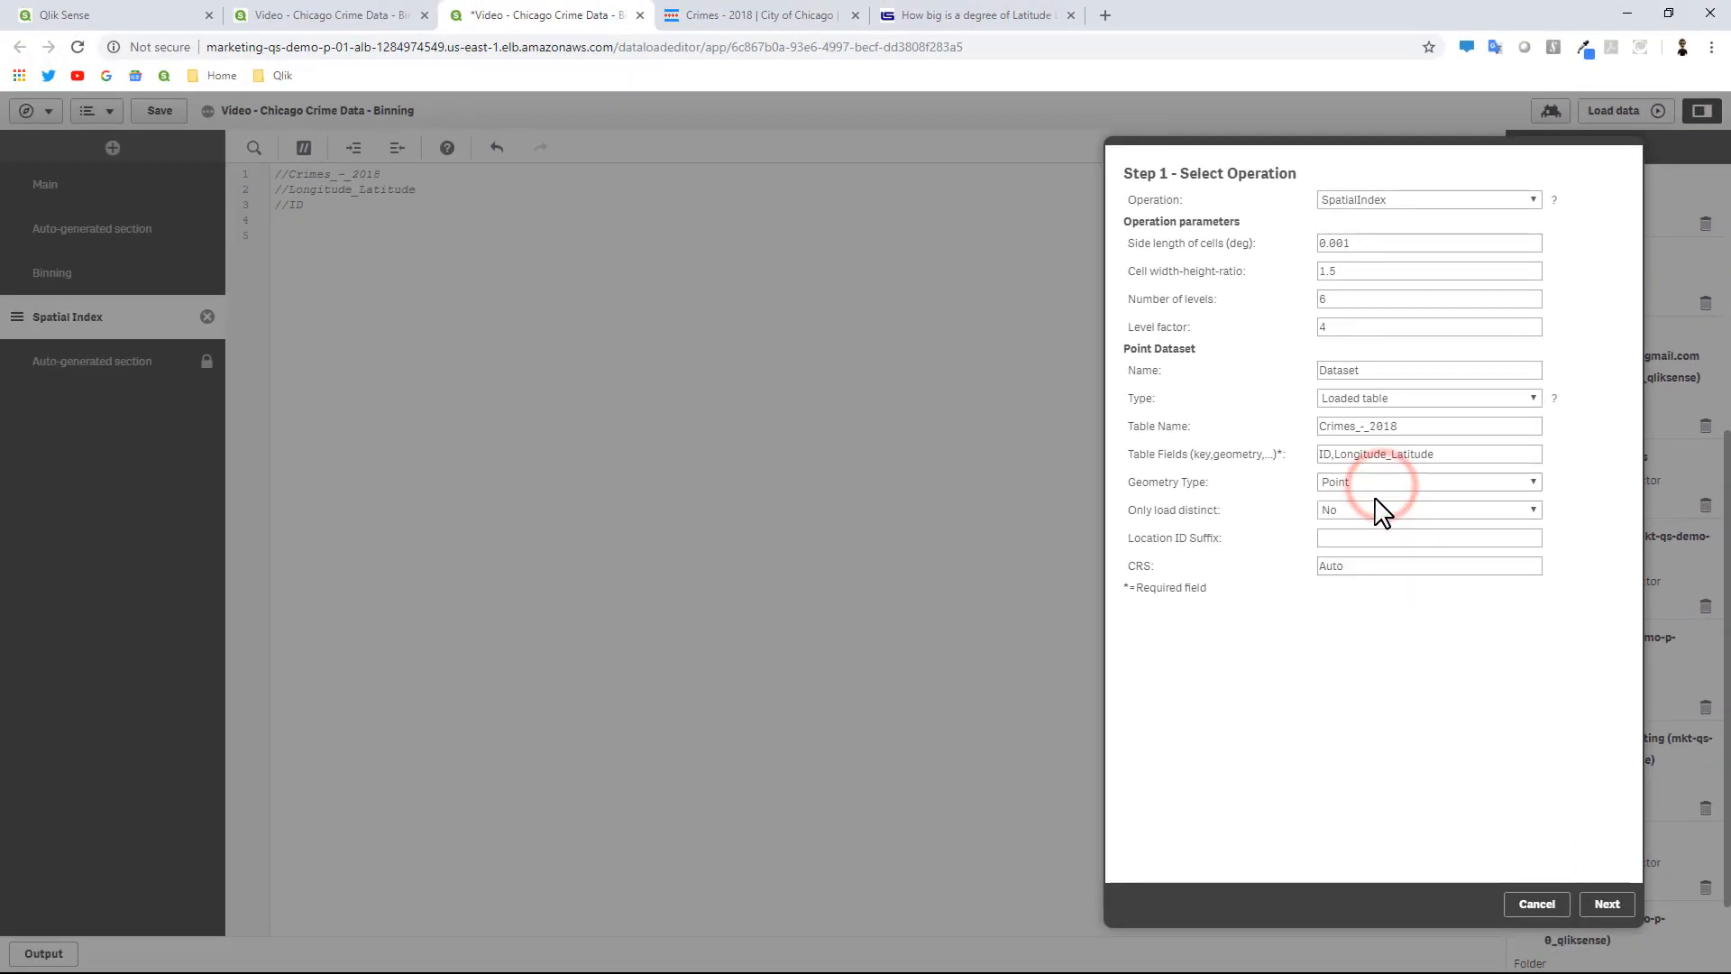
left_click(1624, 911)
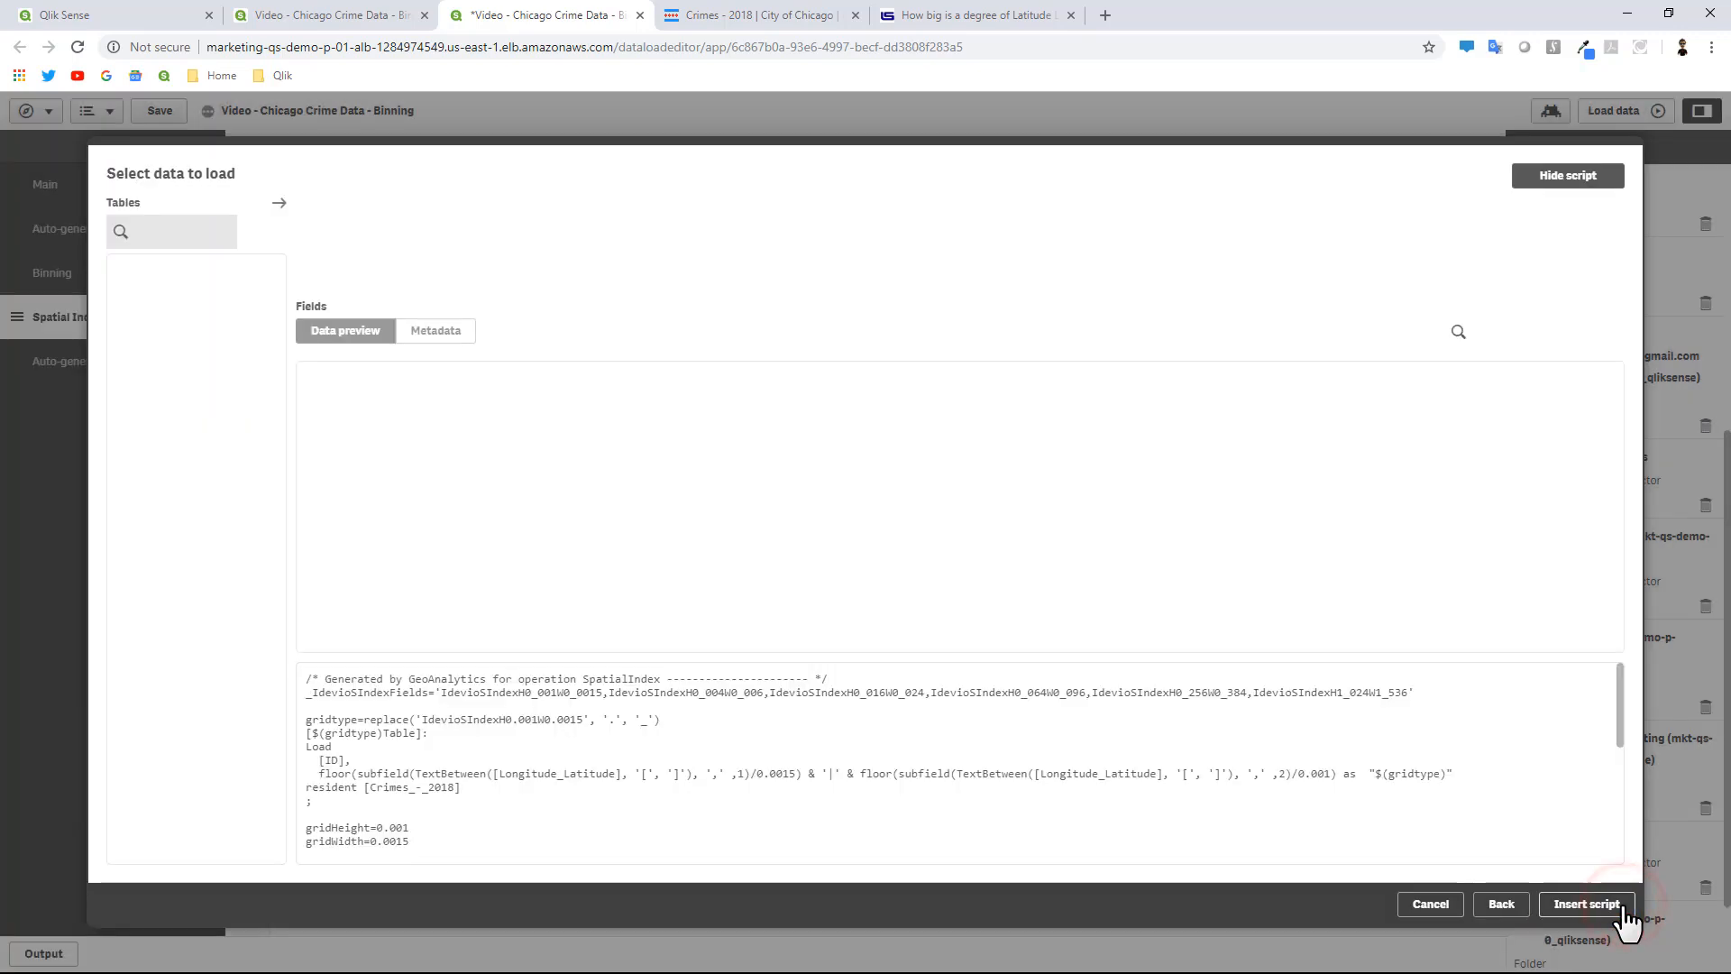
left_click(1587, 905)
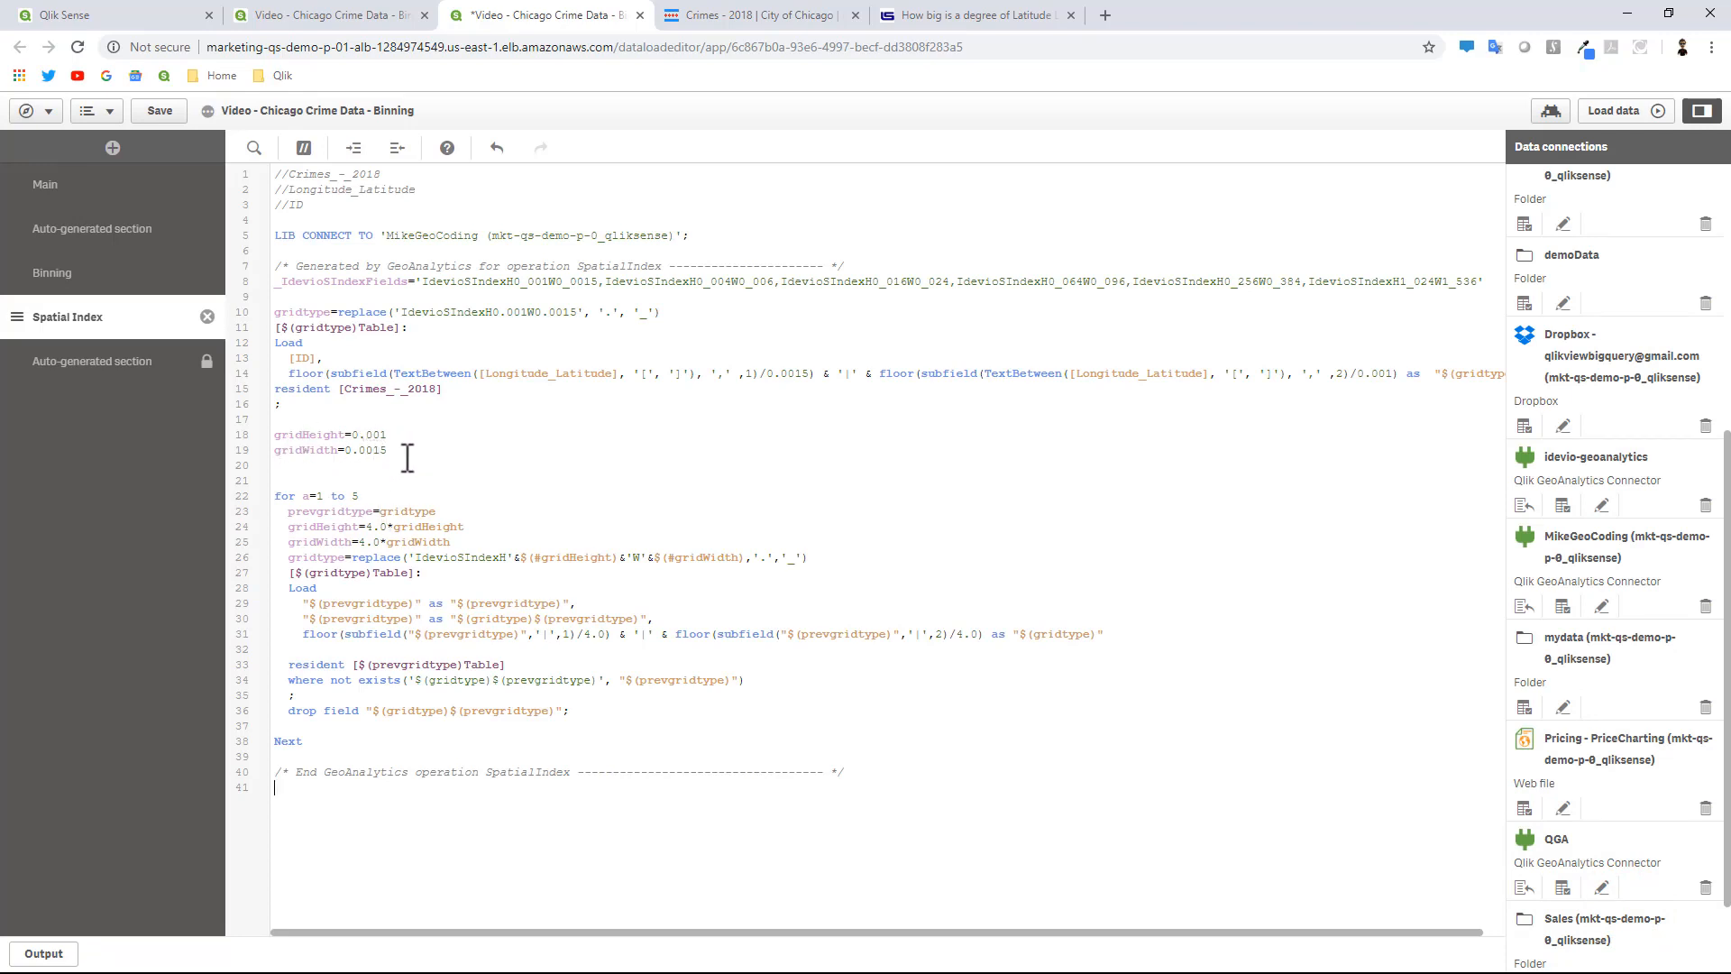
Delete the generated SpatialIndex script and insert it again from the MikeGeoCoding connection with the same settings.
left_click_drag(920, 787, 234, 240)
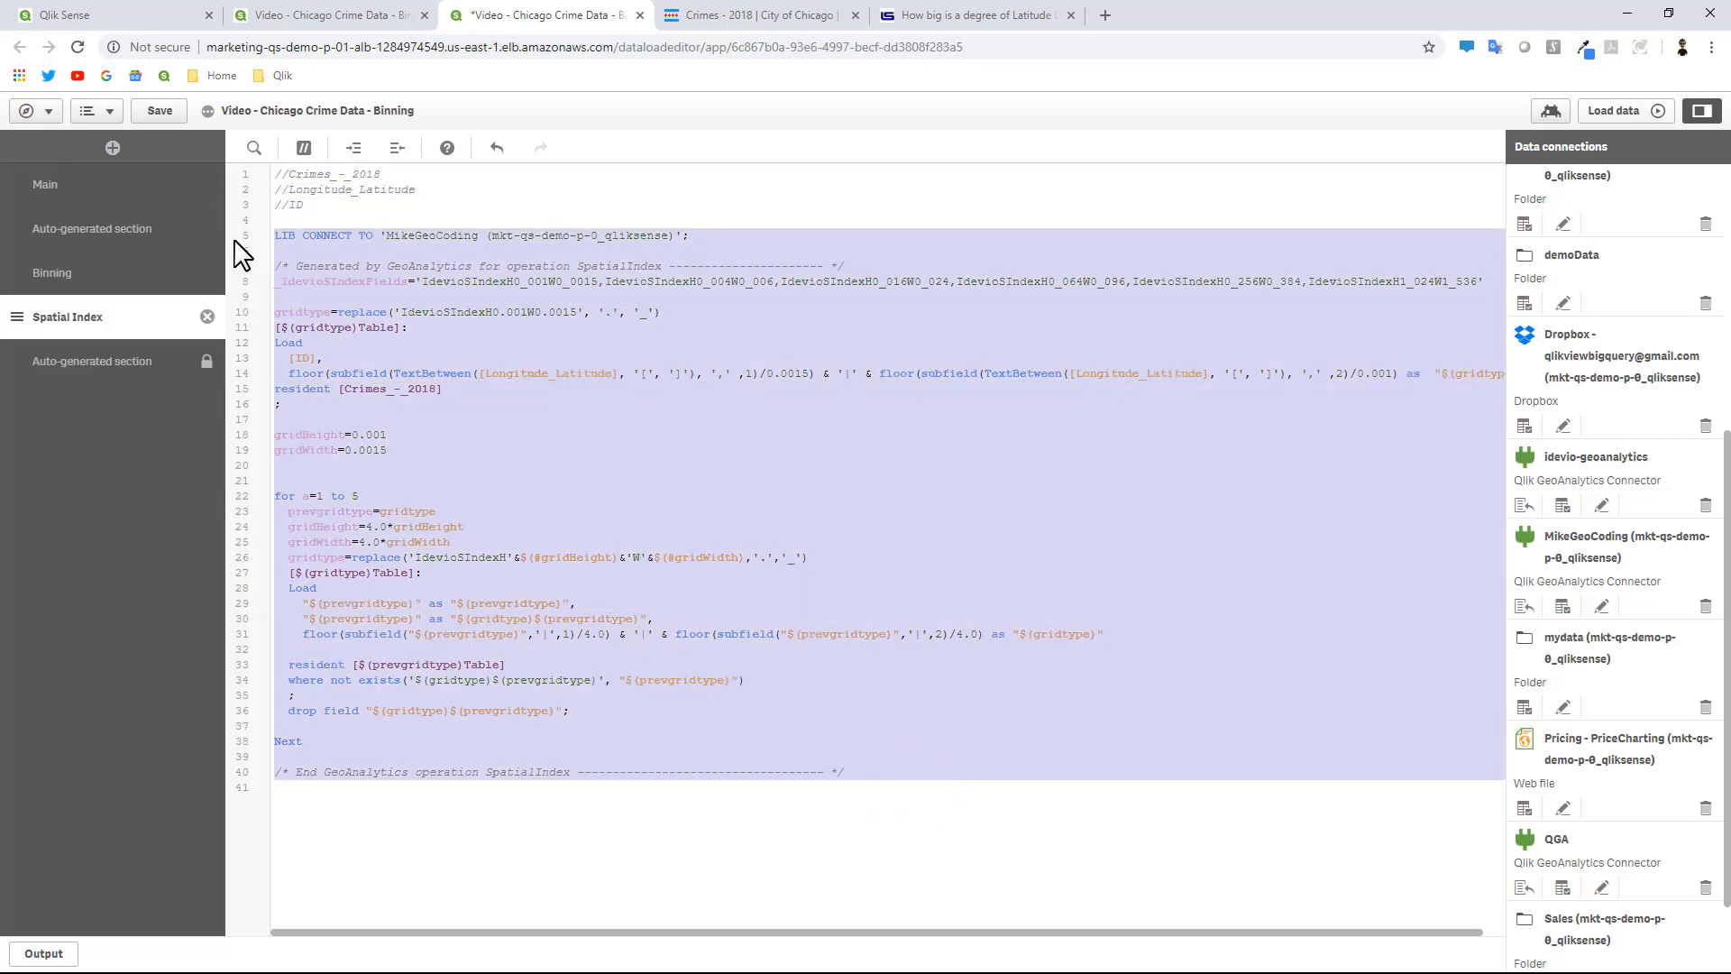
key("Delete")
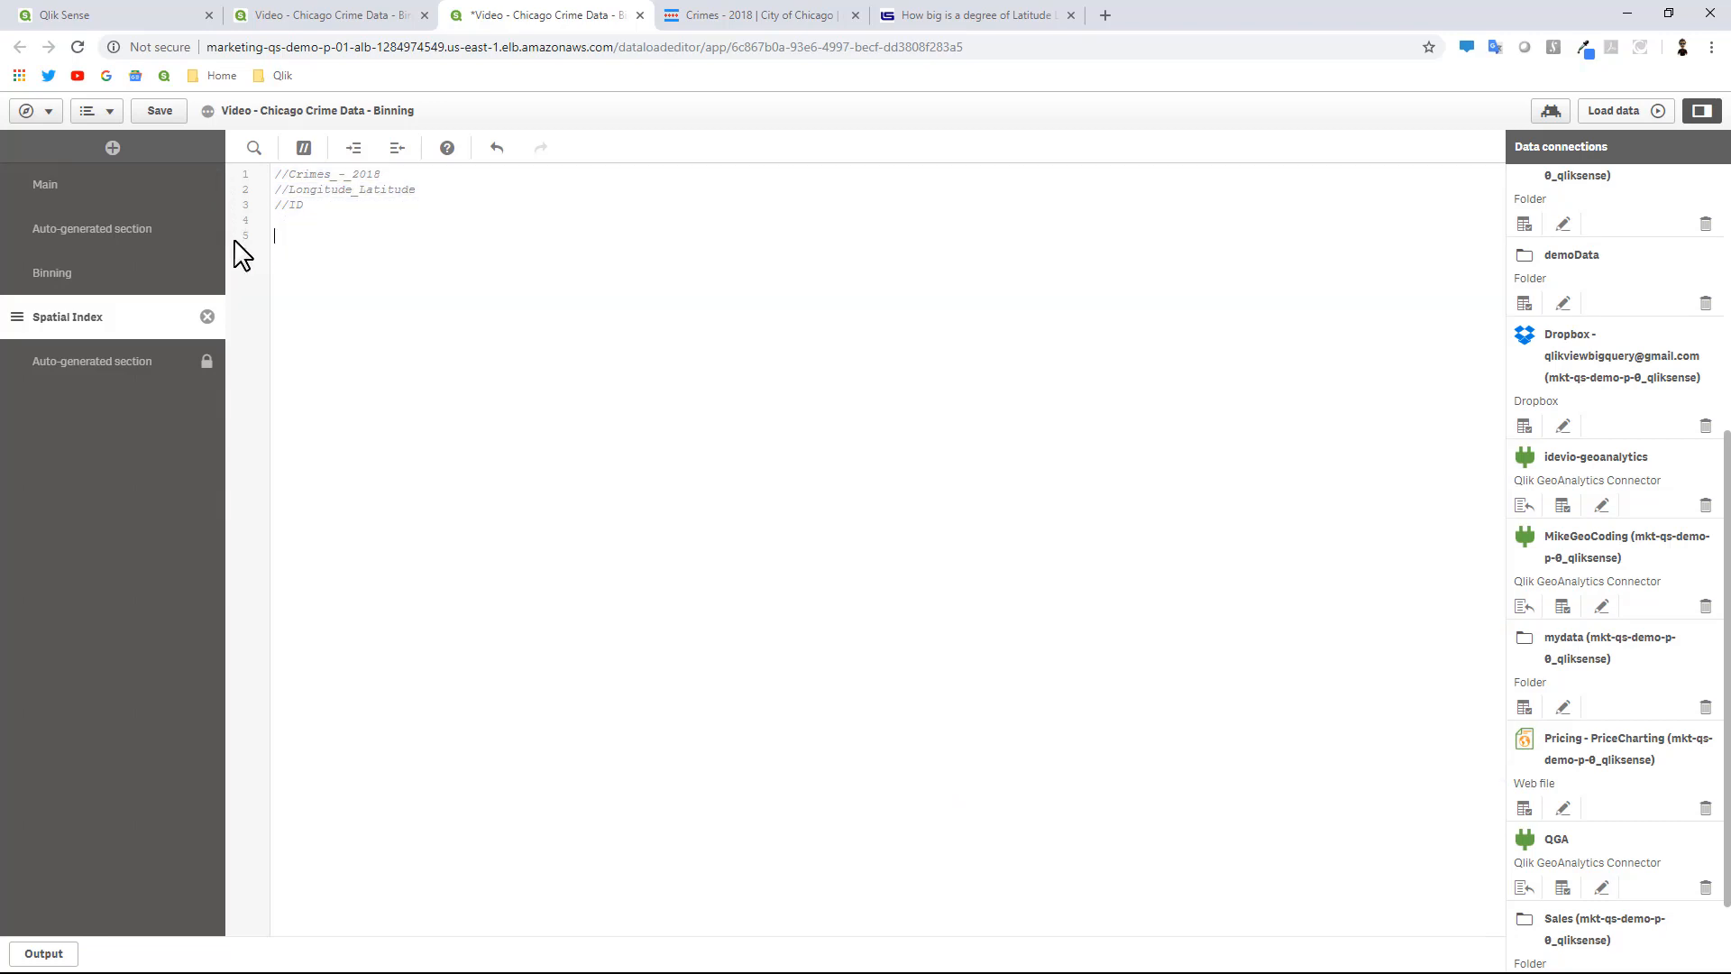
left_click(1562, 607)
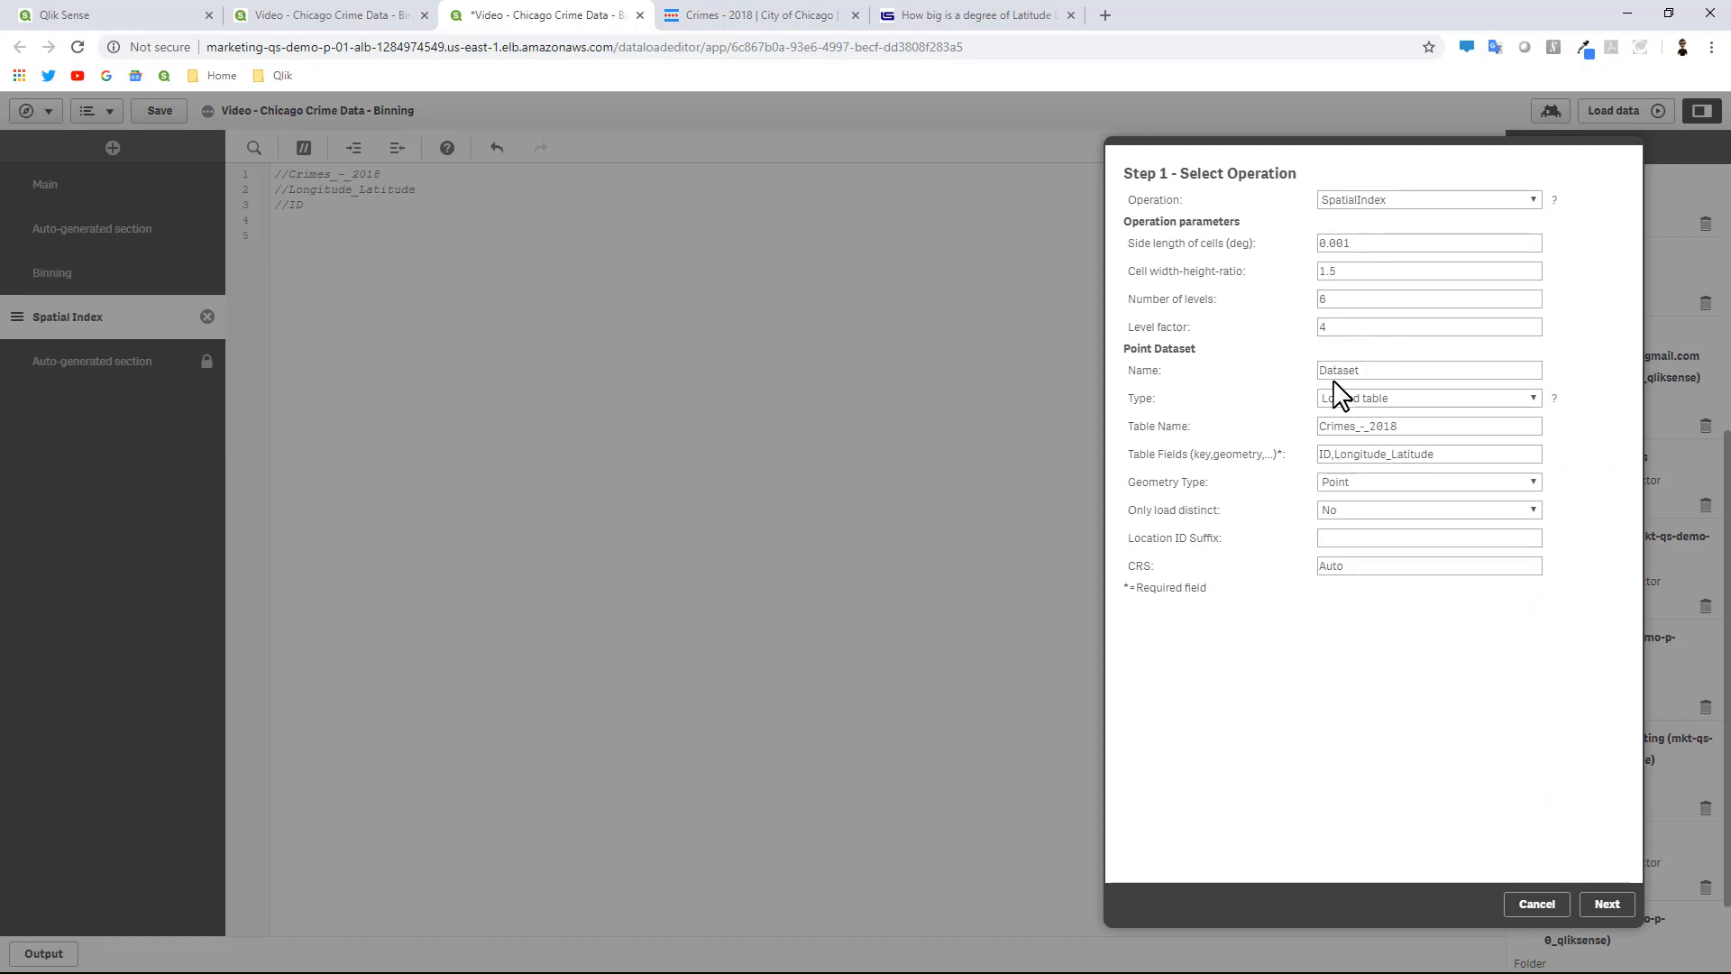
left_click(1609, 904)
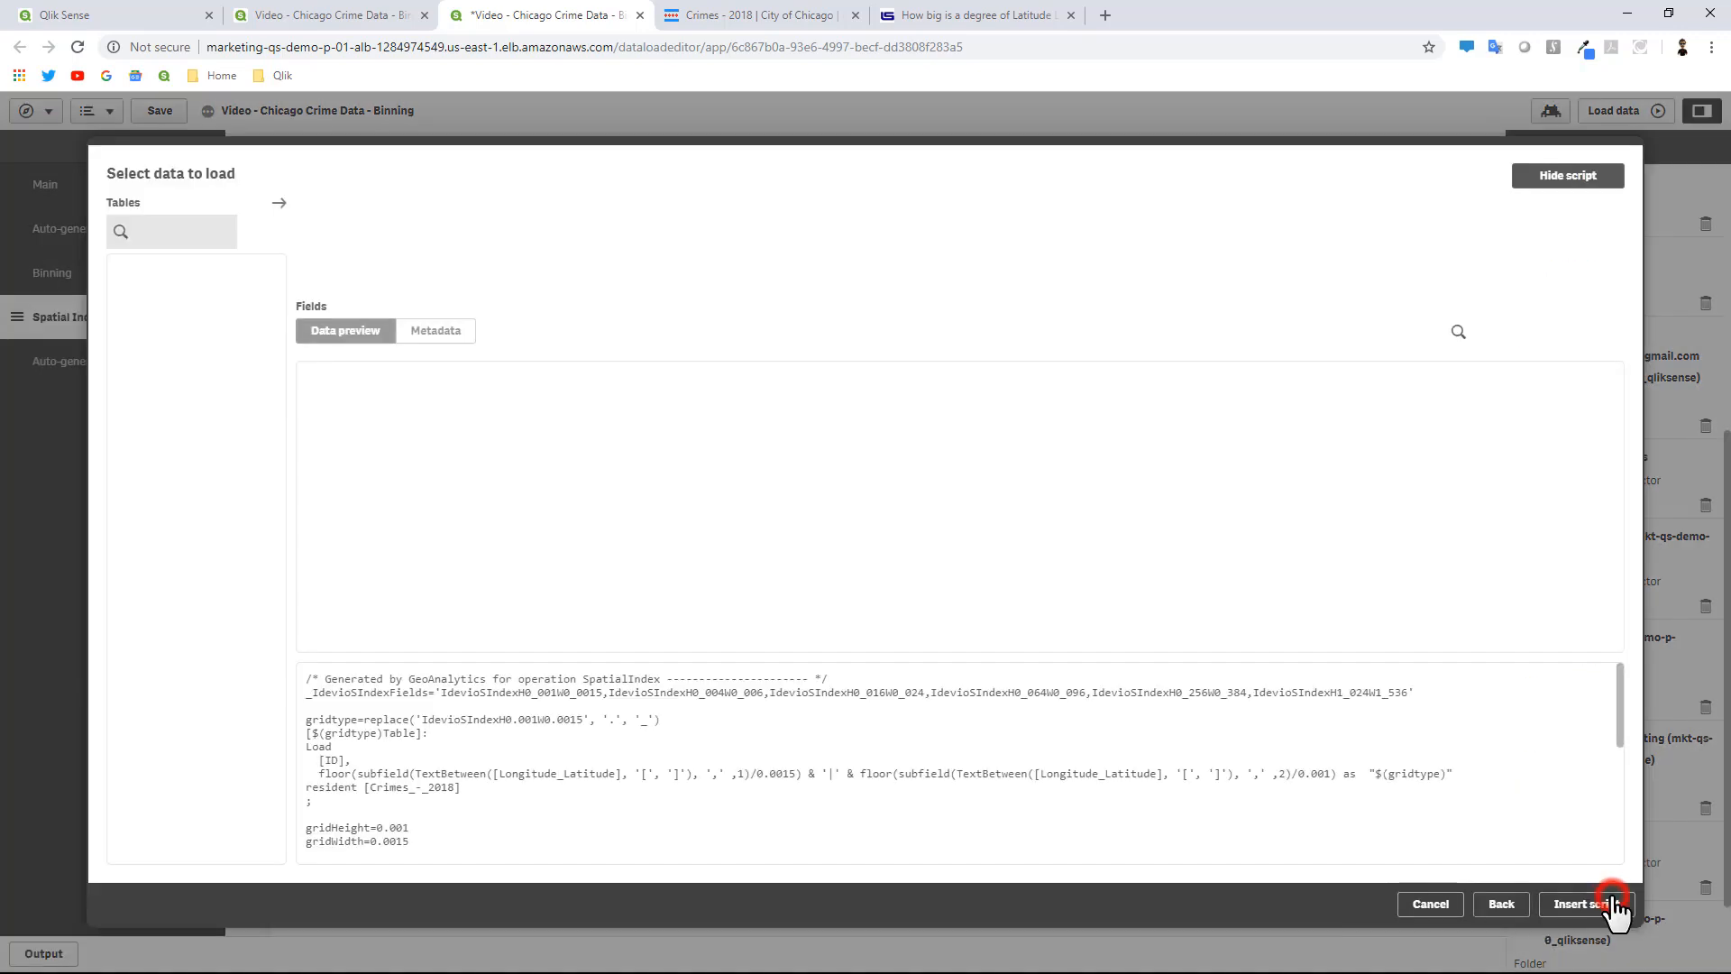
left_click(1612, 907)
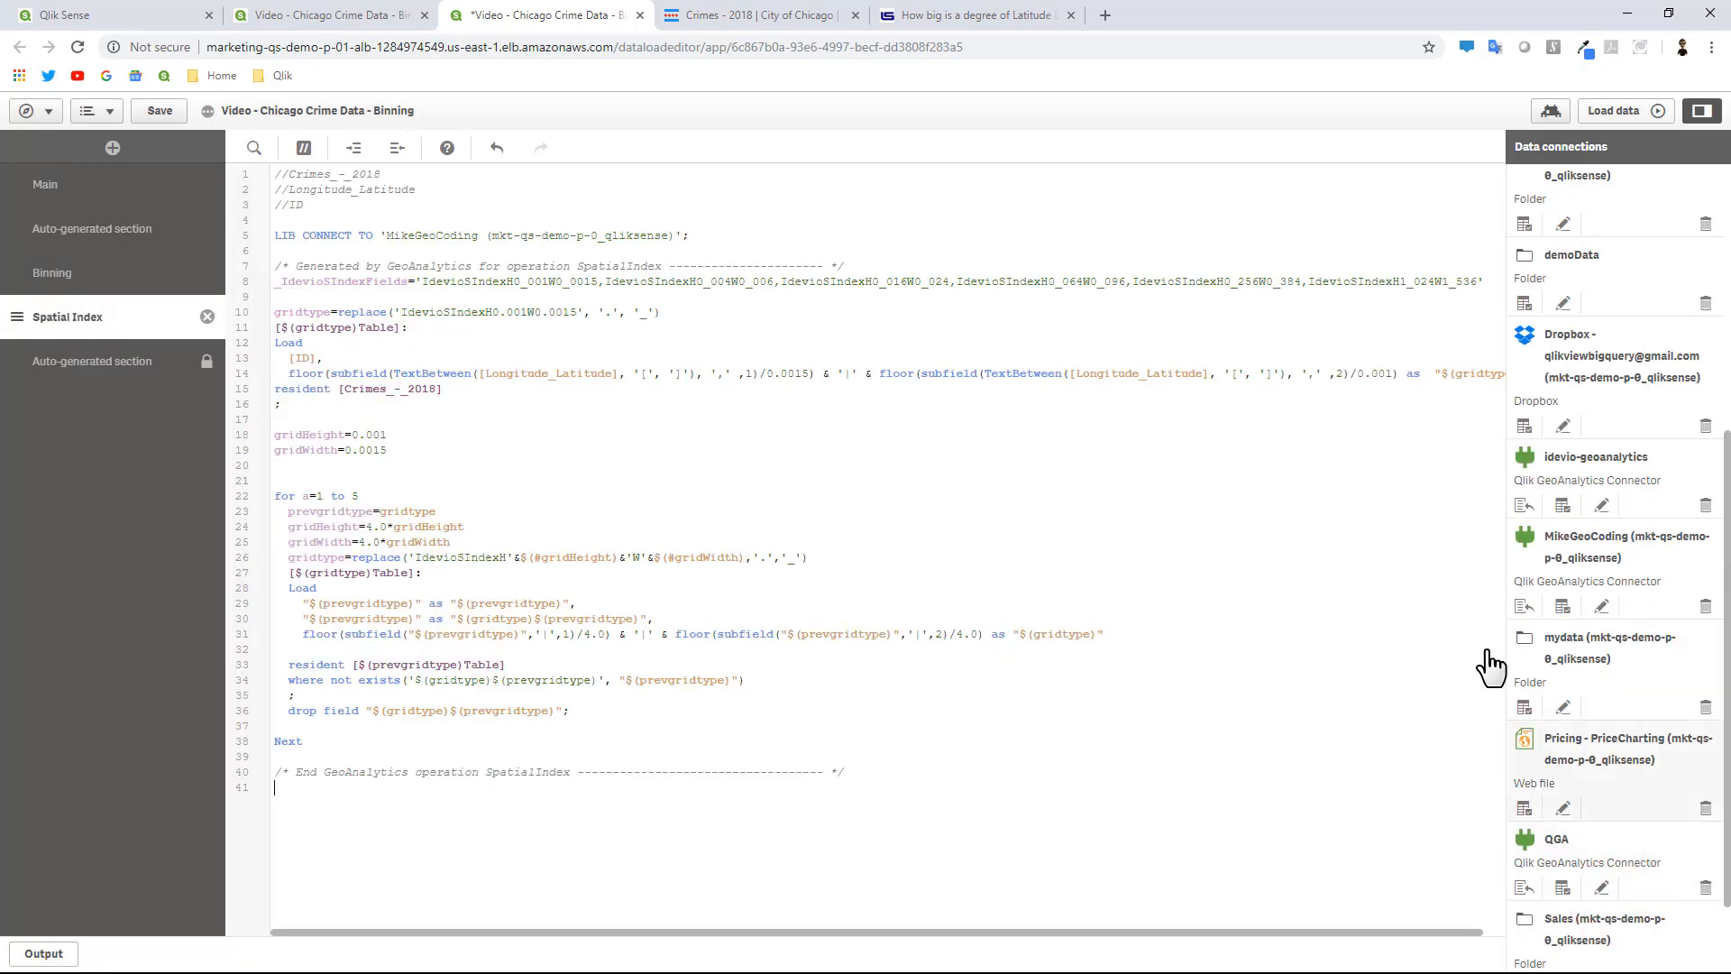
Run the data load with the SpatialIndex script and close the load progress dialog.
left_click(1610, 110)
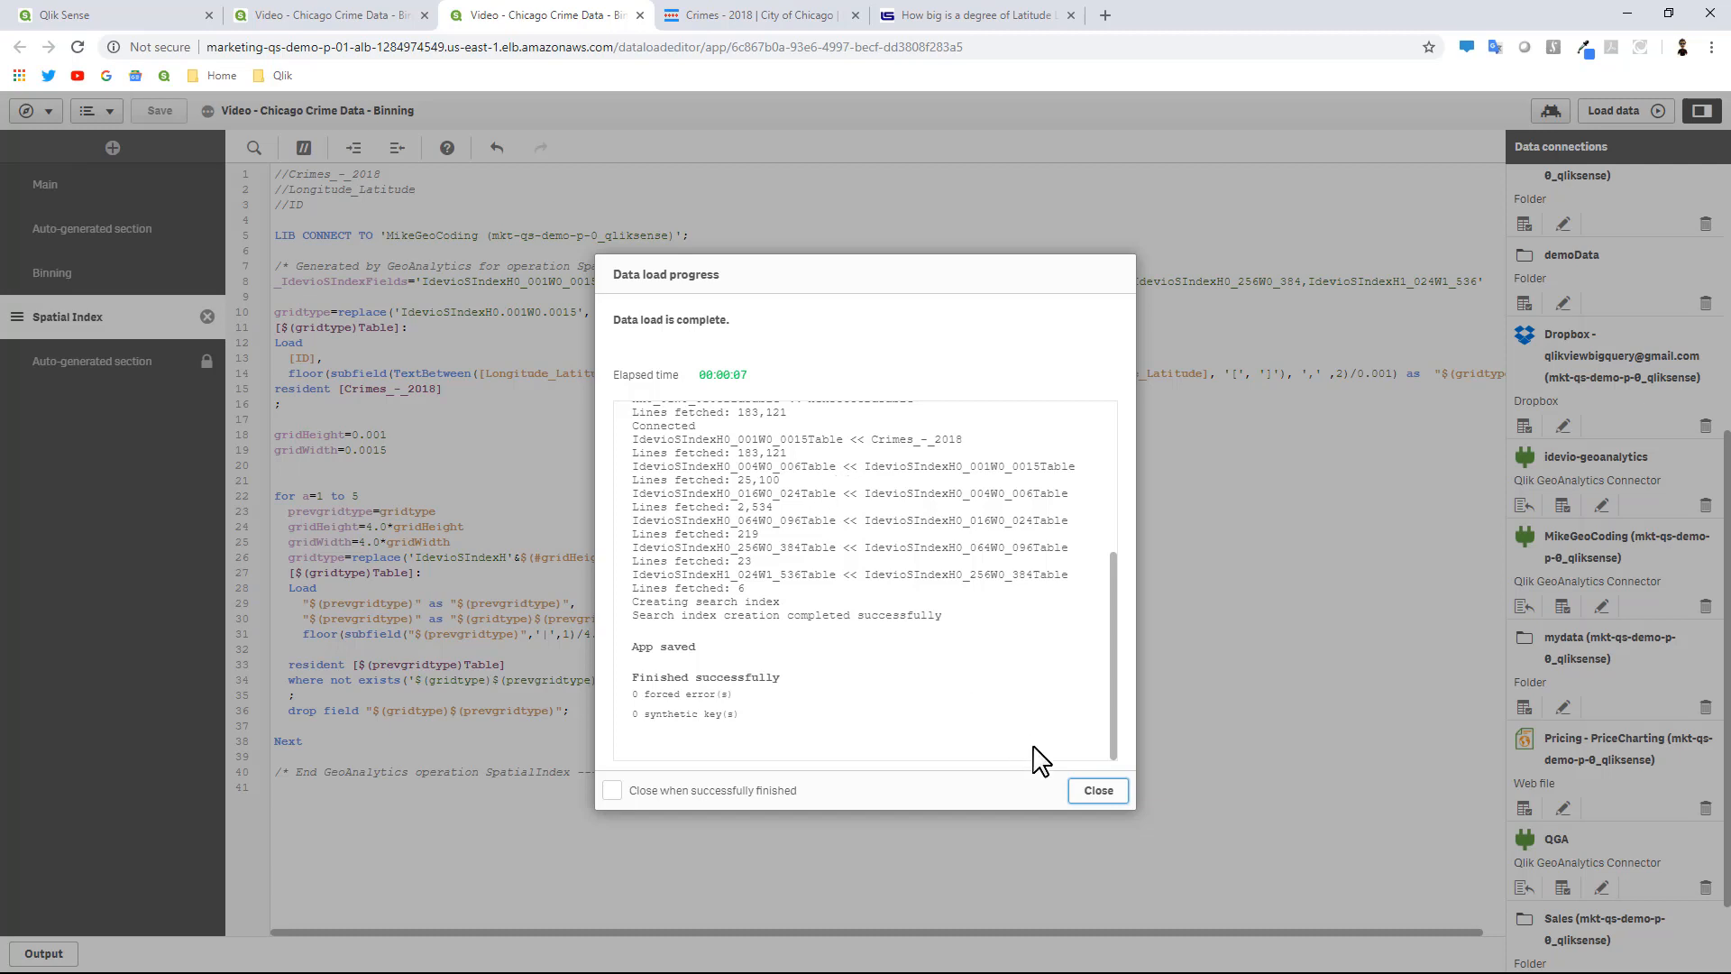
left_click(1113, 790)
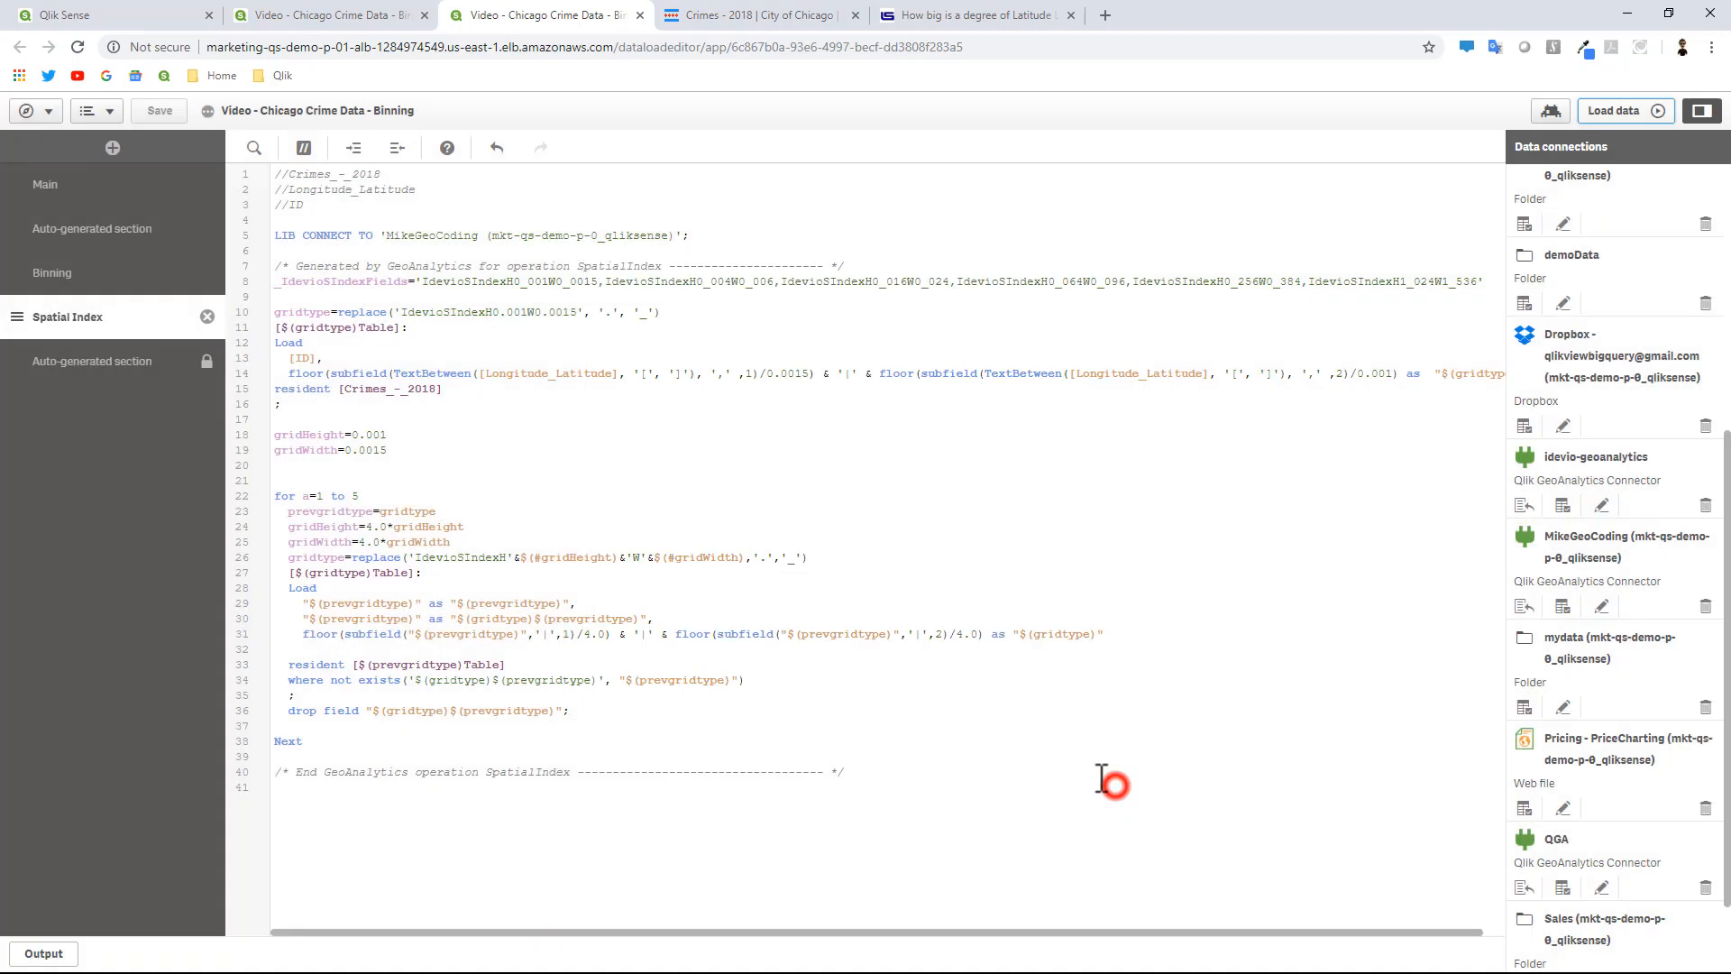
Open the data model viewer in a new tab and preview the data of IdevioSIndexH0_016W0_024Table.
left_click(86, 111)
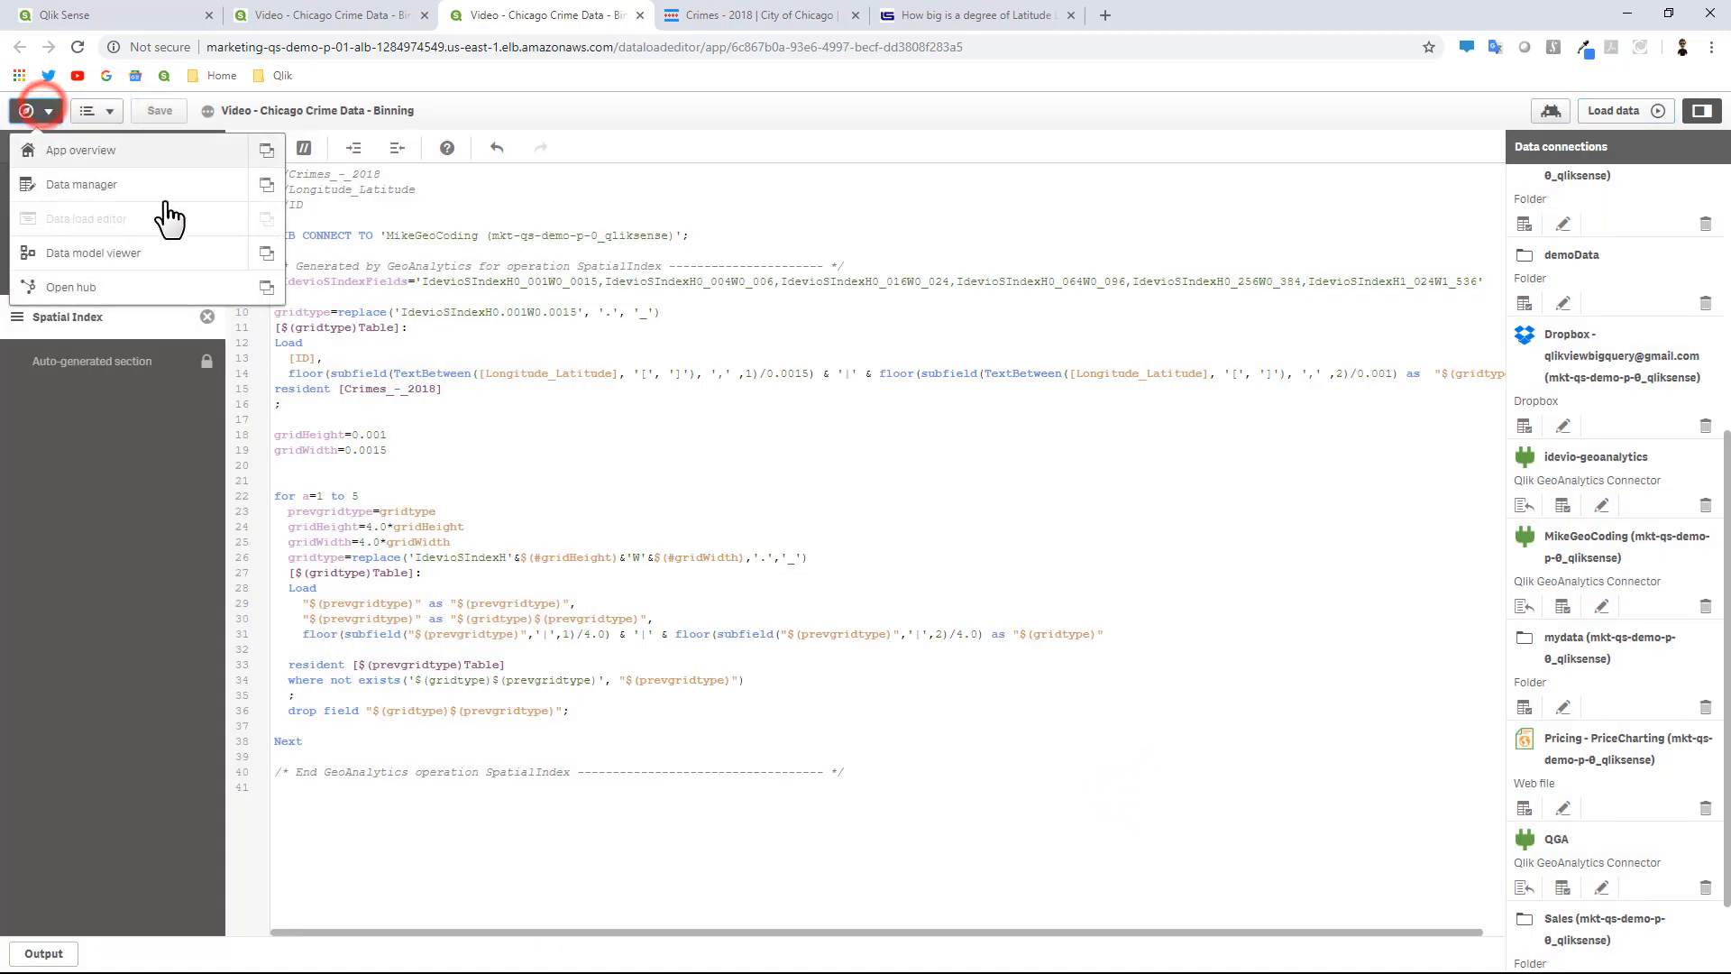
left_click(261, 259)
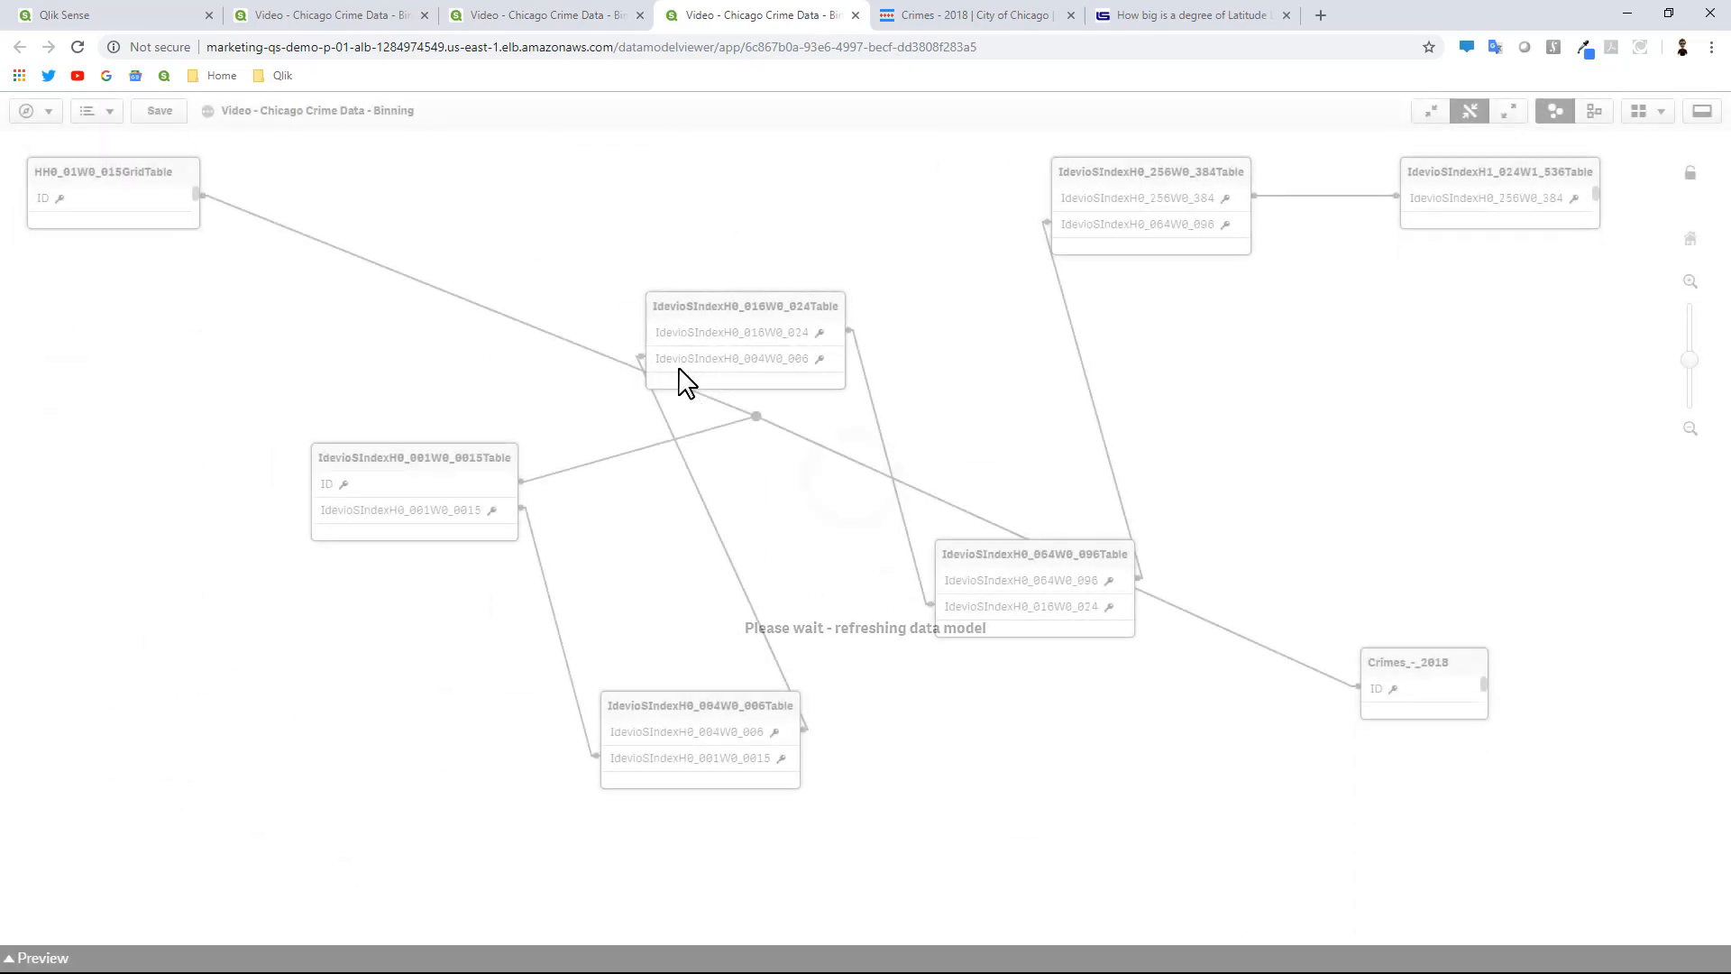
left_click(775, 329)
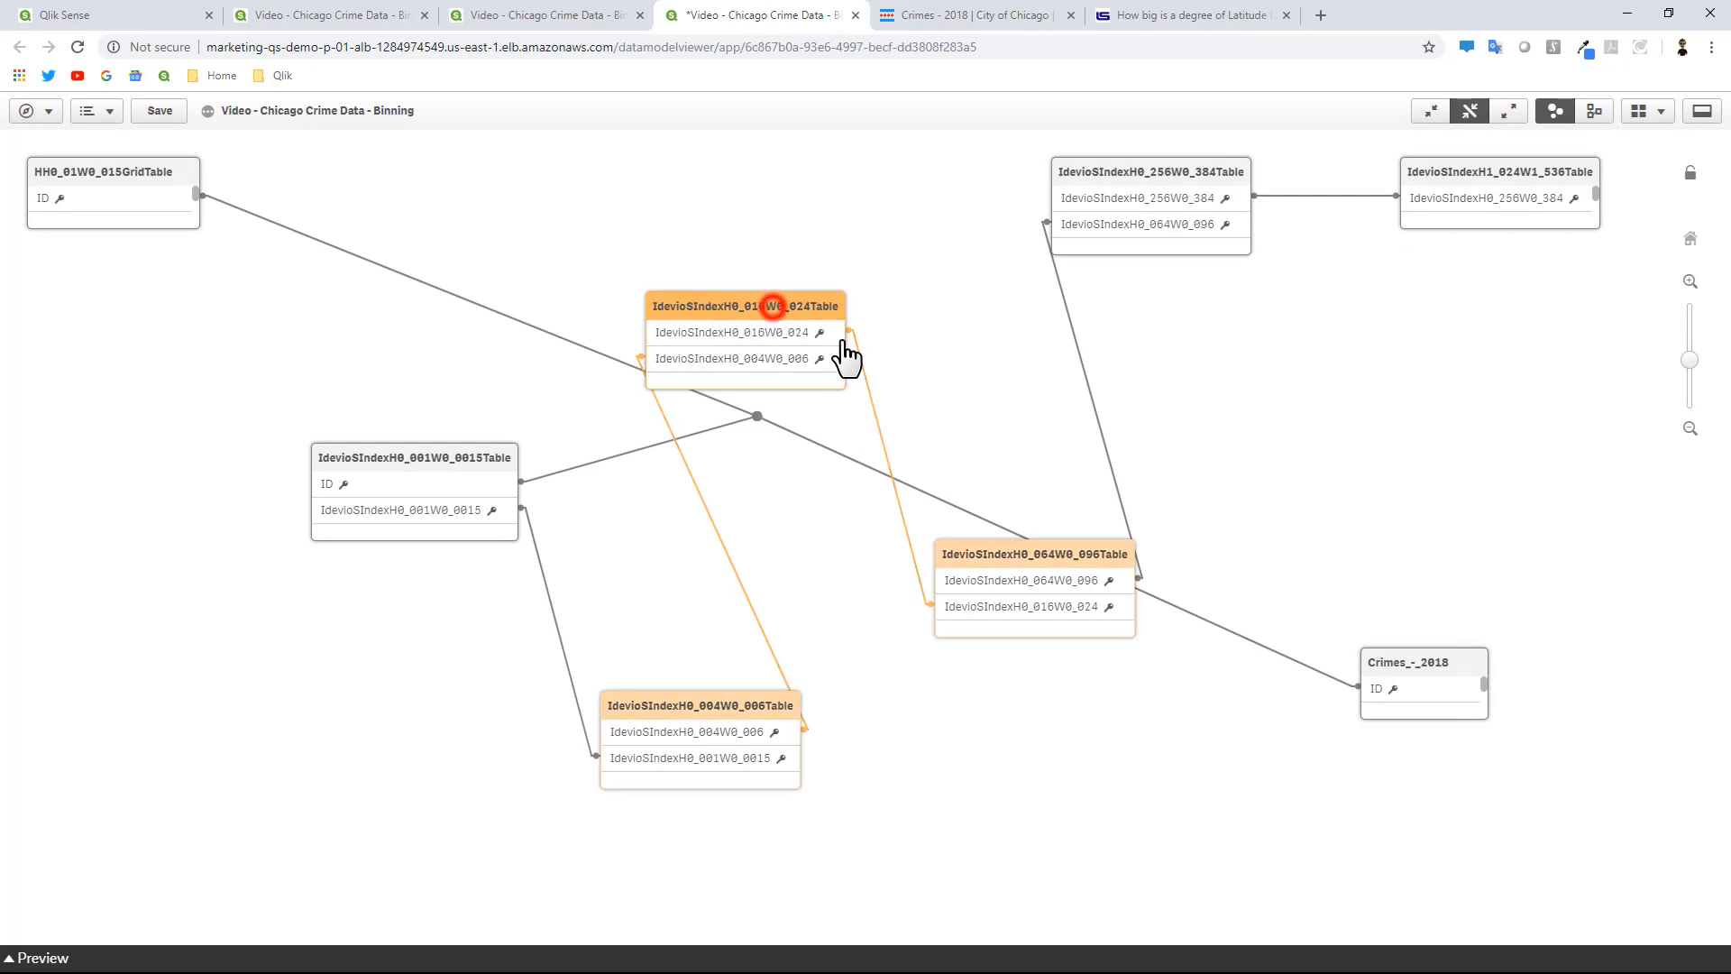
left_click(41, 960)
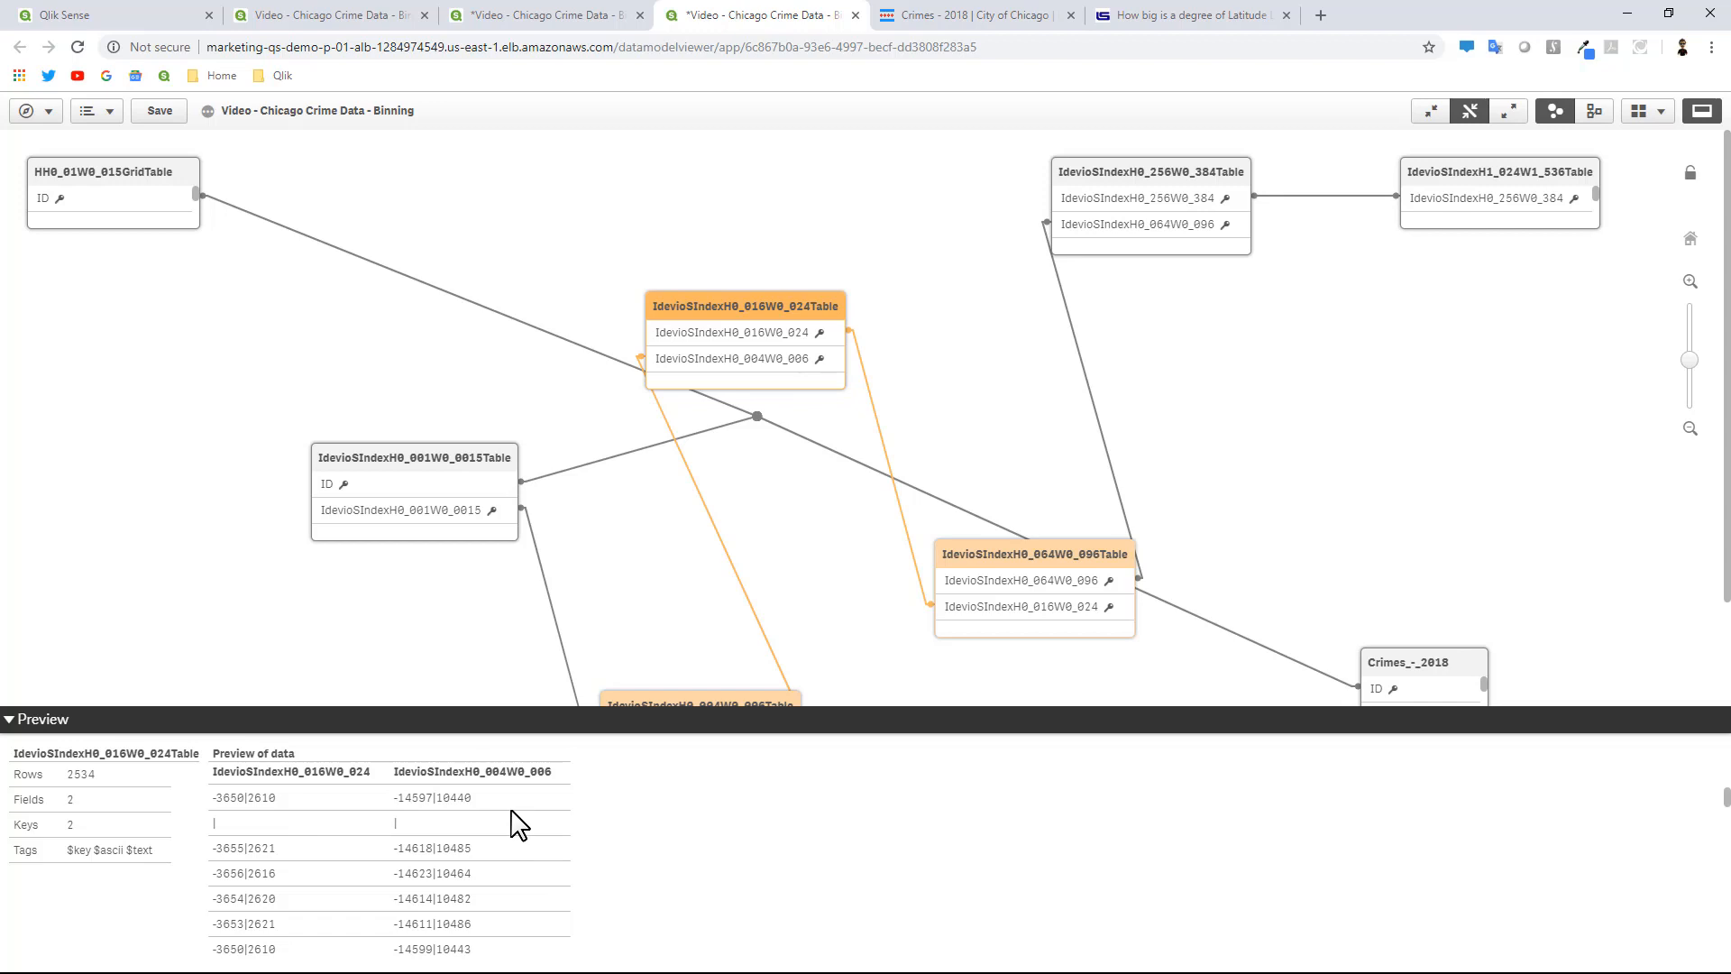
Return to the Chicago Crime Statistics sheet, dismiss the reload error, and put the sheet into edit mode.
left_click(564, 17)
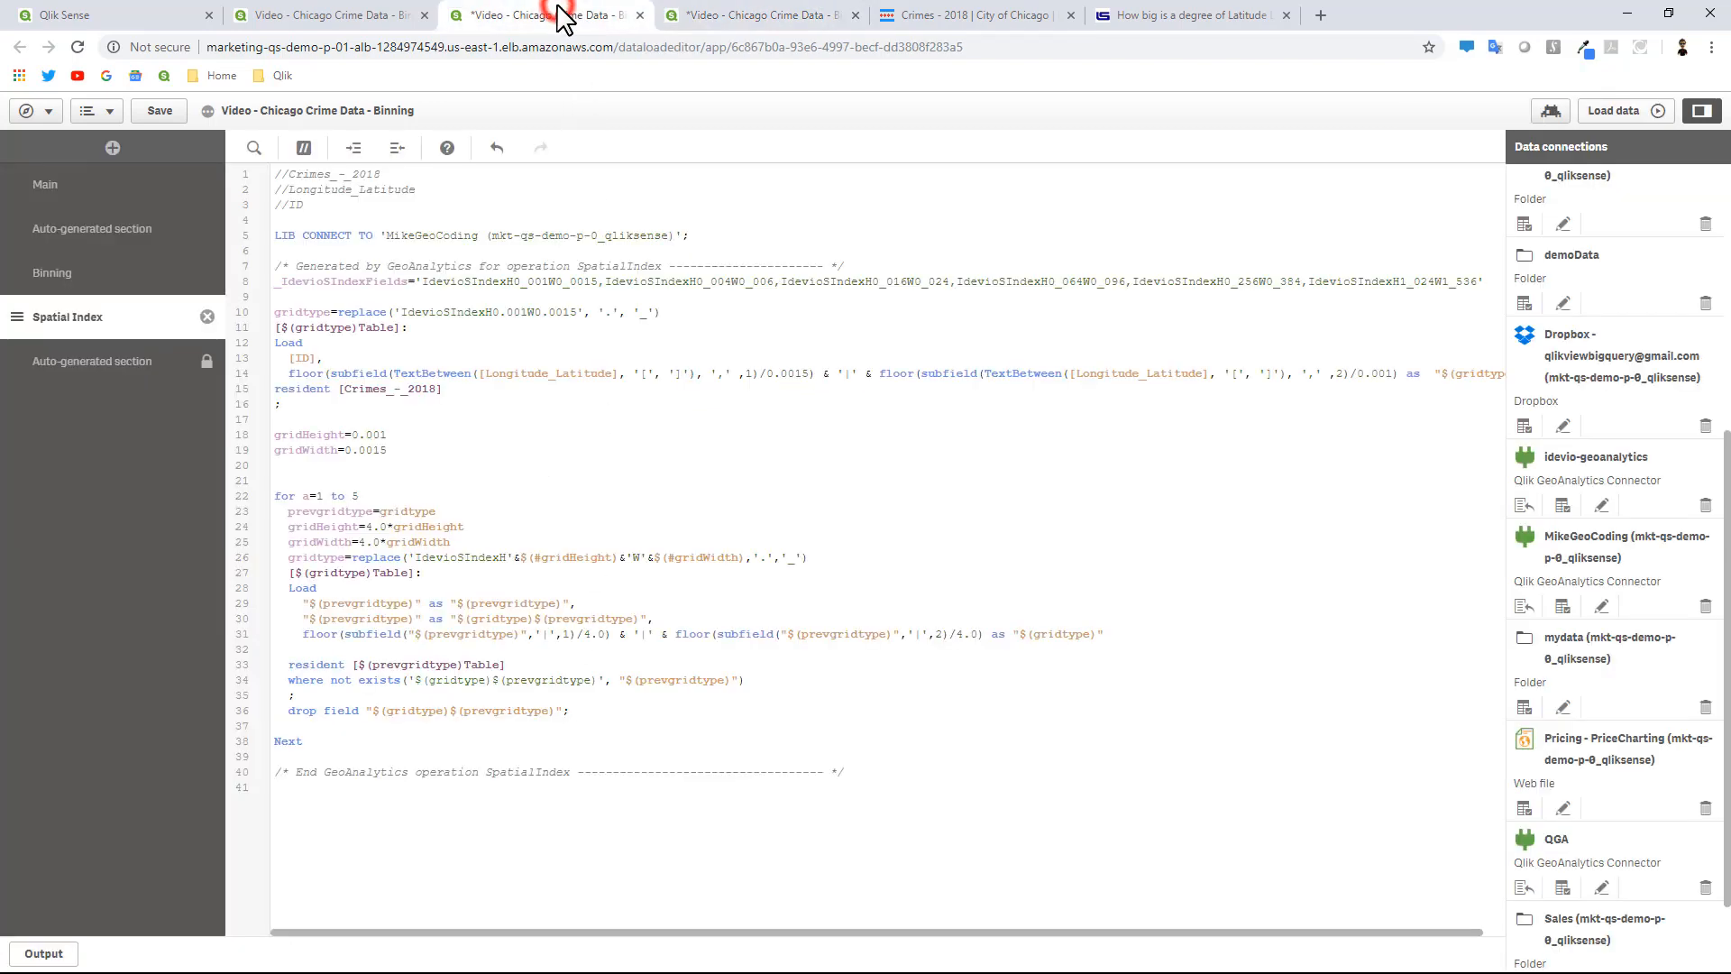
left_click(343, 19)
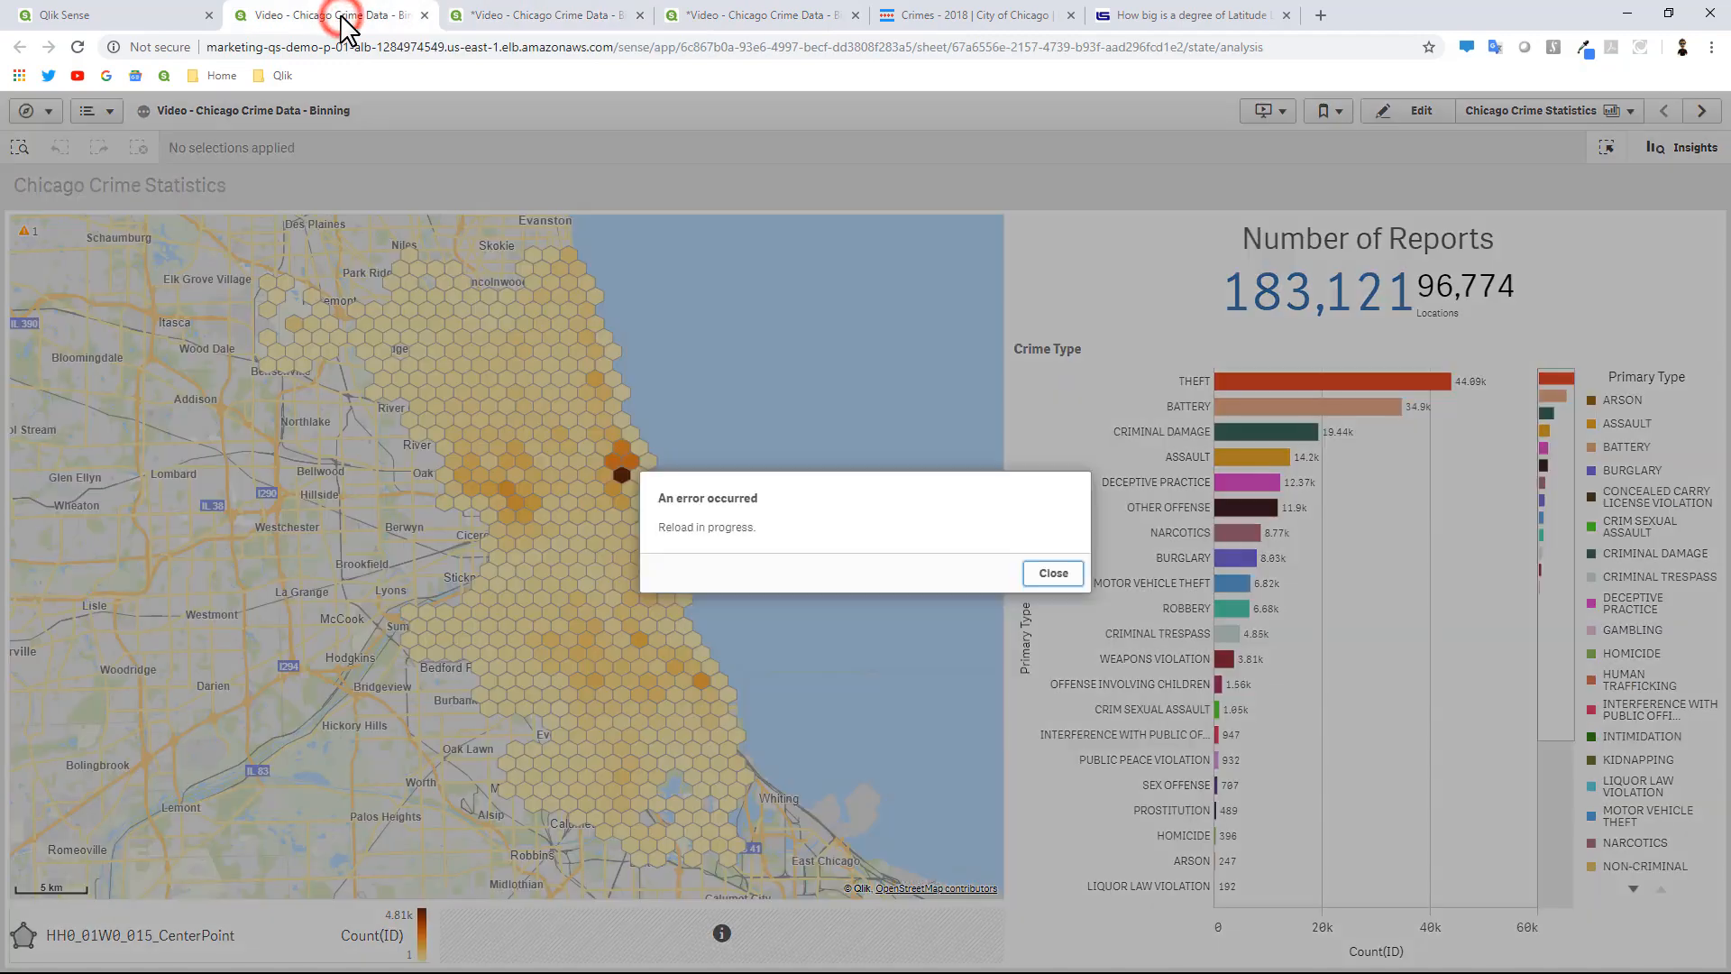
left_click(1057, 577)
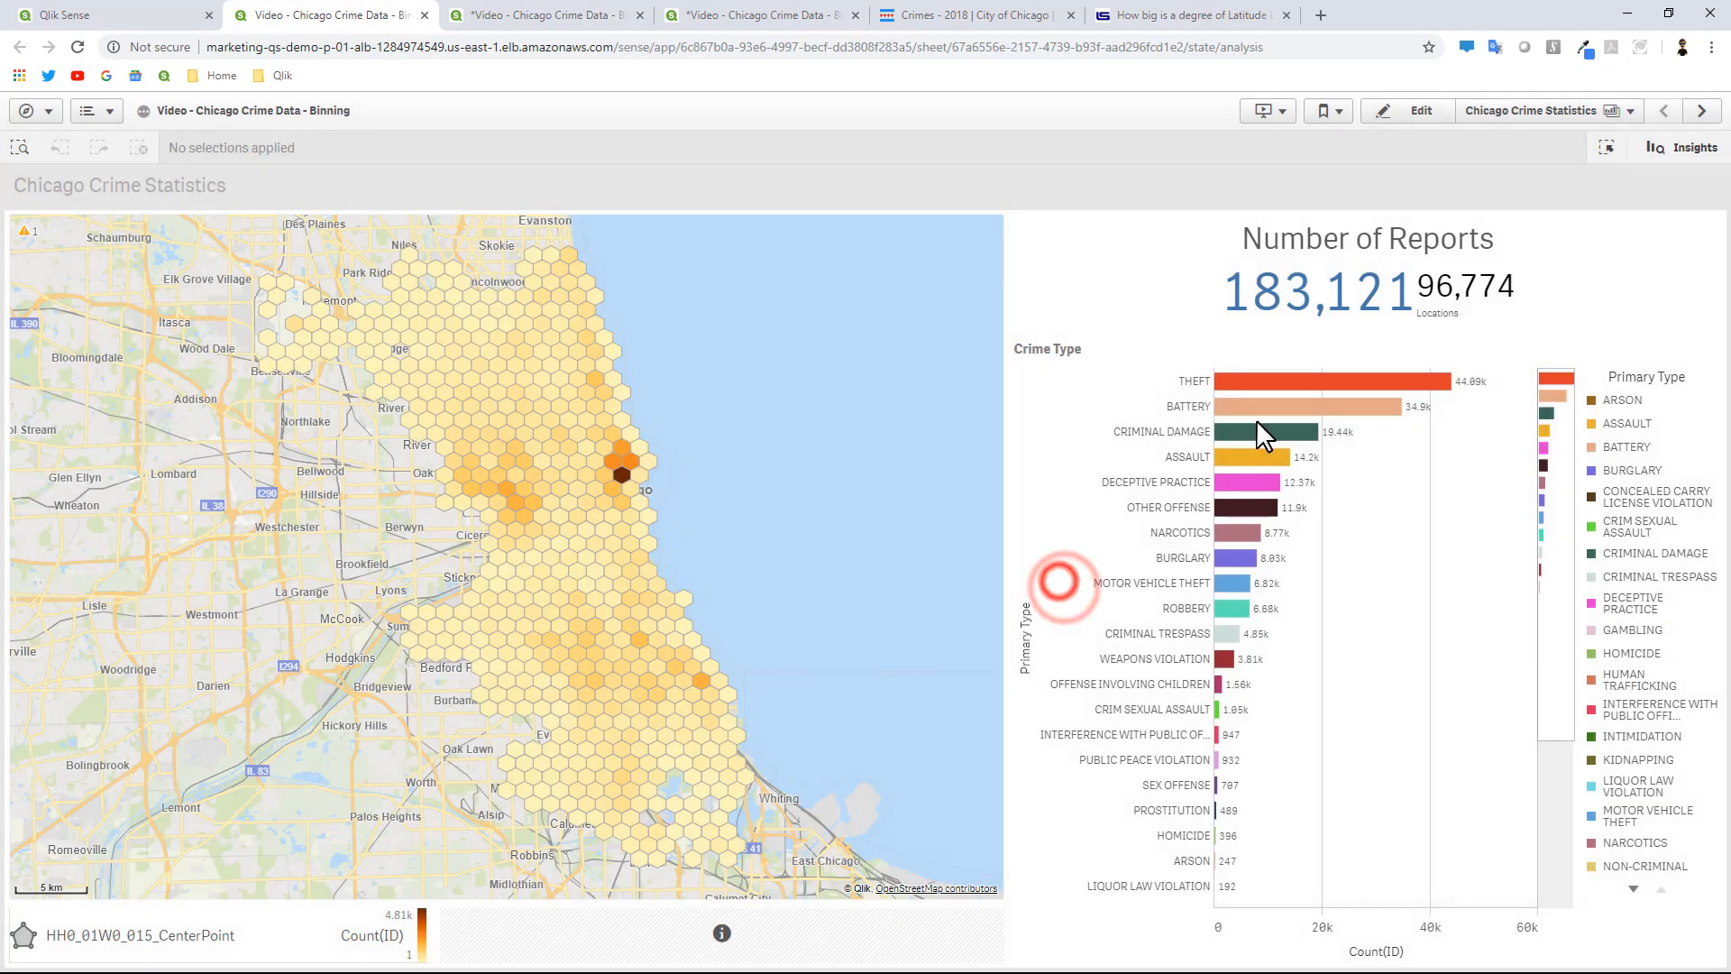
left_click(1411, 114)
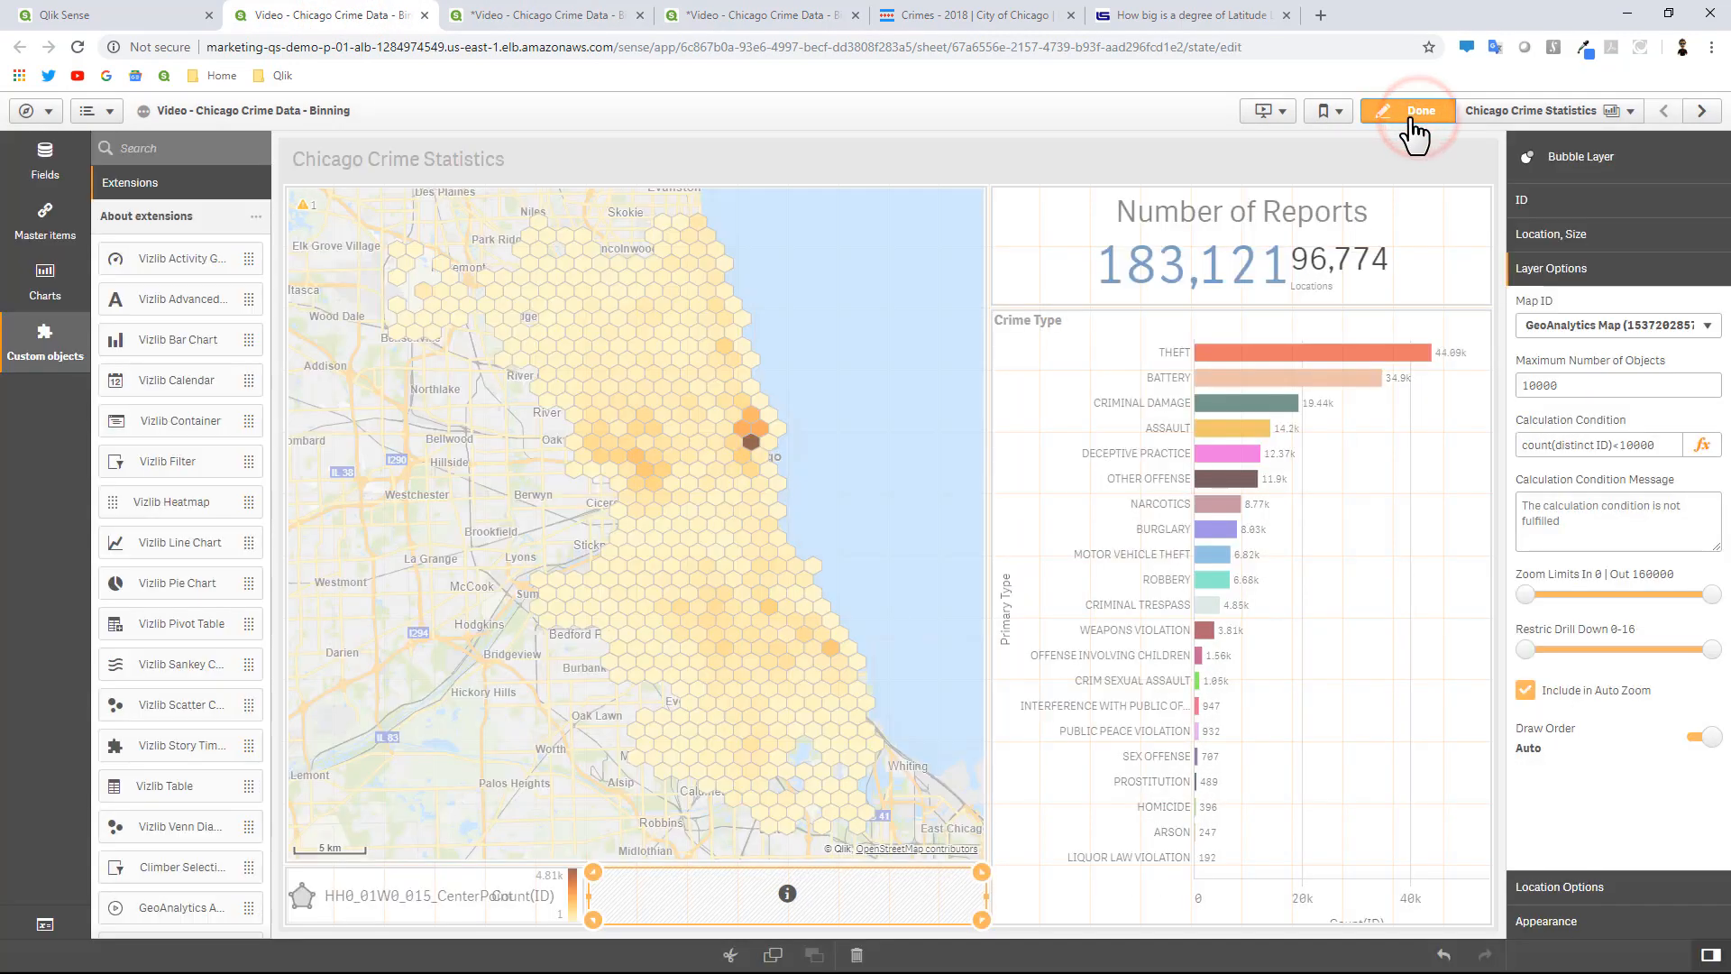
In the GeoAnalytics map's settings, try Zoom to Selection off and on again, enable Auto Select Visible, and finish editing the sheet.
left_click(921, 485)
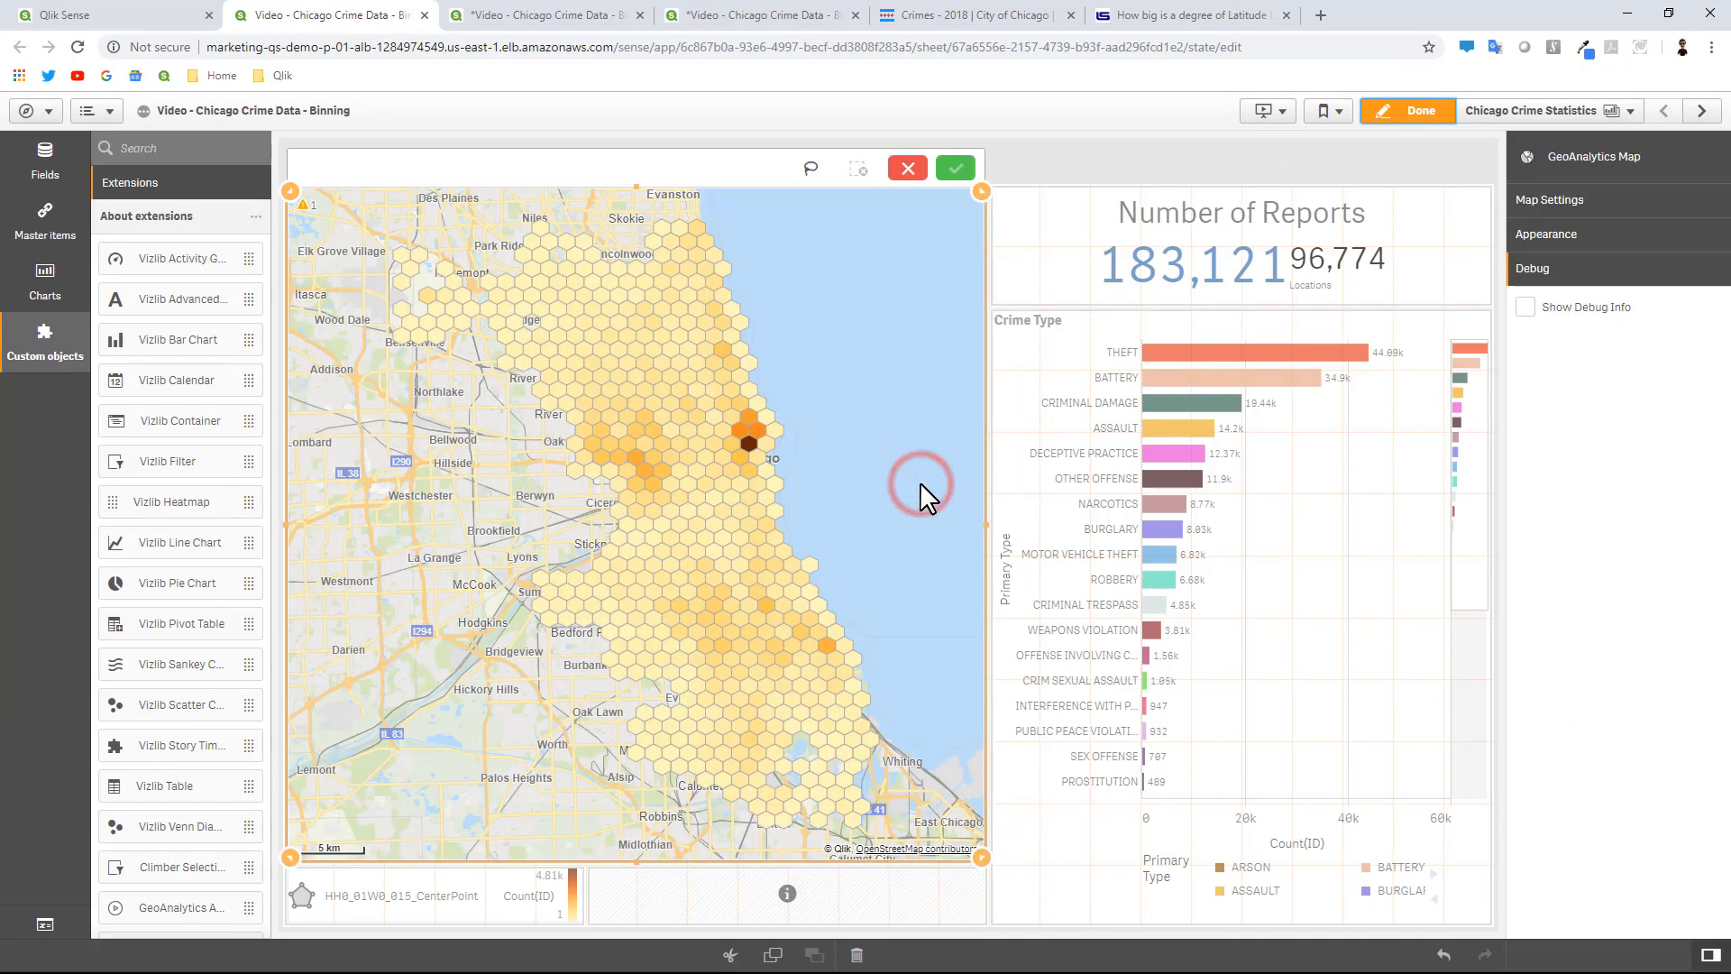
left_click(1557, 202)
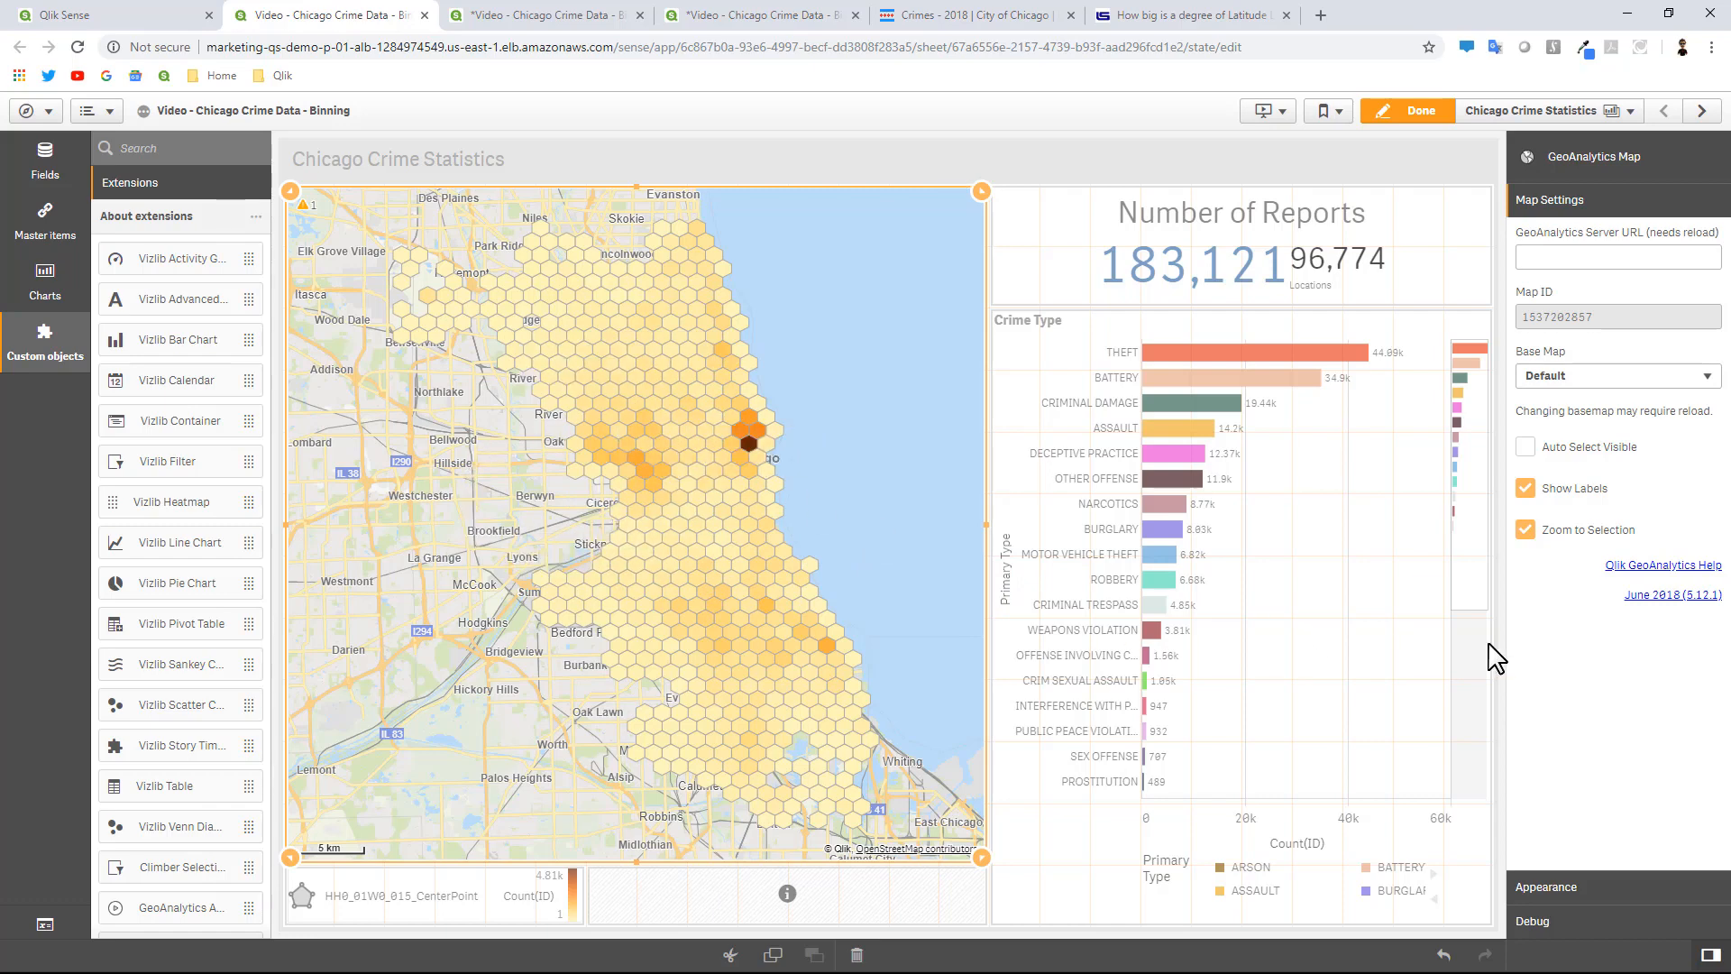
left_click(1525, 530)
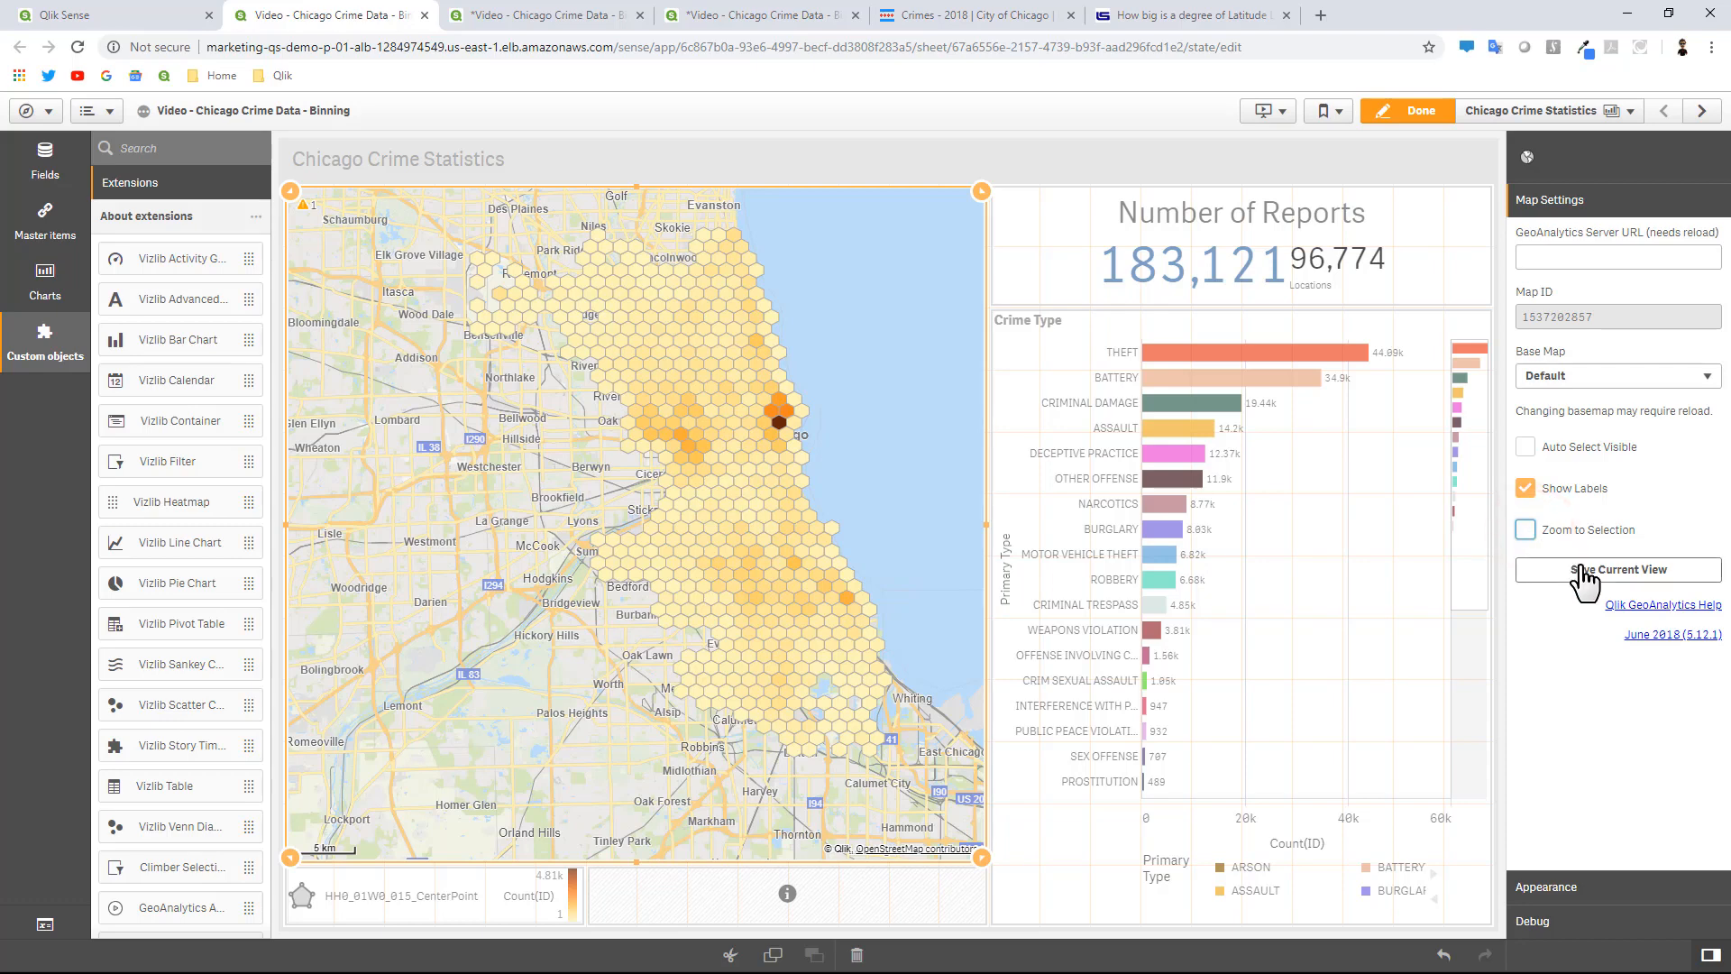
left_click(1582, 568)
left_click(1525, 530)
left_click(1525, 447)
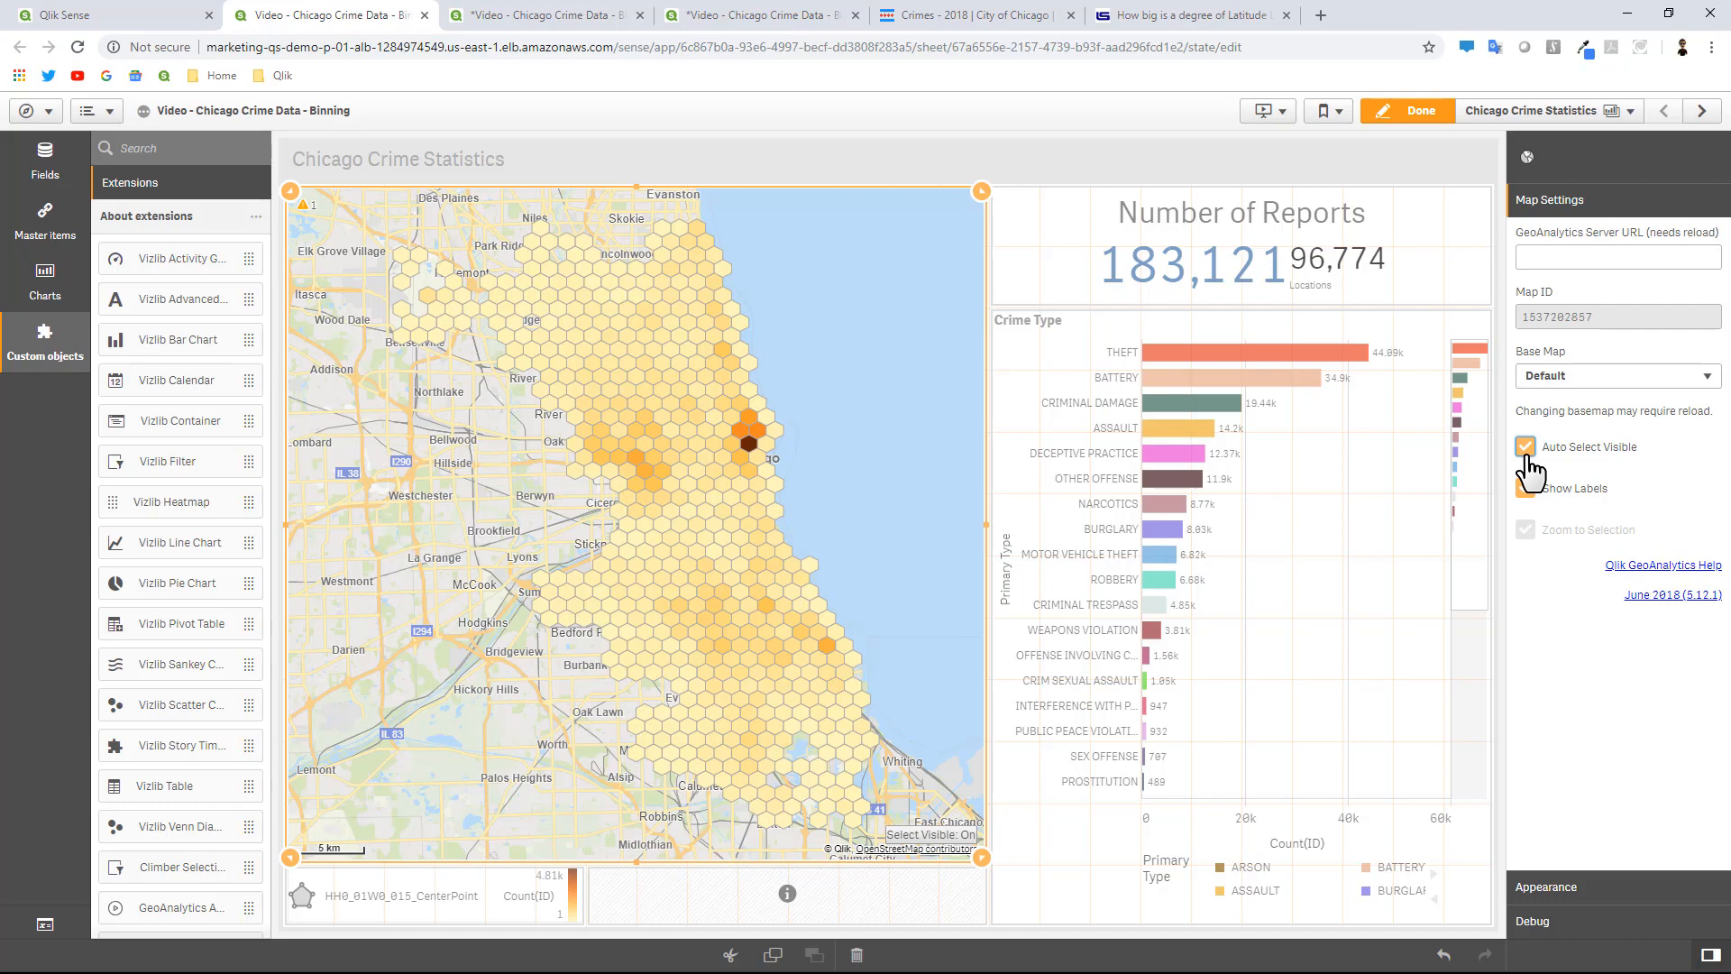
left_click(1423, 108)
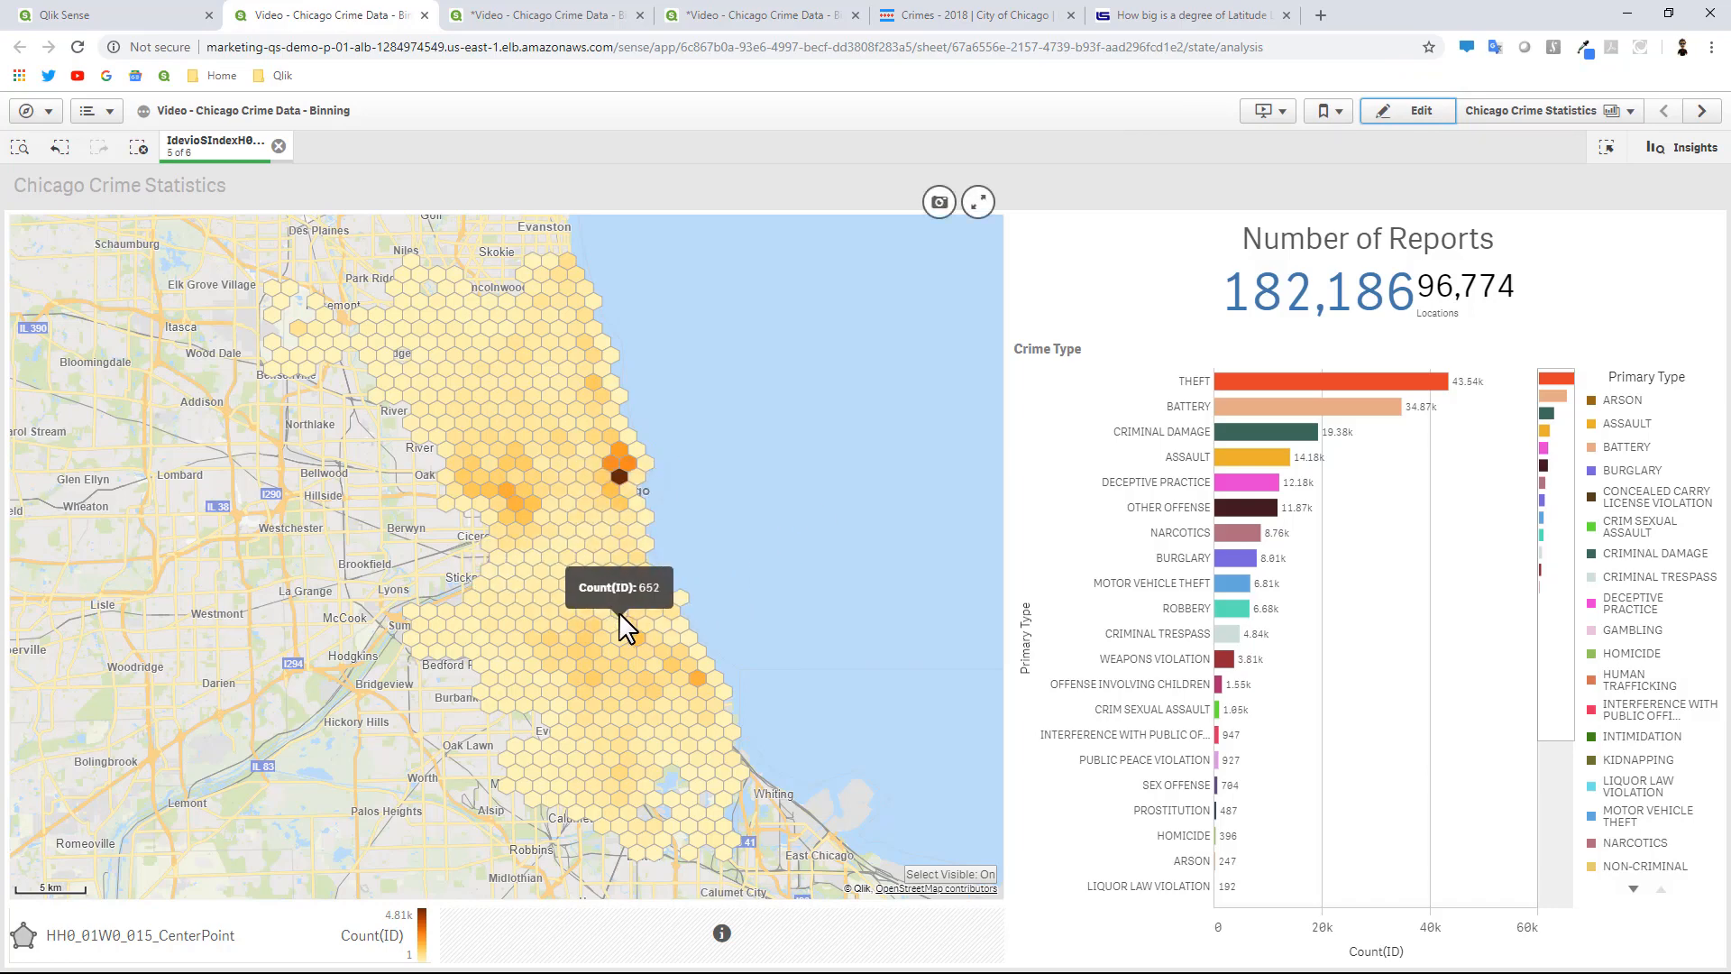
Examine how the report count and Crime Type chart follow the visible hexagon bins across southern Chicago.
scroll(622, 624, "up", 5)
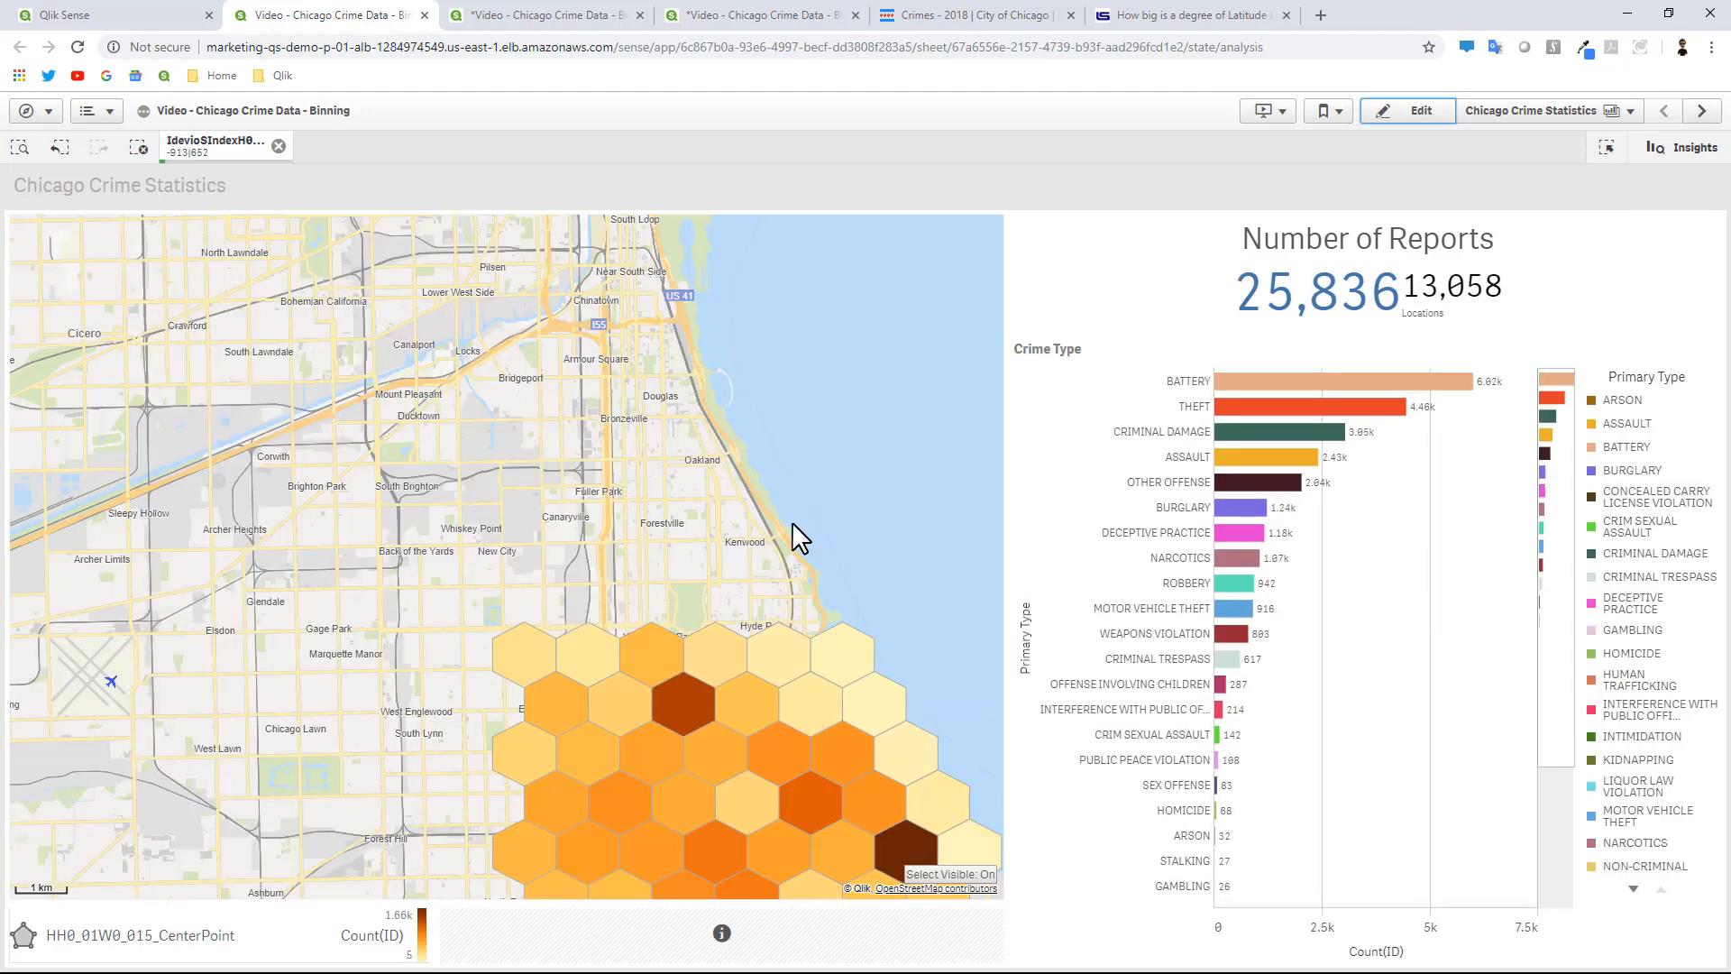
left_click_drag(960, 621, 819, 352)
double_click(873, 421)
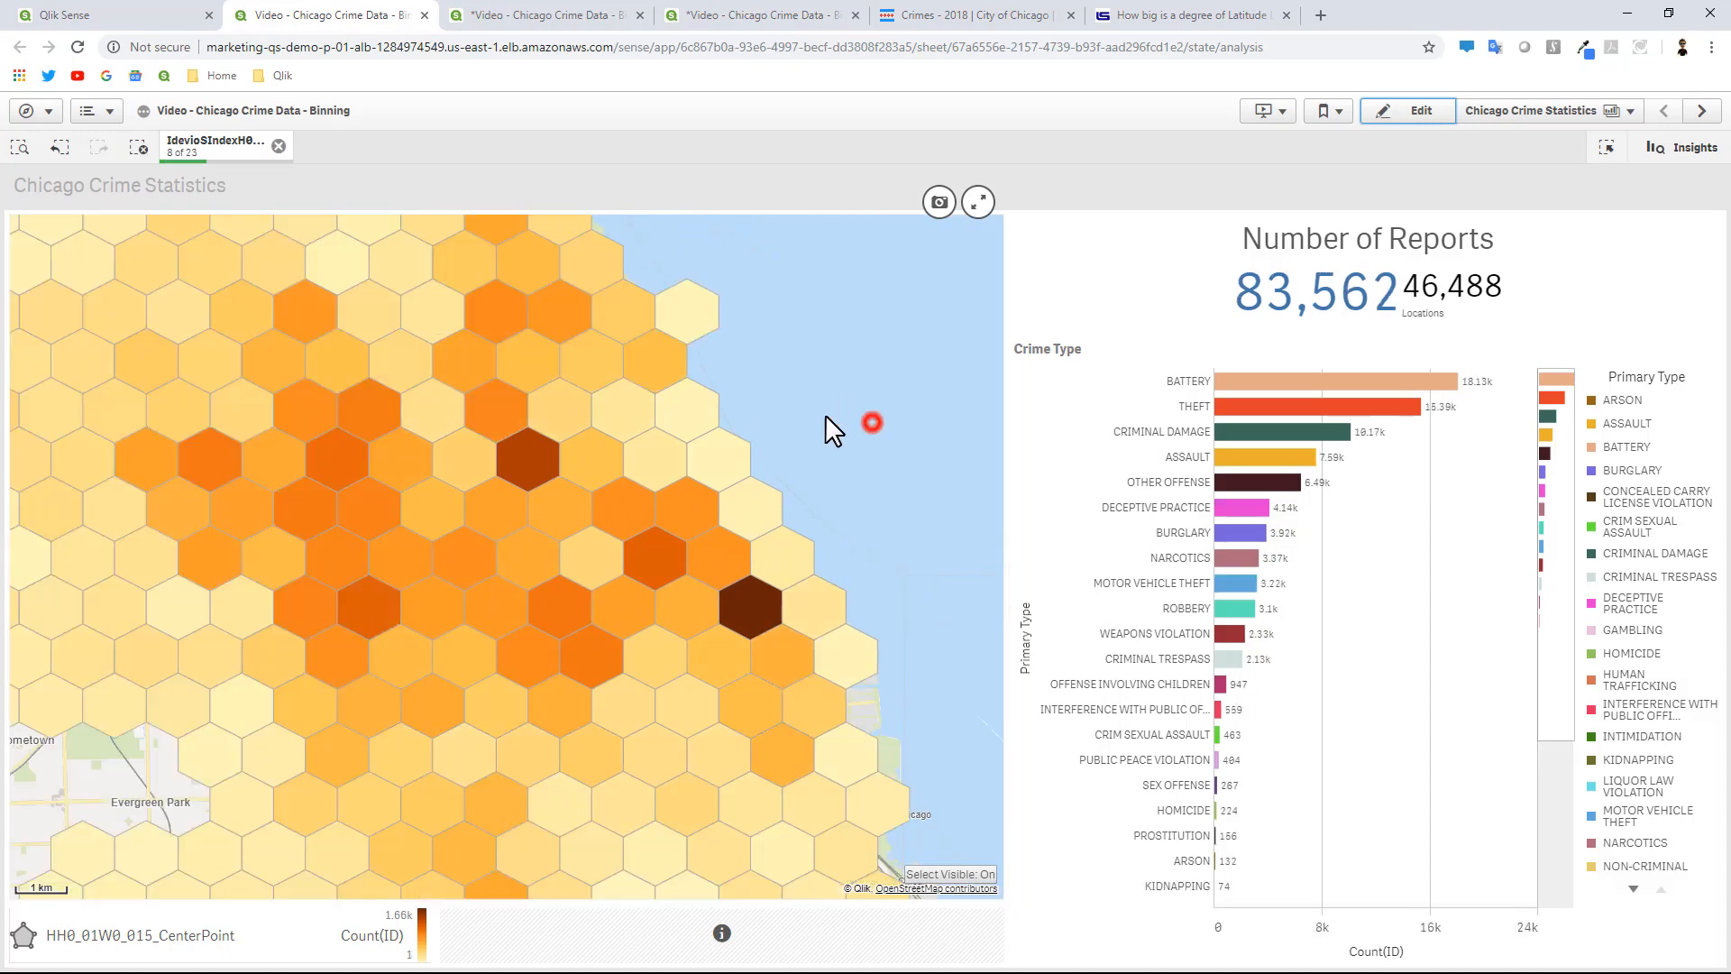
left_click_drag(729, 428, 986, 437)
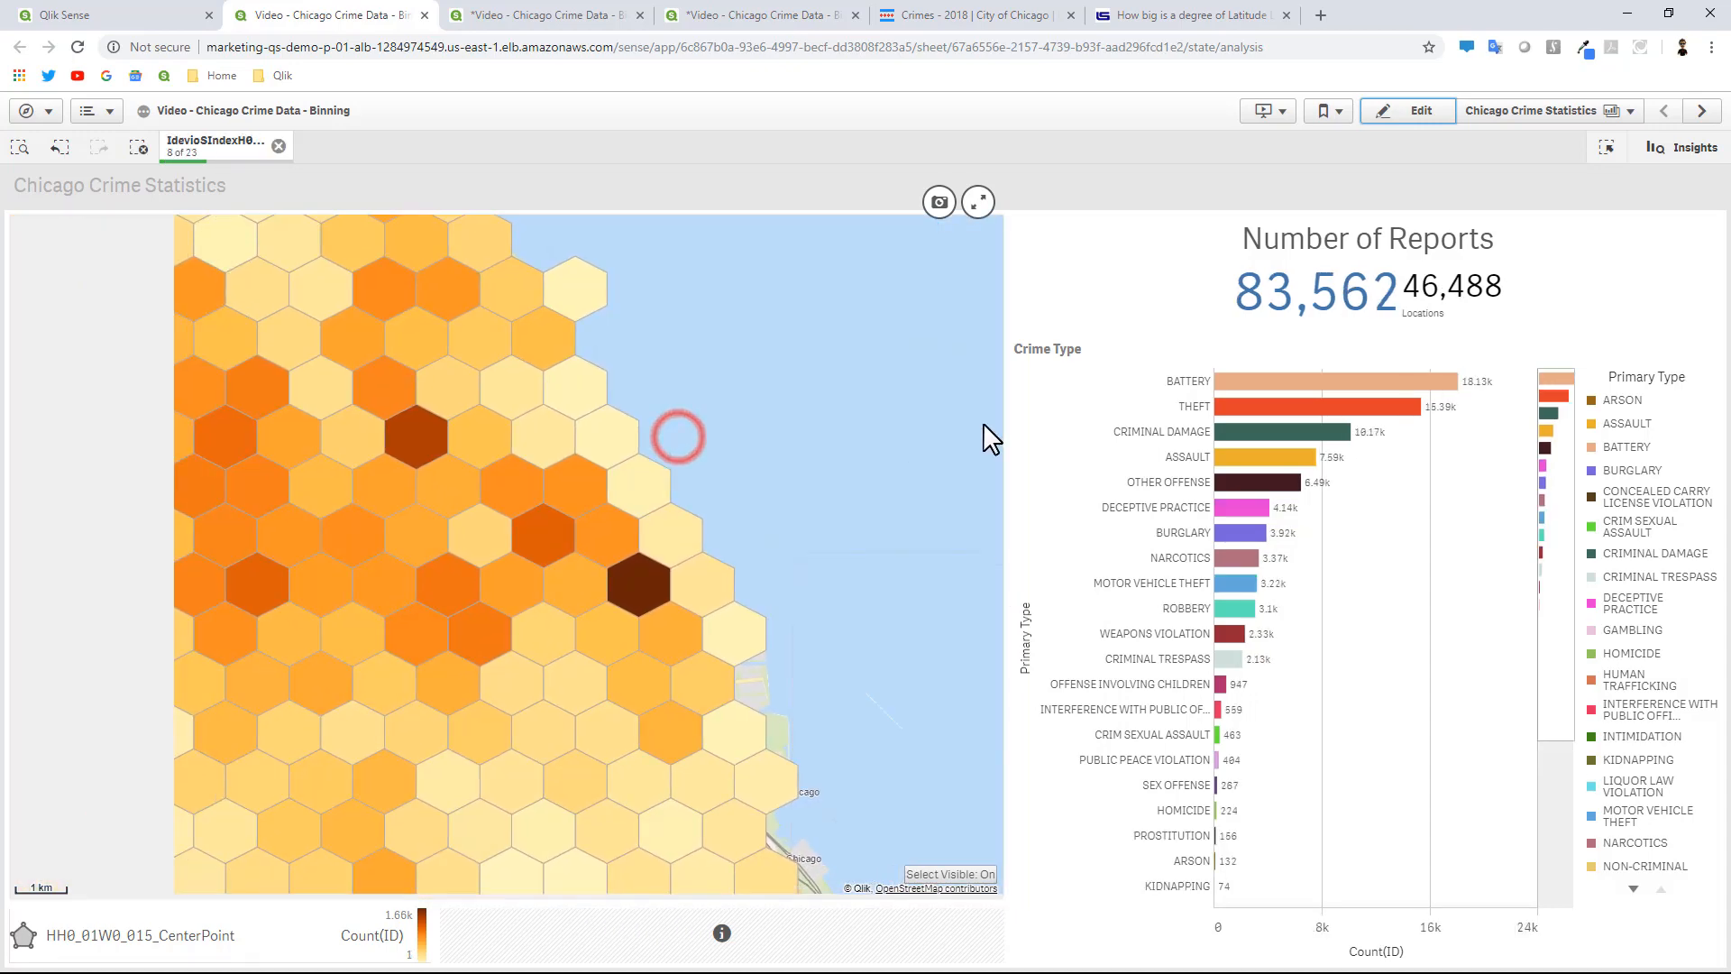
left_click_drag(349, 502, 679, 499)
mouse_move(647, 502)
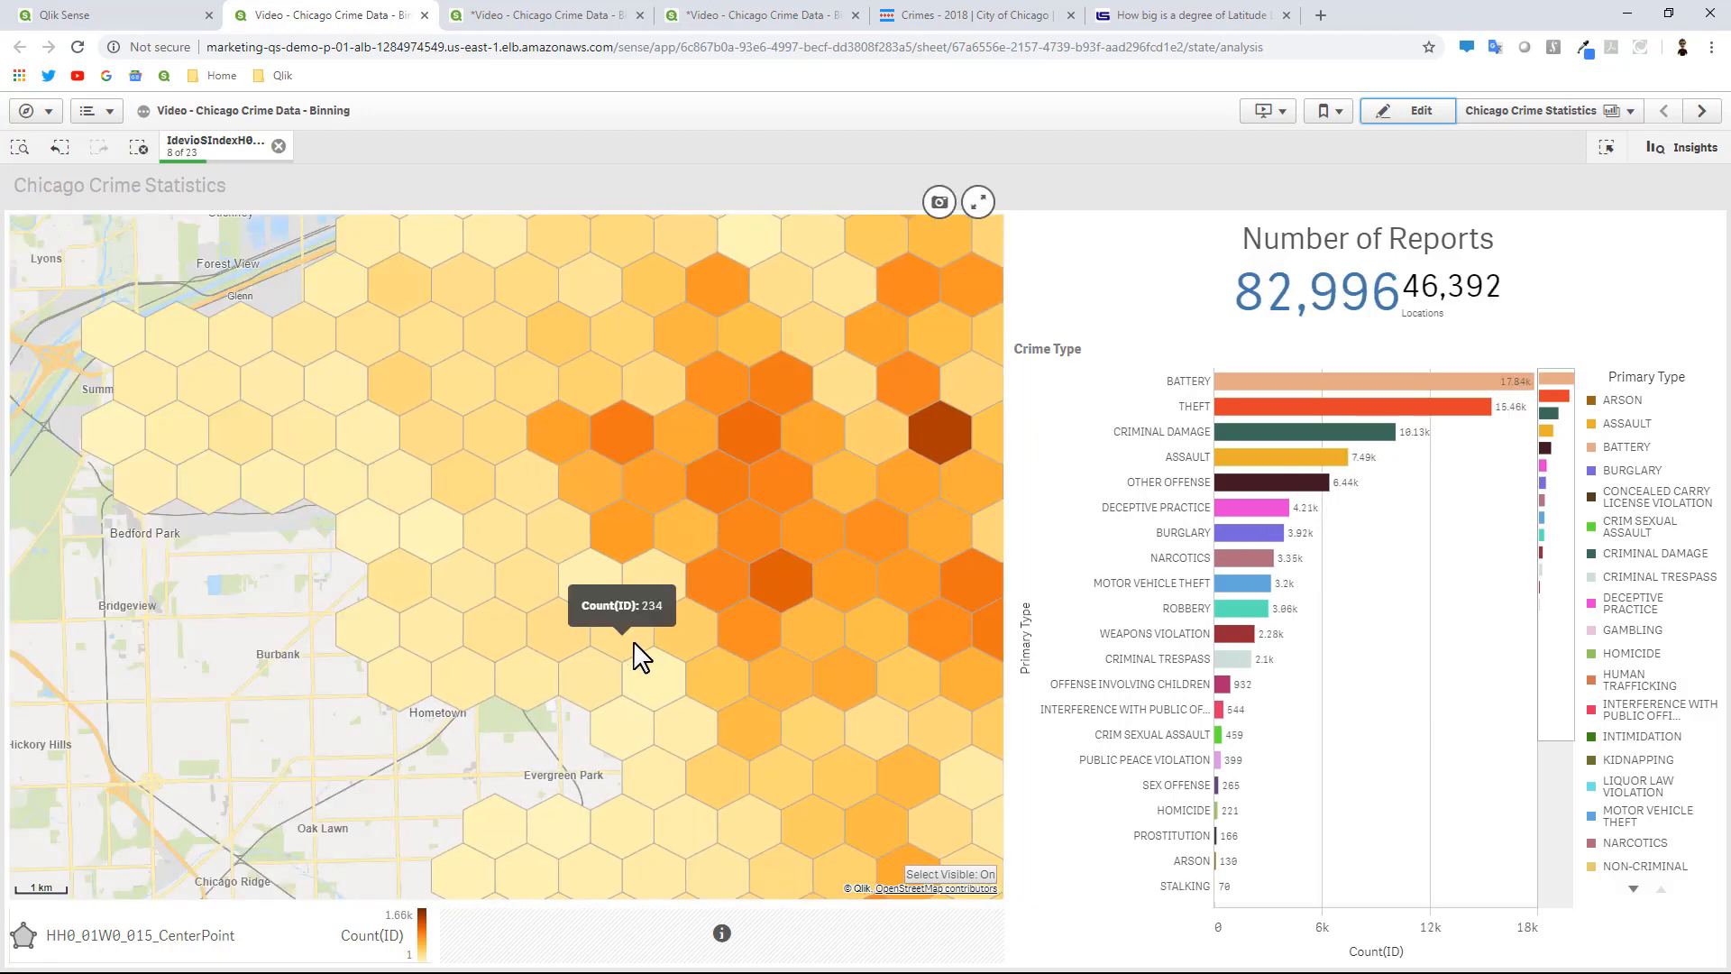
scroll(701, 597, "up", 3)
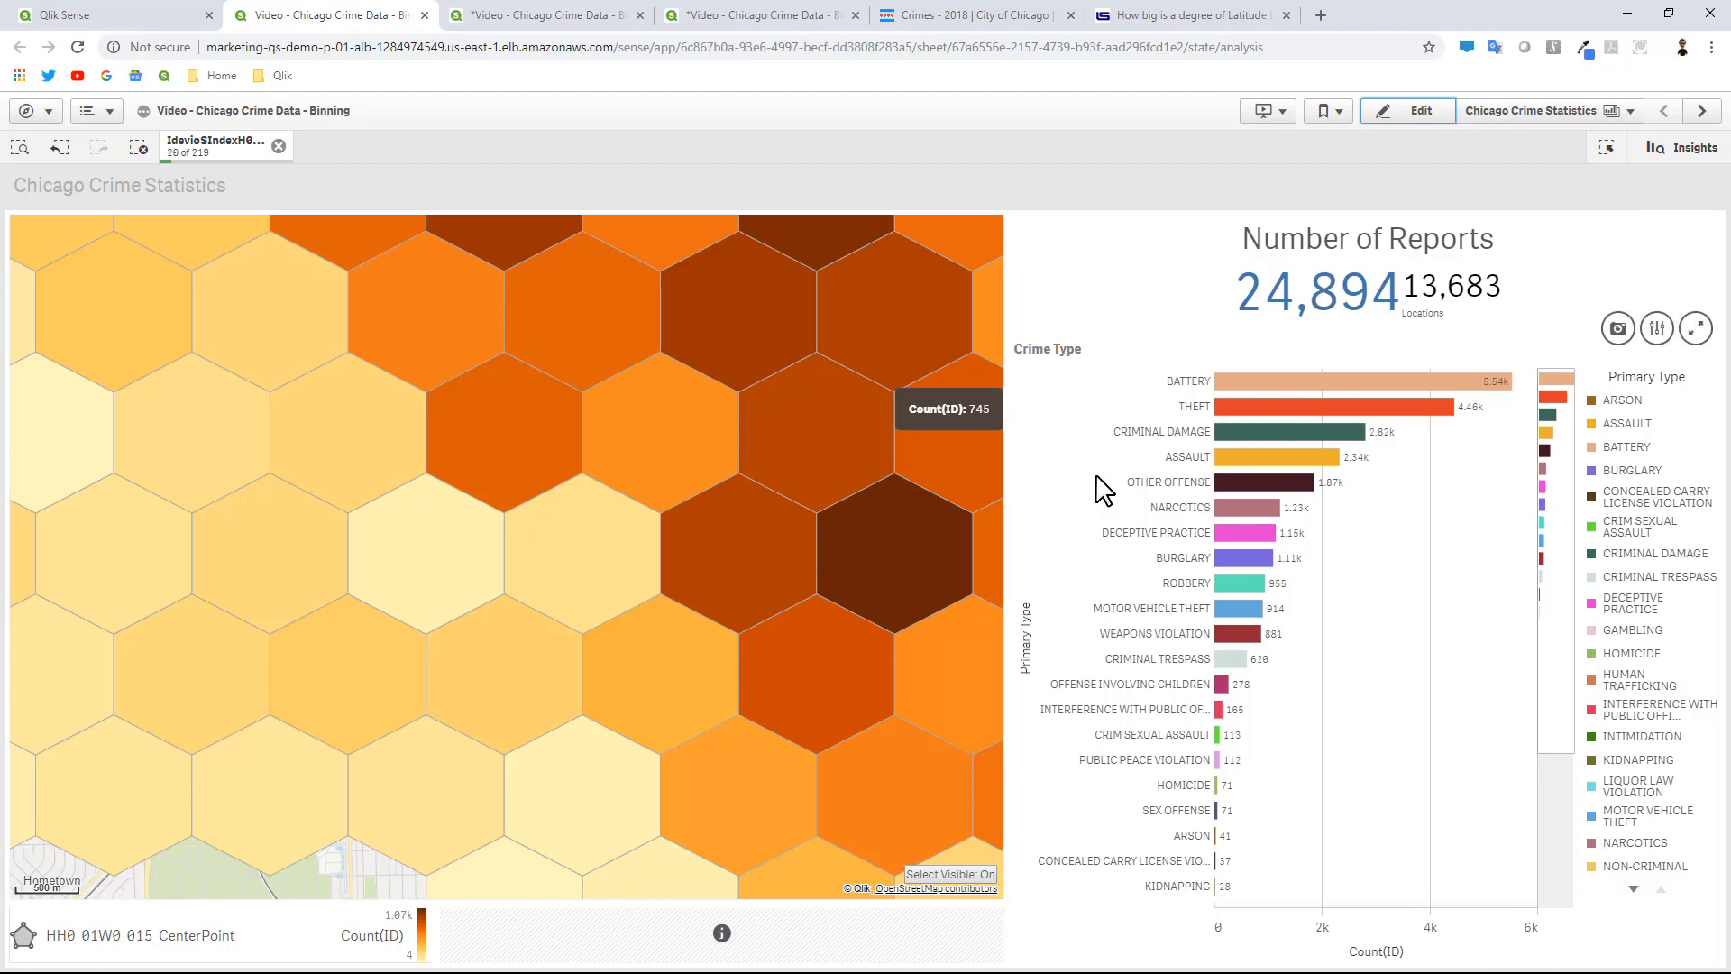
Examine the individual incident triangles around Forest Hill and West 79th Street, and return to the hexagon bins.
scroll(632, 612, "up", 3)
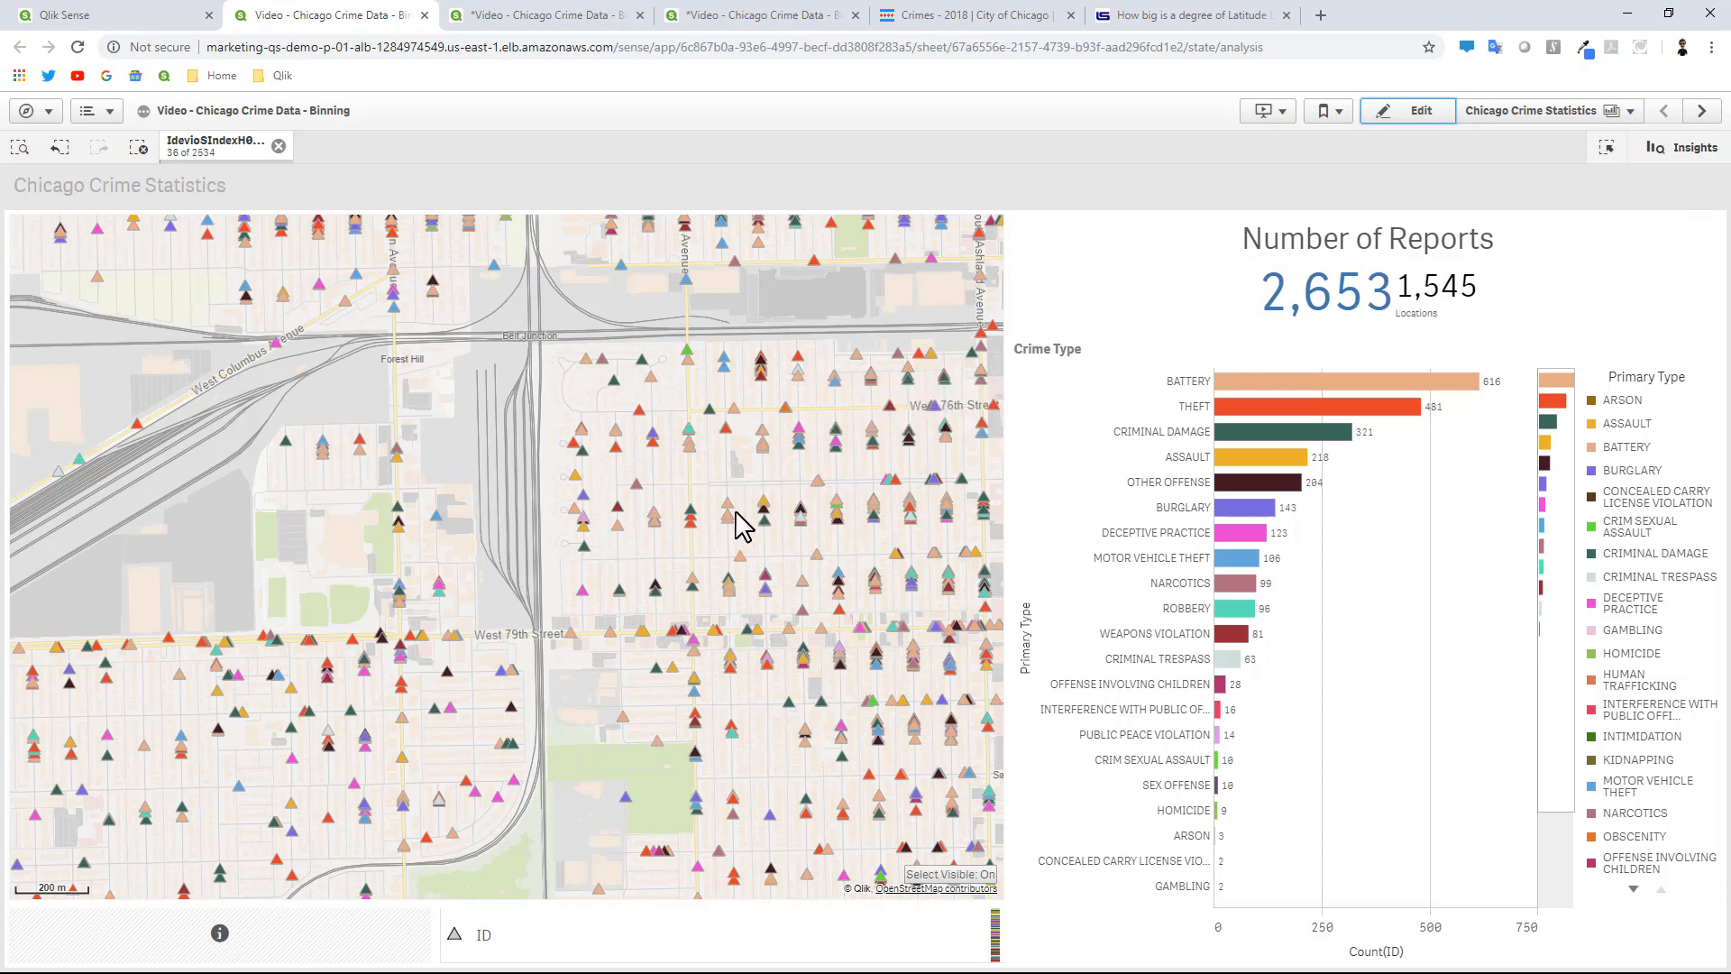
left_click_drag(599, 586, 920, 546)
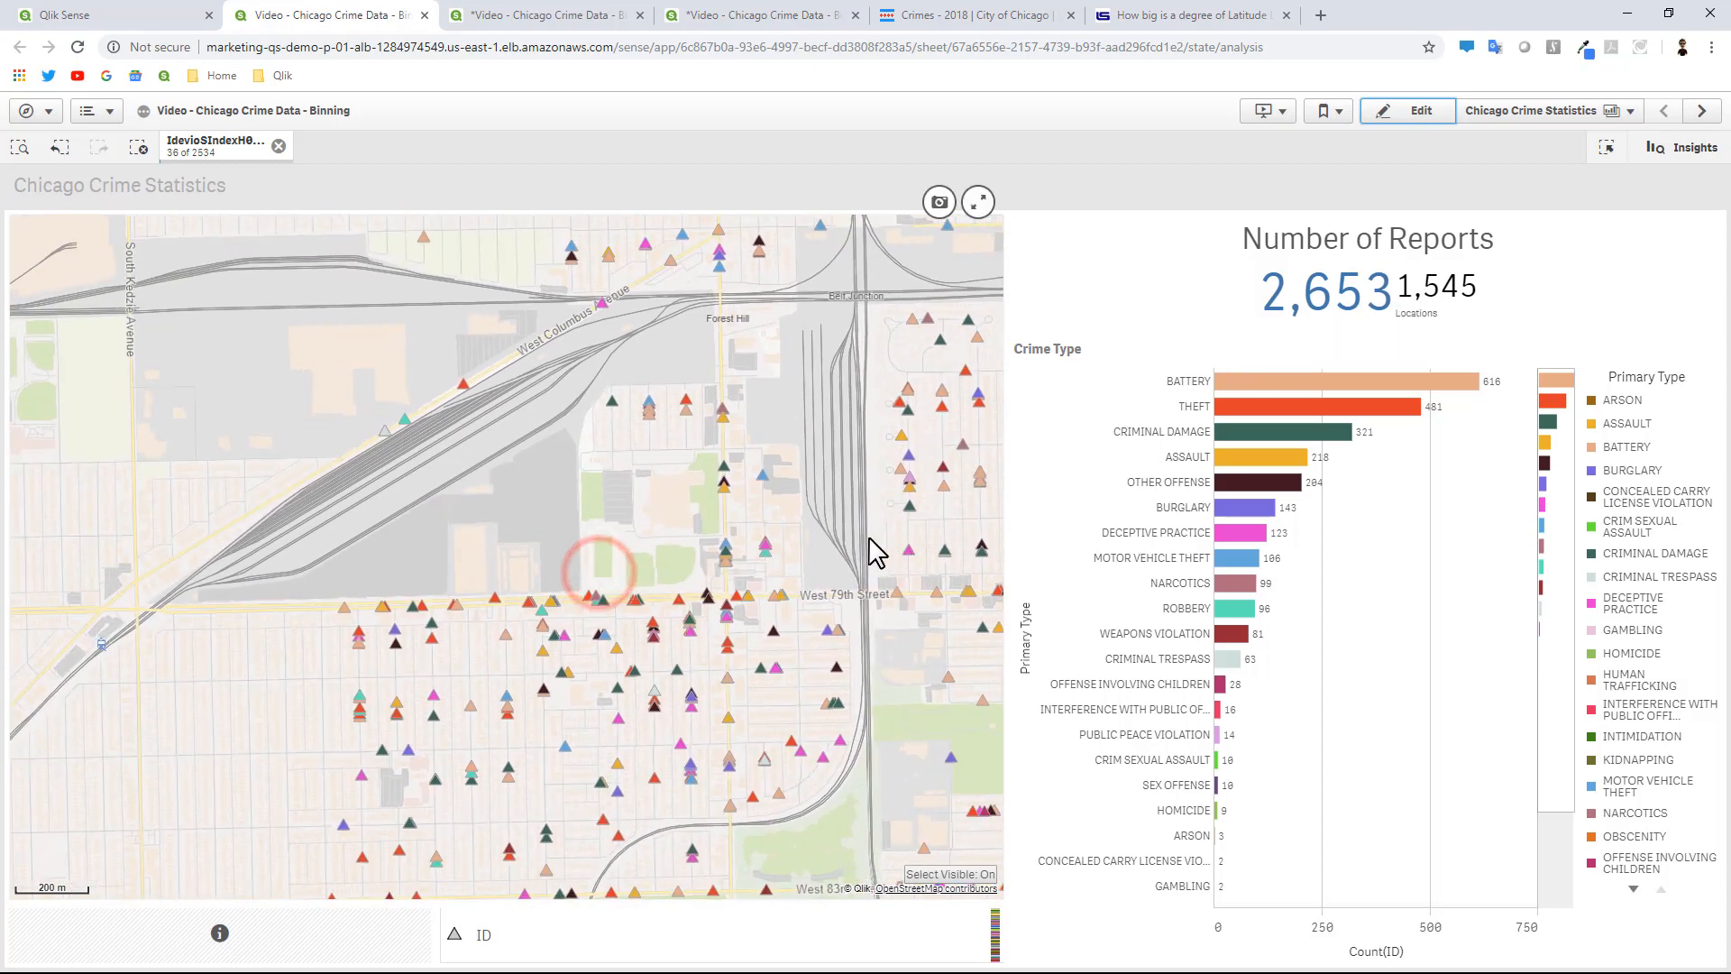
left_click_drag(646, 581, 784, 546)
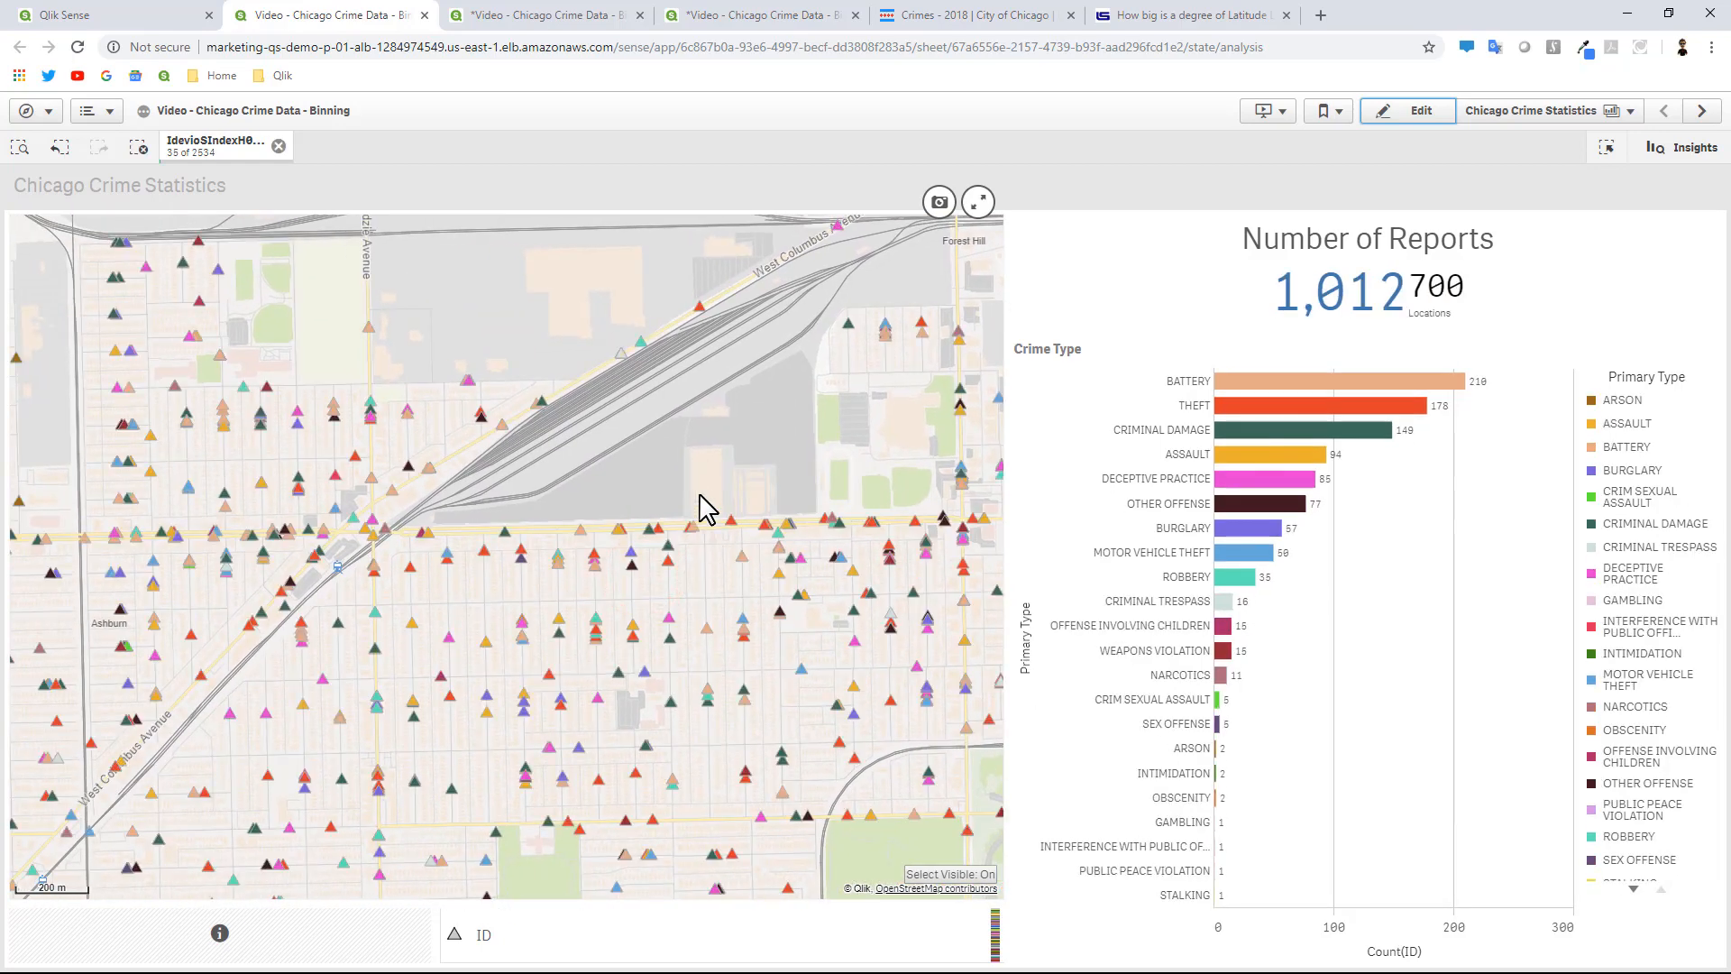
left_click_drag(699, 492, 814, 636)
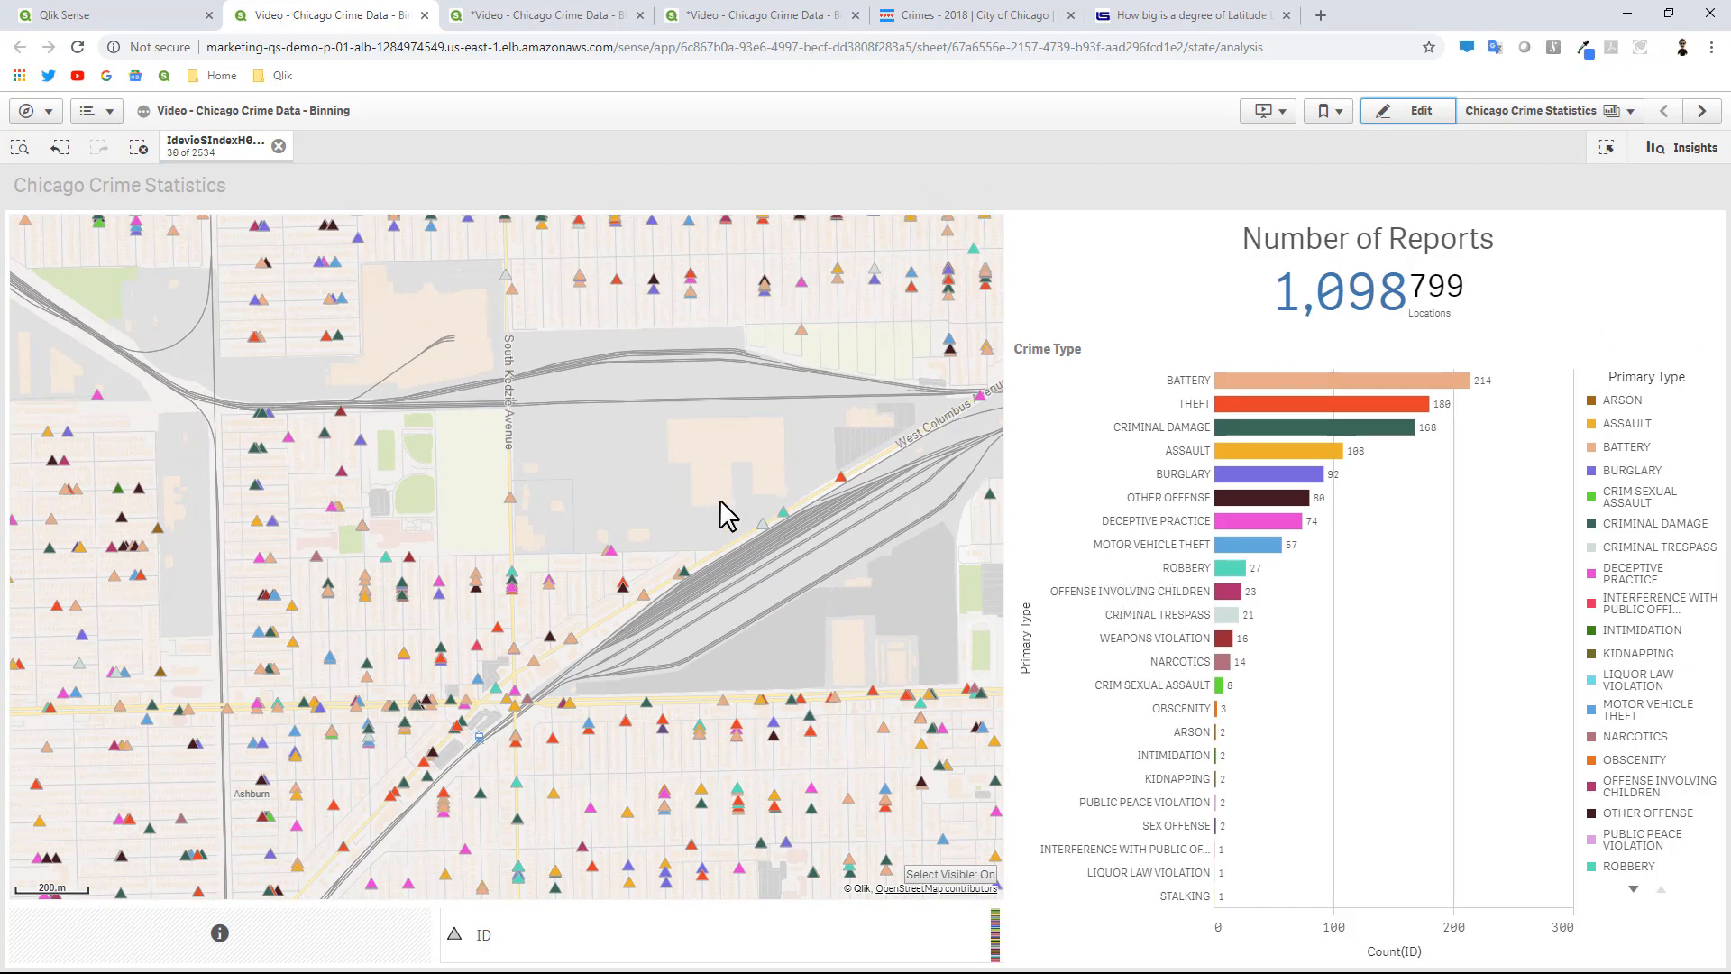
scroll(717, 514, "down", 1)
scroll(710, 501, "down", 1)
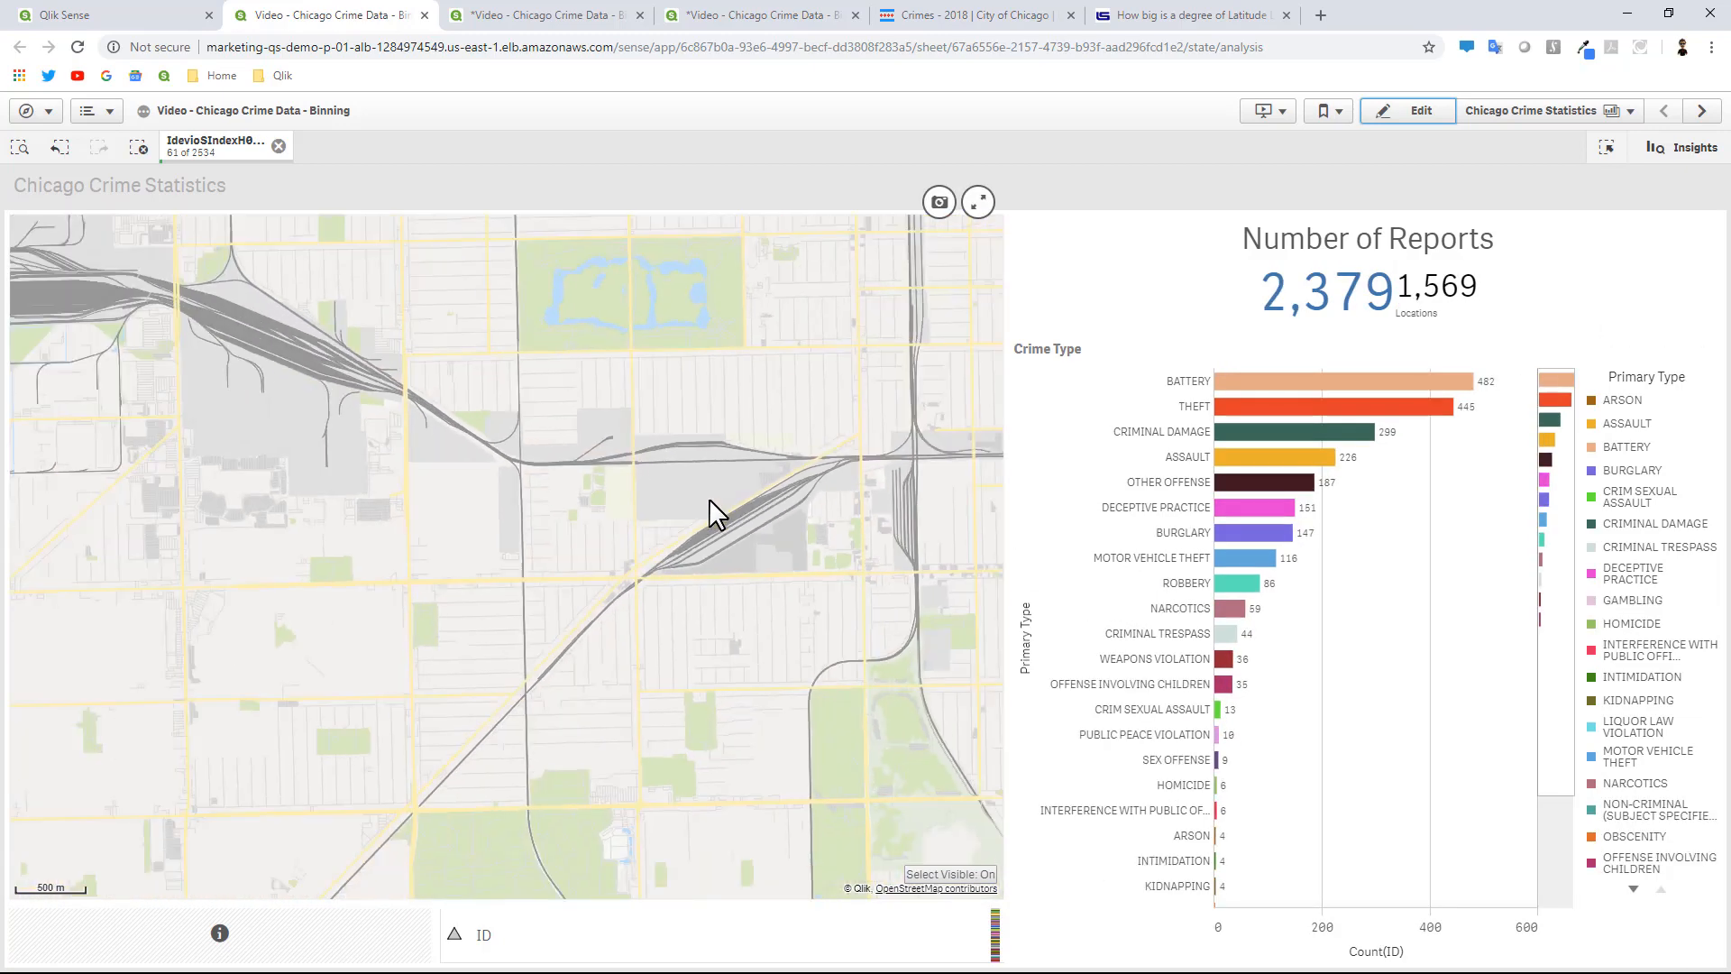
scroll(708, 514, "up", 2)
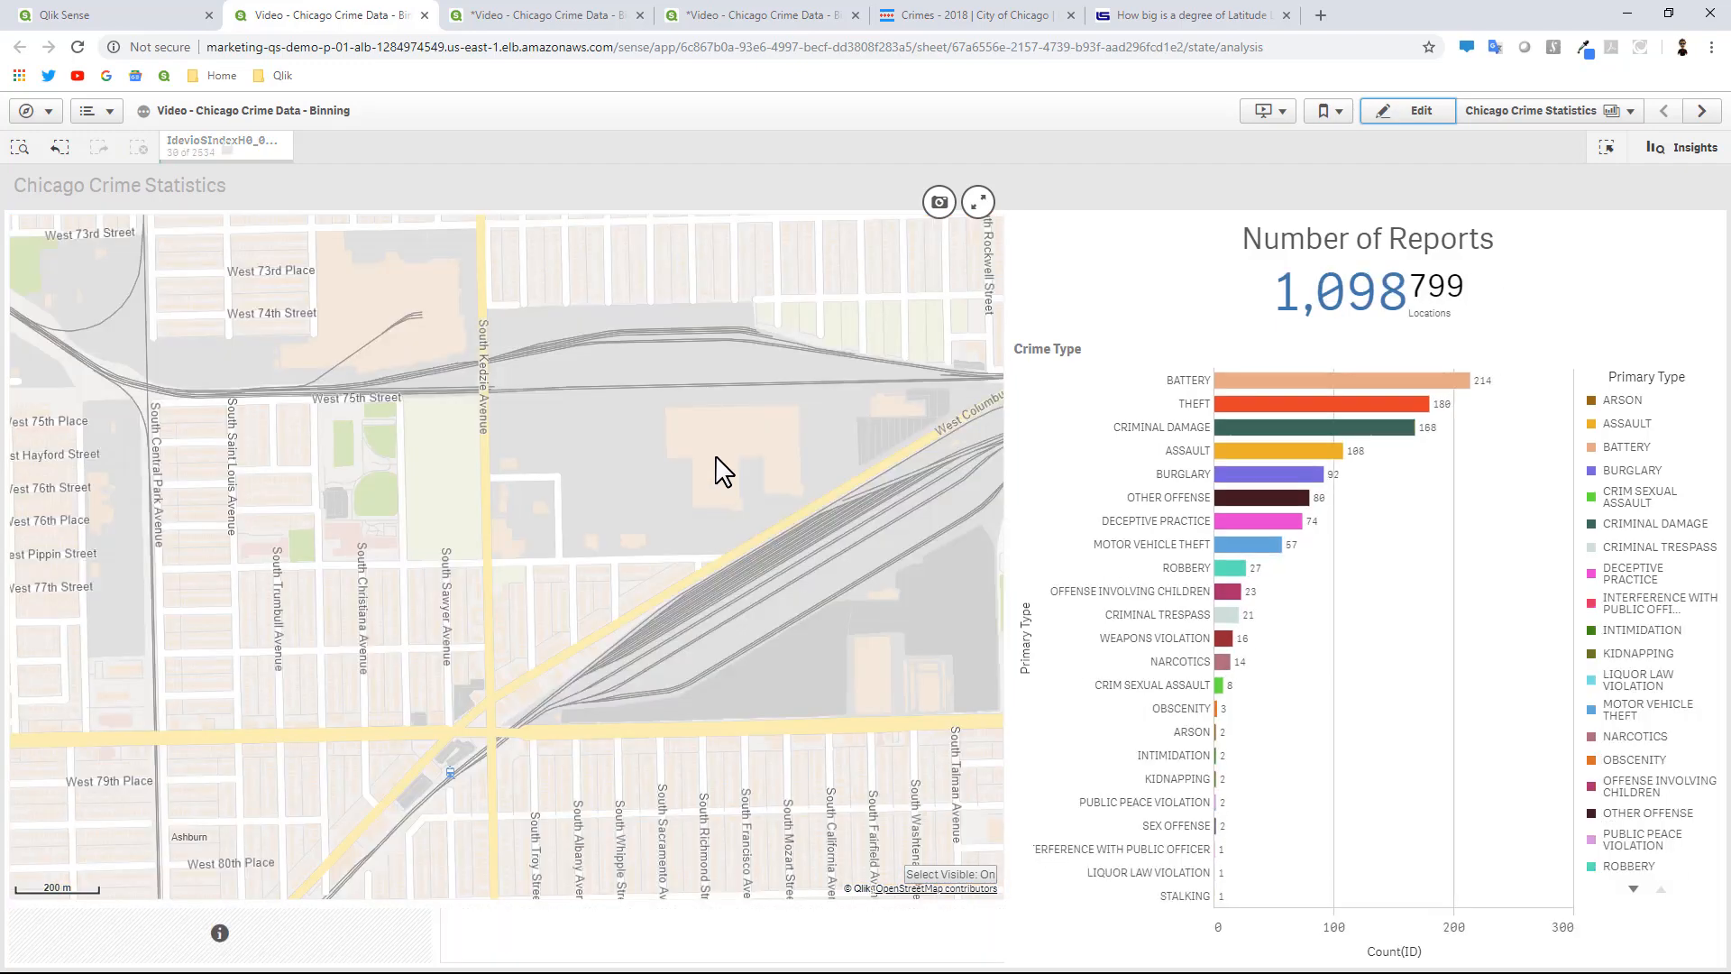
mouse_move(709, 451)
left_mouse_down()
mouse_move(701, 577)
mouse_move(627, 606)
left_mouse_up()
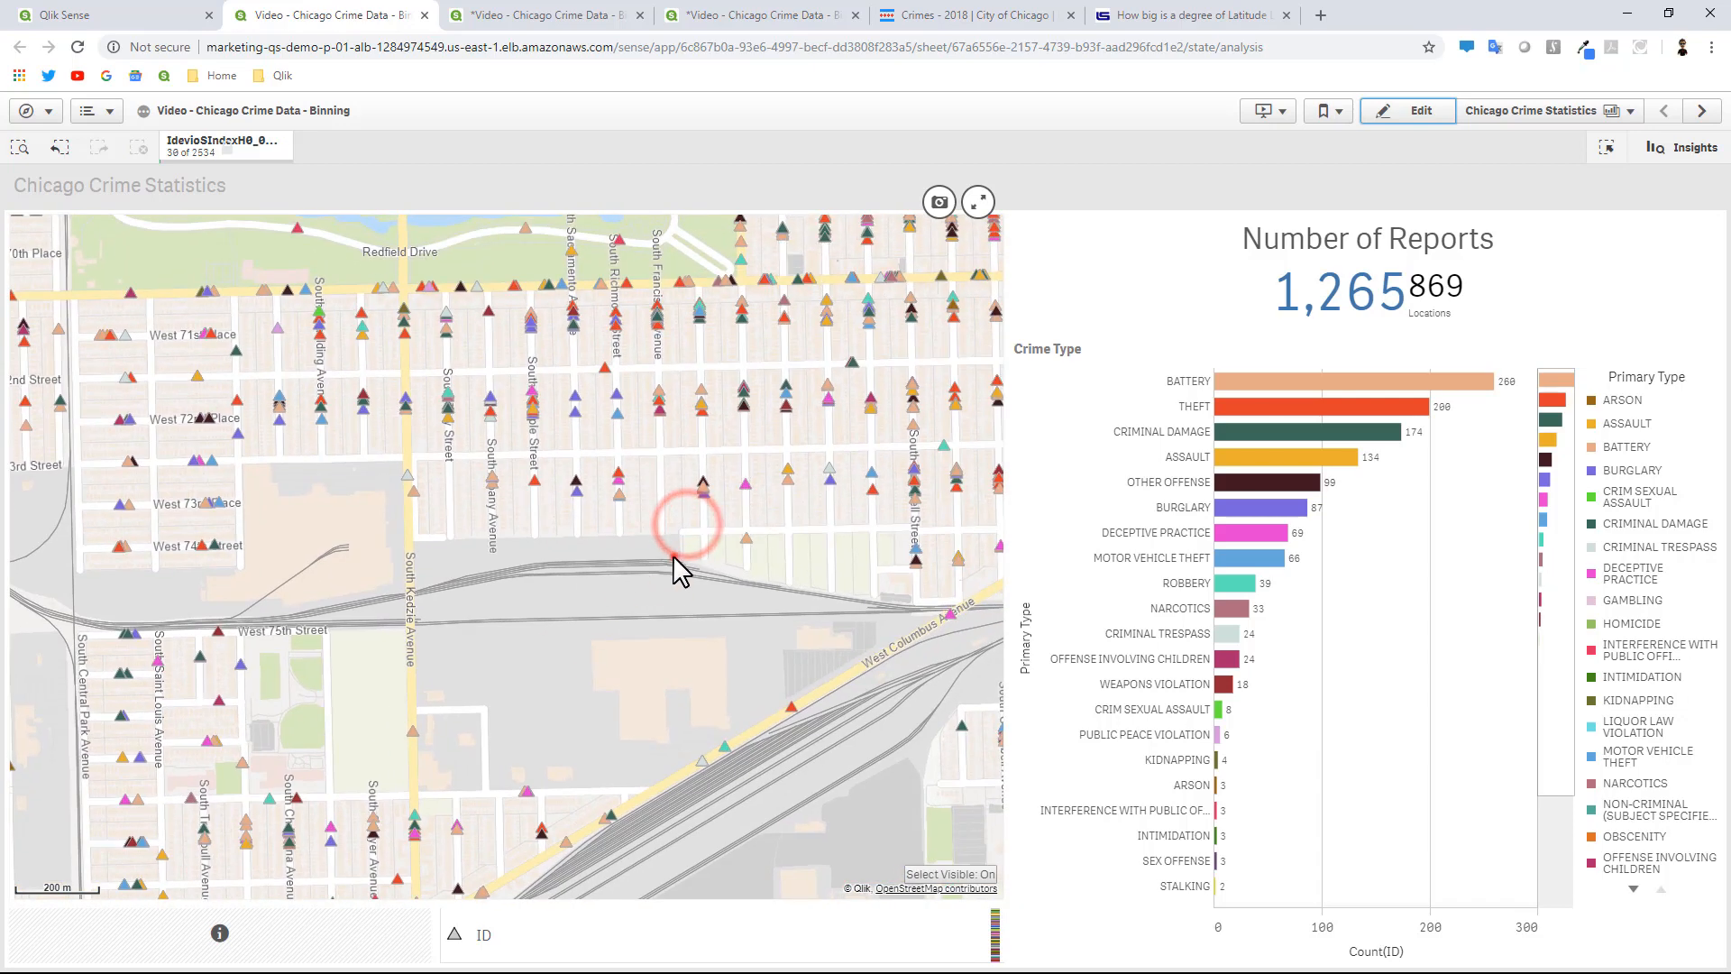
left_click_drag(675, 551, 653, 680)
scroll(708, 582, "down", 2)
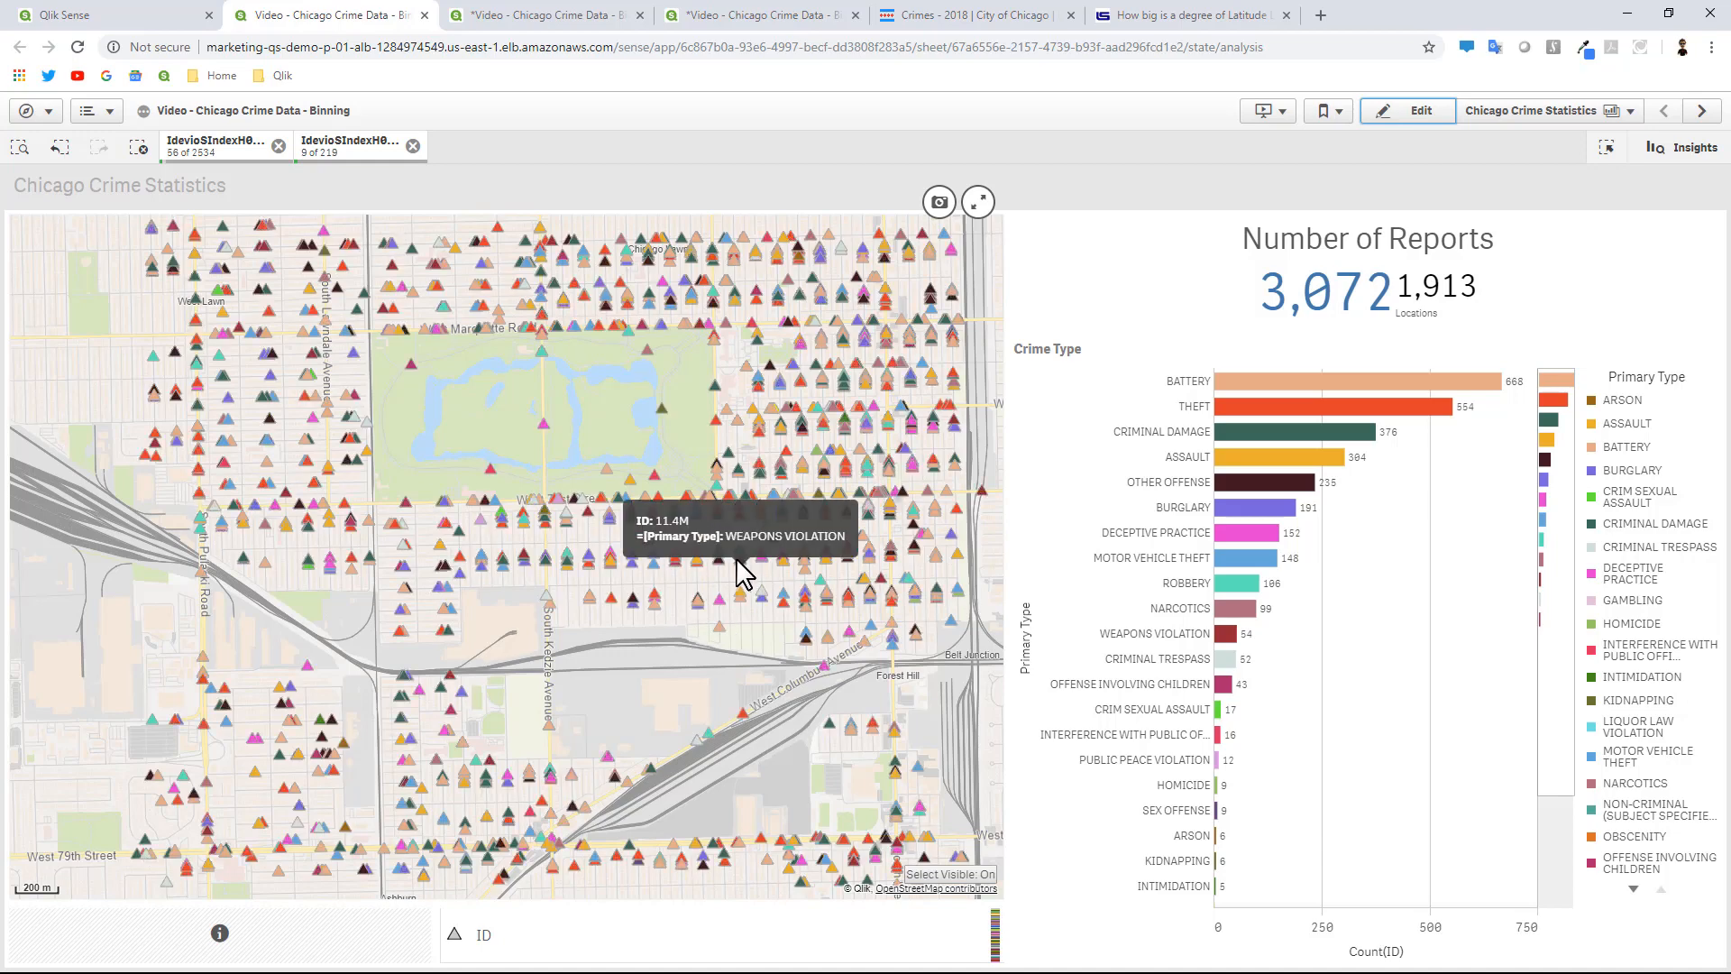
scroll(732, 564, "down", 3)
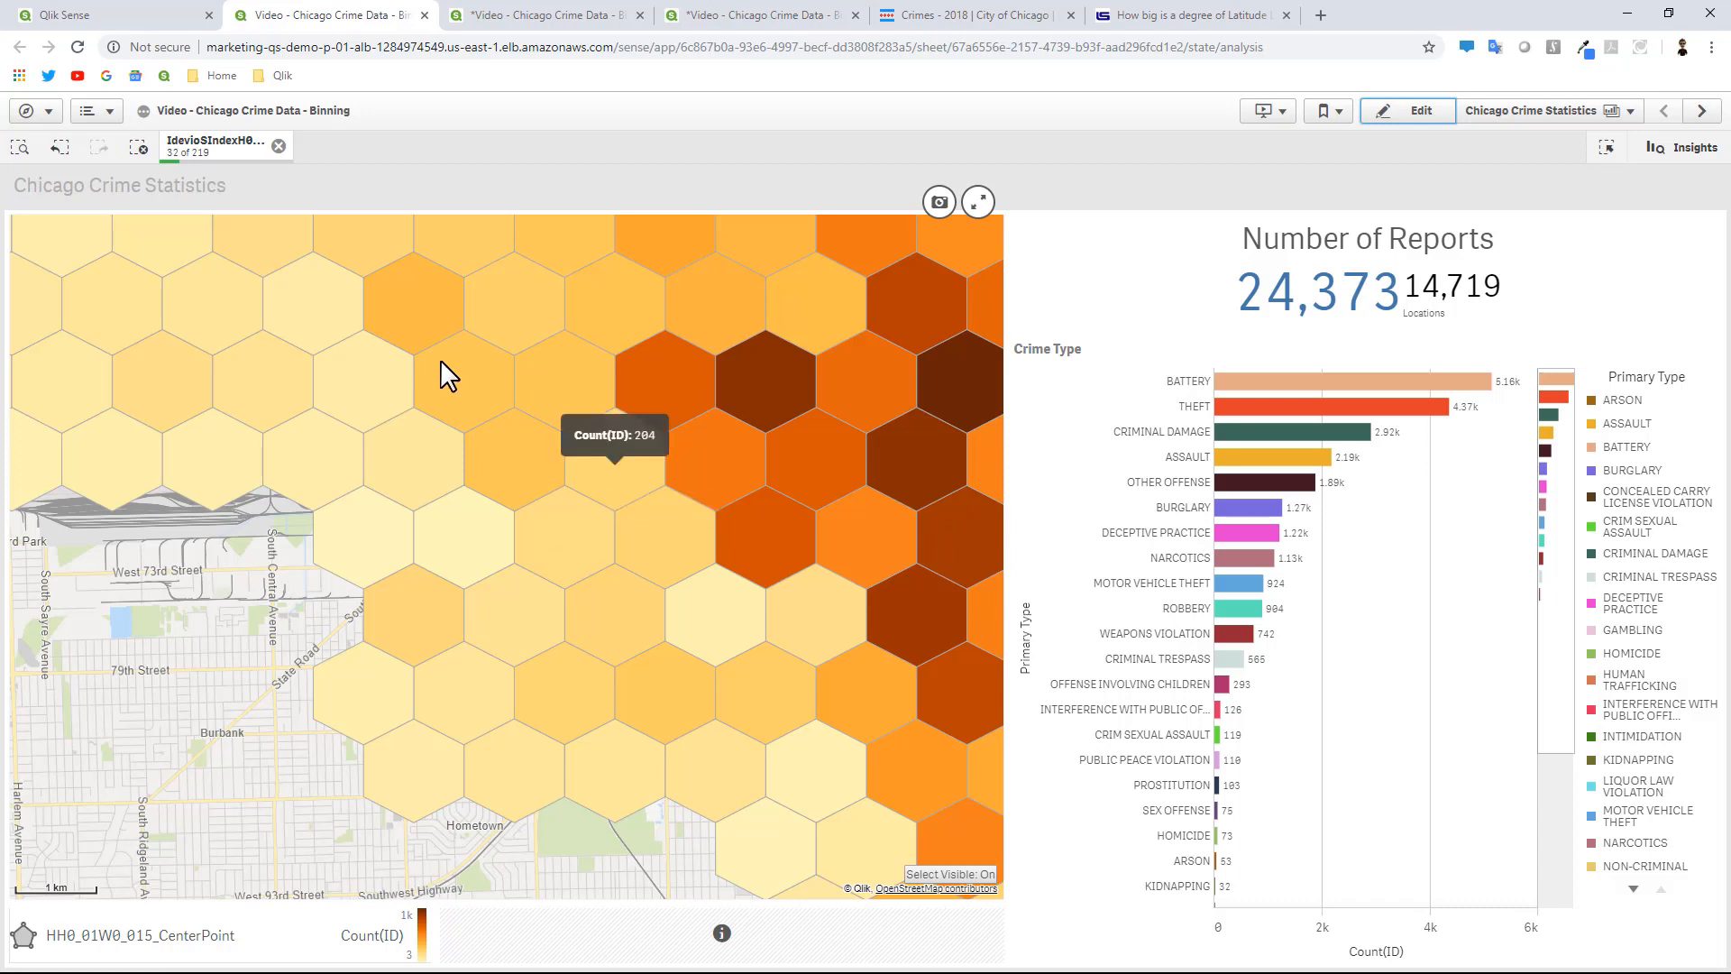
Put the sheet back into edit mode and raise the hexagon area layer's transparency to about half.
left_click(1419, 127)
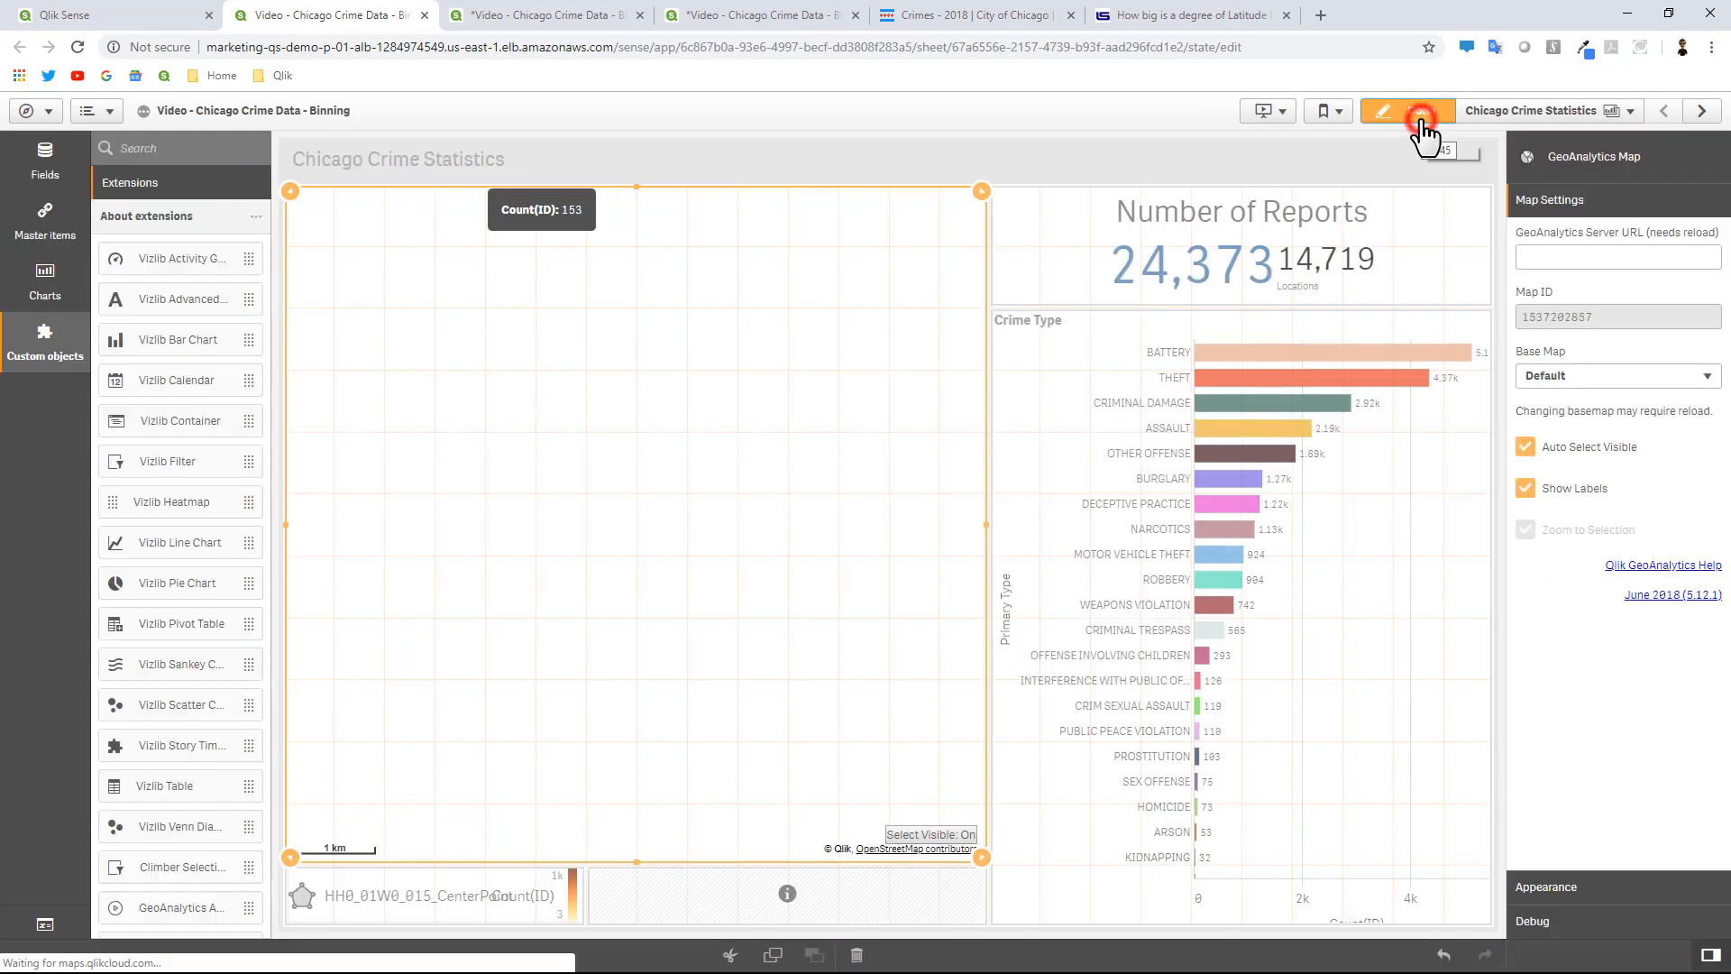
left_click(554, 907)
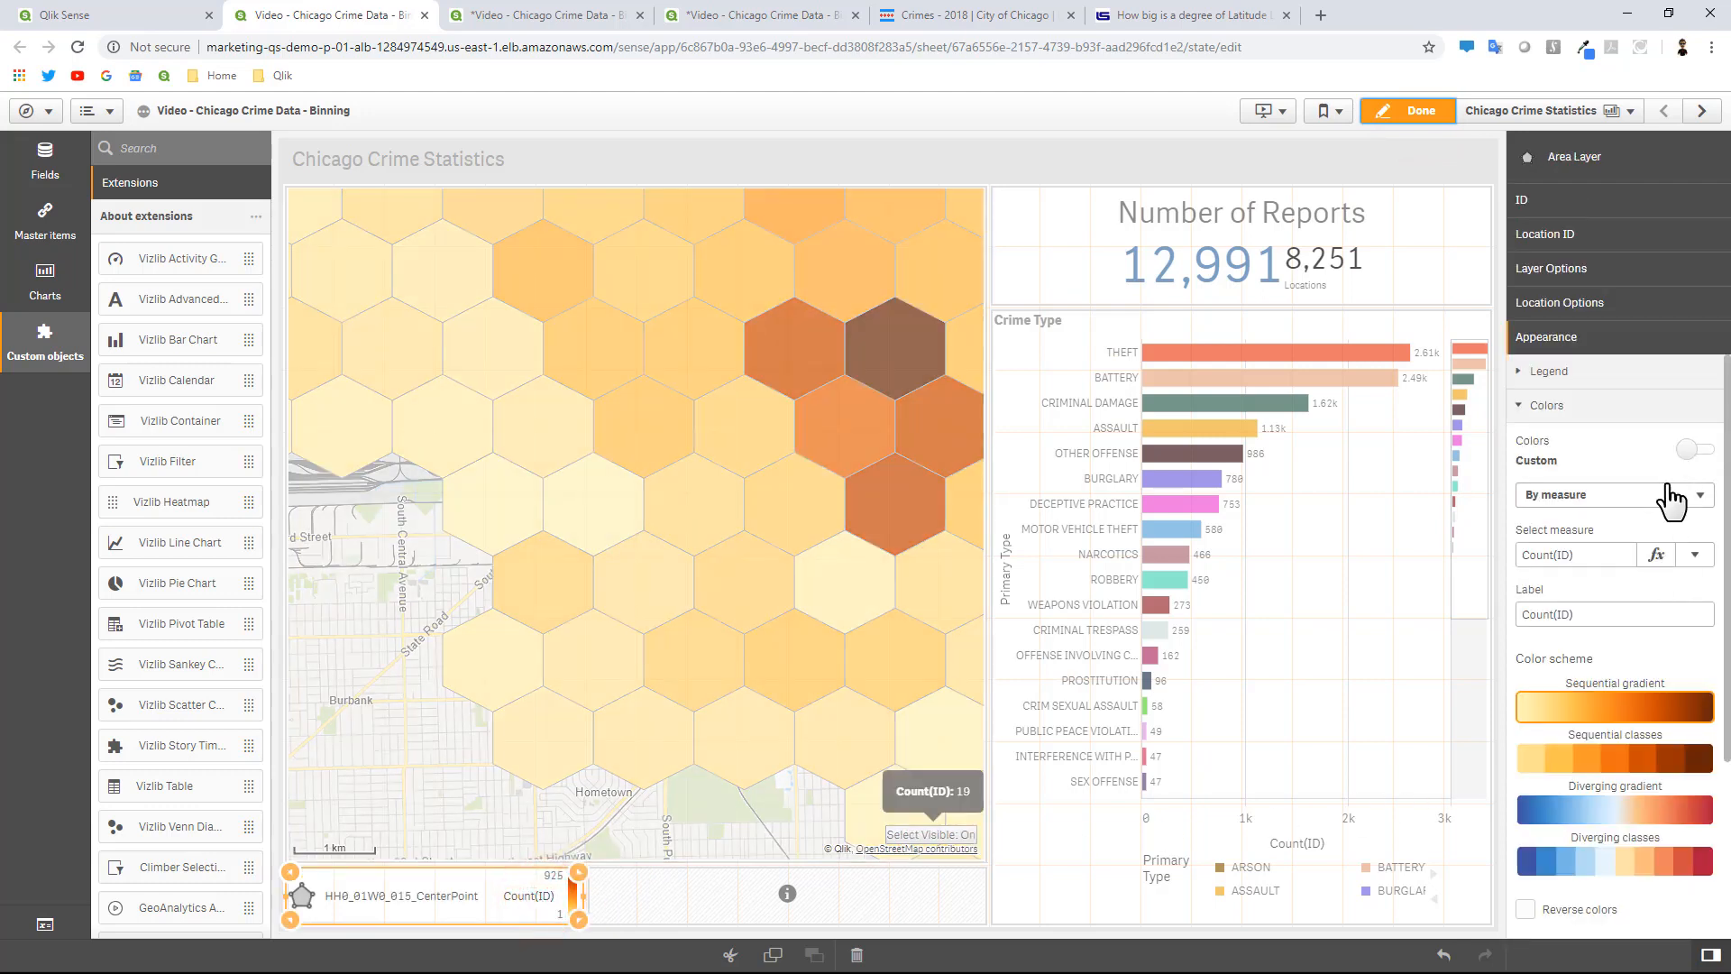
scroll(1669, 495, "down", 3)
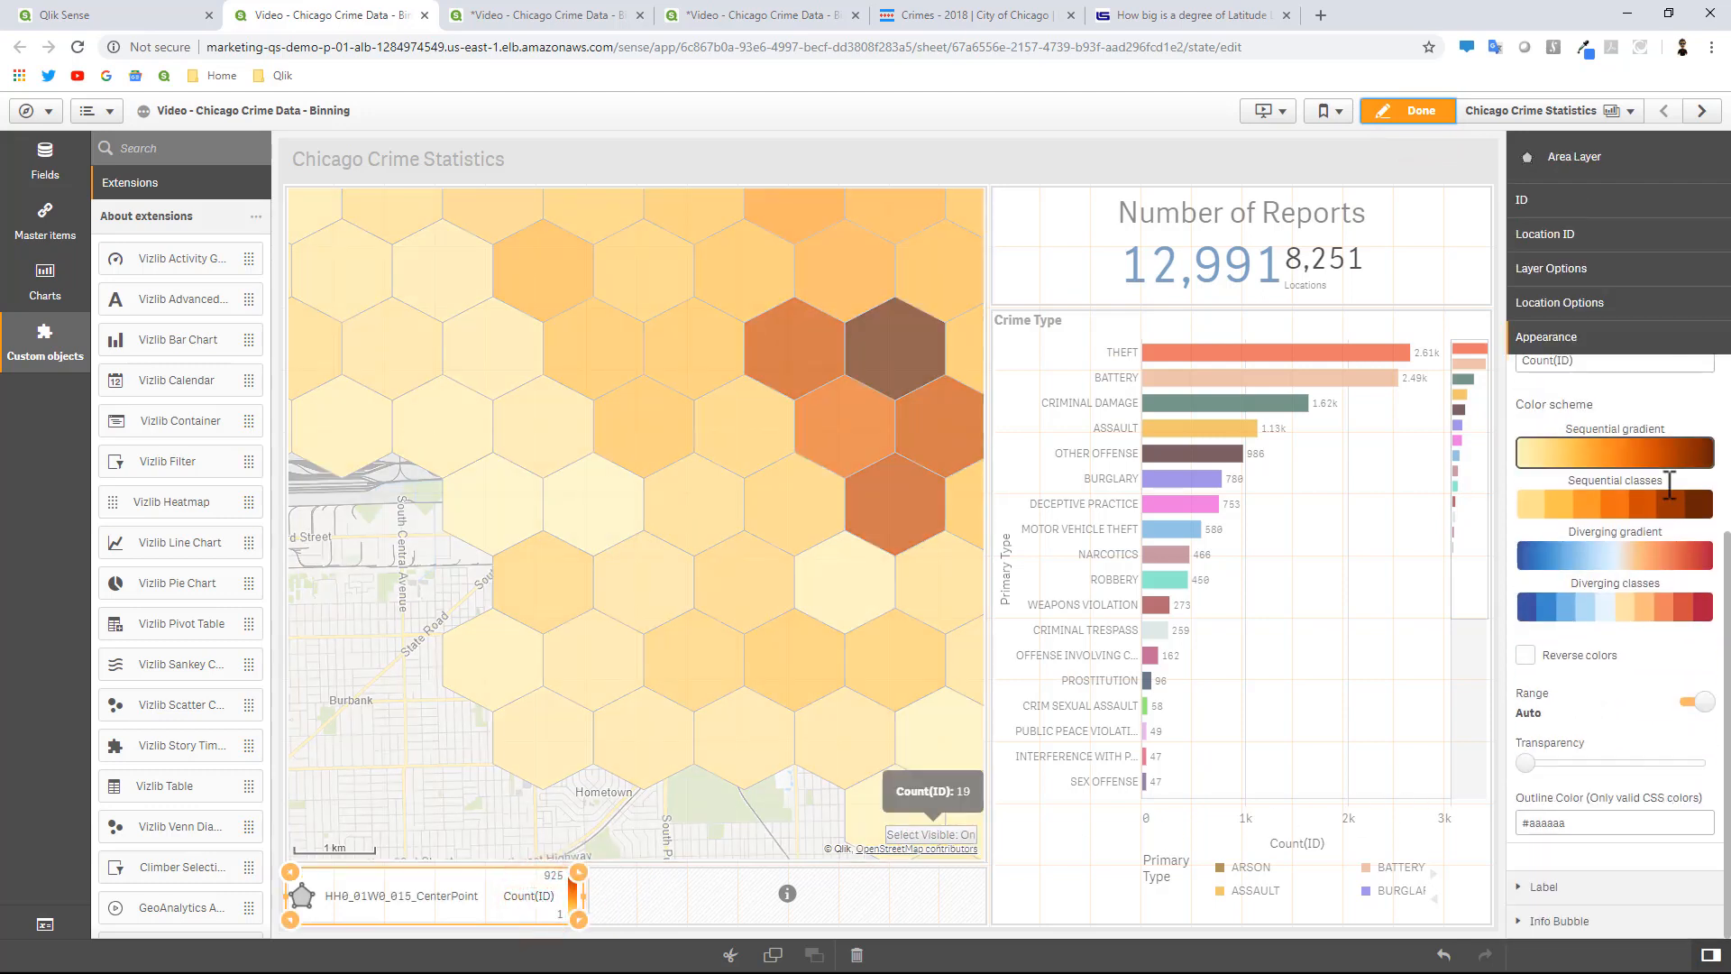
left_click(1566, 763)
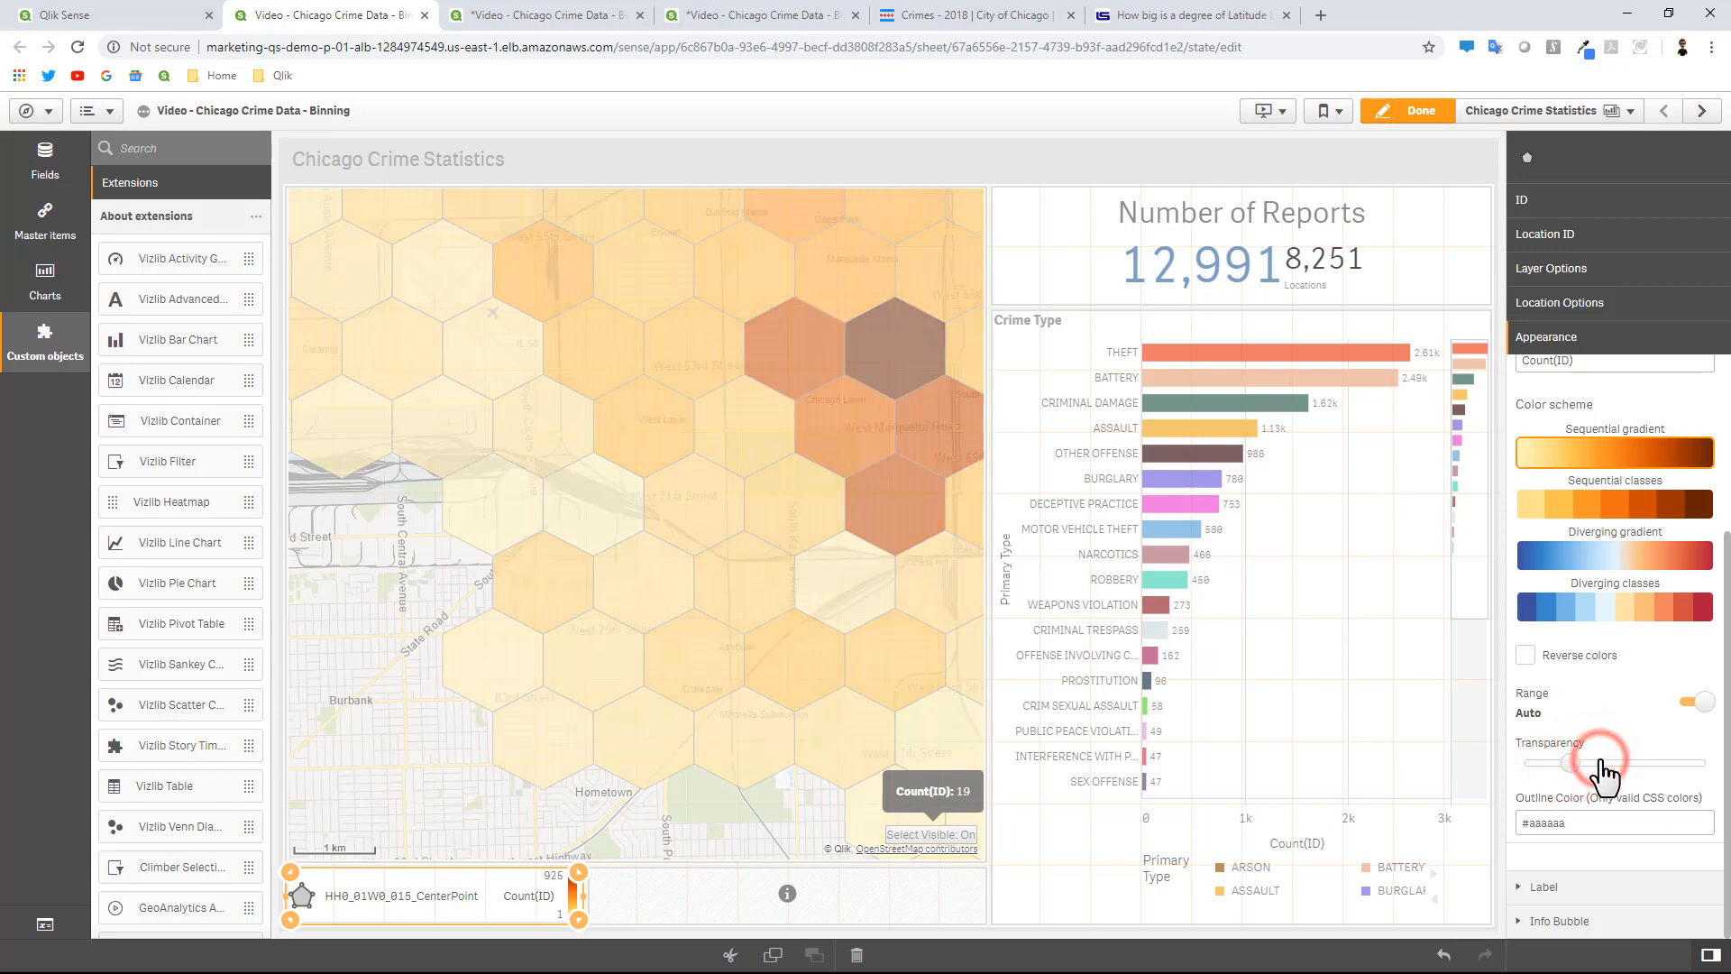
mouse_move(1615, 762)
left_mouse_down()
mouse_move(1636, 765)
mouse_move(1615, 762)
left_mouse_up()
Raise the incident bubble layer's transparency to slightly under half and finish editing the sheet.
left_click(940, 902)
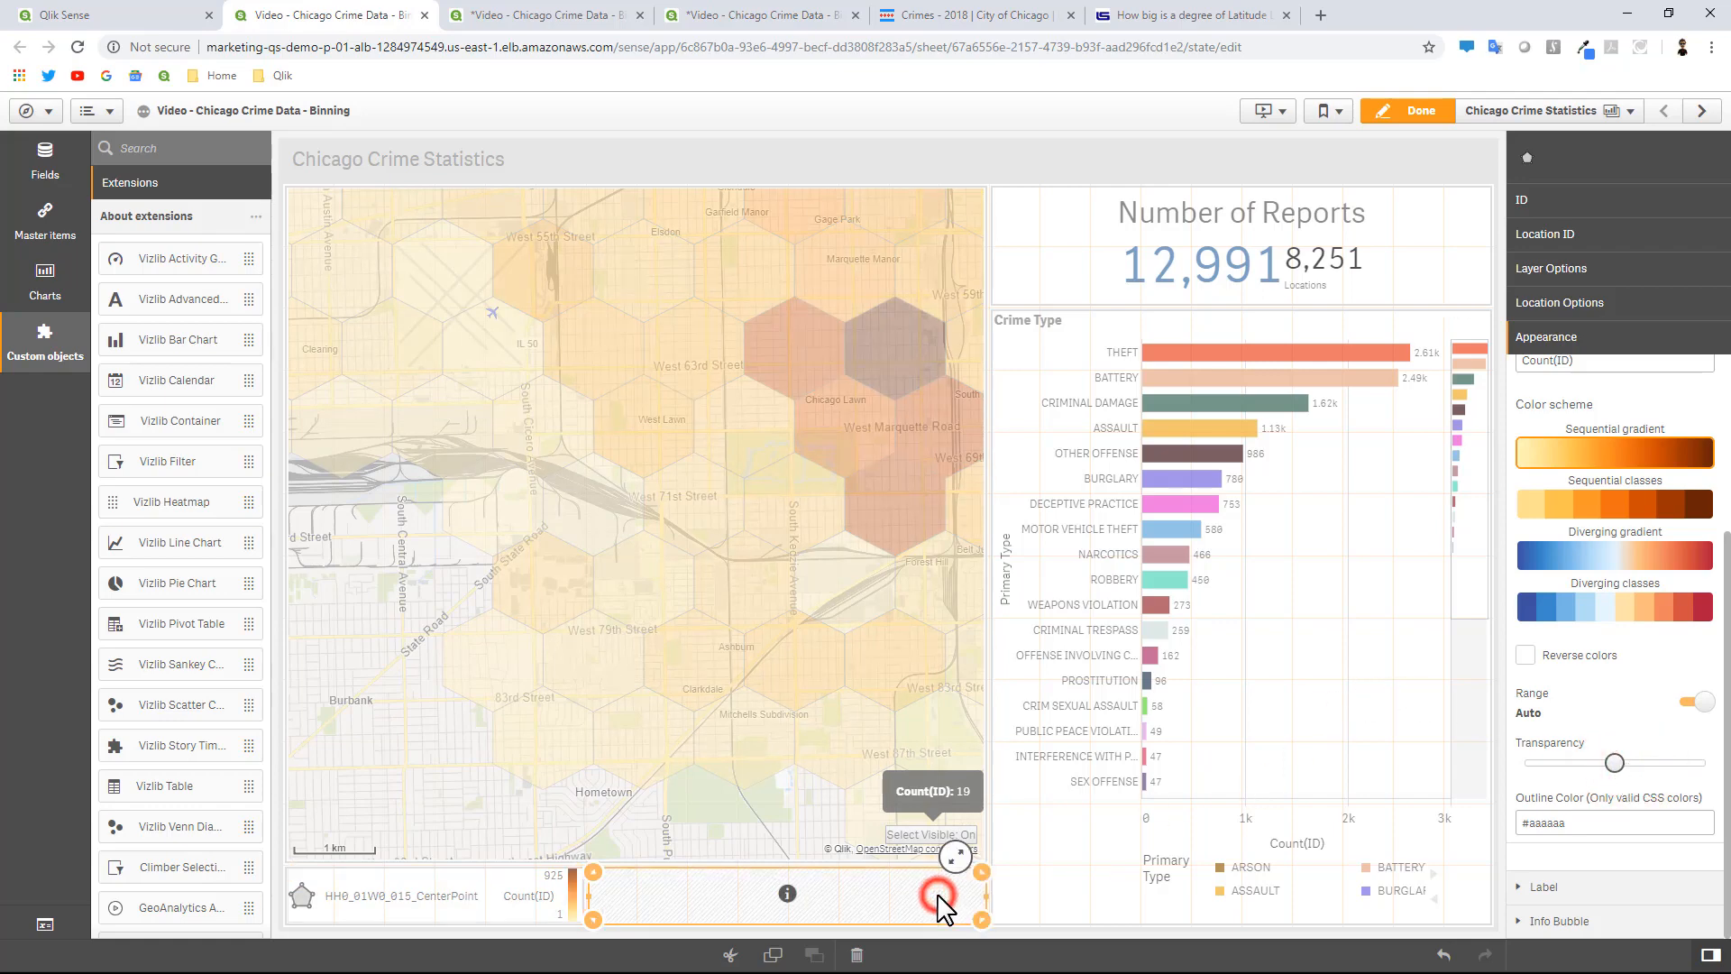
scroll(1610, 568, "down", 4)
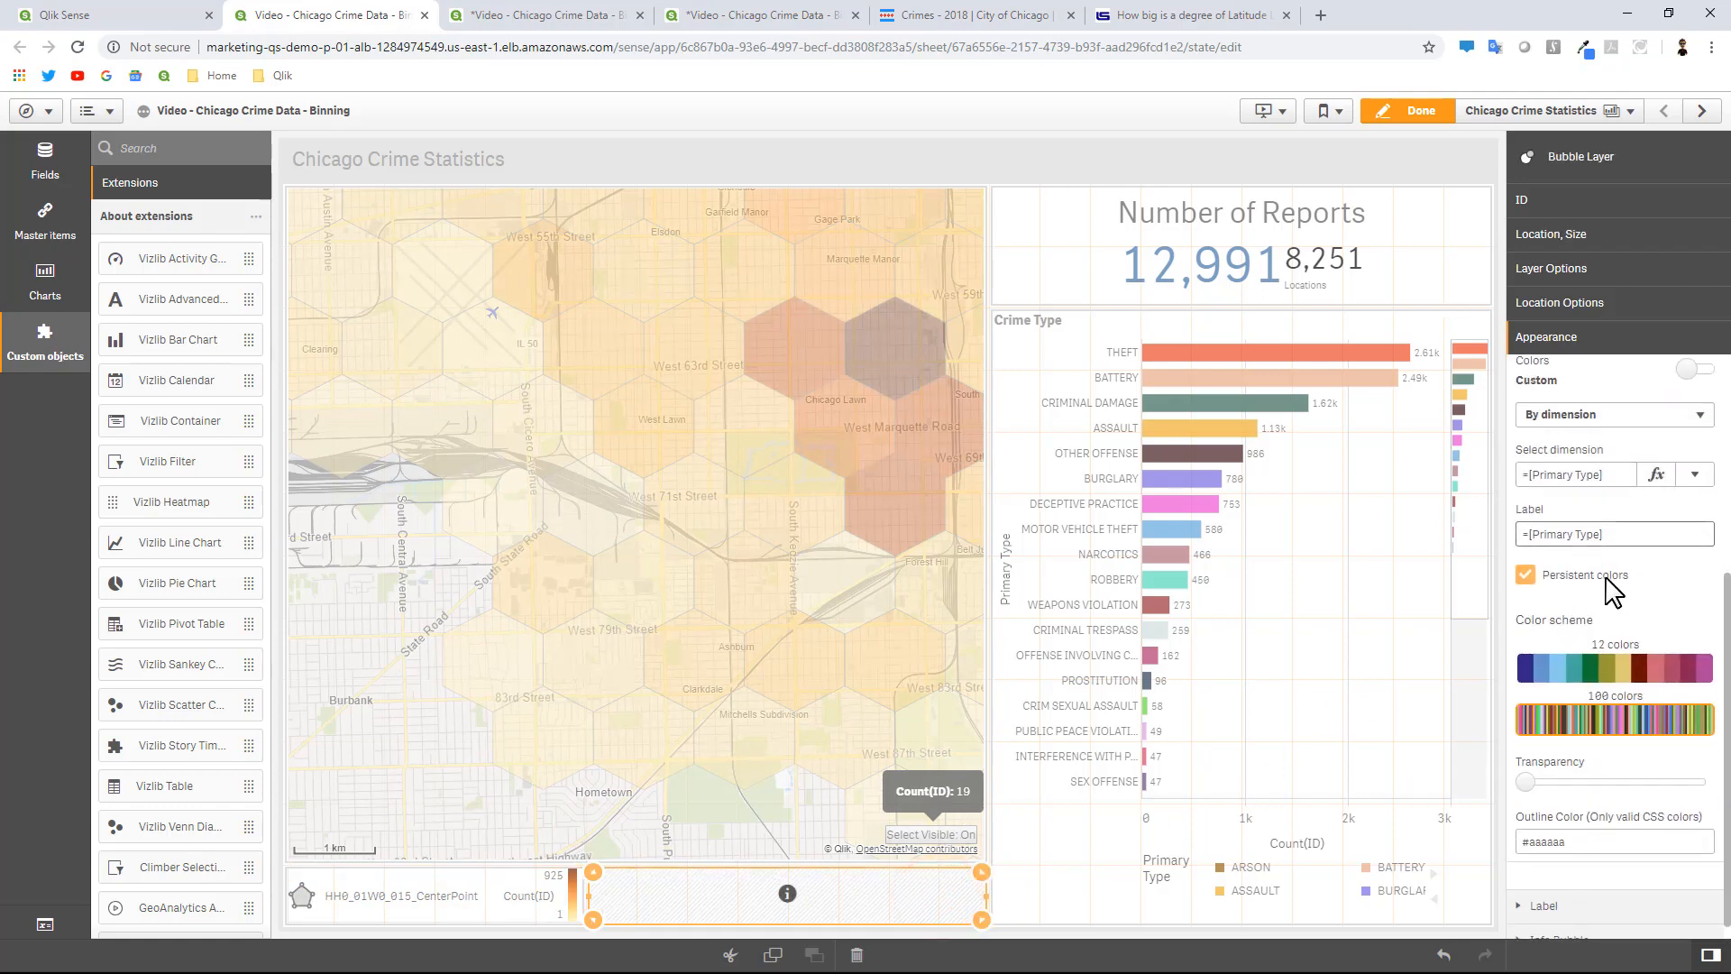
left_click_drag(1594, 763, 1598, 763)
left_click(1410, 120)
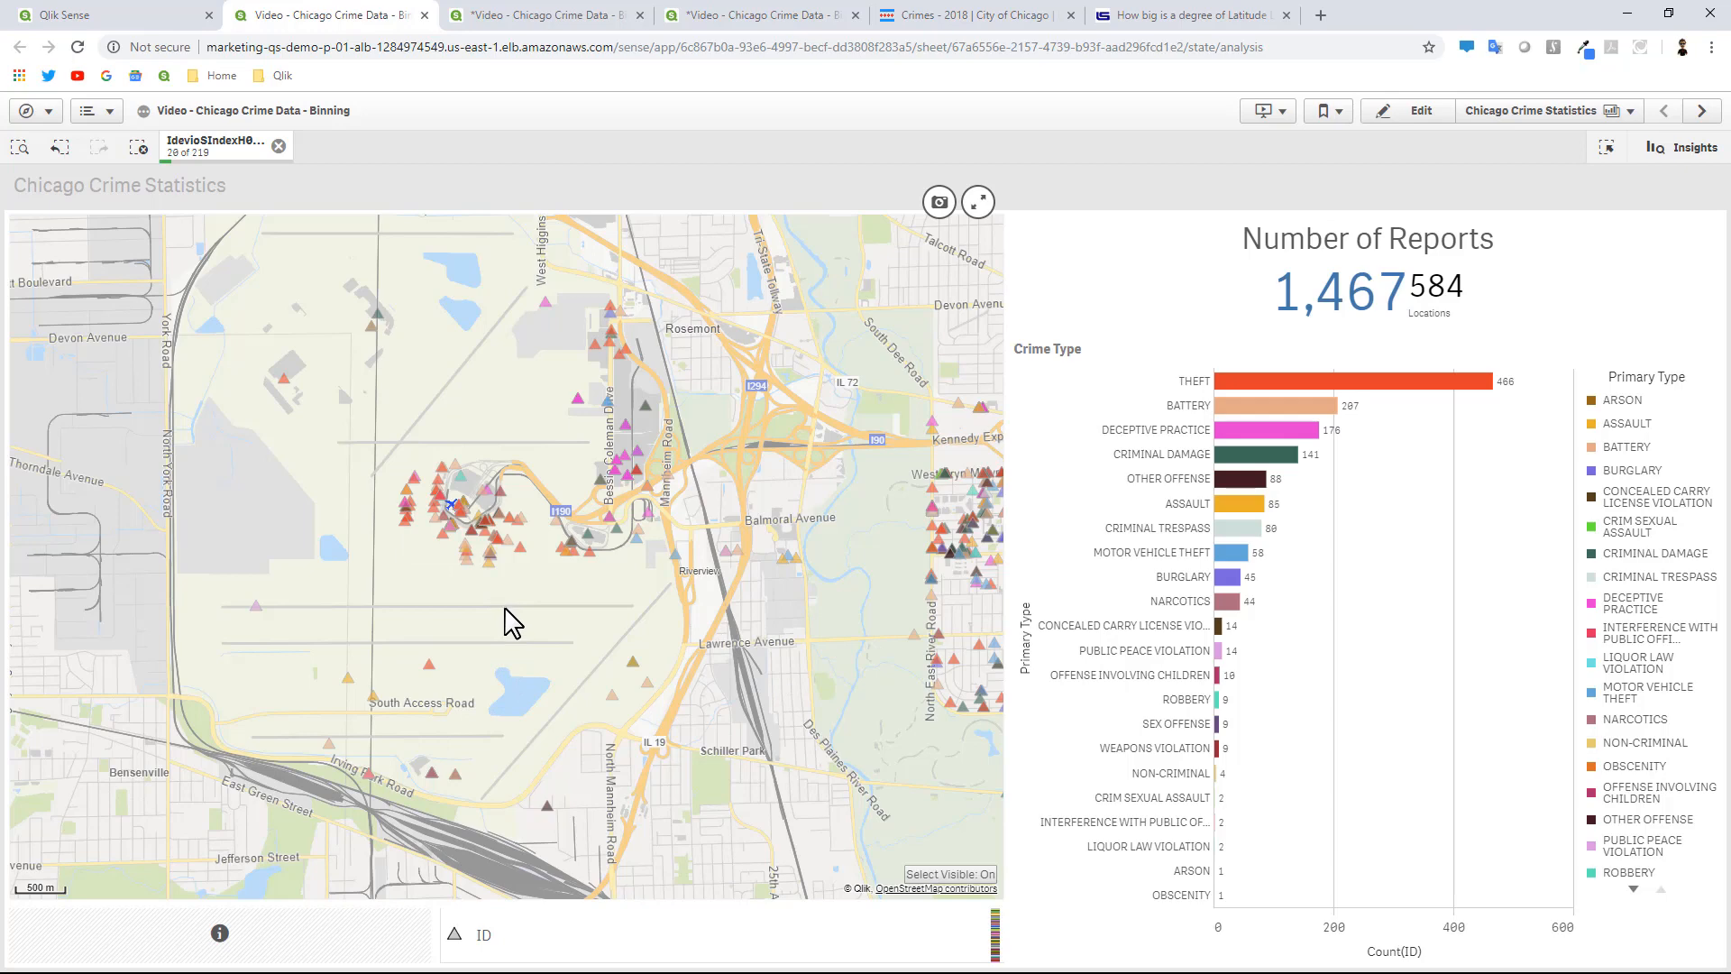
Compare THEFT and ASSAULT reports around O'Hare airport in the Crime Type chart, and narrow the selection to MOTOR VEHICLE THEFT only.
scroll(510, 622, "up", 2)
left_click_drag(496, 543, 501, 586)
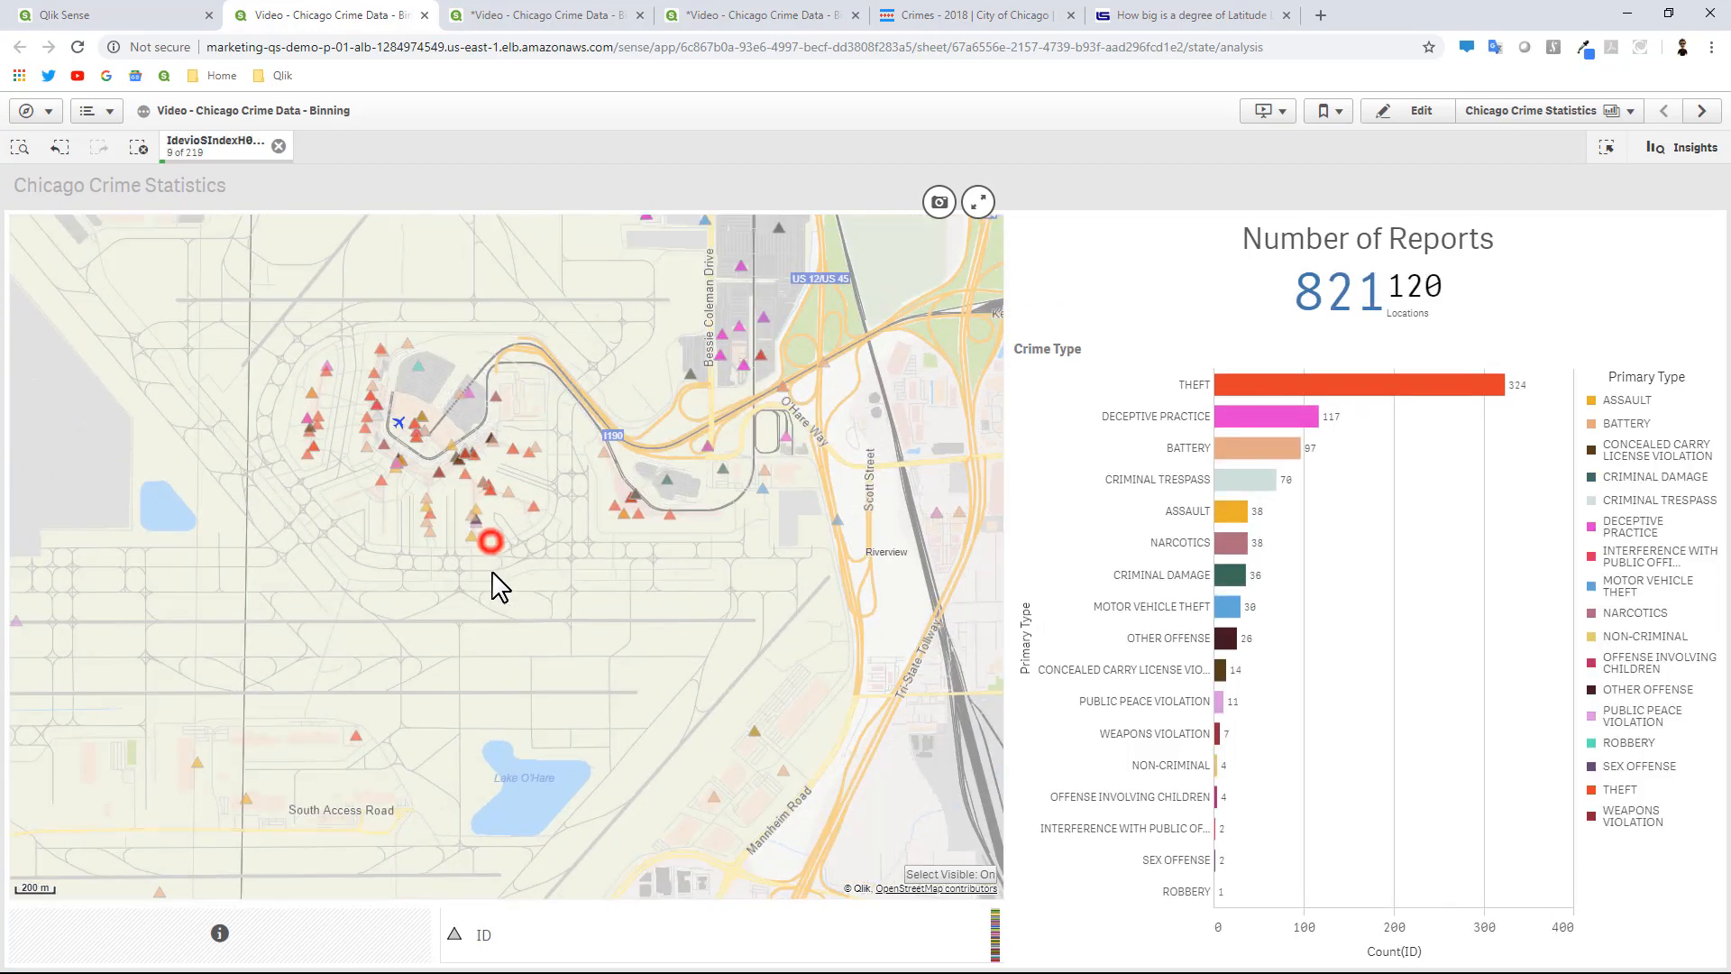
left_click(1242, 377)
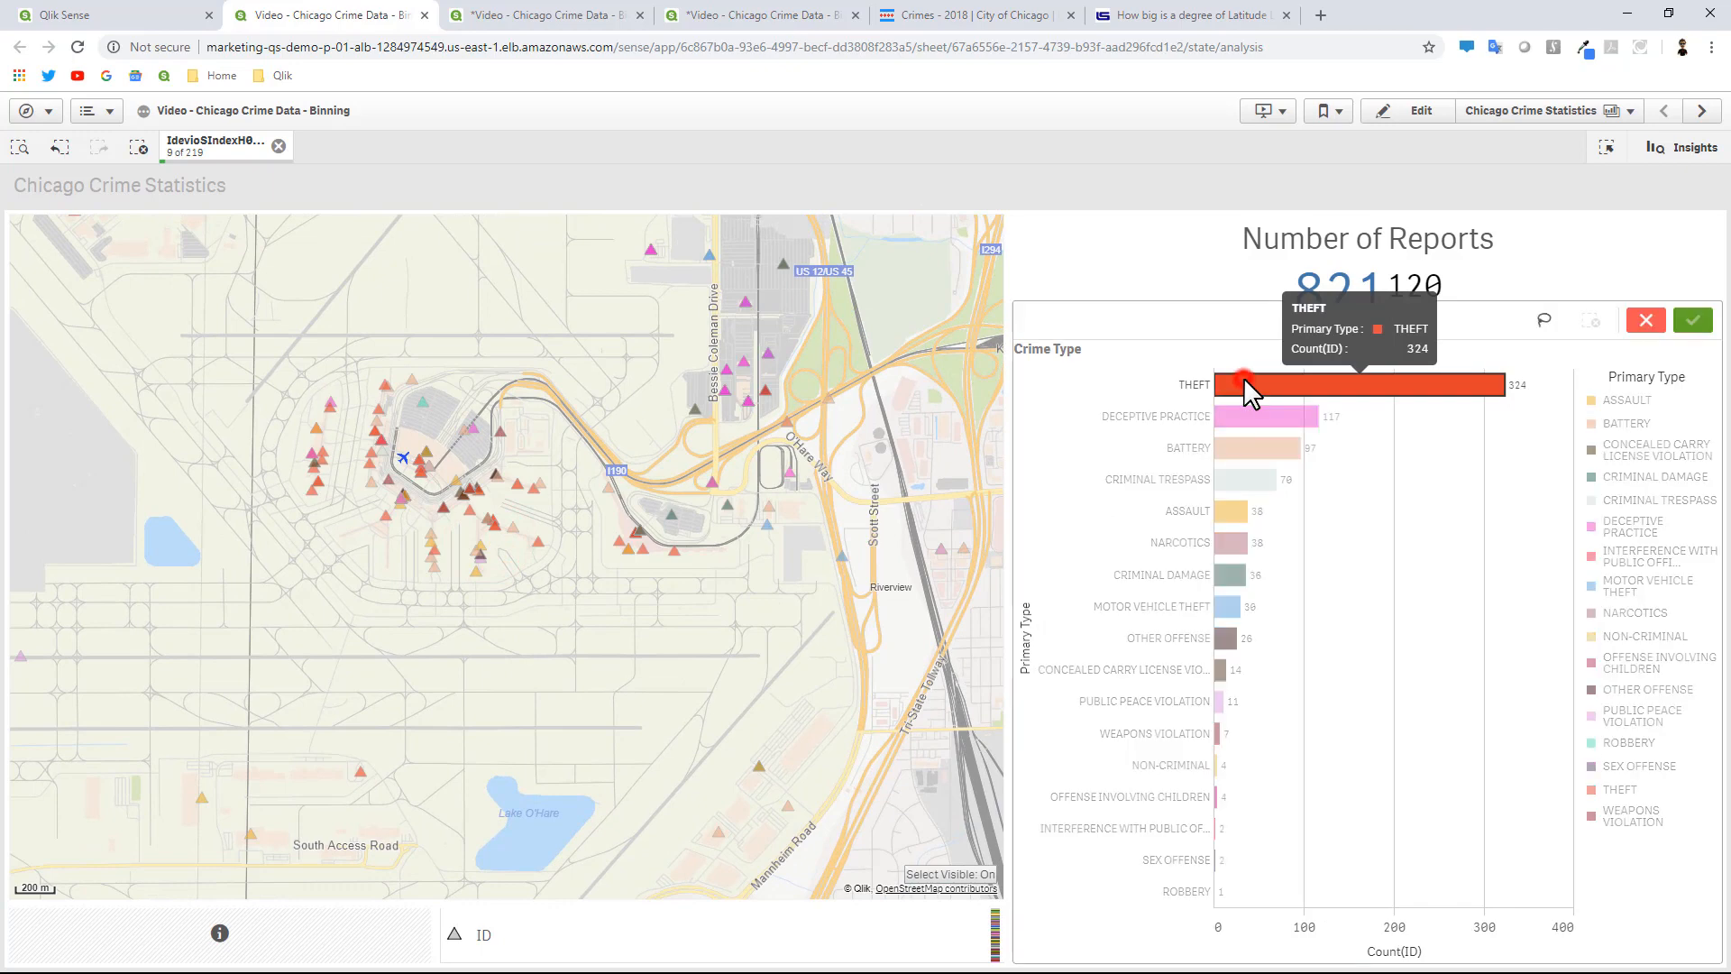
left_click(1235, 513)
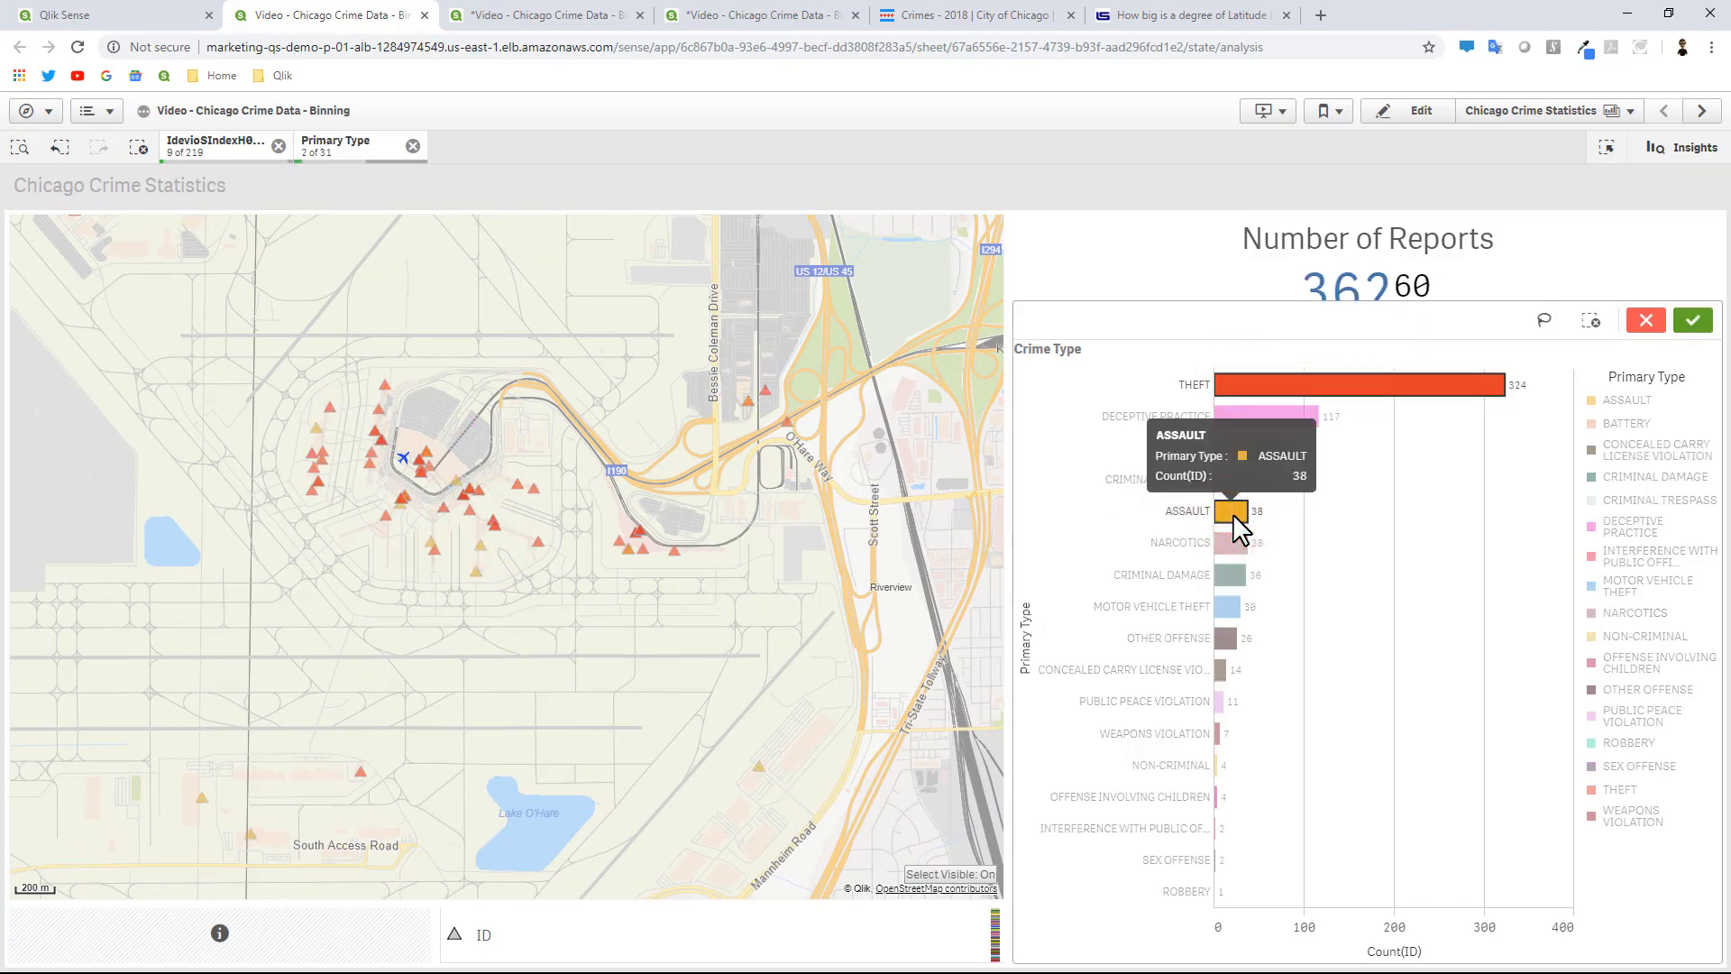
left_click(1234, 514)
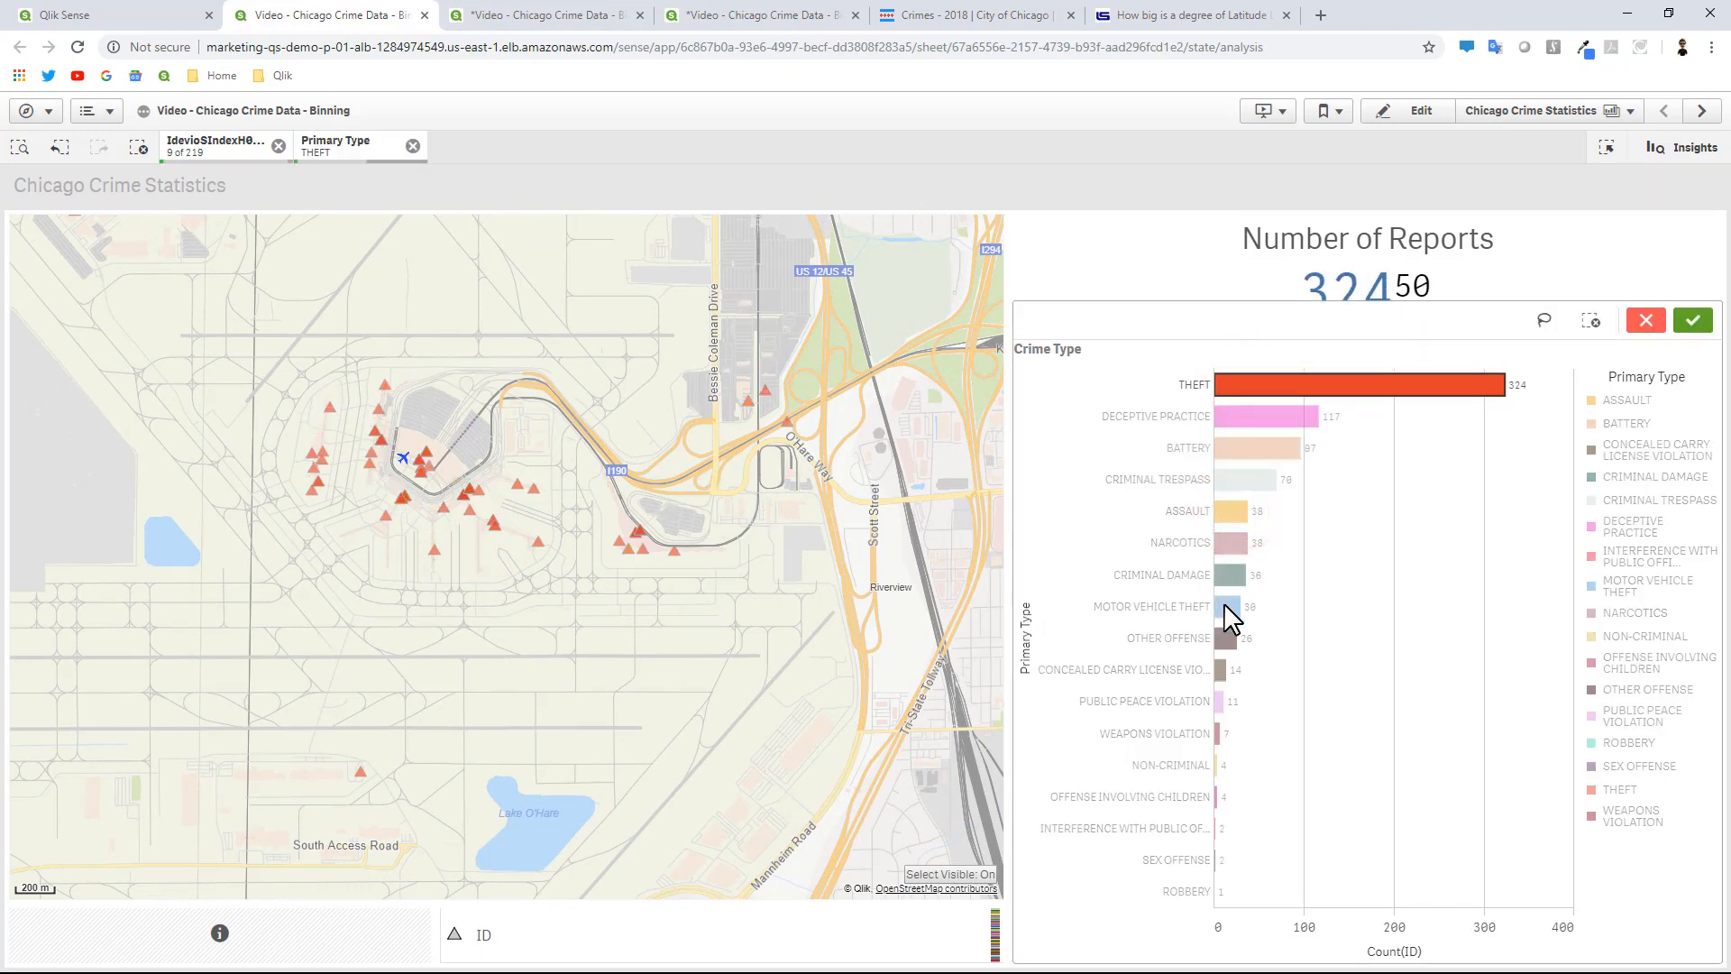
left_click(1228, 608)
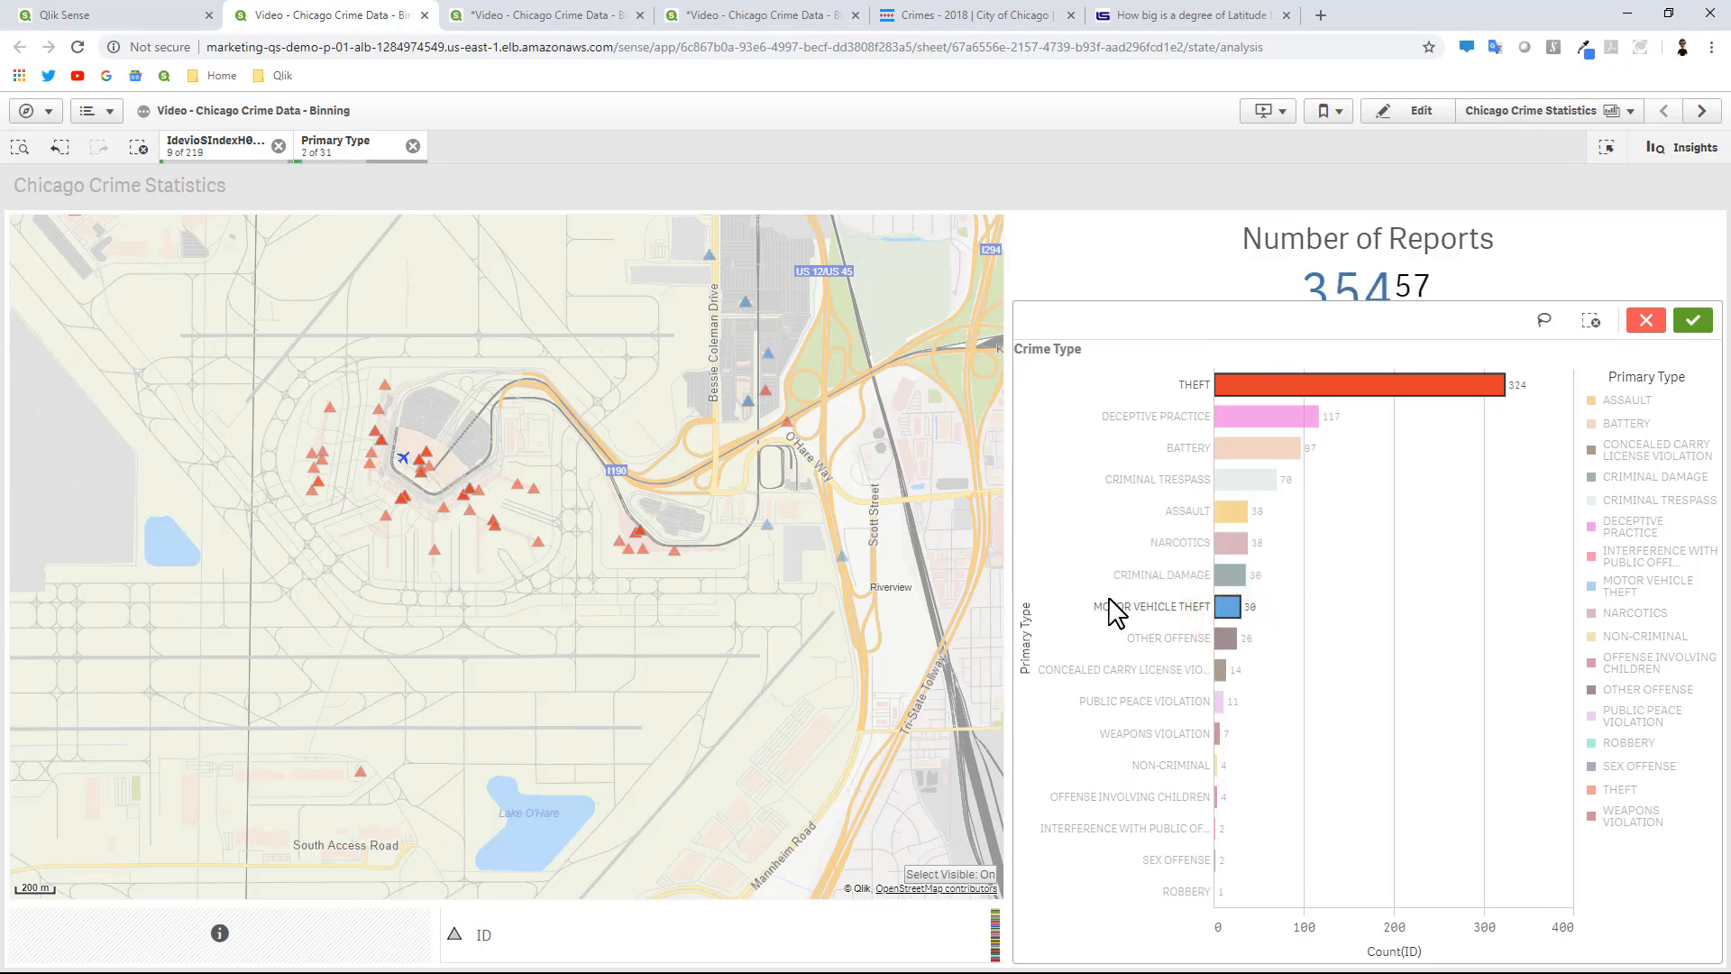
left_click(1239, 375)
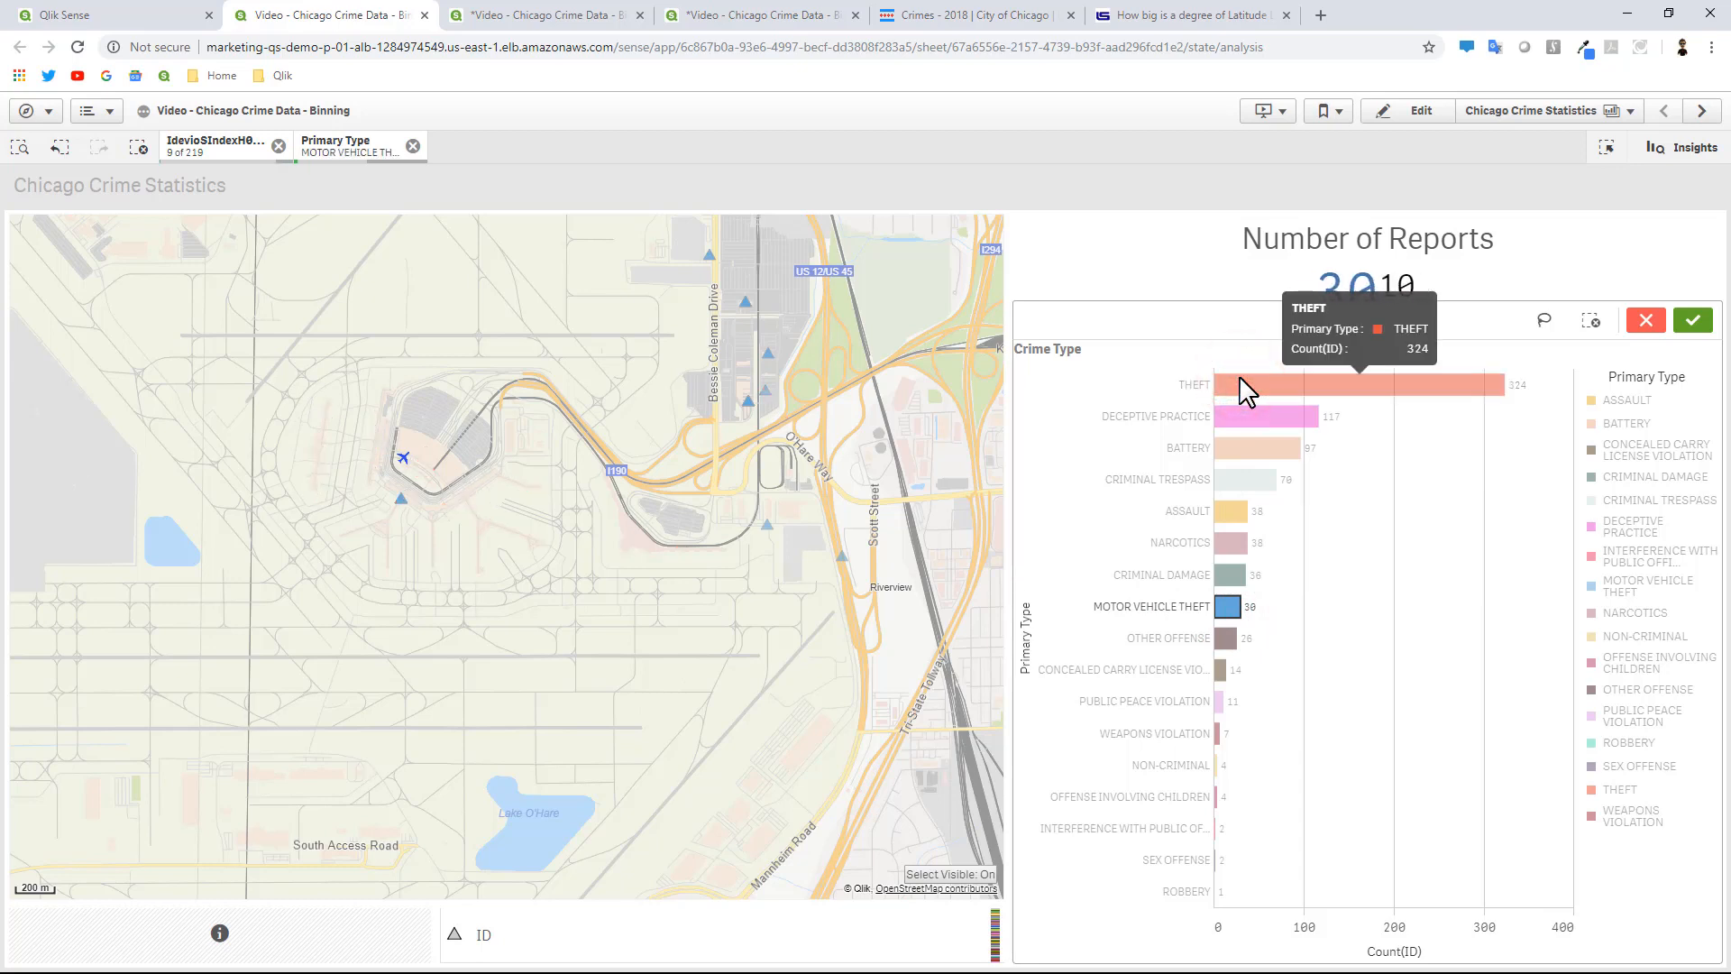
Inspect the motor vehicle theft incident beside the O'Hare terminal on the map.
mouse_move(408, 499)
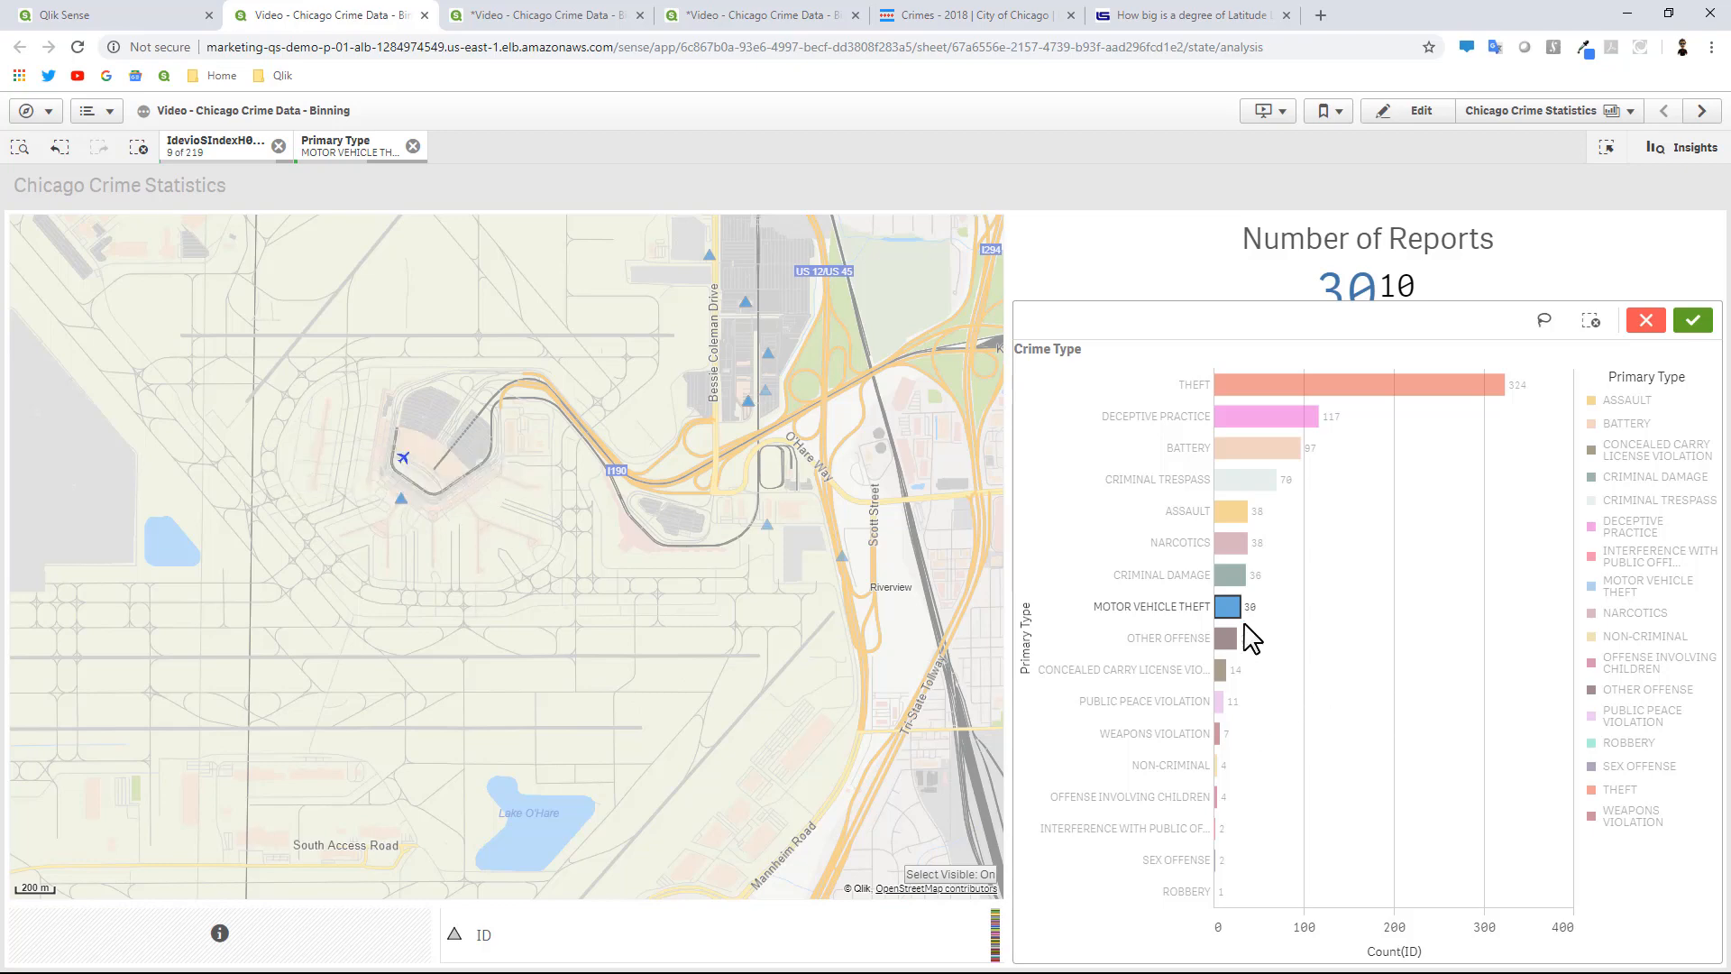
scroll(420, 529, "up", 3)
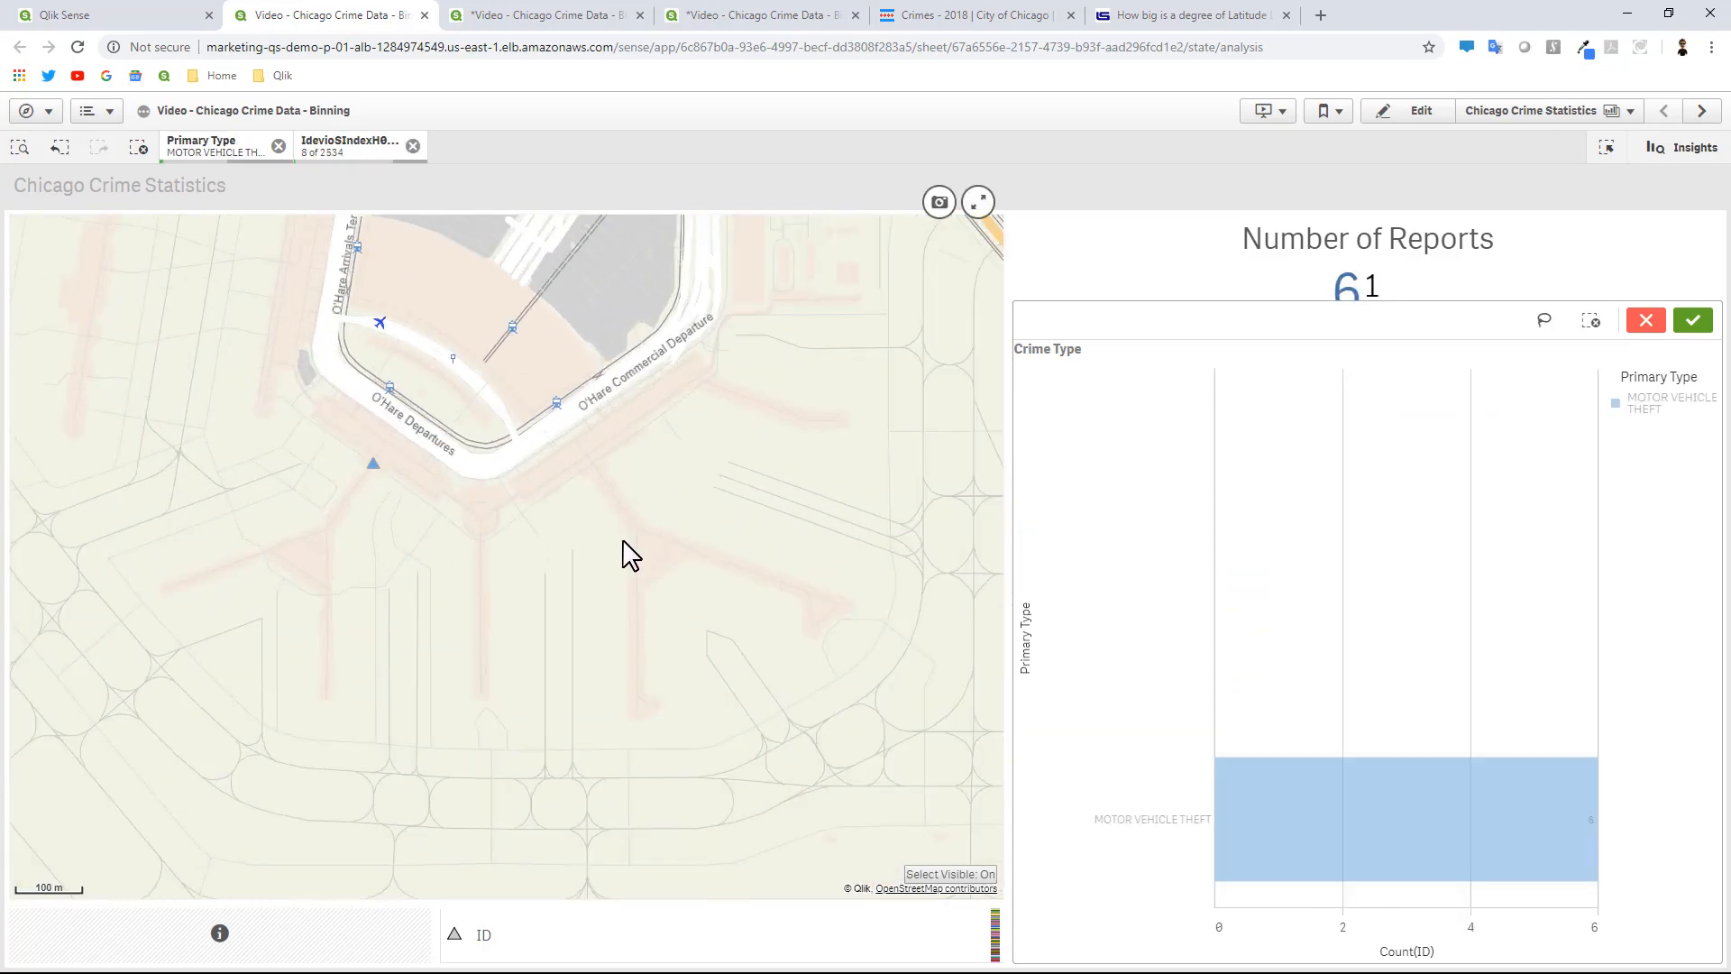
scroll(831, 564, "down", 3)
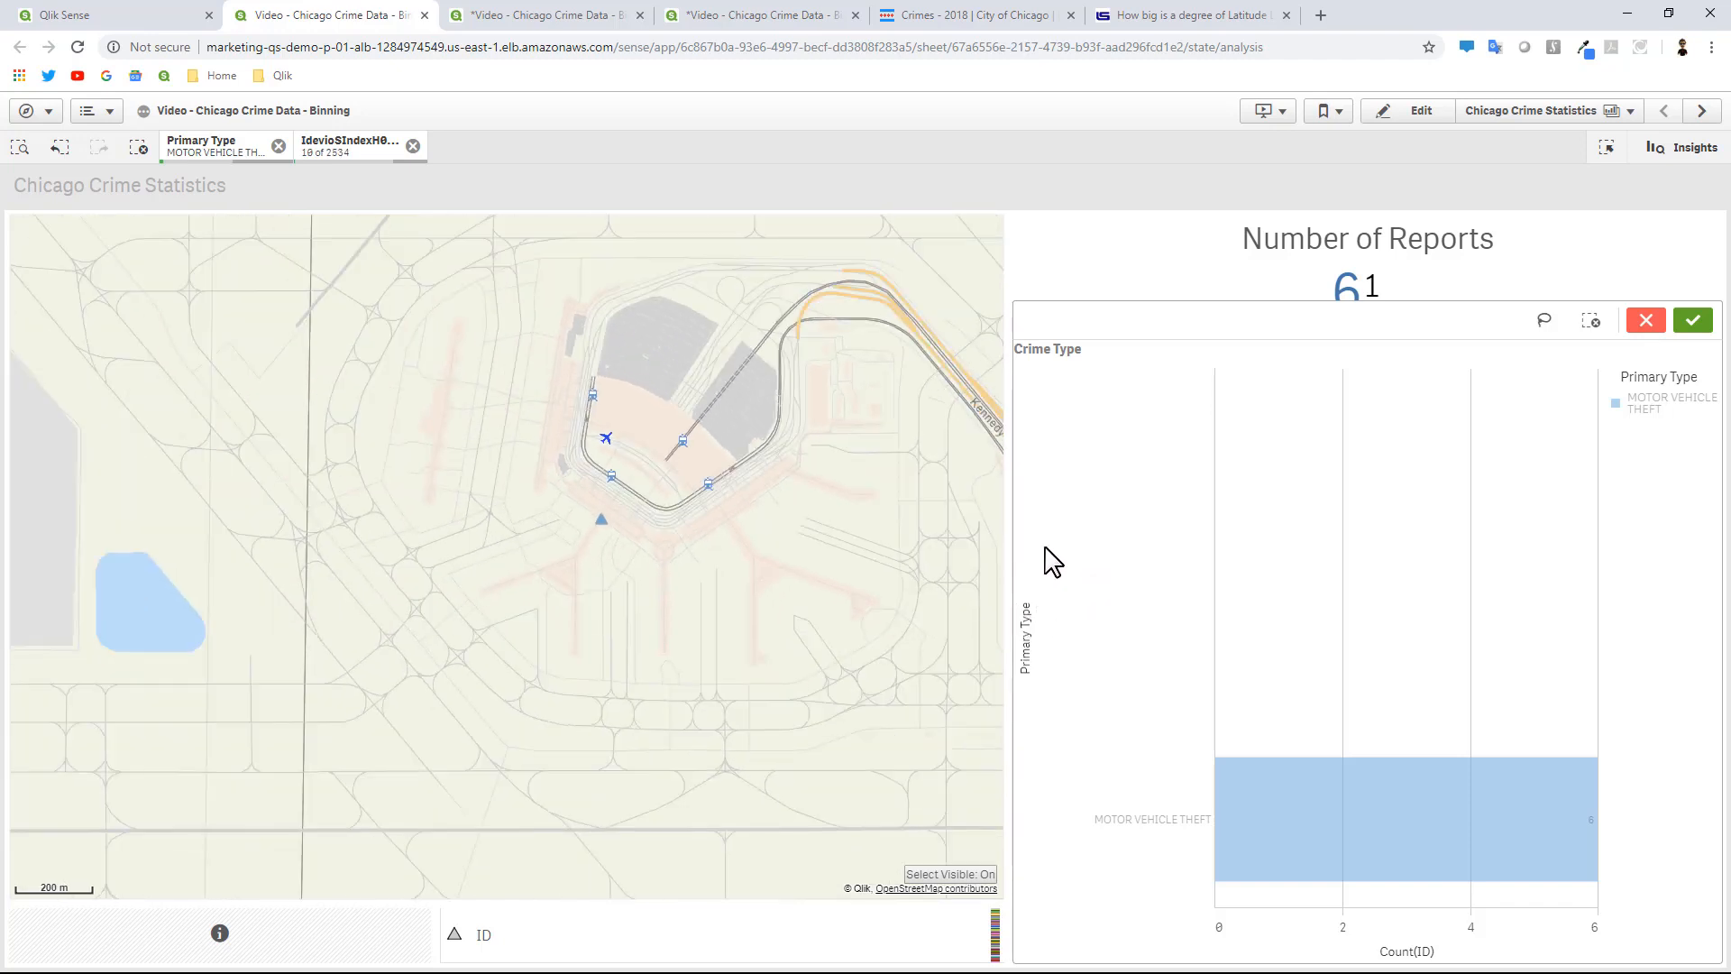
Clear the Primary Type filter to show all incidents around O'Hare, and reselect only MOTOR VEHICLE THEFT in the Crime Type chart.
left_click(1638, 322)
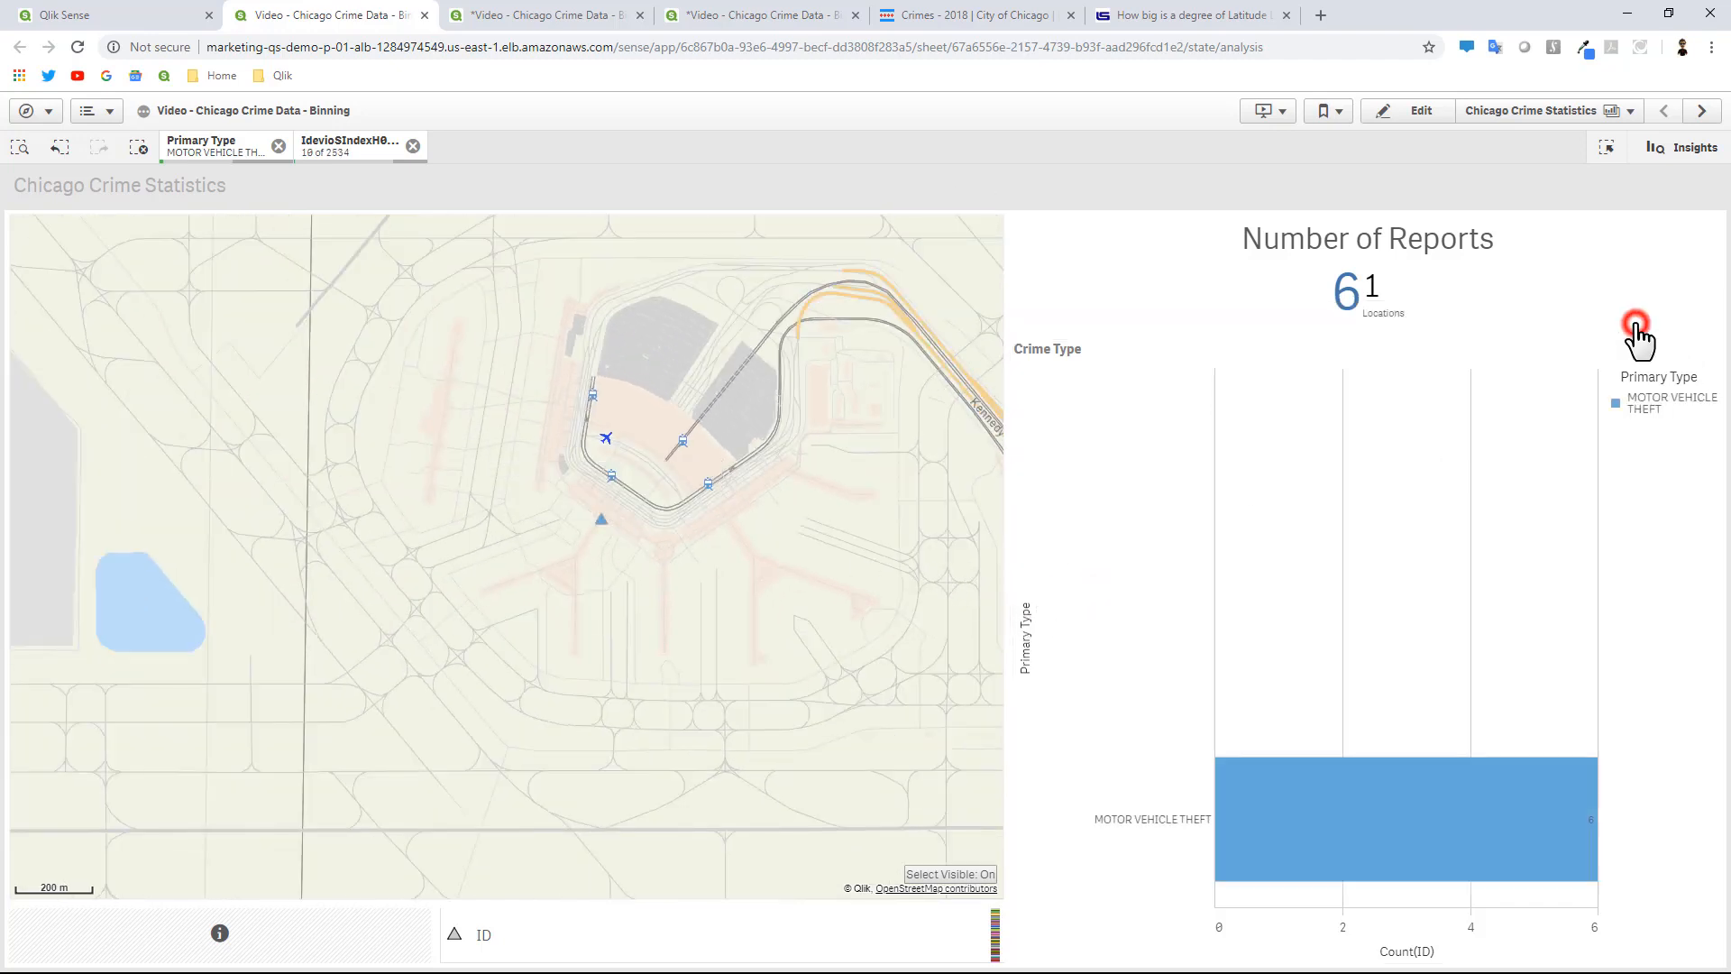
scroll(626, 537, "down", 1)
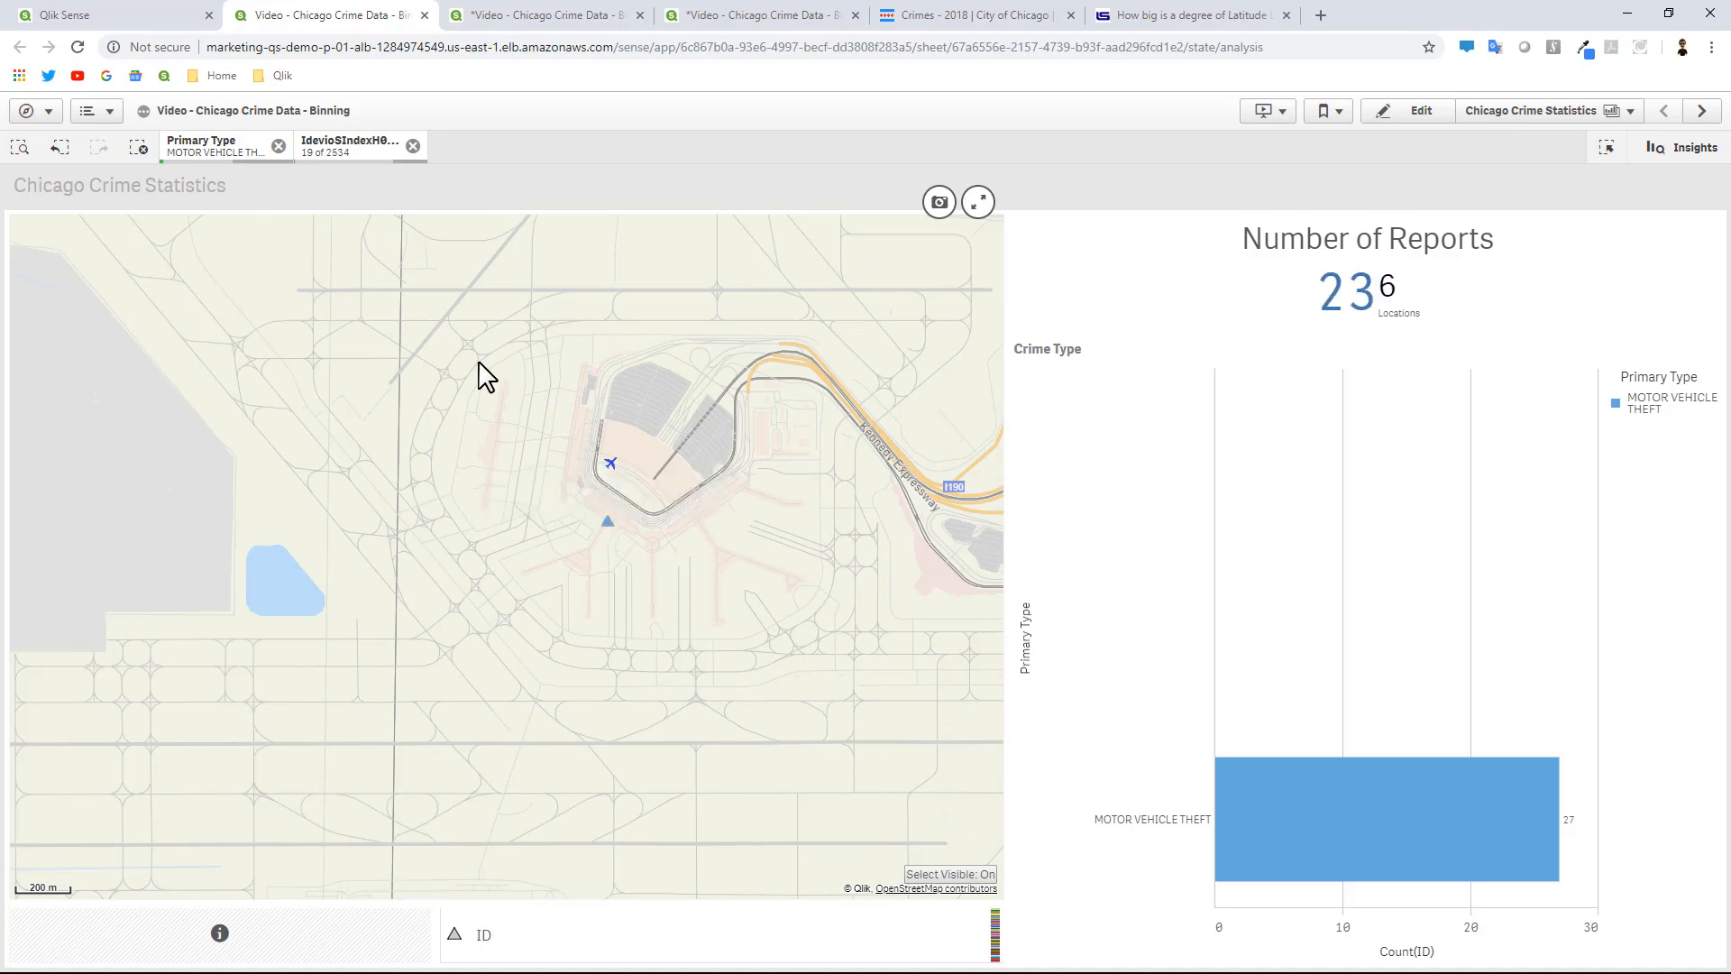
left_click(279, 146)
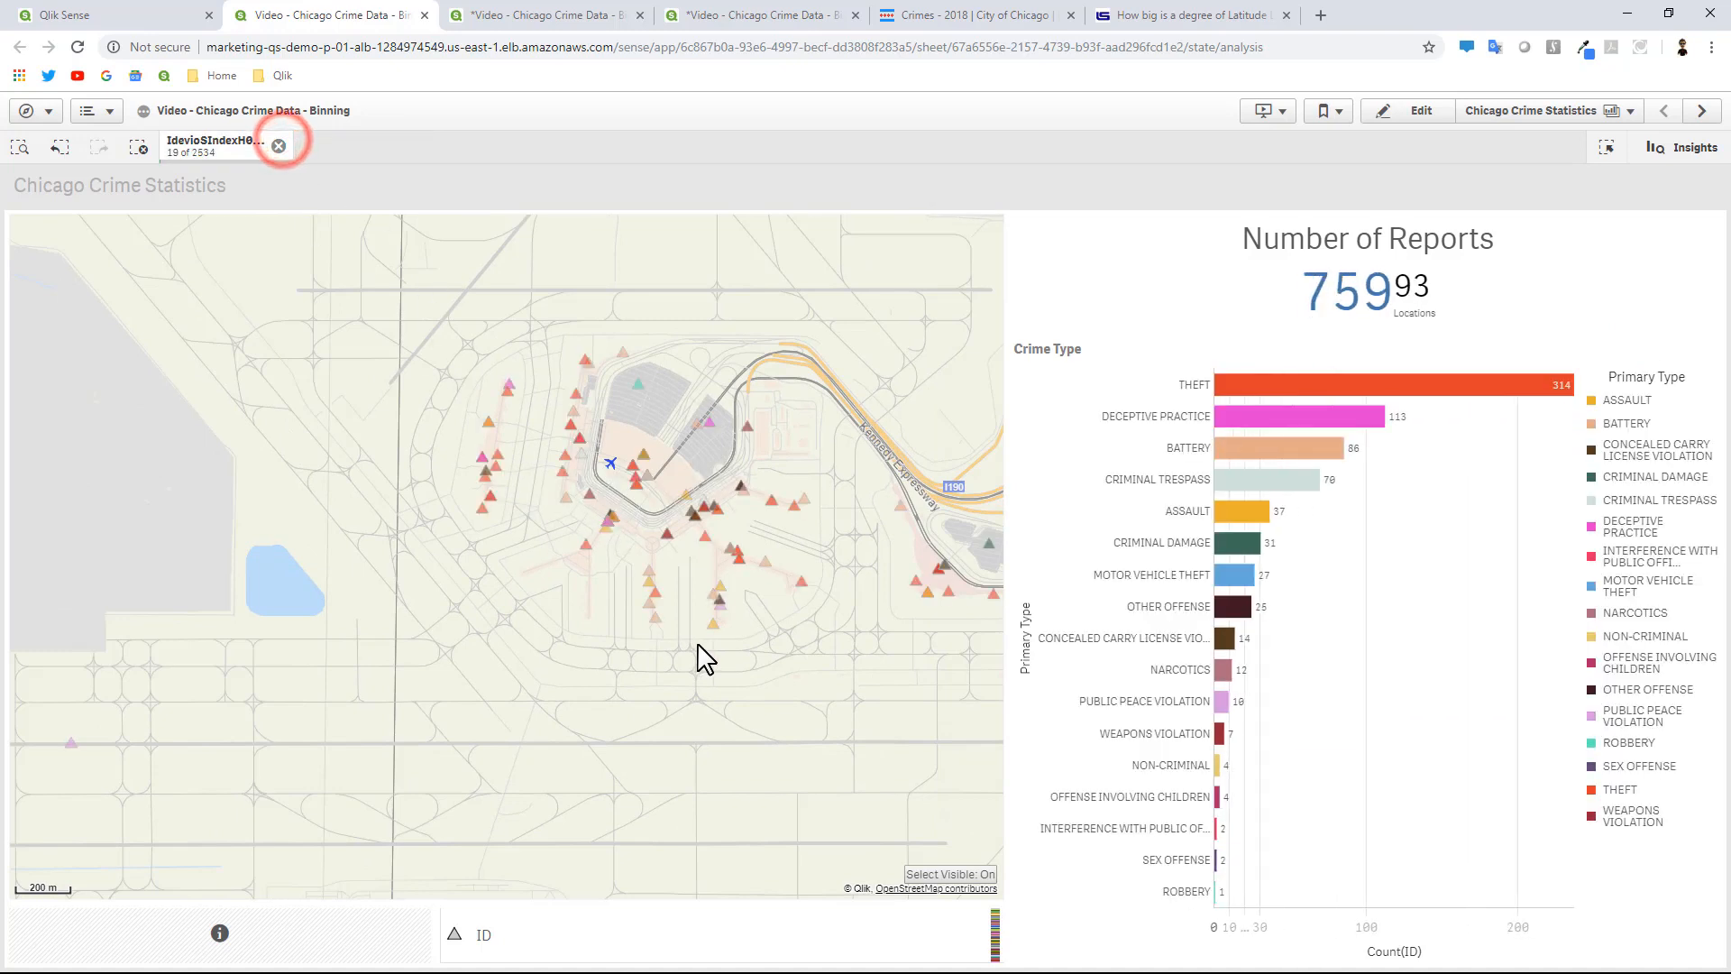
left_click(1230, 577)
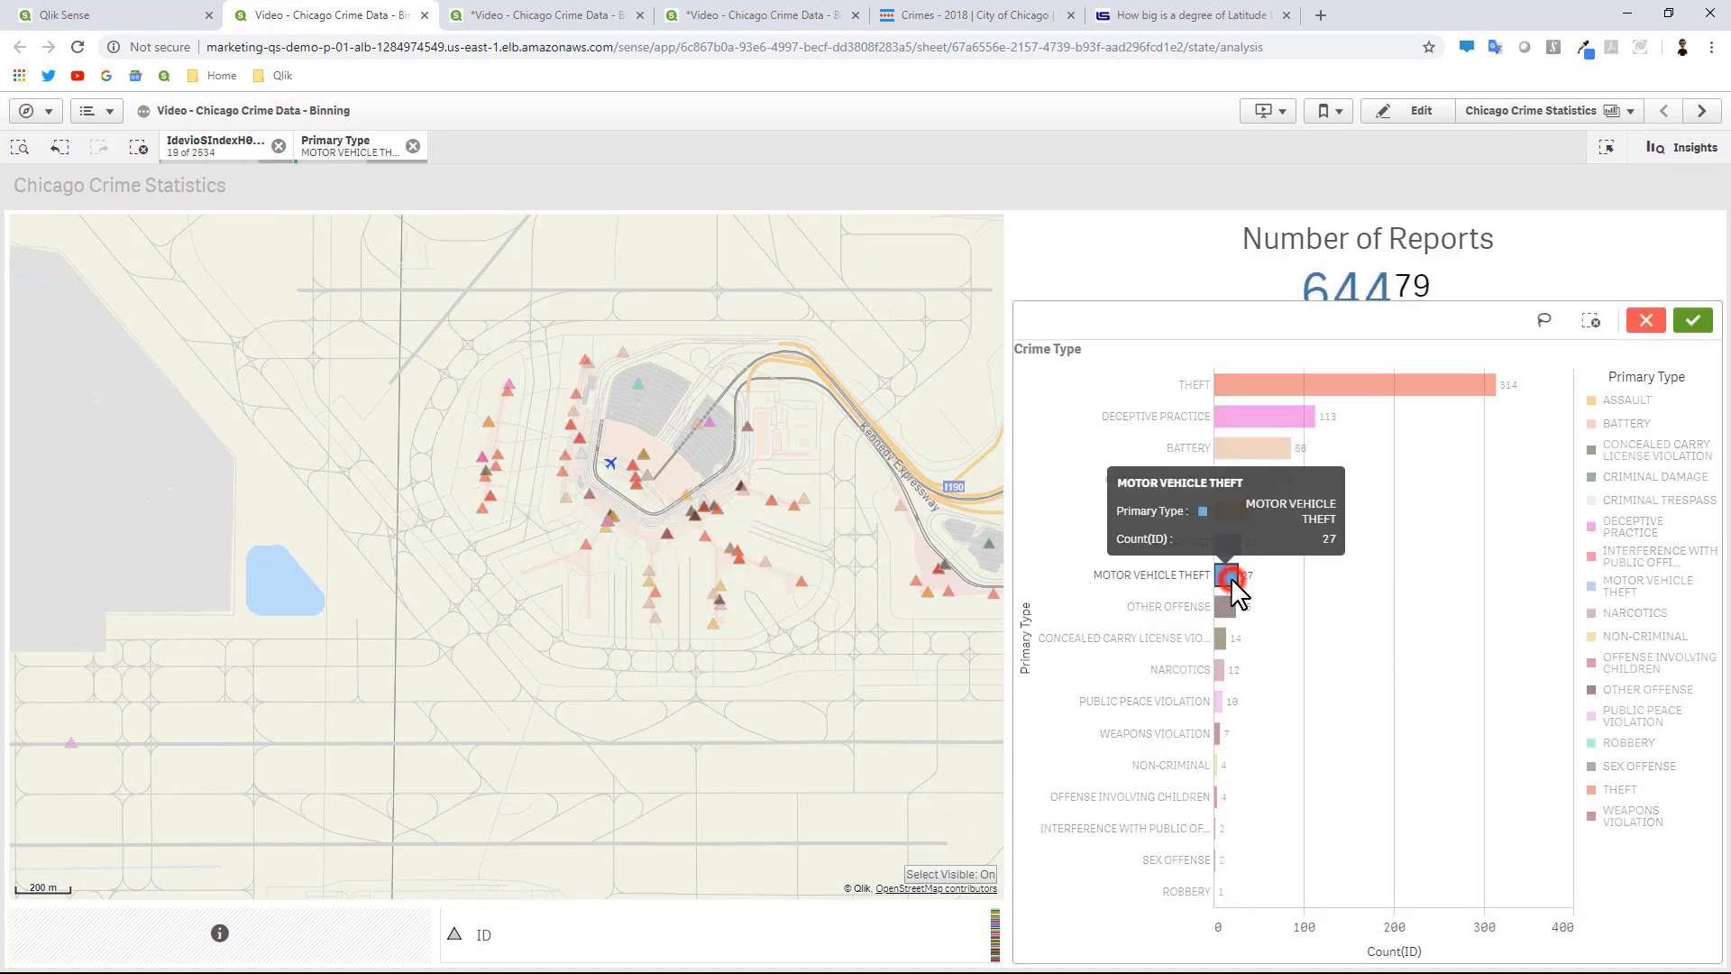
left_click(1693, 322)
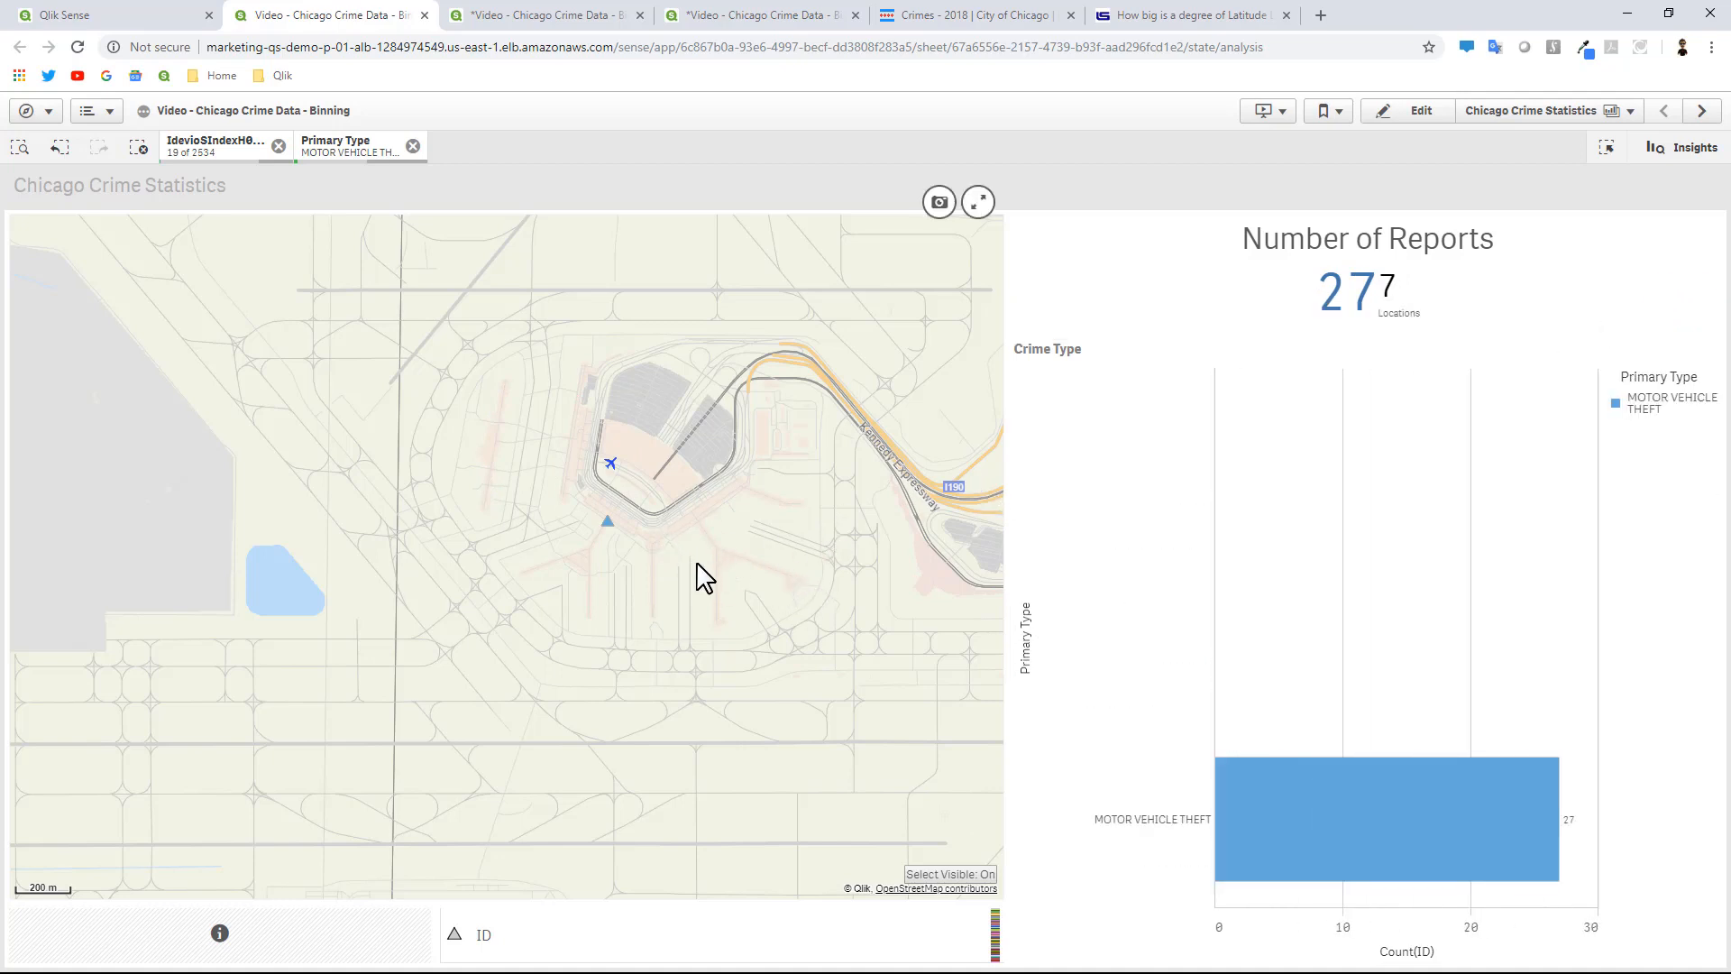
Examine the motor vehicle theft locations east of the O'Hare terminals on the enlarged map, and return it to normal size.
left_click_drag(672, 570, 396, 563)
mouse_move(334, 533)
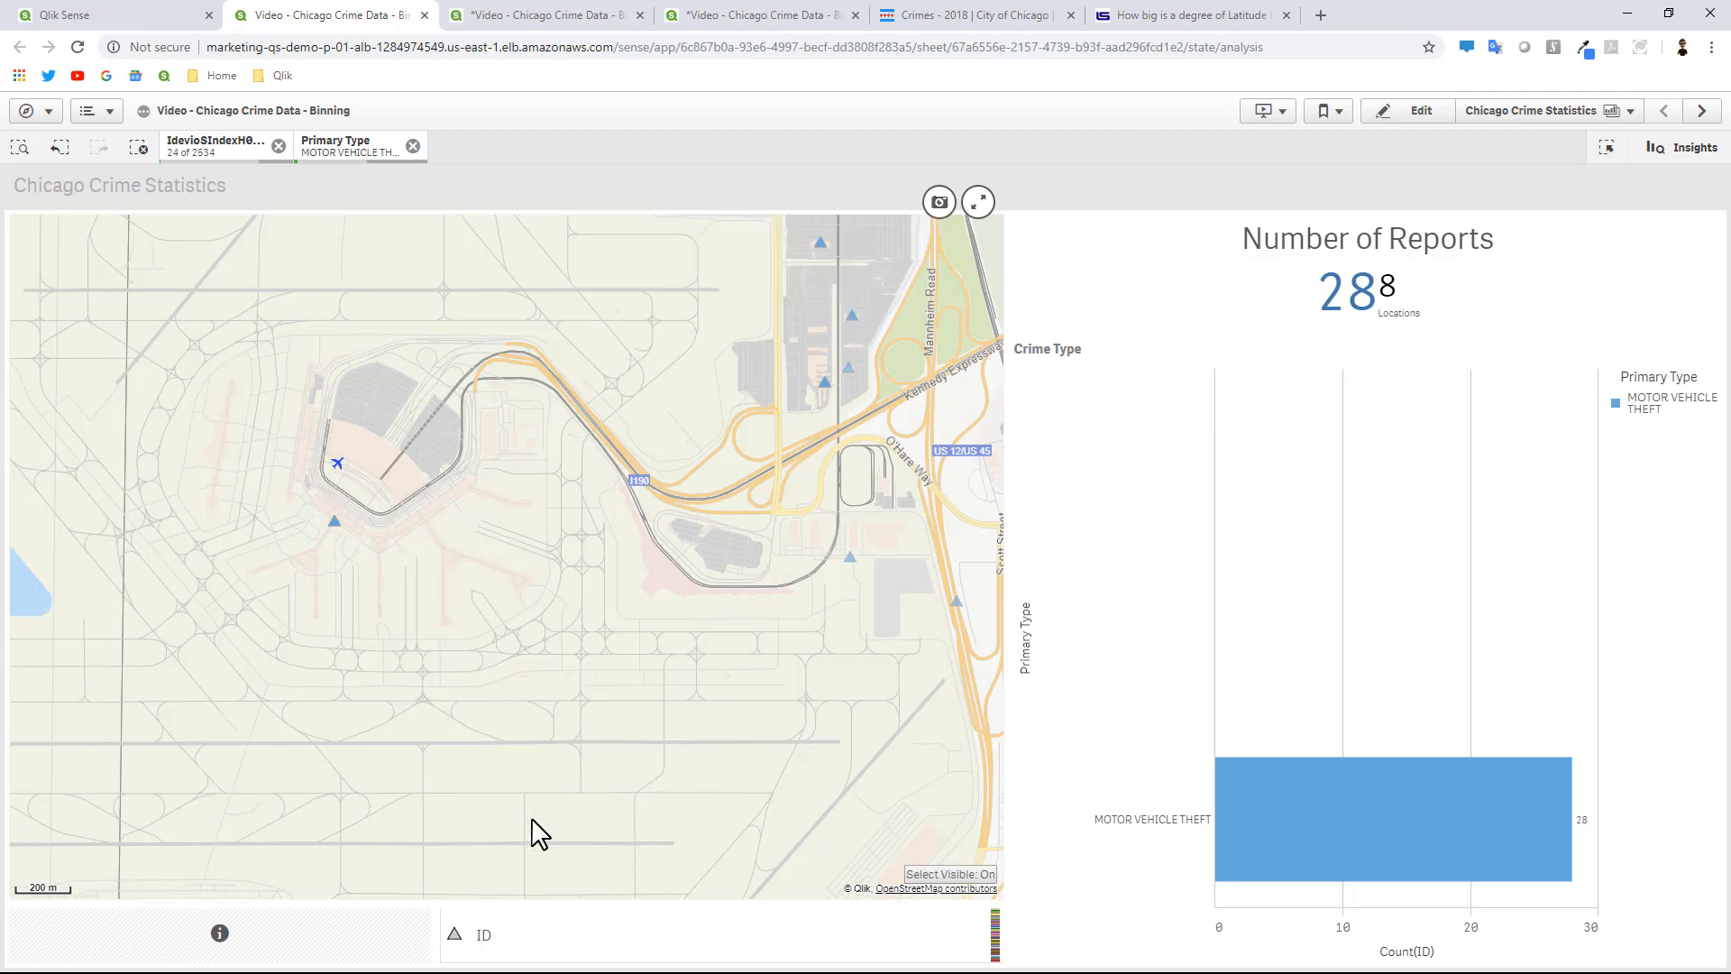
left_click_drag(629, 737, 377, 757)
left_click_drag(464, 704, 484, 711)
left_click(979, 202)
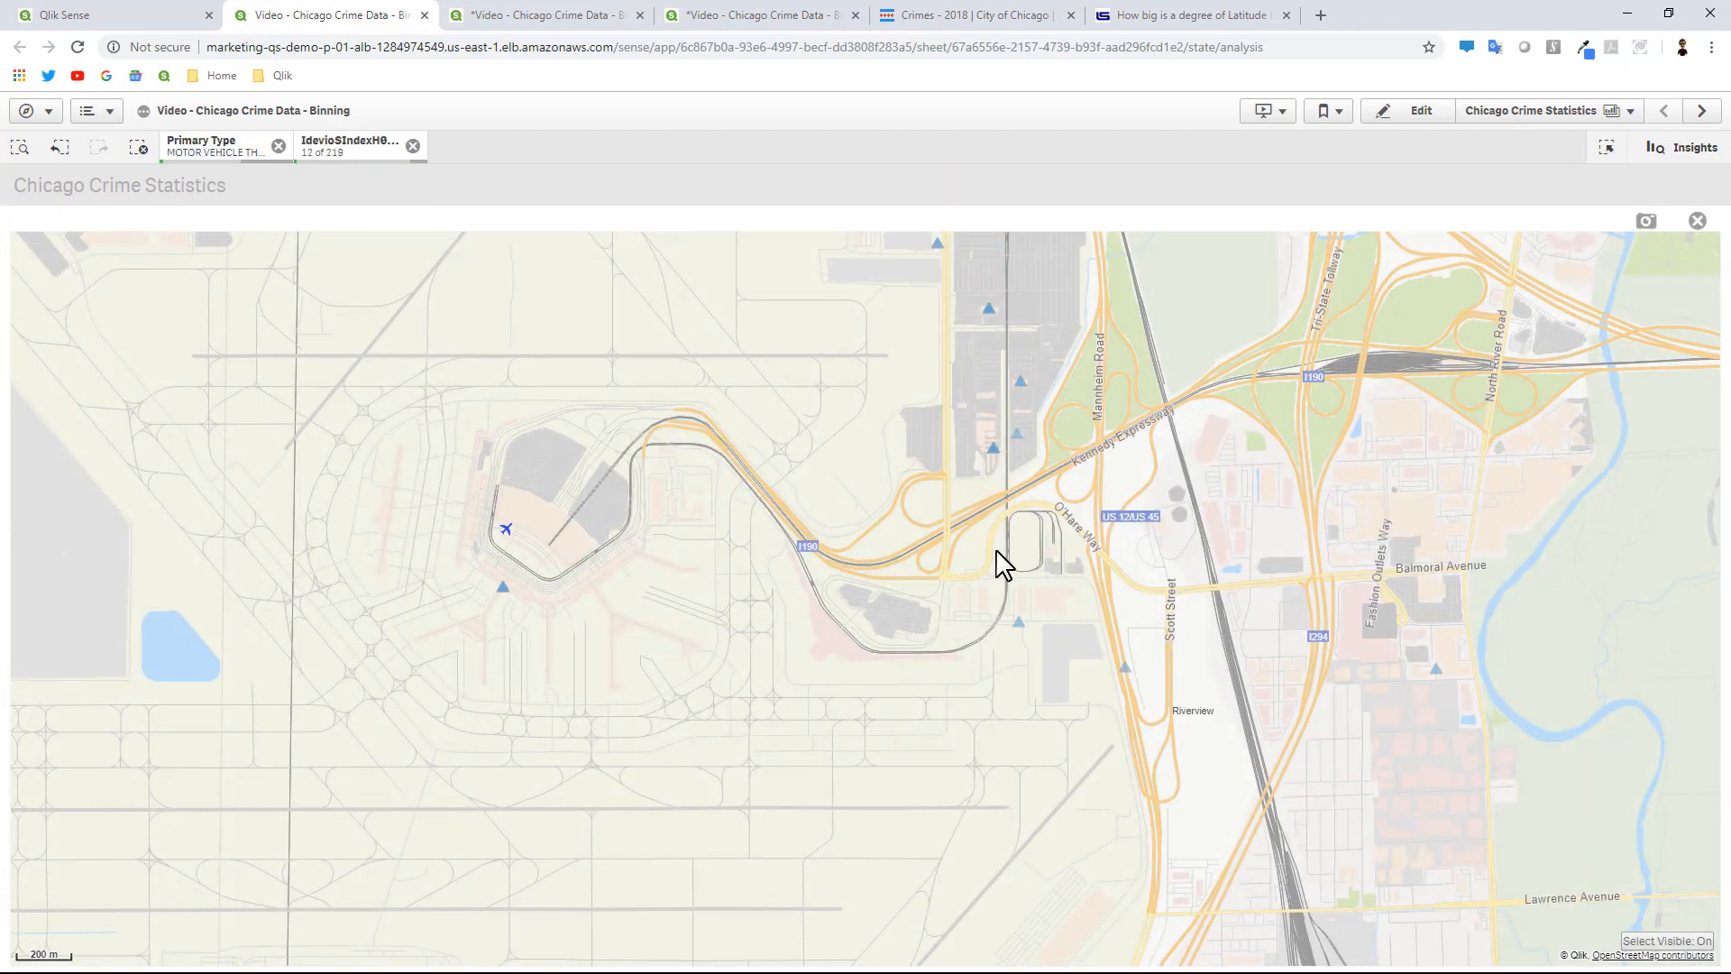
scroll(991, 781, "down", 1)
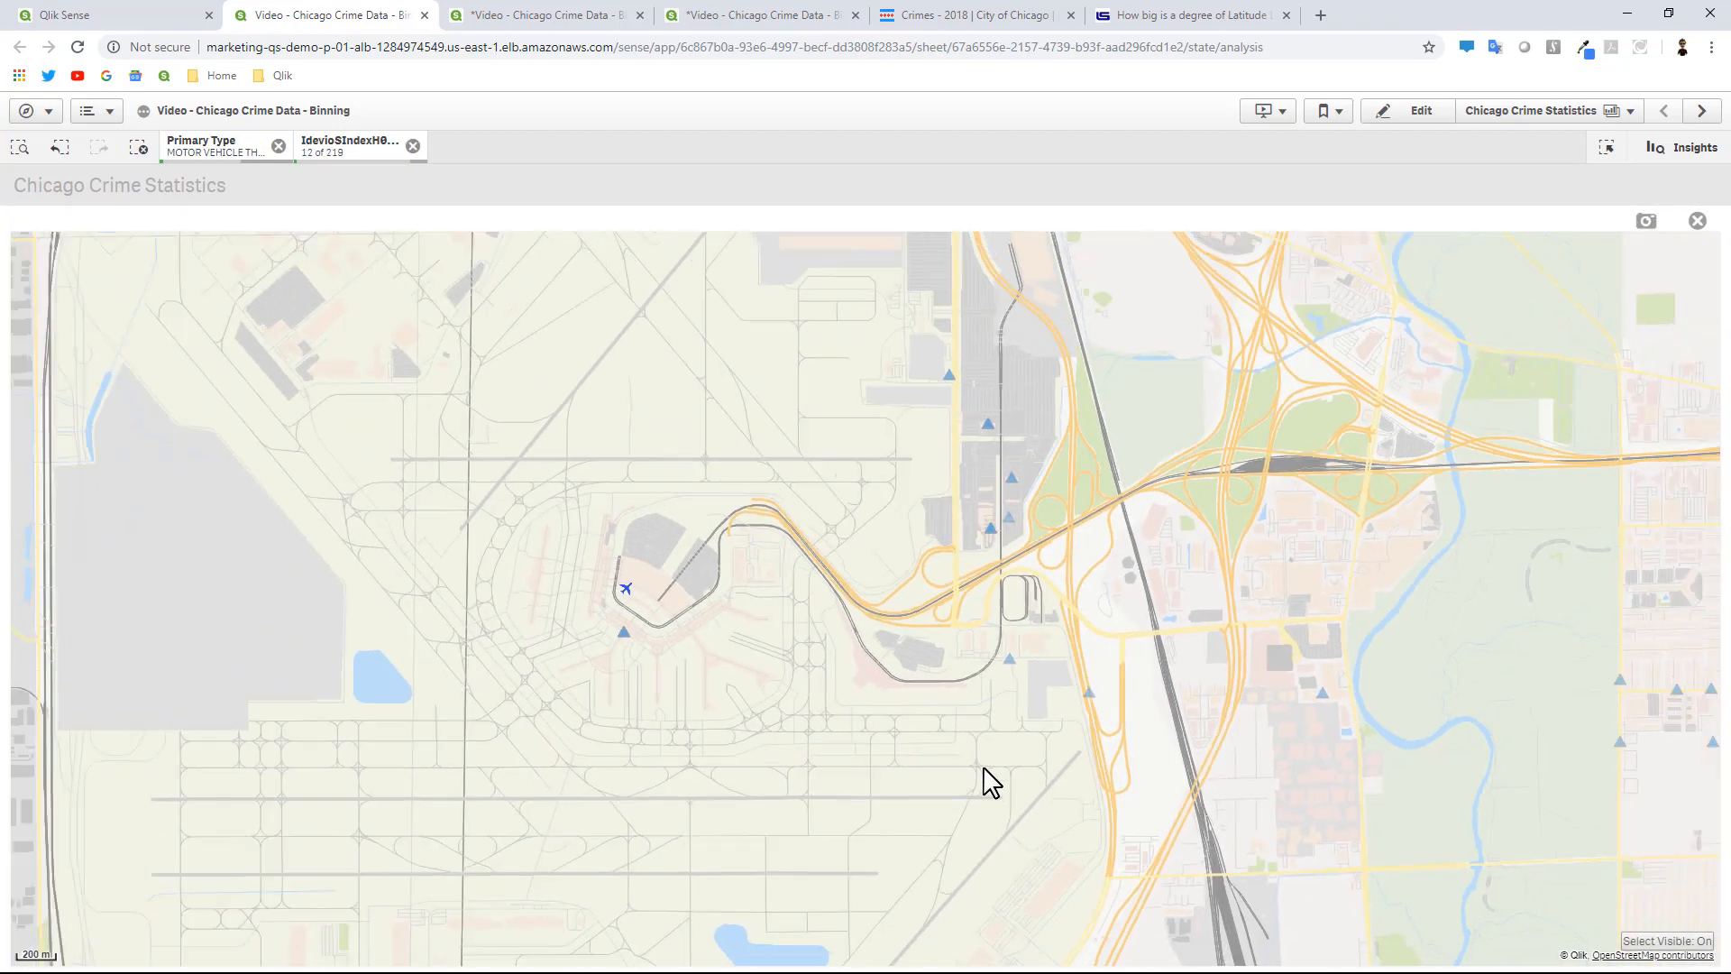
left_click(1699, 222)
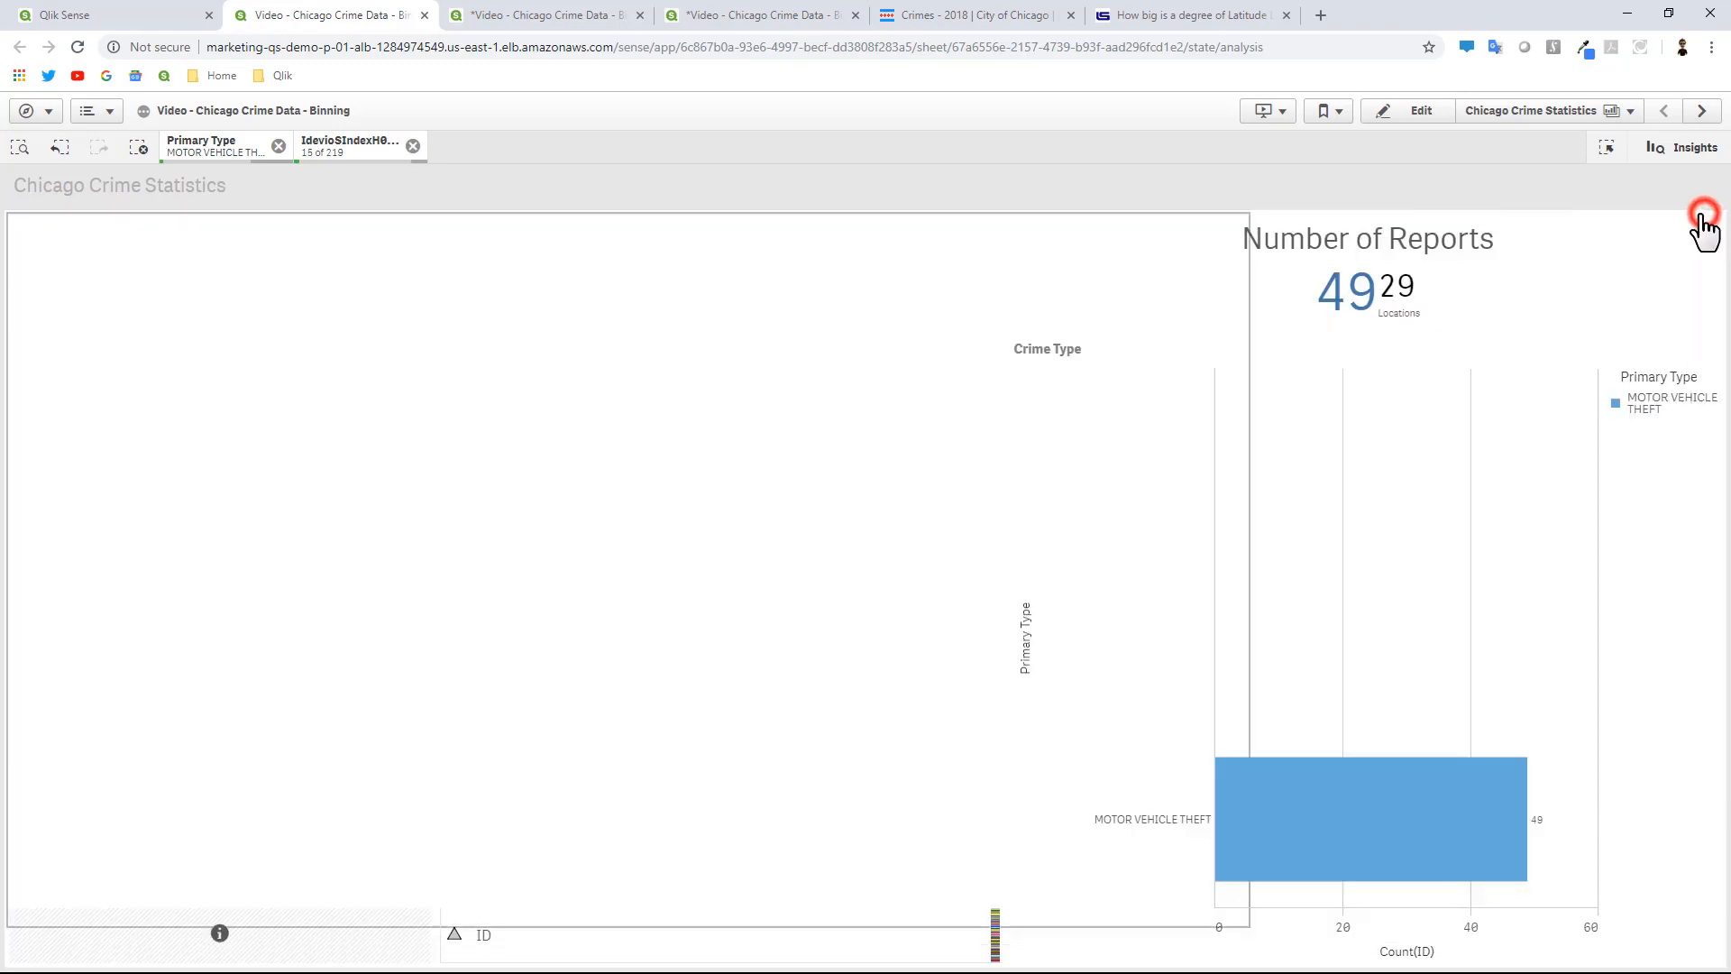